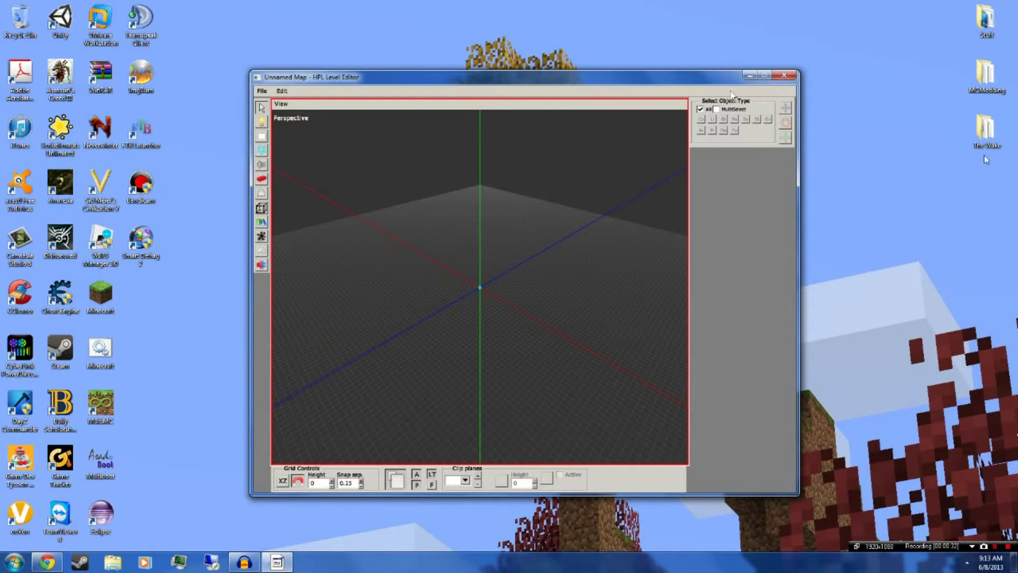
# Examine the map and script files in the maps folder inside the desktop folder The Wake.
pyautogui.doubleClick(980, 132)
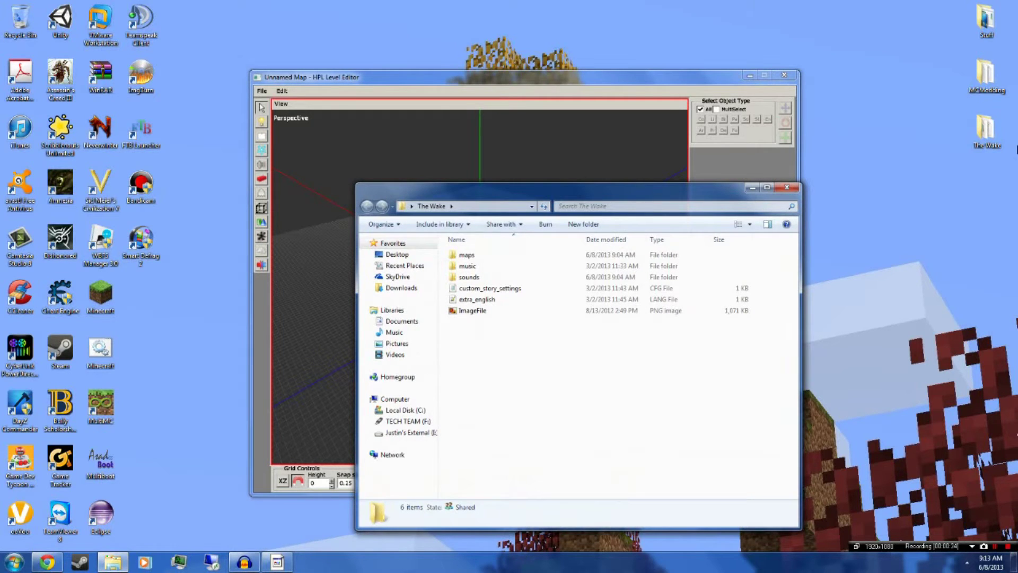
pyautogui.doubleClick(502, 256)
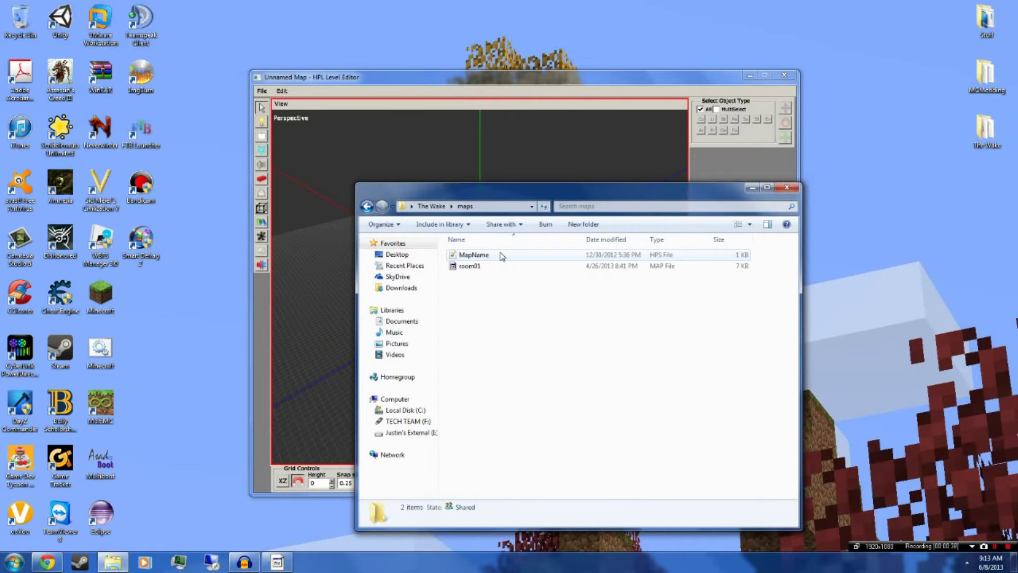
pyautogui.click(481, 268)
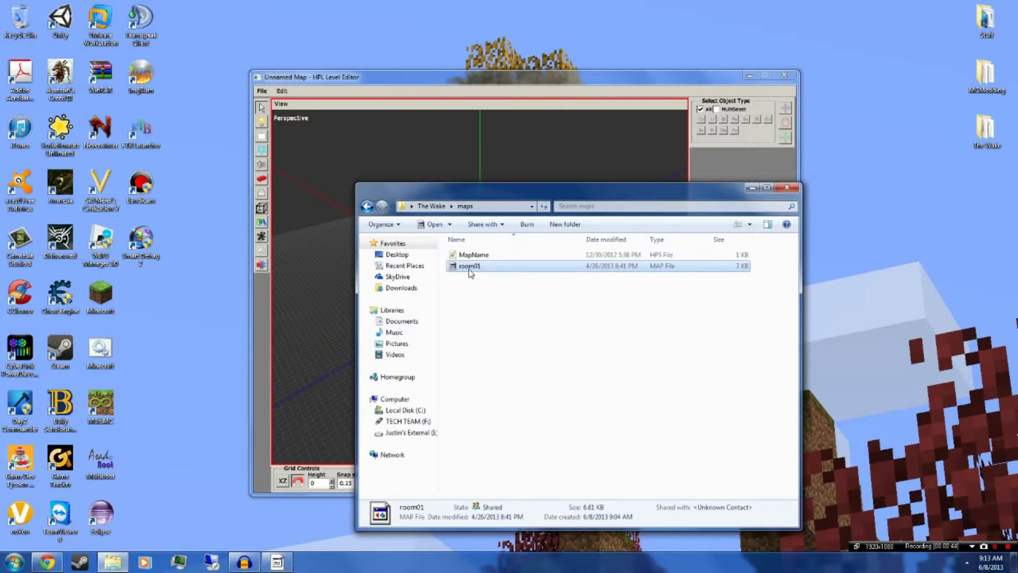
pyautogui.click(504, 255)
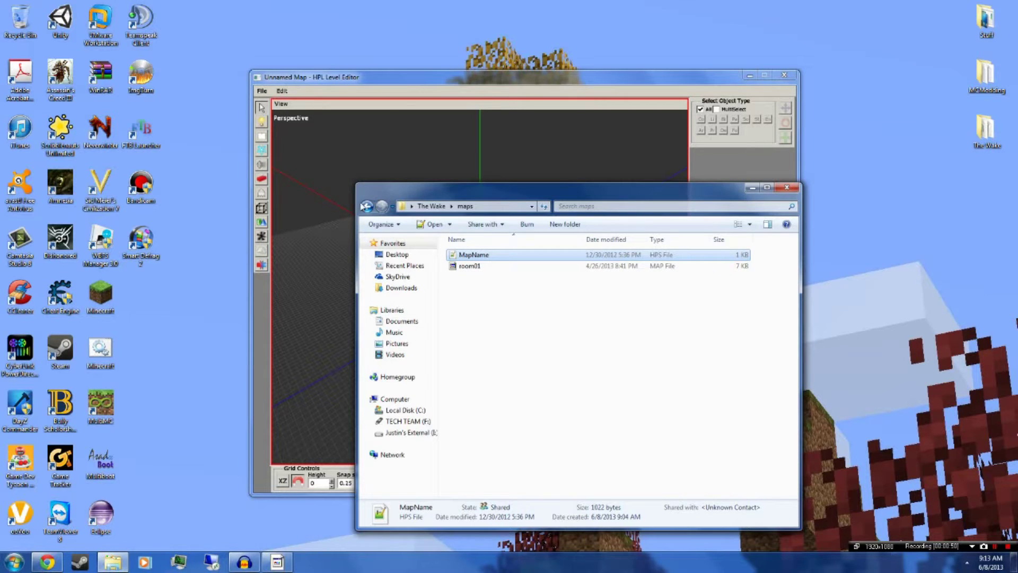
pyautogui.click(366, 206)
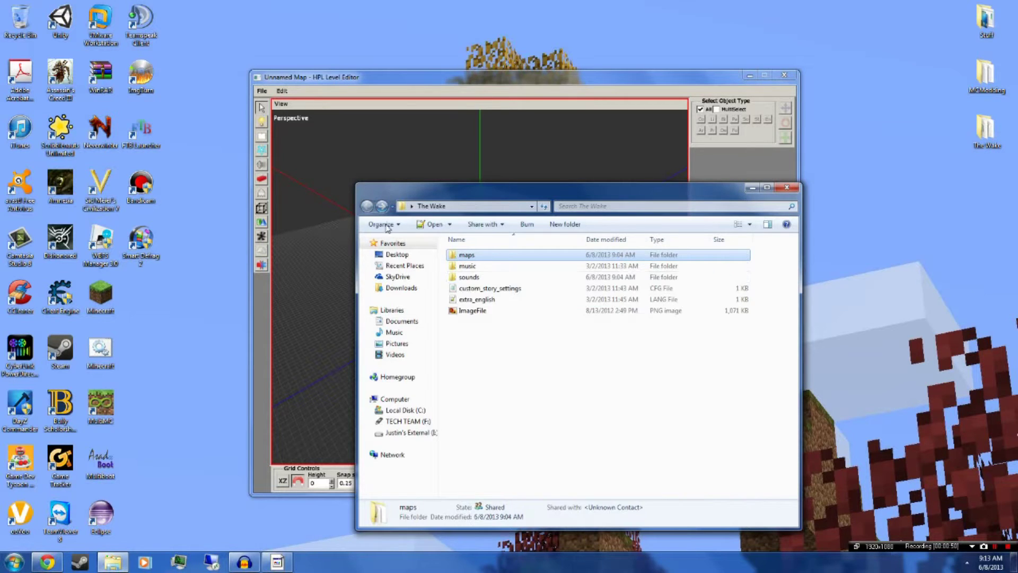
pyautogui.doubleClick(500, 256)
pyautogui.moveTo(541, 189); pyautogui.dragTo(455, 257)
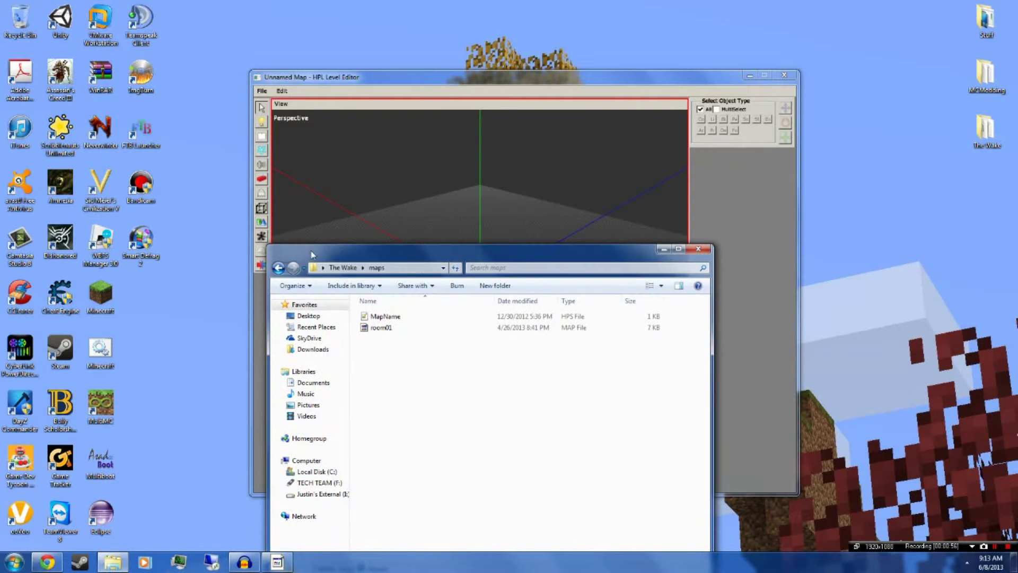
pyautogui.click(278, 267)
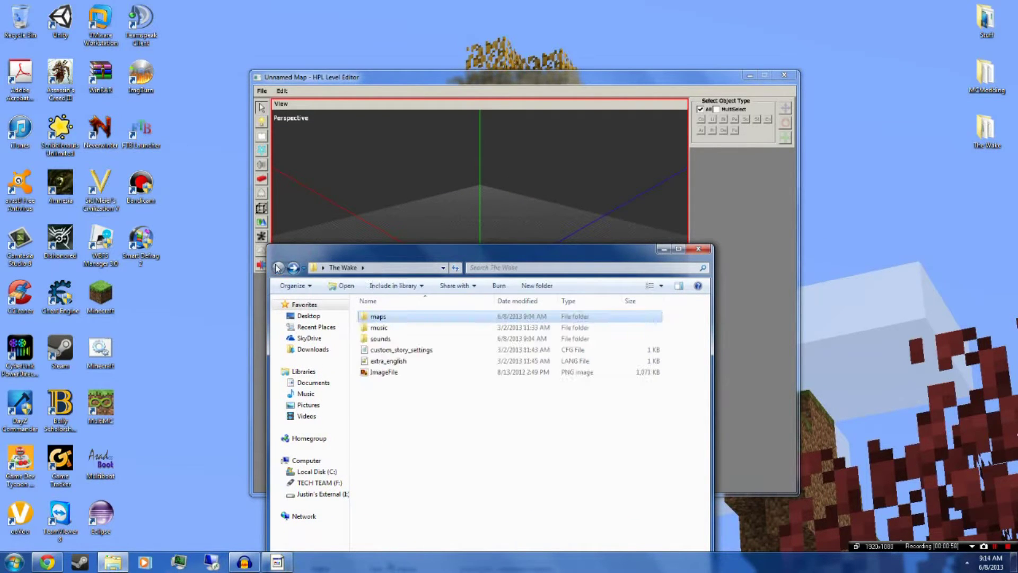
pyautogui.doubleClick(400, 318)
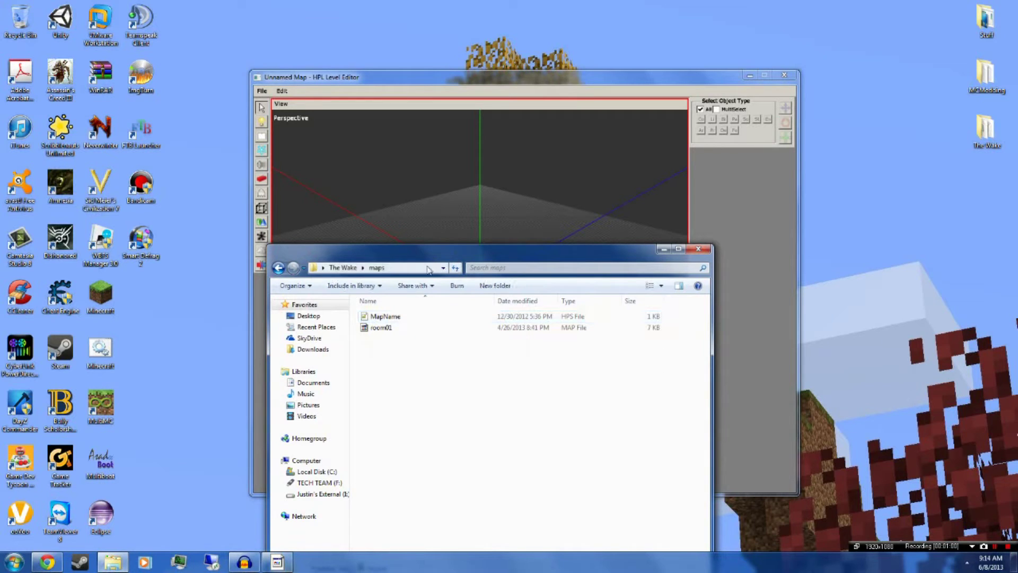
pyautogui.moveTo(414, 250); pyautogui.dragTo(590, 257)
pyautogui.moveTo(810, 252); pyautogui.dragTo(821, 165)
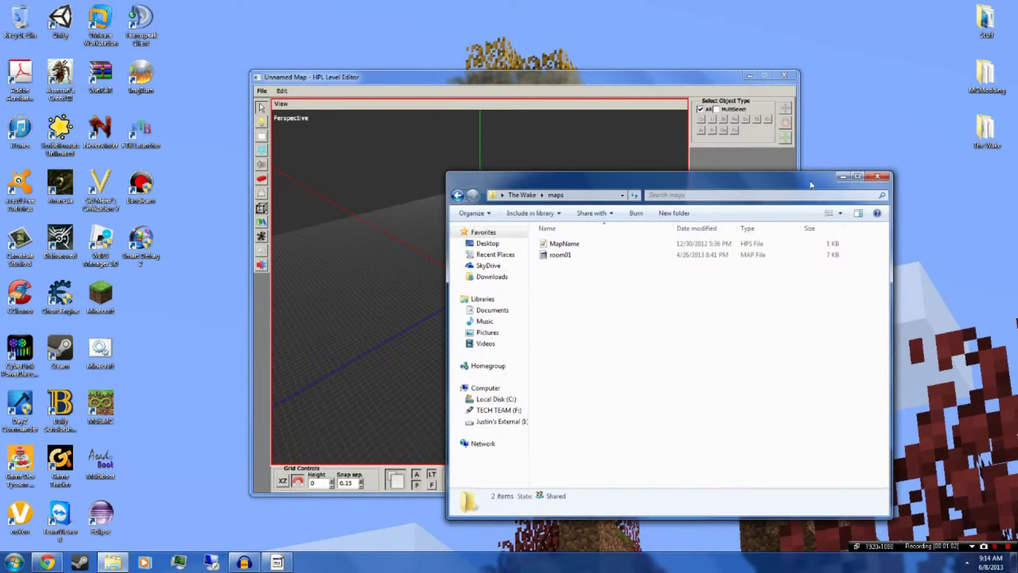
pyautogui.click(851, 172)
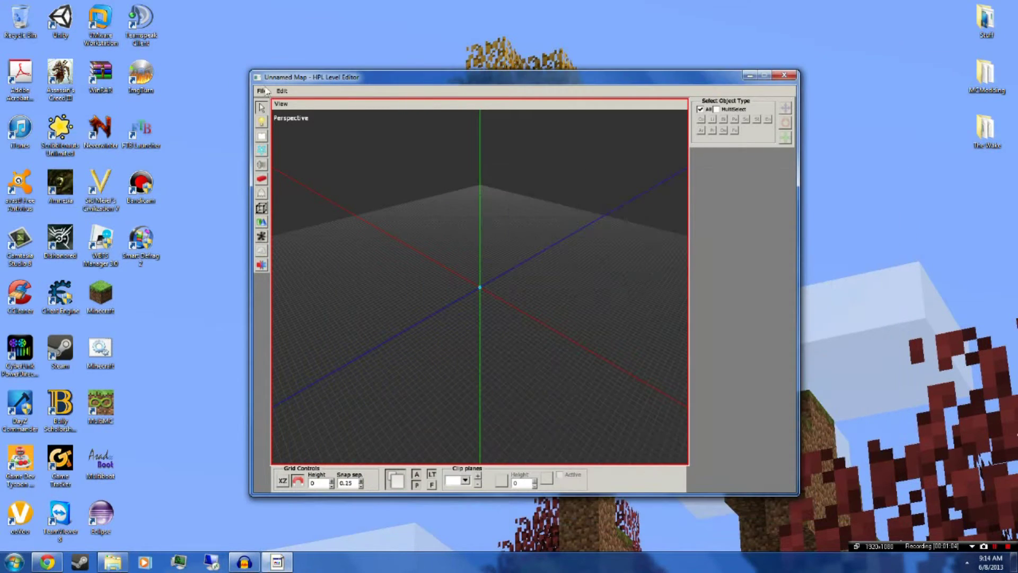
# Load room01.map from The Wake's maps folder in the level editor and look around inside the room.
pyautogui.click(261, 91)
pyautogui.click(281, 118)
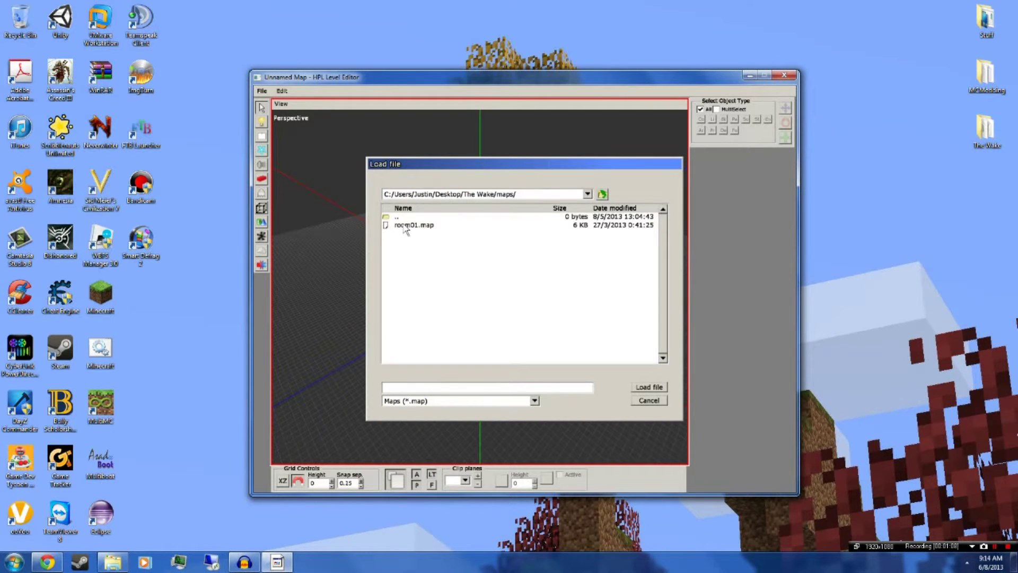
pyautogui.doubleClick(429, 226)
pyautogui.keyDown('alt'); pyautogui.moveTo(585, 298); pyautogui.dragTo(567, 272); pyautogui.keyUp('alt')
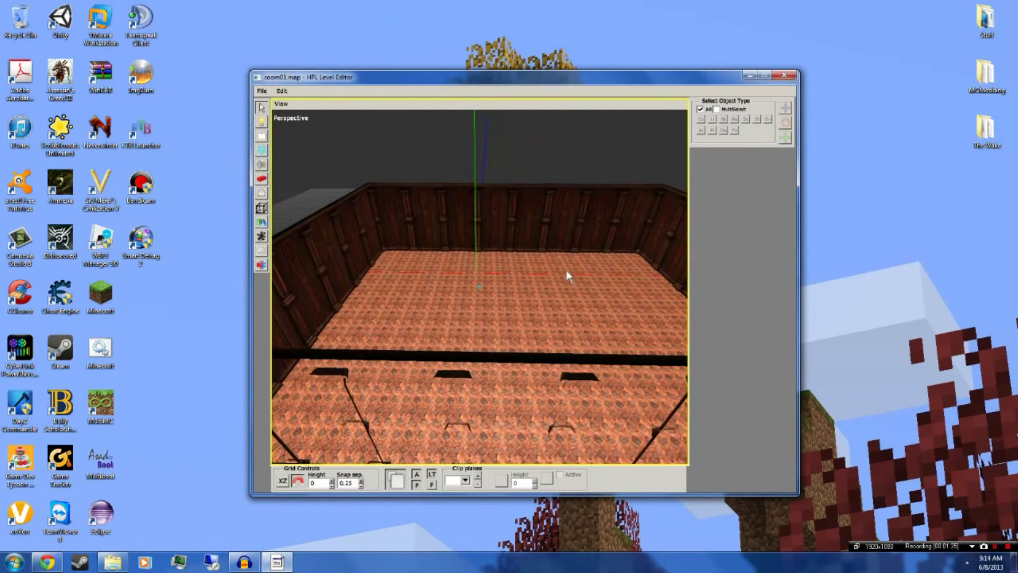
pyautogui.keyDown('alt'); pyautogui.moveTo(601, 325); pyautogui.dragTo(448, 238); pyautogui.keyUp('alt')
pyautogui.keyDown('alt'); pyautogui.moveTo(483, 369); pyautogui.dragTo(466, 308); pyautogui.keyUp('alt')
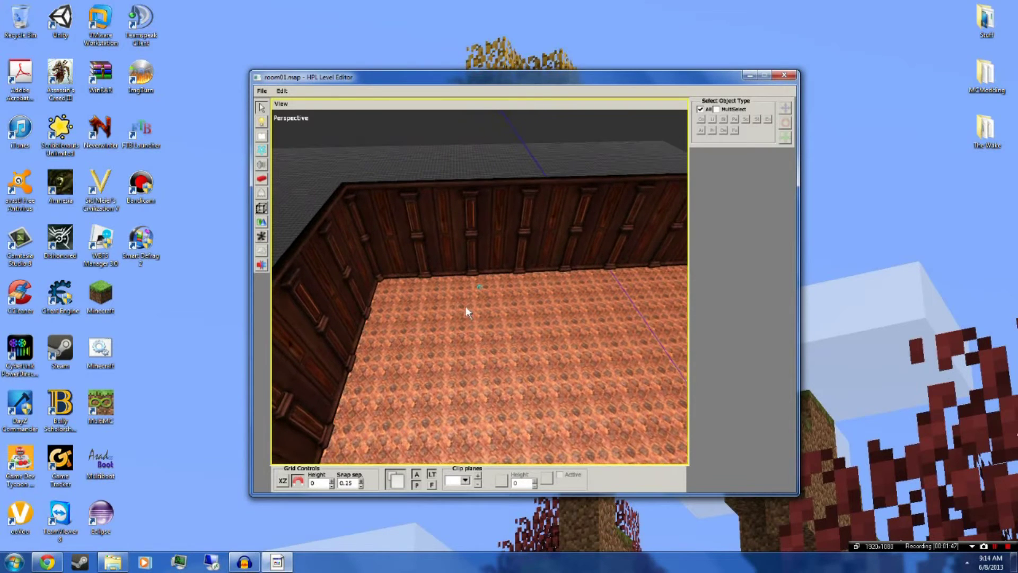
# Switch to placing entities, choose the furniture category and preview its beds, cabinets and chairs.
pyautogui.click(262, 196)
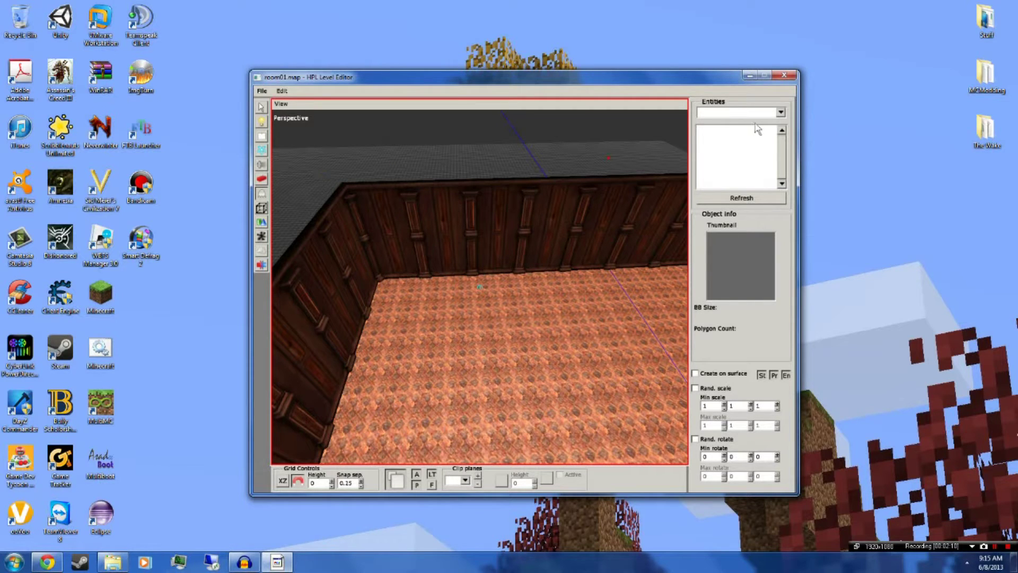
pyautogui.click(781, 114)
pyautogui.click(739, 220)
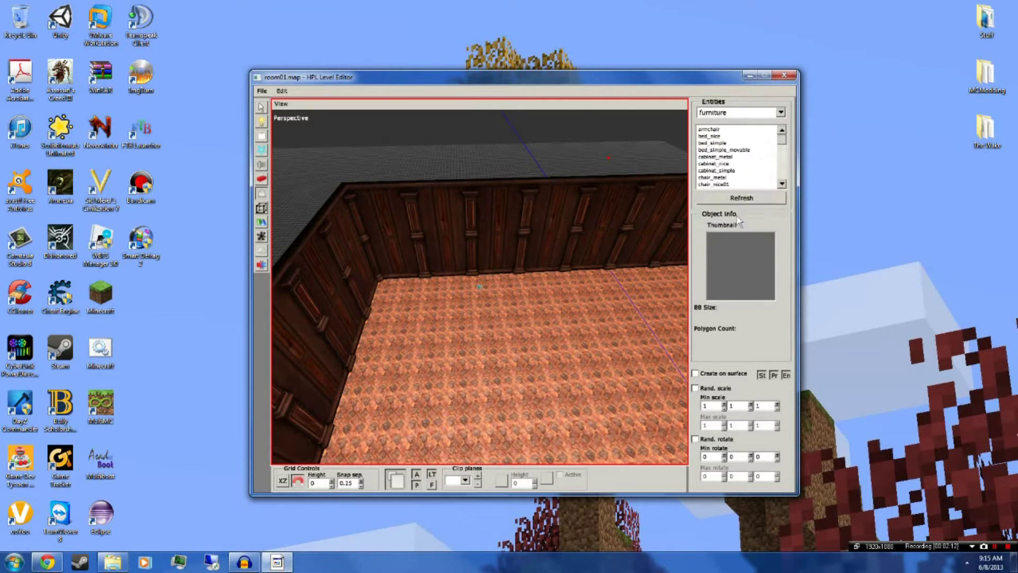
pyautogui.click(720, 130)
pyautogui.click(719, 136)
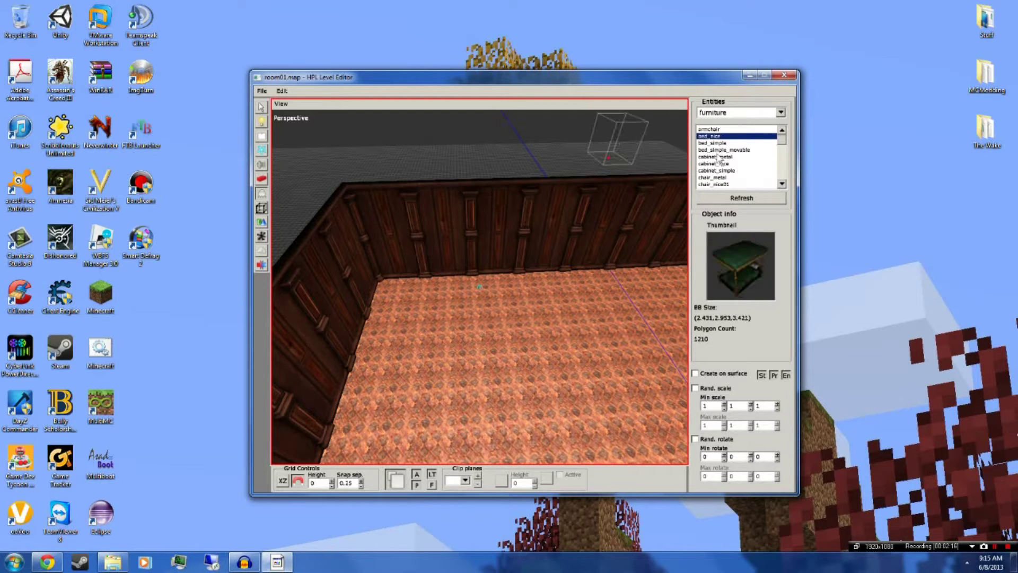
pyautogui.click(717, 157)
pyautogui.click(715, 170)
pyautogui.click(713, 183)
pyautogui.click(730, 151)
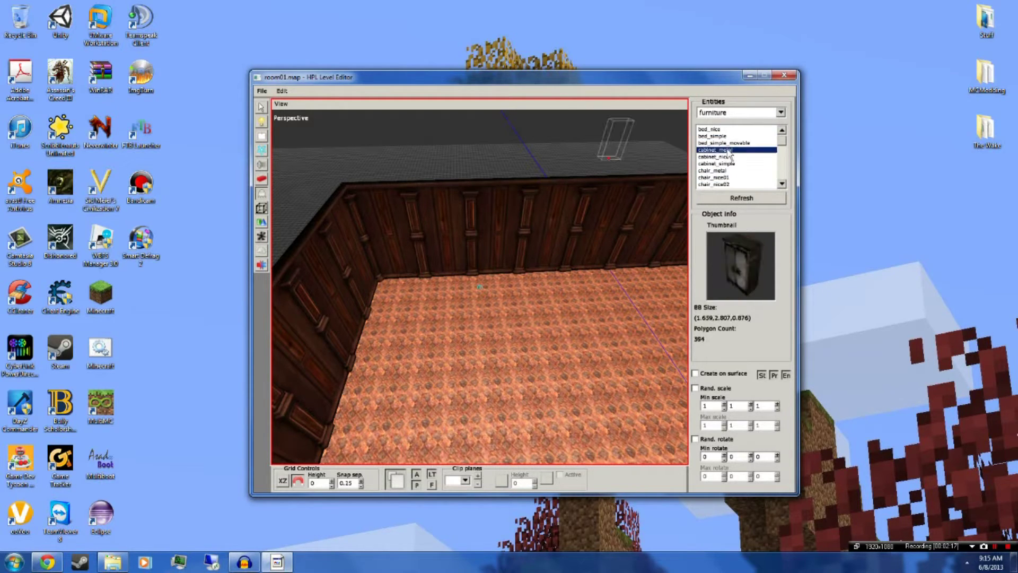
# Place a bed_nice entity on the room's floor near the back wall.
pyautogui.click(729, 136)
pyautogui.click(728, 129)
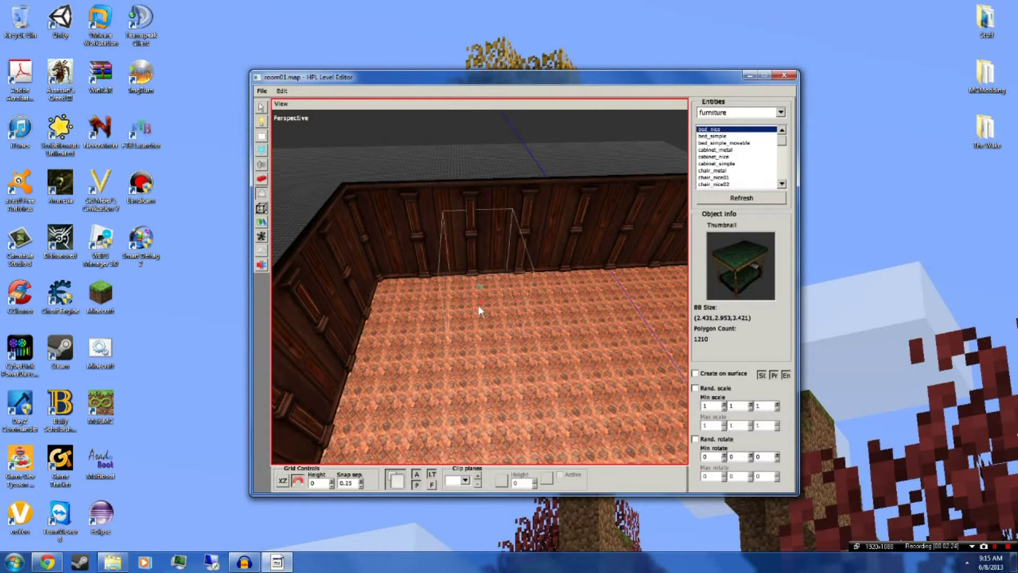
pyautogui.click(476, 305)
pyautogui.scroll(3, 477, 303)
pyautogui.moveTo(477, 303)
pyautogui.keyDown('alt'); pyautogui.mouseDown()
pyautogui.moveTo(474, 276)
pyautogui.moveTo(480, 315)
pyautogui.mouseUp(); pyautogui.keyUp('alt')
pyautogui.scroll(3, 477, 305)
pyautogui.scroll(-1, 474, 295)
pyautogui.moveTo(479, 316)
pyautogui.keyDown('alt'); pyautogui.mouseDown(button='right')
pyautogui.moveTo(467, 247)
pyautogui.moveTo(522, 343)
pyautogui.moveTo(483, 254)
pyautogui.moveTo(479, 326)
pyautogui.moveTo(469, 310)
pyautogui.mouseUp(button='right'); pyautogui.keyUp('alt')
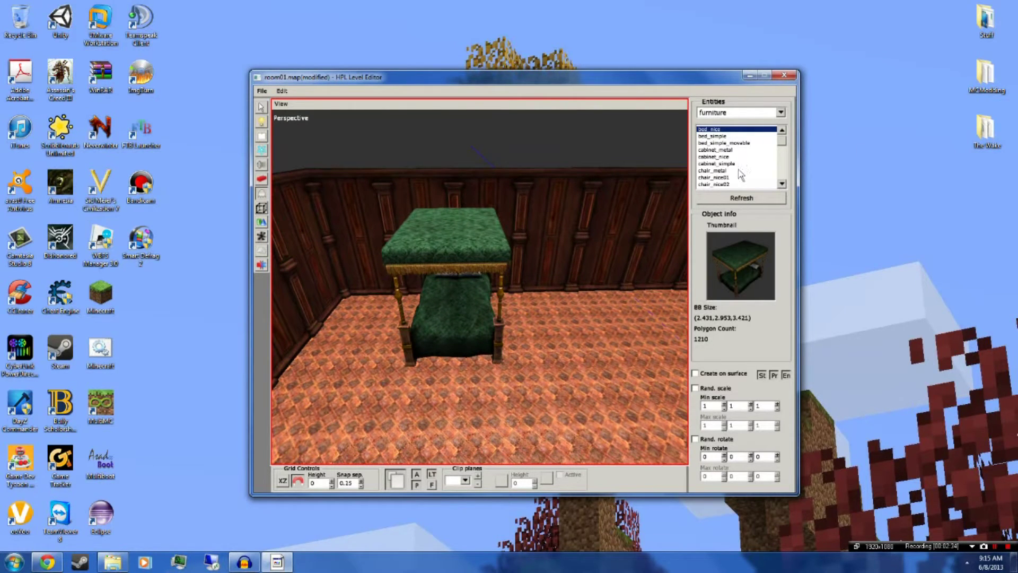
# Go through the furniture entities and choose chest_of_drawers_nice.
pyautogui.click(750, 143)
pyautogui.press('Down')
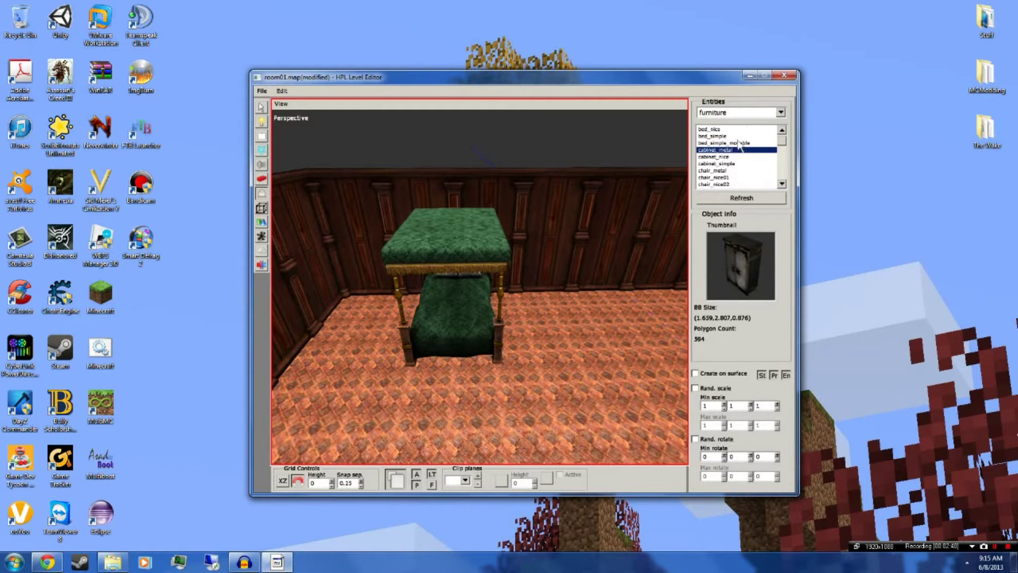
pyautogui.press('Down')
pyautogui.press('Down')
pyautogui.press('Down')
pyautogui.press('Down')
pyautogui.press('Down')
pyautogui.press('Down')
pyautogui.press('Down')
pyautogui.press('Down')
pyautogui.press('Down')
pyautogui.press('Down')
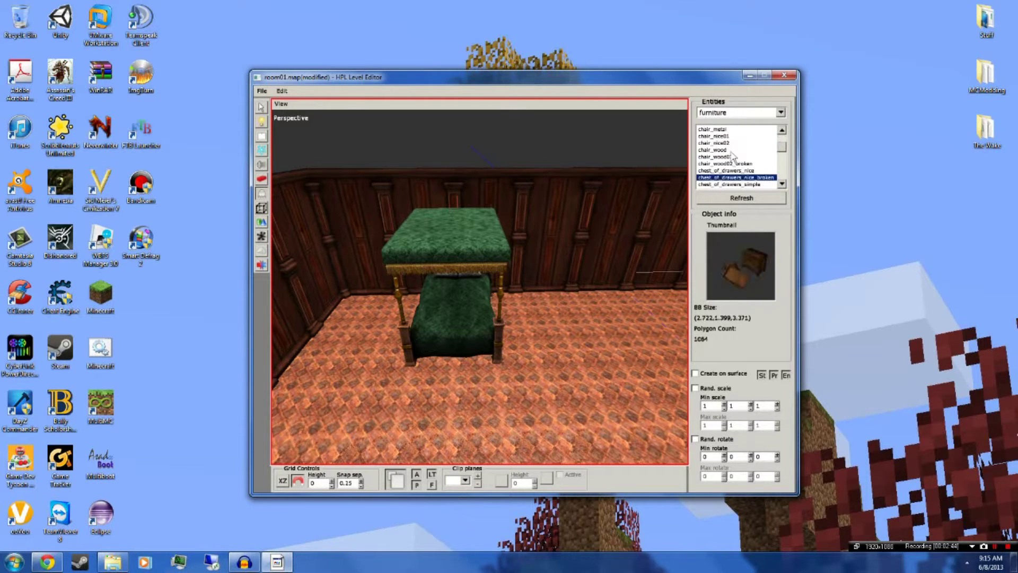
pyautogui.press('Up')
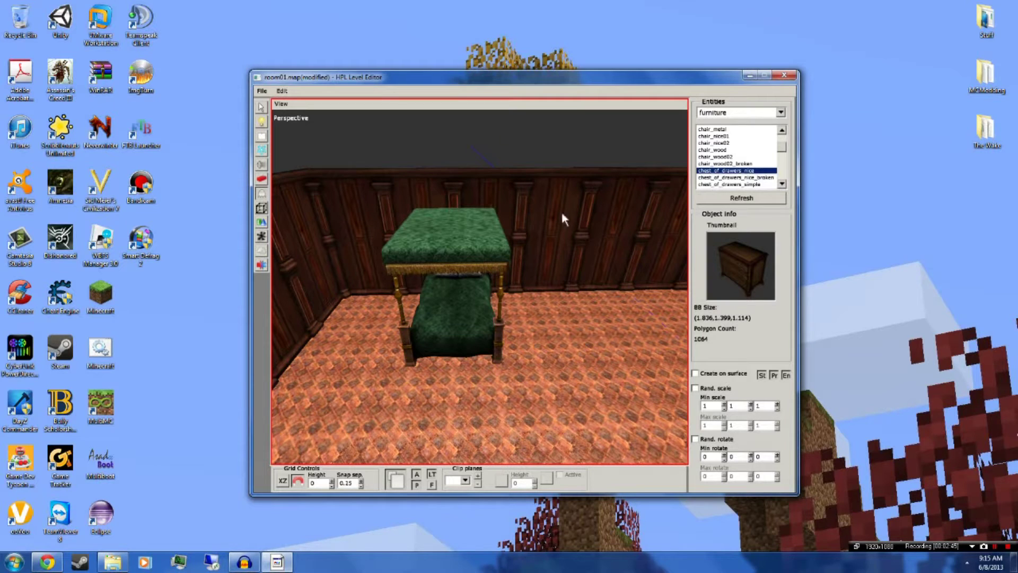
# Place the chest of drawers in the room's corner beside the bed, at about X -8.5, Z -8.5.
pyautogui.keyDown('alt'); pyautogui.moveTo(406, 320); pyautogui.dragTo(482, 333); pyautogui.keyUp('alt')
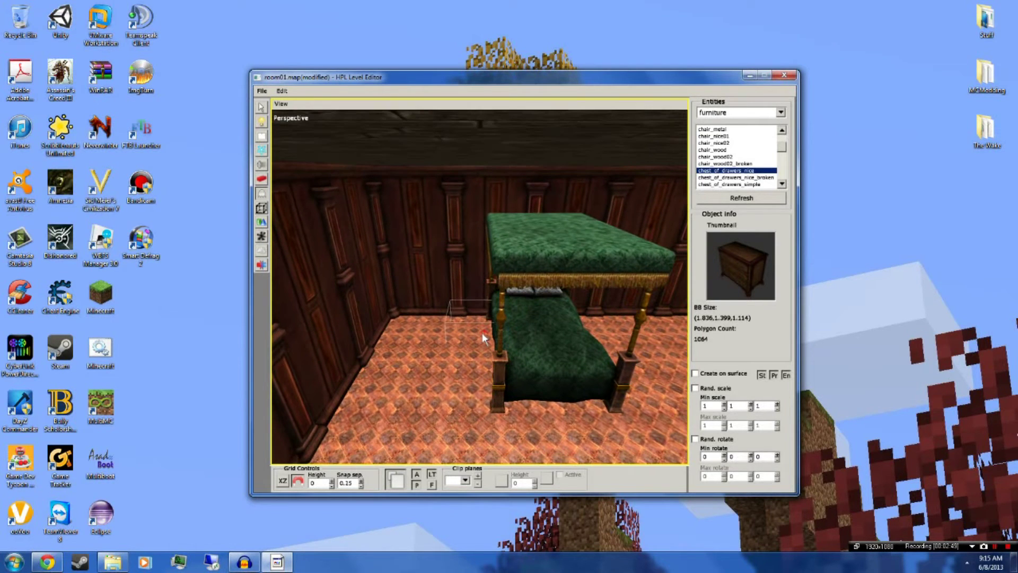
pyautogui.click(441, 323)
pyautogui.moveTo(462, 355)
pyautogui.keyDown('alt'); pyautogui.mouseDown()
pyautogui.moveTo(471, 343)
pyautogui.moveTo(474, 381)
pyautogui.moveTo(450, 350)
pyautogui.moveTo(466, 284)
pyautogui.moveTo(474, 347)
pyautogui.moveTo(454, 345)
pyautogui.mouseUp(); pyautogui.keyUp('alt')
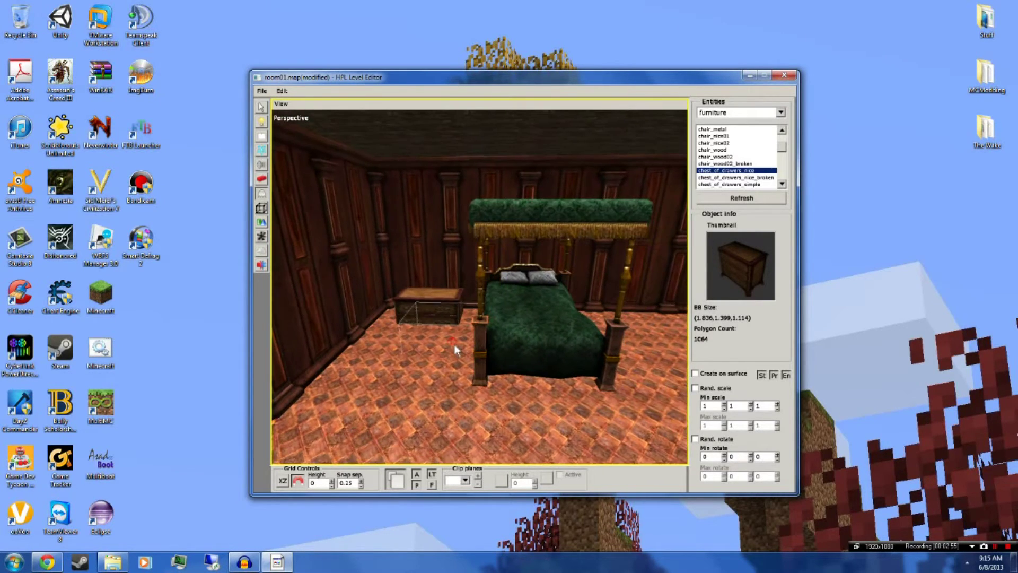
# Raise the sunken chest of drawers to a Y position of 0.75 and check its feet against the floor.
pyautogui.click(262, 108)
pyautogui.click(421, 303)
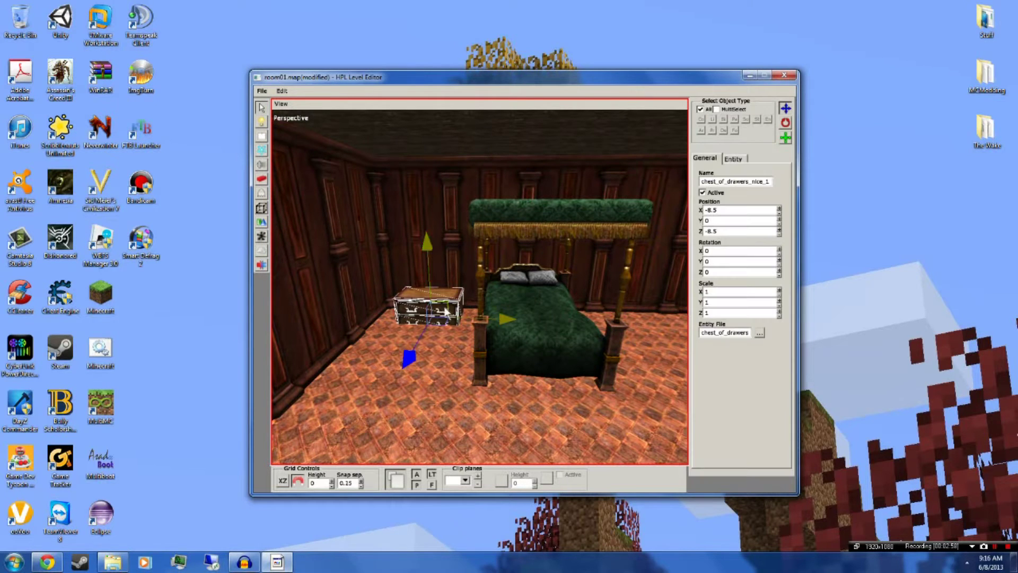
pyautogui.moveTo(425, 245); pyautogui.dragTo(429, 216)
pyautogui.keyDown('alt'); pyautogui.moveTo(457, 342); pyautogui.dragTo(464, 323); pyautogui.keyUp('alt')
pyautogui.click(467, 335)
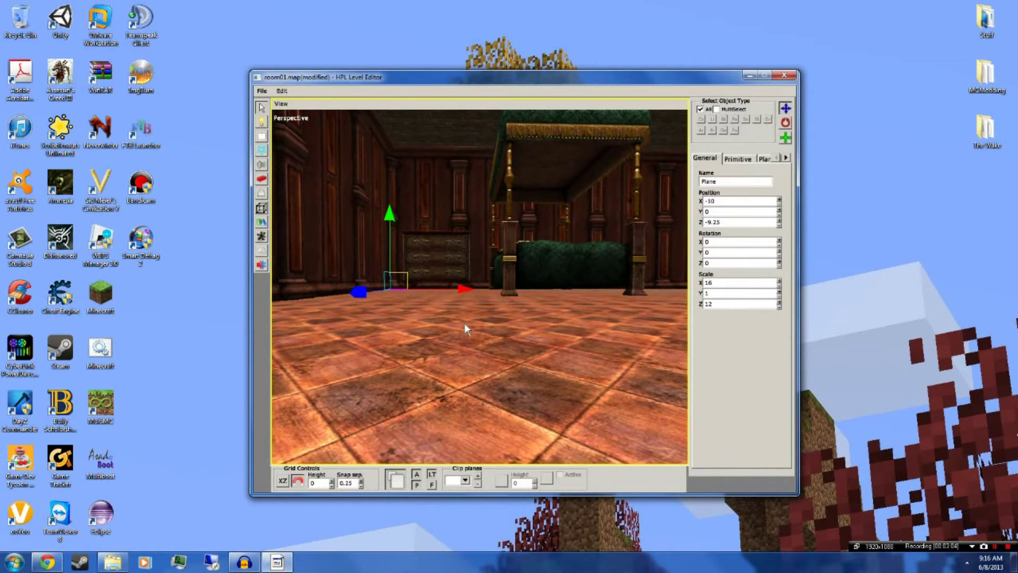
pyautogui.click(468, 310)
pyautogui.keyDown('alt'); pyautogui.moveTo(456, 291); pyautogui.dragTo(476, 395, button='right'); pyautogui.keyUp('alt')
pyautogui.keyDown('alt'); pyautogui.moveTo(470, 299); pyautogui.dragTo(471, 297); pyautogui.keyUp('alt')
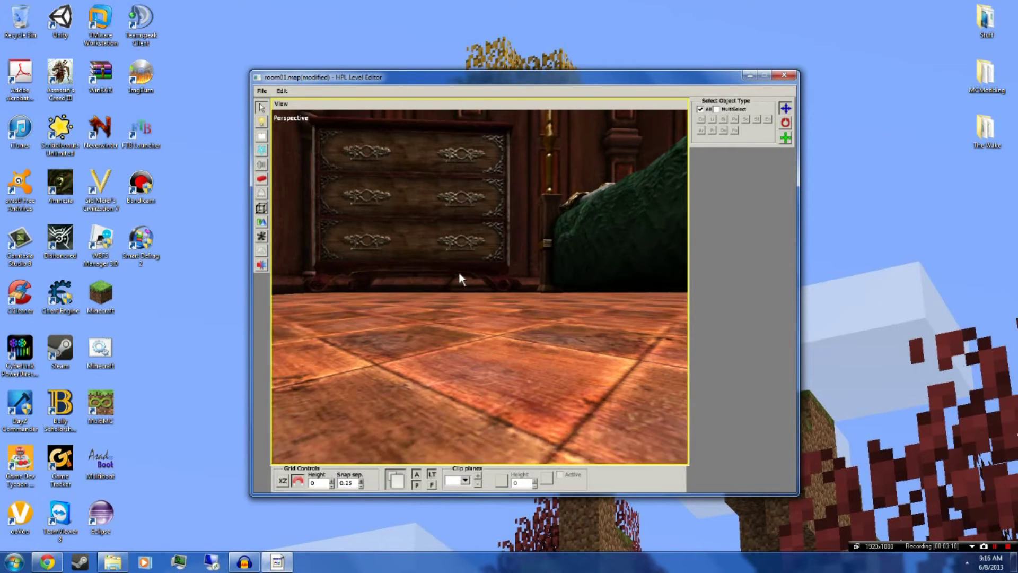
# Inspect the general and entity properties of the chest of drawers.
pyautogui.click(467, 259)
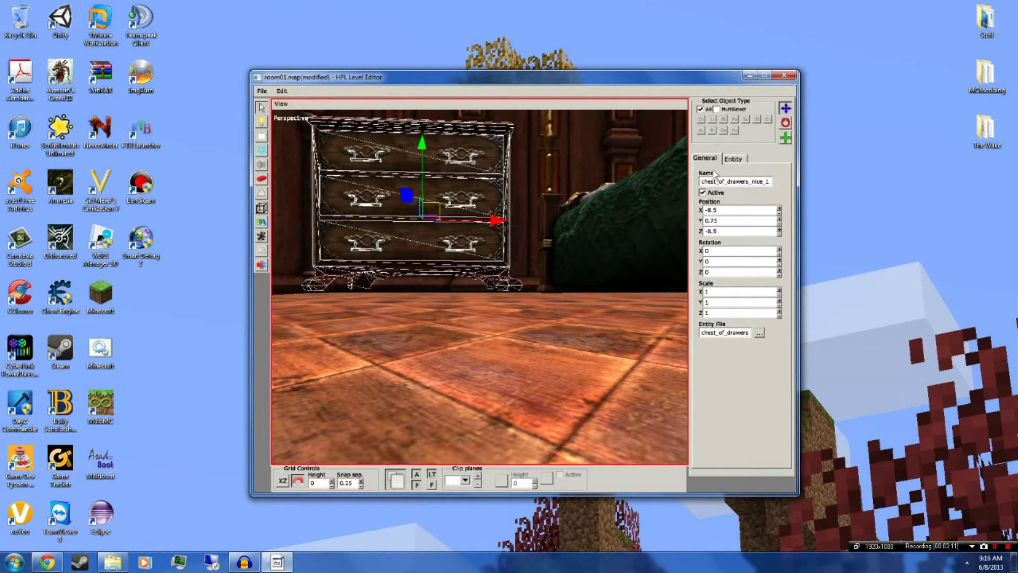
pyautogui.click(734, 159)
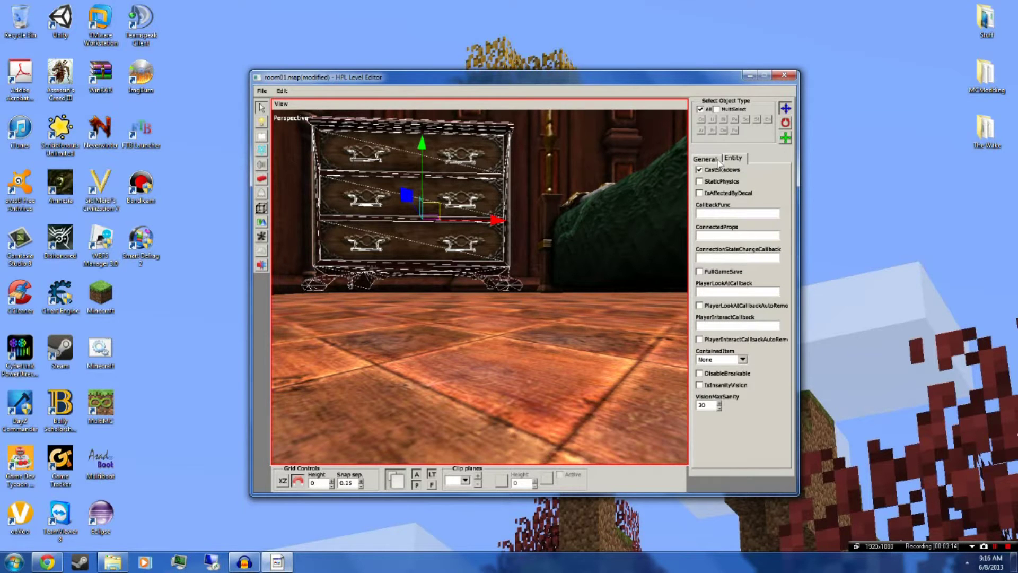
pyautogui.click(547, 213)
pyautogui.keyDown('alt'); pyautogui.moveTo(546, 212); pyautogui.dragTo(551, 243); pyautogui.keyUp('alt')
# Delete the chest of drawers beside the bed.
pyautogui.click(474, 290)
pyautogui.click(523, 306)
pyautogui.press('Delete')
pyautogui.click(501, 327)
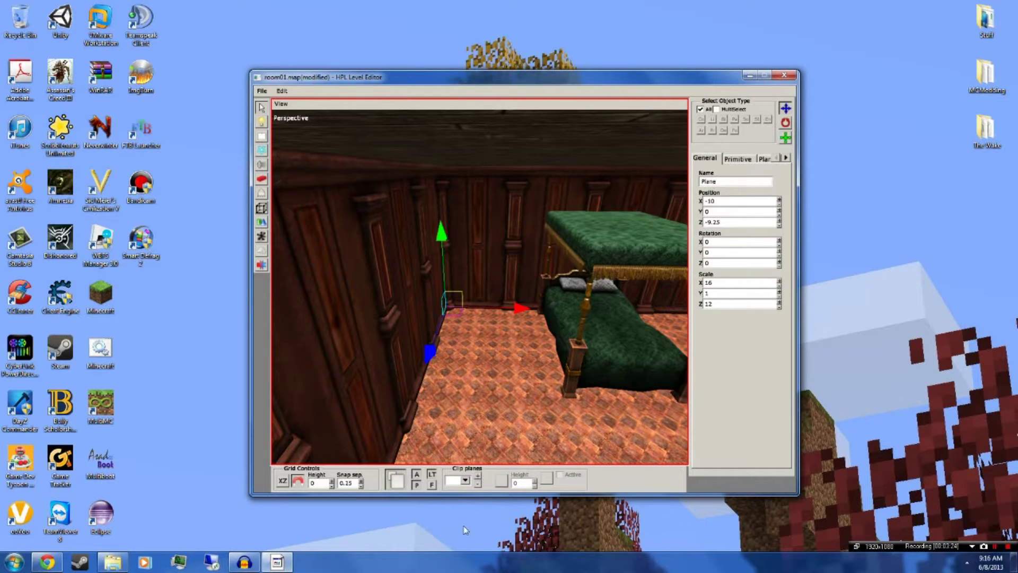
# Place a new chest_of_drawers_nice entity in the corner beside the bed, at about X -8.5, Z -8.5.
pyautogui.click(262, 180)
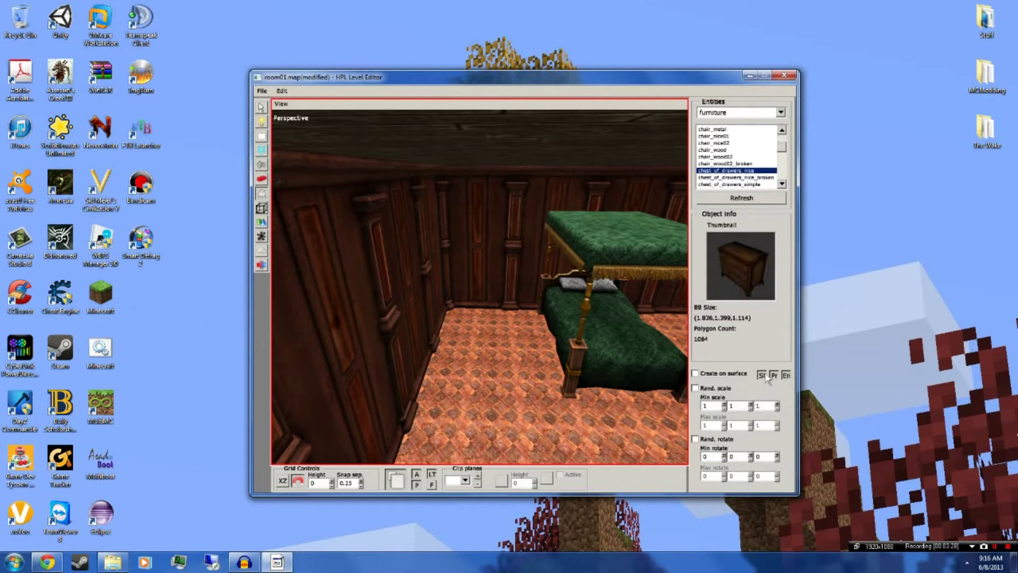
pyautogui.click(695, 373)
pyautogui.scroll(5, 500, 322)
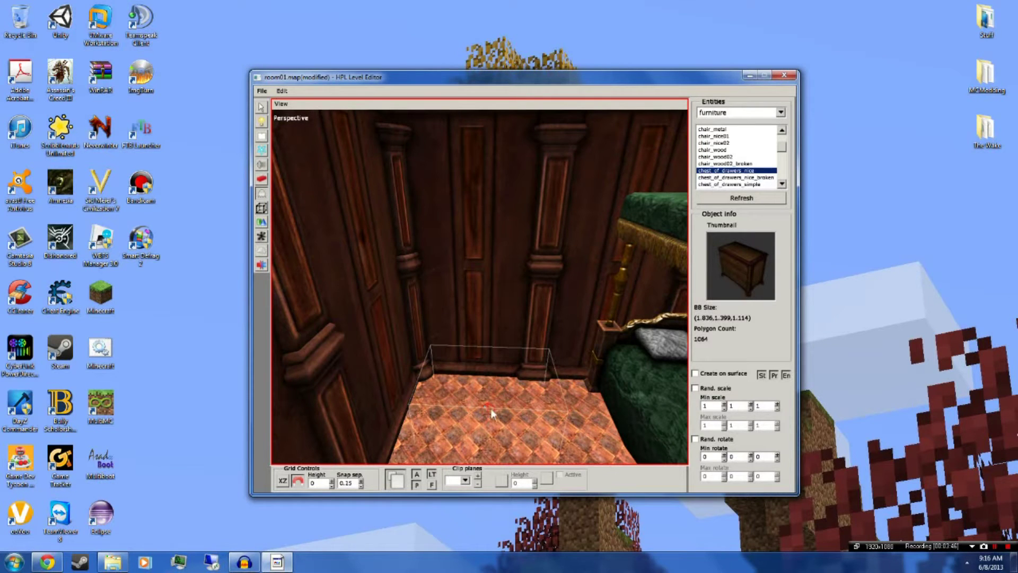
pyautogui.click(497, 407)
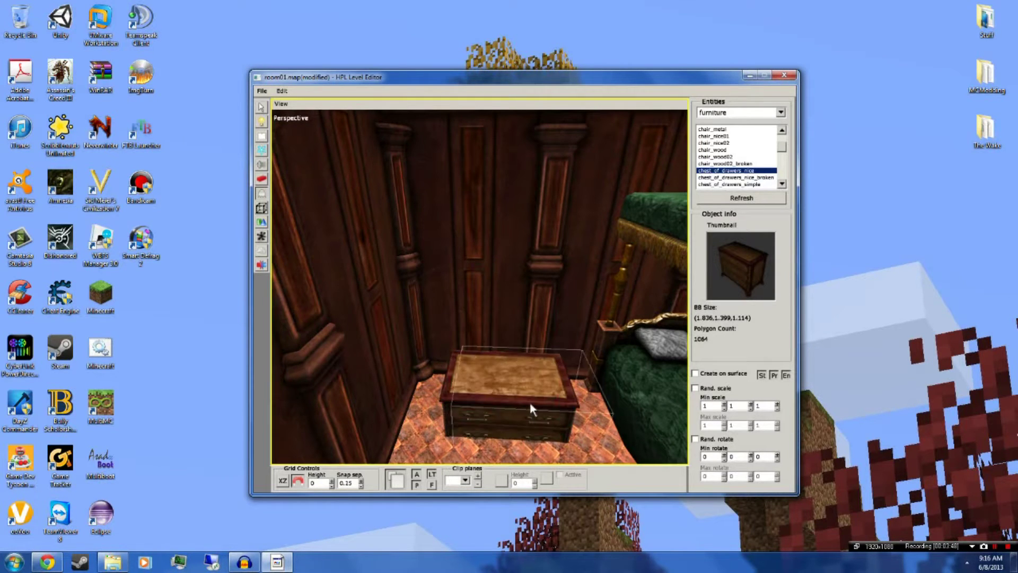
pyautogui.scroll(-3, 522, 371)
# Raise the new chest of drawers to a Y position of 0.75 so it stands on the floor.
pyautogui.click(261, 107)
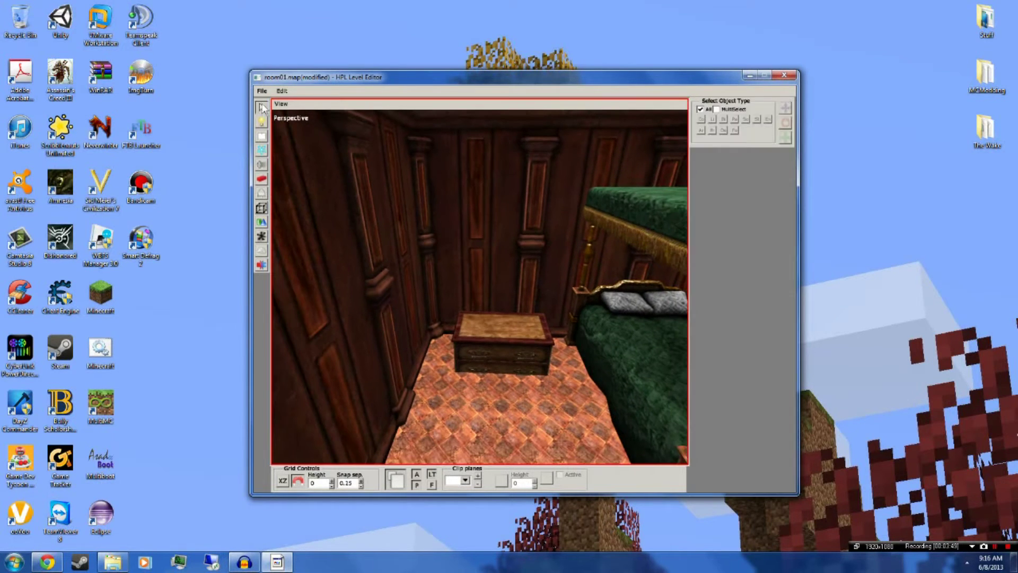
pyautogui.click(502, 337)
pyautogui.moveTo(513, 281); pyautogui.dragTo(517, 249)
pyautogui.keyDown('alt'); pyautogui.moveTo(527, 399); pyautogui.dragTo(532, 365); pyautogui.keyUp('alt')
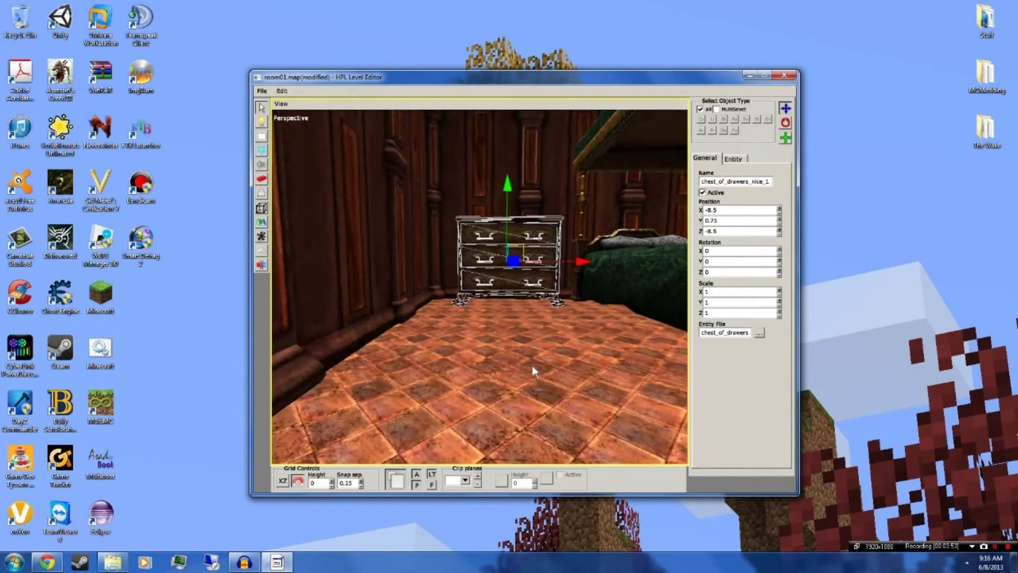
# Fine-tune the height of the chest of drawers beside the bed to a Y position of 0.731, without grid snapping.
pyautogui.click(567, 347)
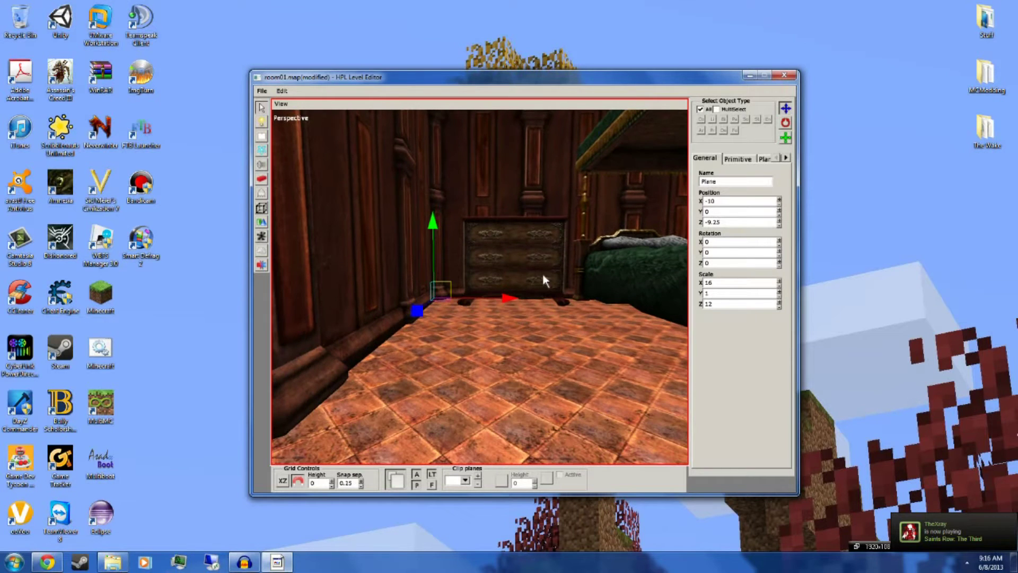
pyautogui.click(544, 275)
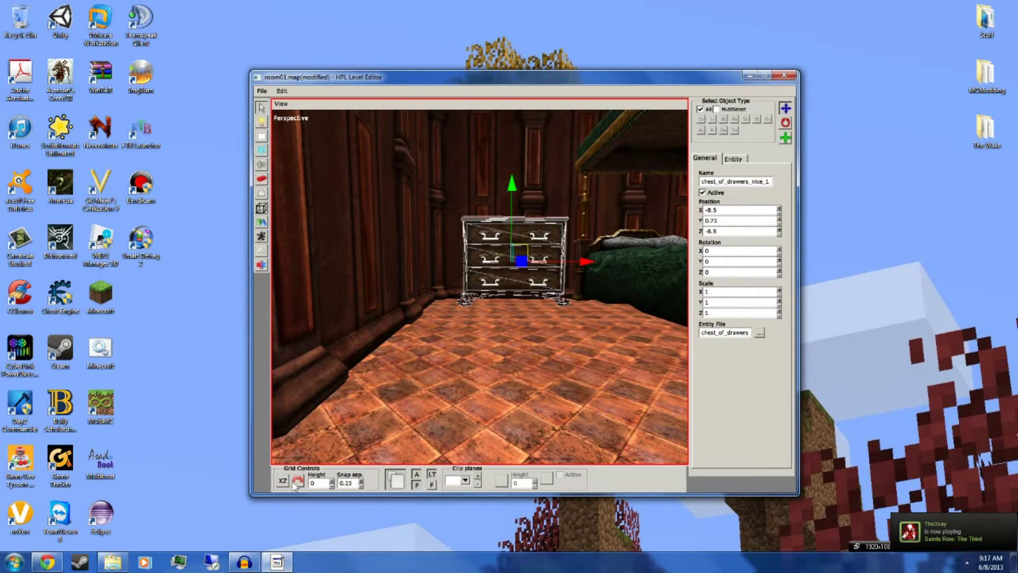
pyautogui.keyDown('alt'); pyautogui.moveTo(523, 297); pyautogui.dragTo(528, 268); pyautogui.keyUp('alt')
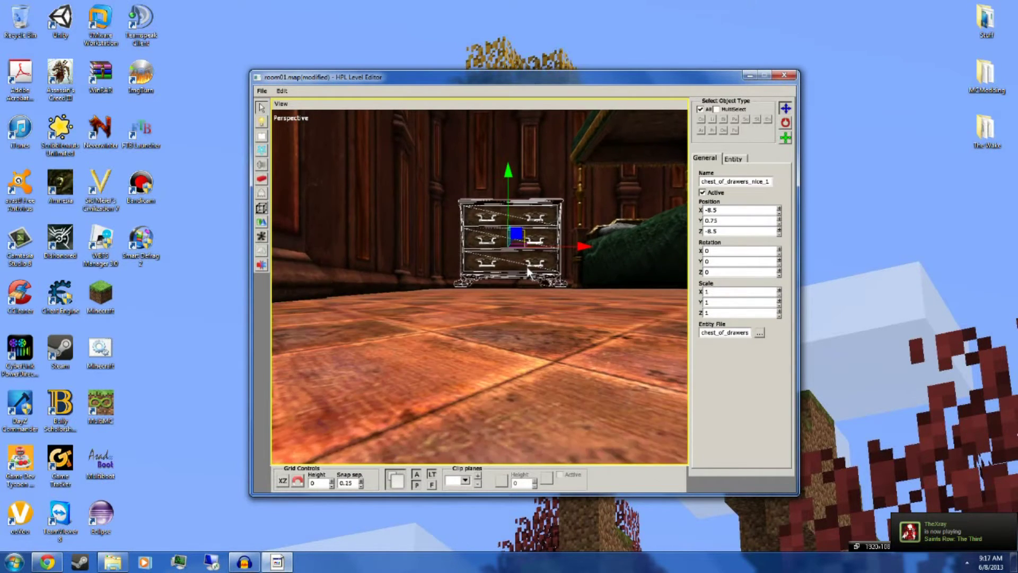
pyautogui.moveTo(511, 173); pyautogui.dragTo(525, 298)
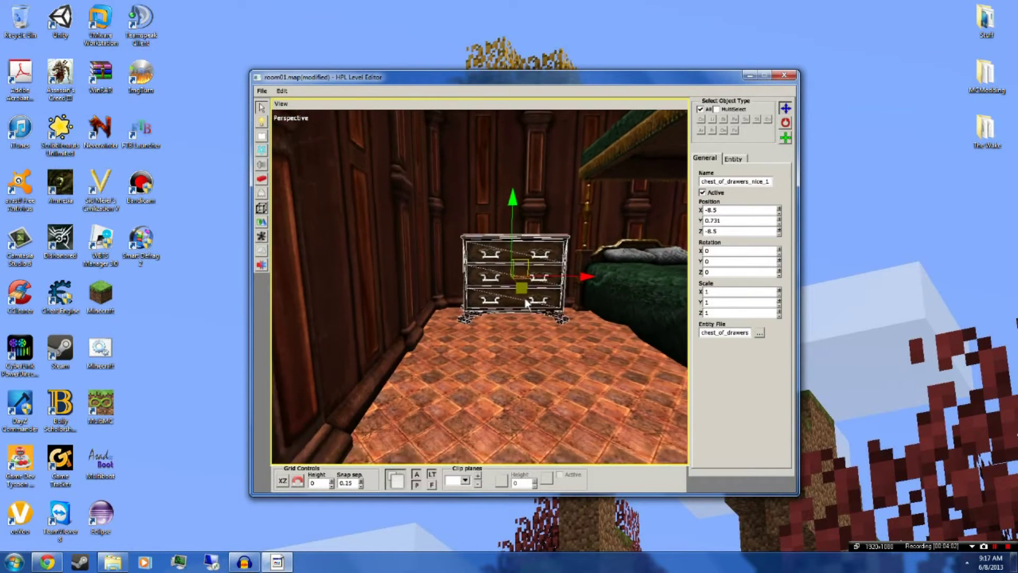
pyautogui.keyDown('alt'); pyautogui.moveTo(564, 330); pyautogui.dragTo(464, 381); pyautogui.keyUp('alt')
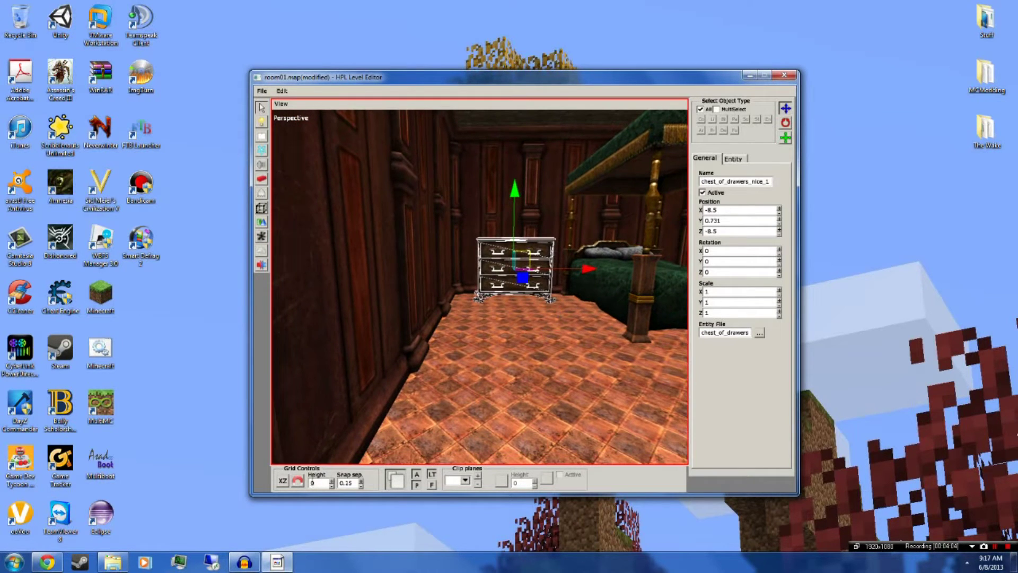
pyautogui.click(545, 301)
pyautogui.keyDown('alt'); pyautogui.moveTo(546, 301); pyautogui.dragTo(399, 323); pyautogui.keyUp('alt')
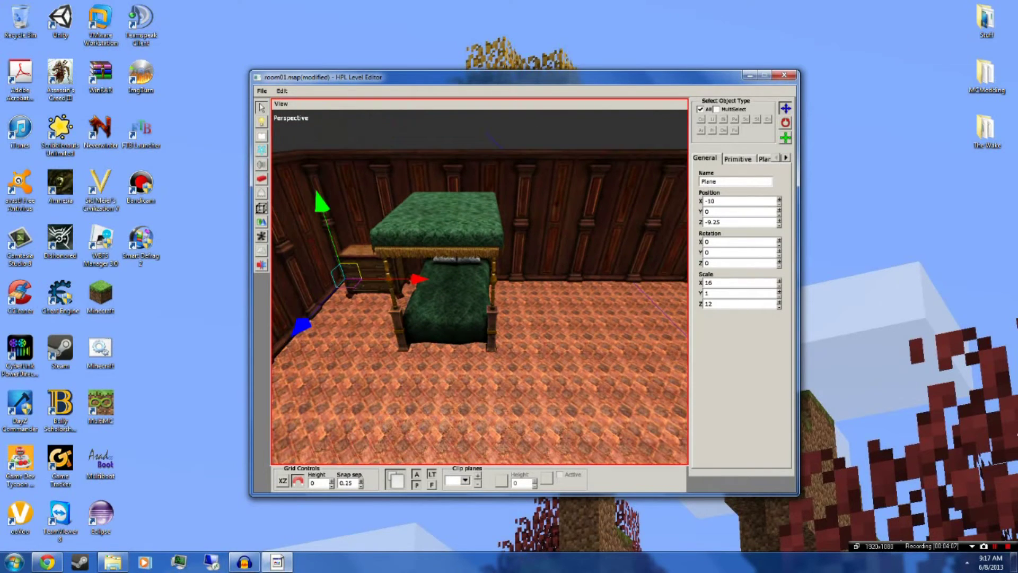
# Place a work_desk entity from the furniture set against the back wall on the open side of the bed.
pyautogui.keyDown('alt'); pyautogui.moveTo(454, 182); pyautogui.dragTo(477, 266); pyautogui.keyUp('alt')
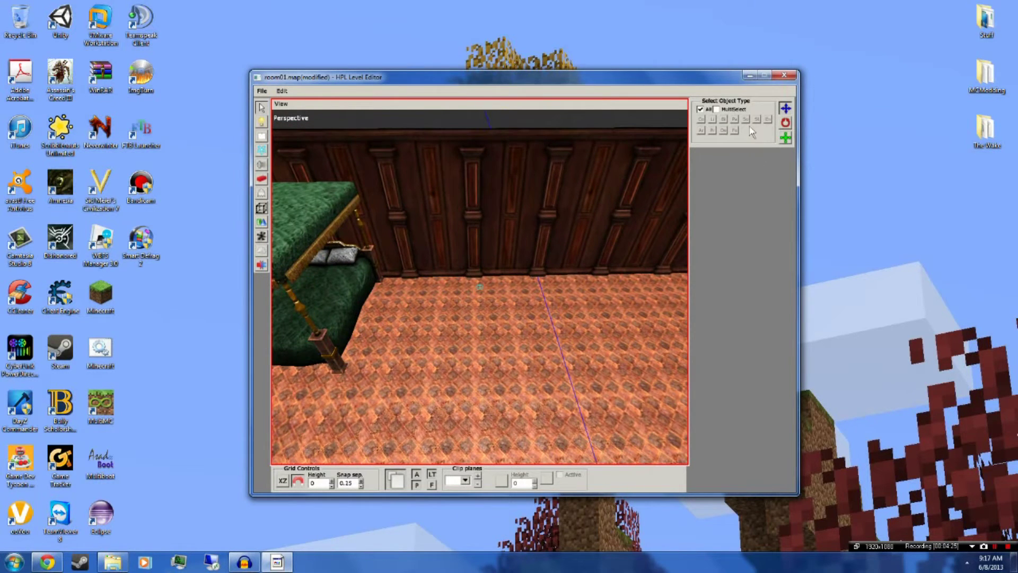
pyautogui.click(262, 194)
pyautogui.click(736, 164)
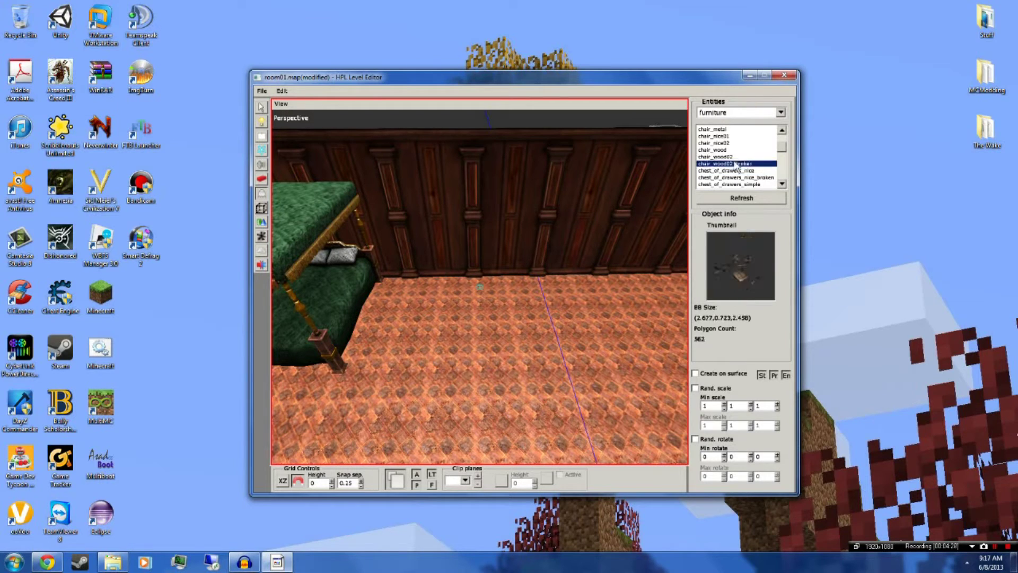
pyautogui.scroll(3, 737, 172)
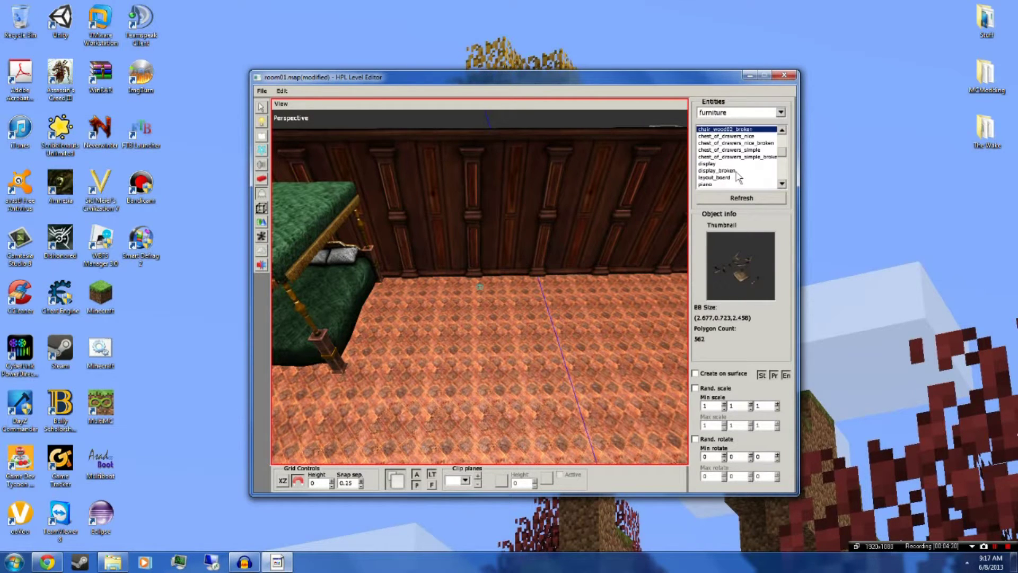
pyautogui.scroll(-8, 731, 176)
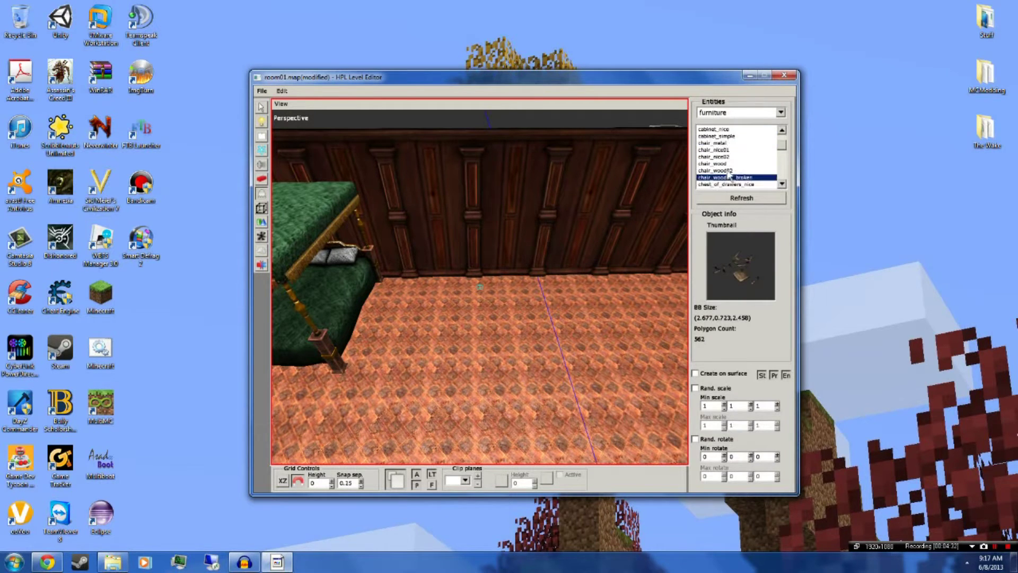
pyautogui.scroll(-3, 730, 177)
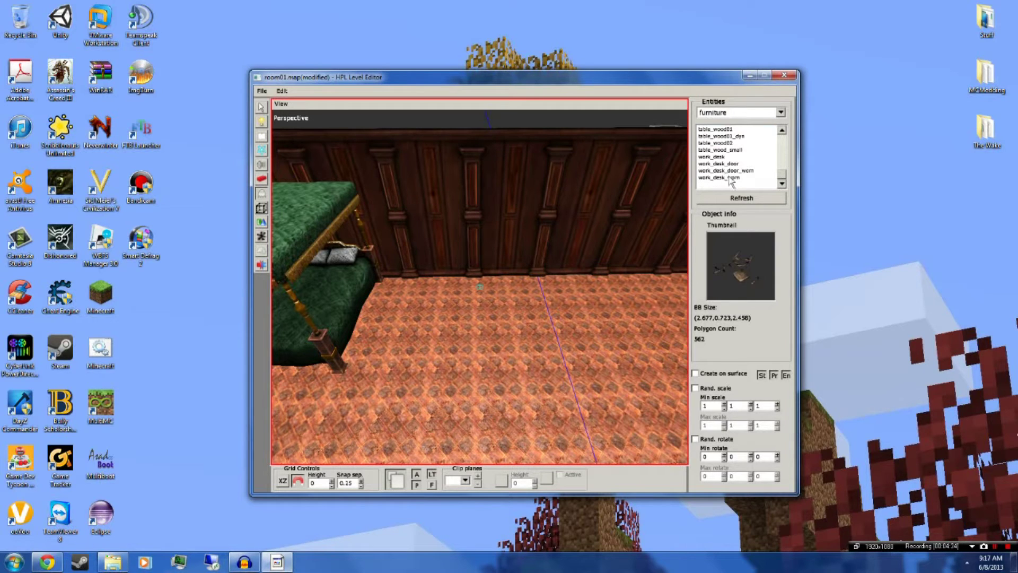
pyautogui.click(735, 165)
pyautogui.click(732, 157)
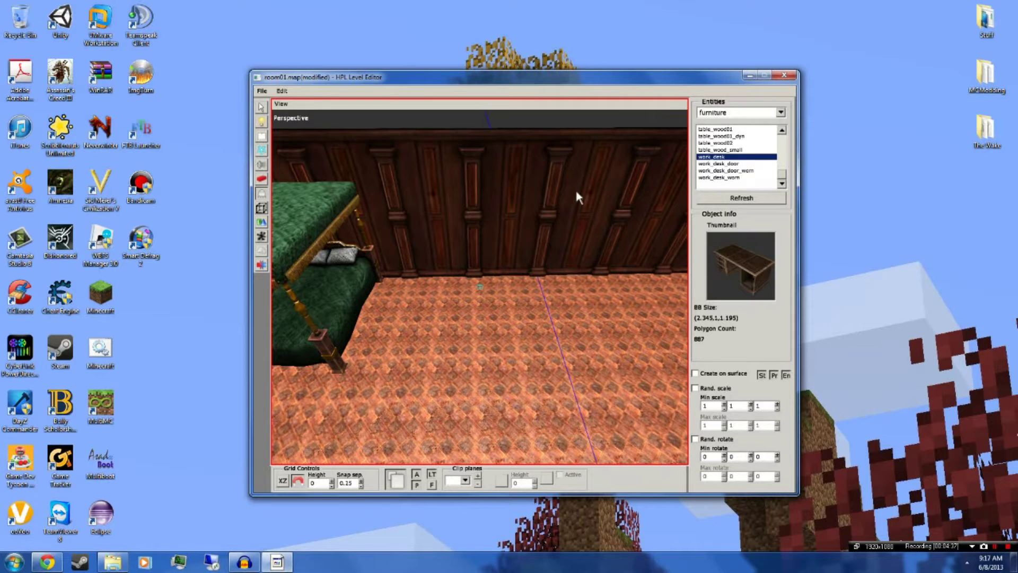
pyautogui.keyDown('alt'); pyautogui.moveTo(338, 224); pyautogui.dragTo(470, 302); pyautogui.keyUp('alt')
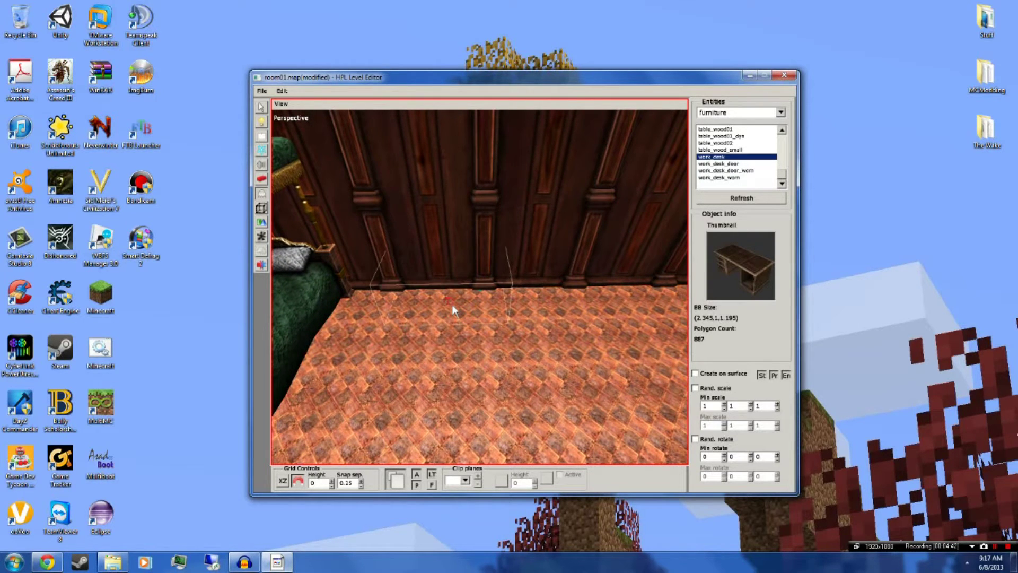
pyautogui.click(451, 304)
pyautogui.keyDown('alt'); pyautogui.moveTo(451, 304); pyautogui.dragTo(436, 329); pyautogui.keyUp('alt')
pyautogui.hotkey('ctrl', 'z')
pyautogui.click(447, 313)
pyautogui.keyDown('alt'); pyautogui.moveTo(447, 314); pyautogui.dragTo(627, 238); pyautogui.keyUp('alt')
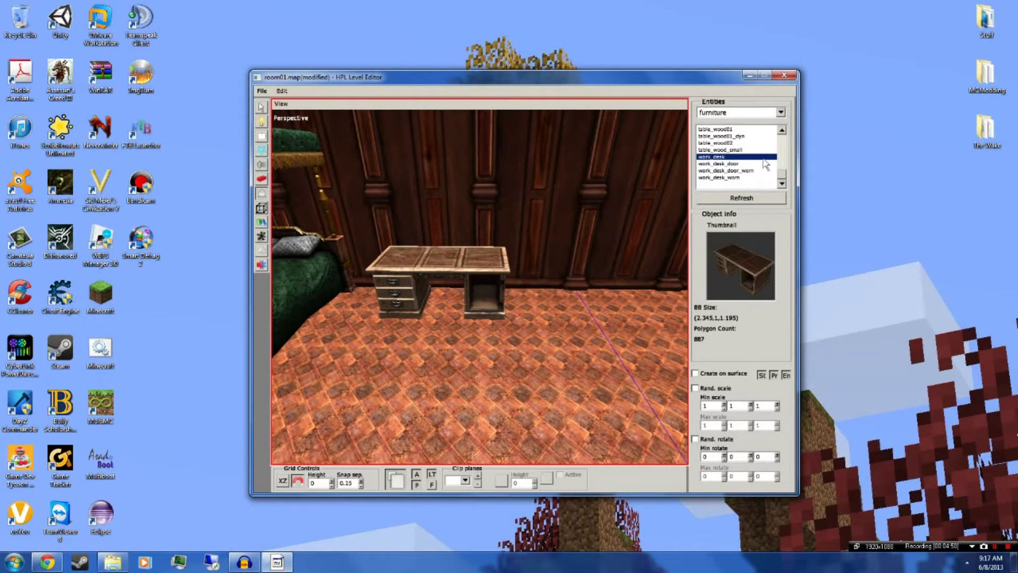
# Place a work_desk_door entity over the open compartment of the desk.
pyautogui.click(736, 164)
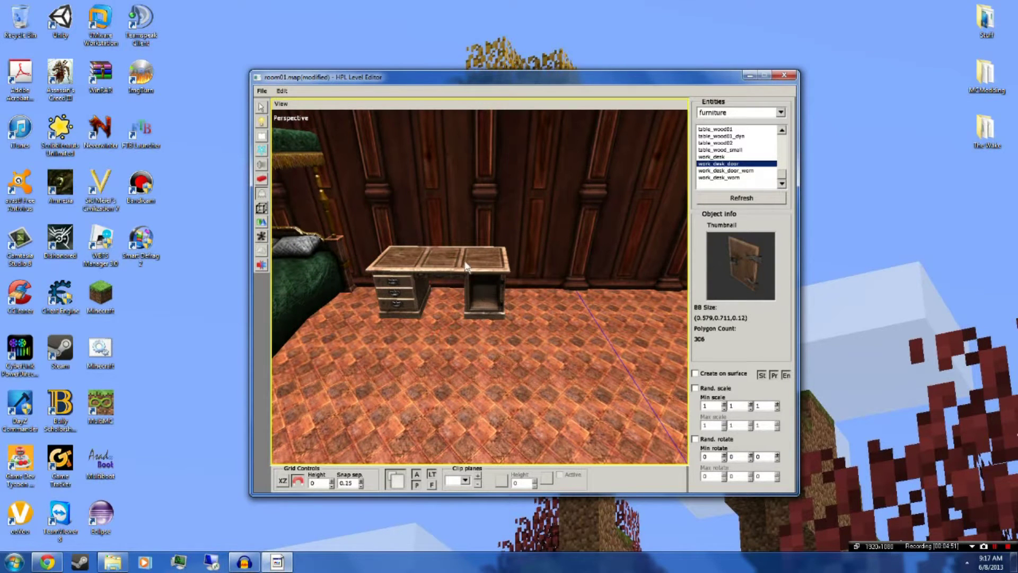
pyautogui.keyDown('alt'); pyautogui.scroll(1, 480, 324); pyautogui.keyUp('alt')
pyautogui.keyDown('alt'); pyautogui.scroll(1, 450, 310); pyautogui.keyUp('alt')
pyautogui.keyDown('alt'); pyautogui.moveTo(449, 307); pyautogui.dragTo(435, 378, button='right'); pyautogui.keyUp('alt')
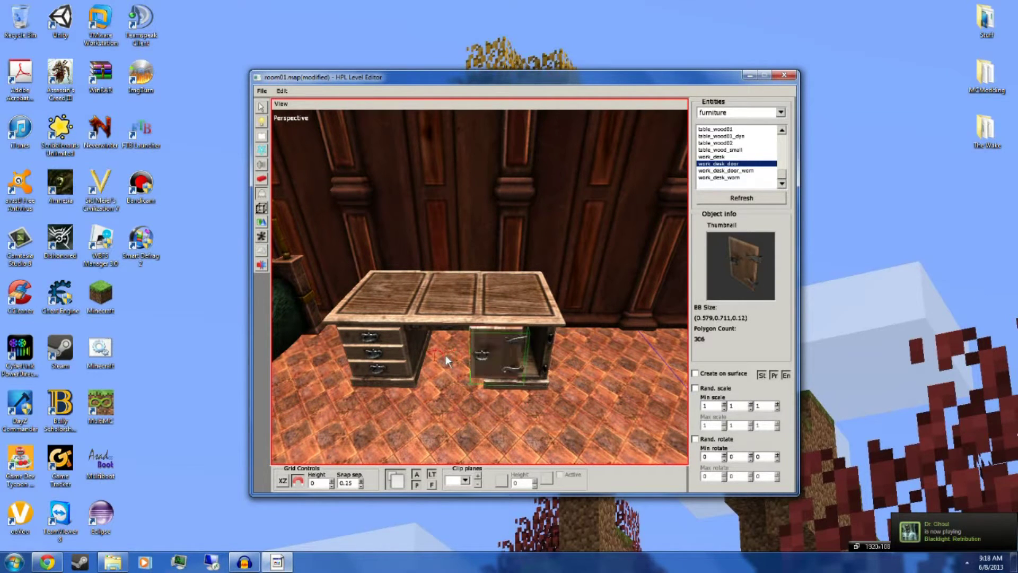
pyautogui.click(446, 358)
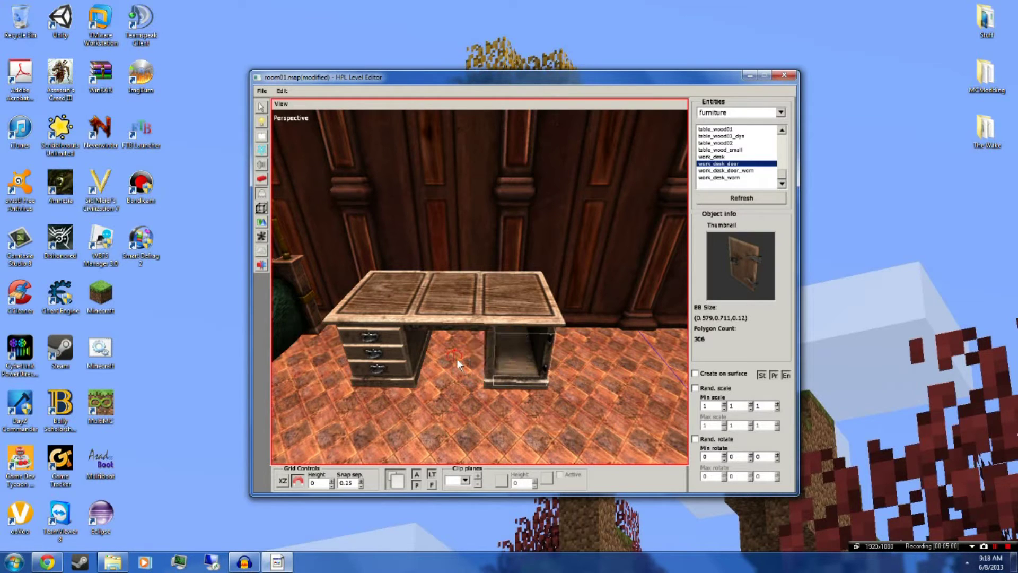
pyautogui.keyDown('alt'); pyautogui.moveTo(456, 358); pyautogui.dragTo(457, 298, button='right'); pyautogui.keyUp('alt')
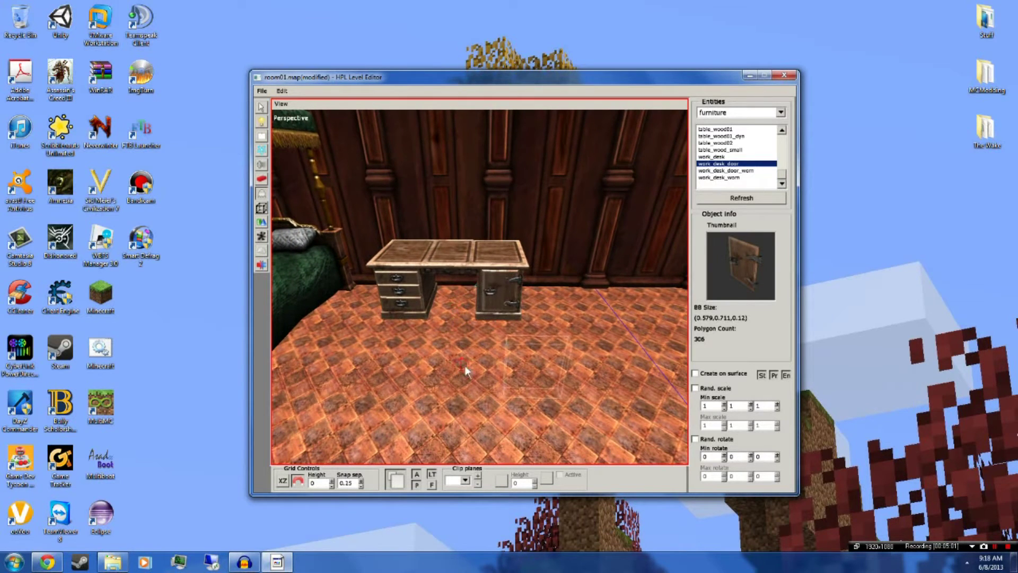
# Browse the furniture entities and choose armchair for placement.
pyautogui.click(726, 177)
pyautogui.click(730, 157)
pyautogui.click(730, 150)
pyautogui.scroll(10, 733, 165)
pyautogui.click(740, 150)
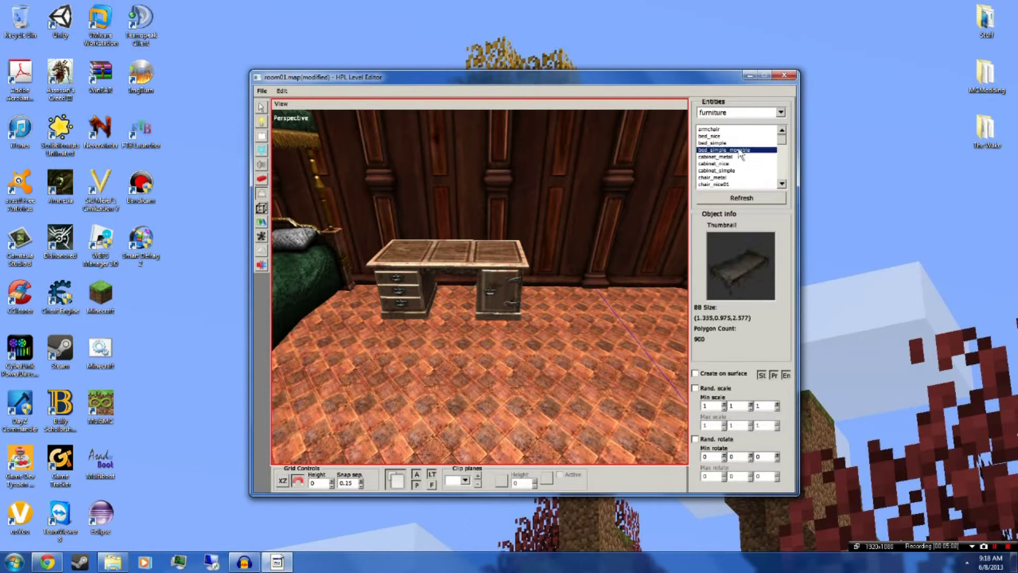
pyautogui.click(736, 136)
pyautogui.click(735, 142)
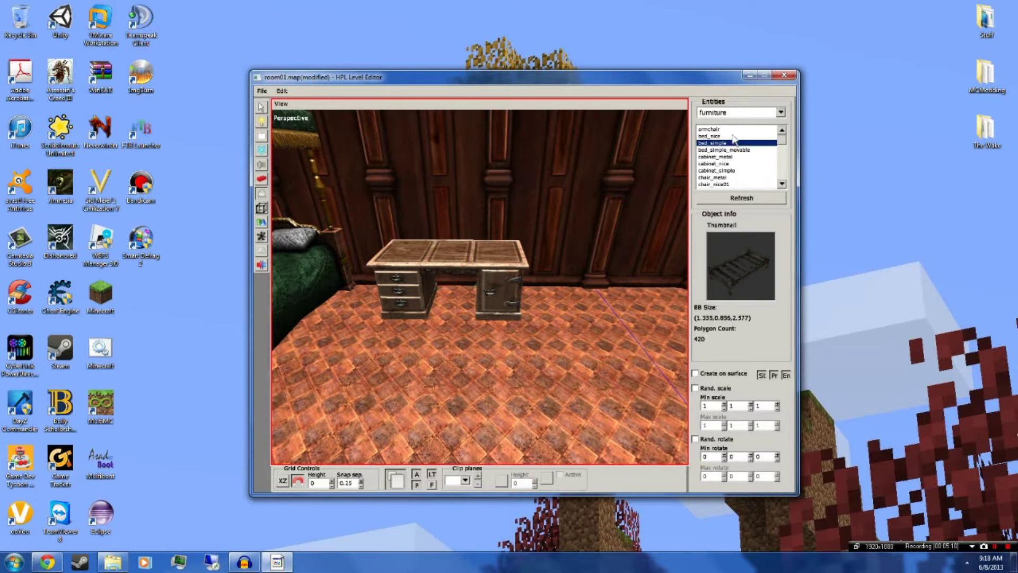
pyautogui.click(734, 130)
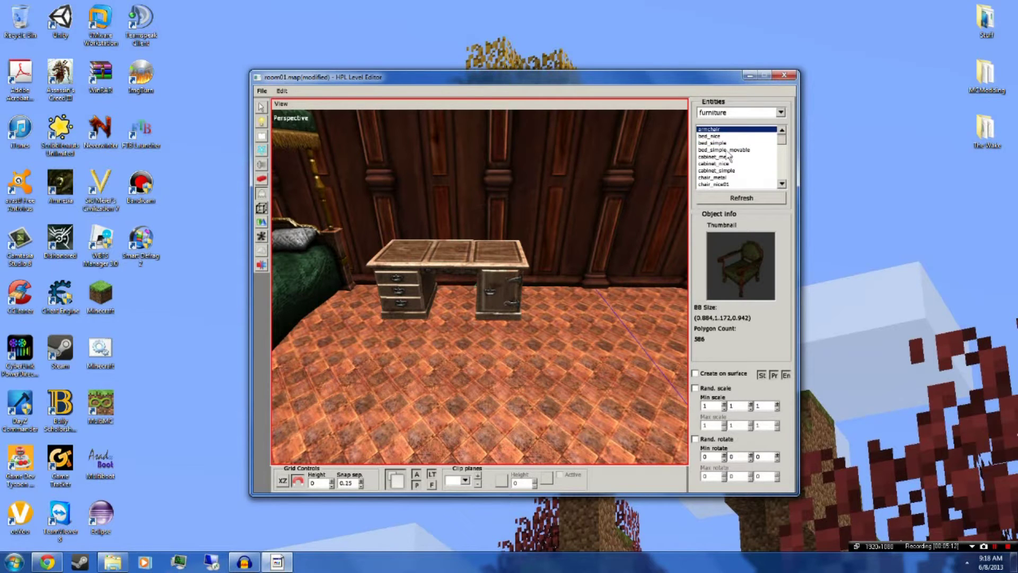
pyautogui.scroll(-2, 535, 366)
# Place the armchair against the wall near the foot of the bed, rotated 90 degrees about Y to face the room.
pyautogui.moveTo(535, 366); pyautogui.dragTo(407, 319, button='middle')
pyautogui.moveTo(410, 263); pyautogui.dragTo(644, 394, button='middle')
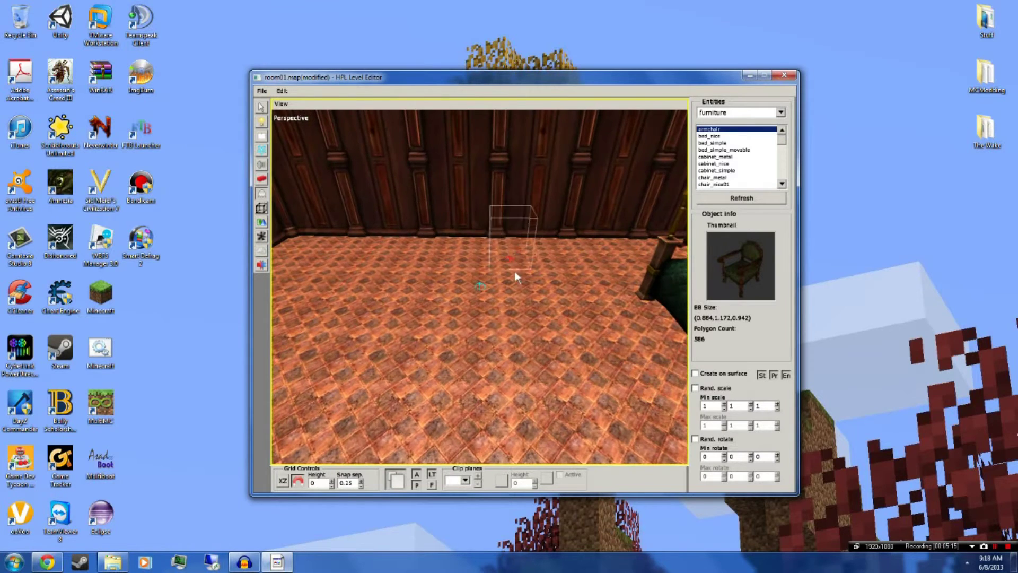
pyautogui.moveTo(514, 272); pyautogui.dragTo(676, 336, button='middle')
pyautogui.scroll(2, 521, 304)
pyautogui.moveTo(520, 304); pyautogui.dragTo(485, 314, button='middle')
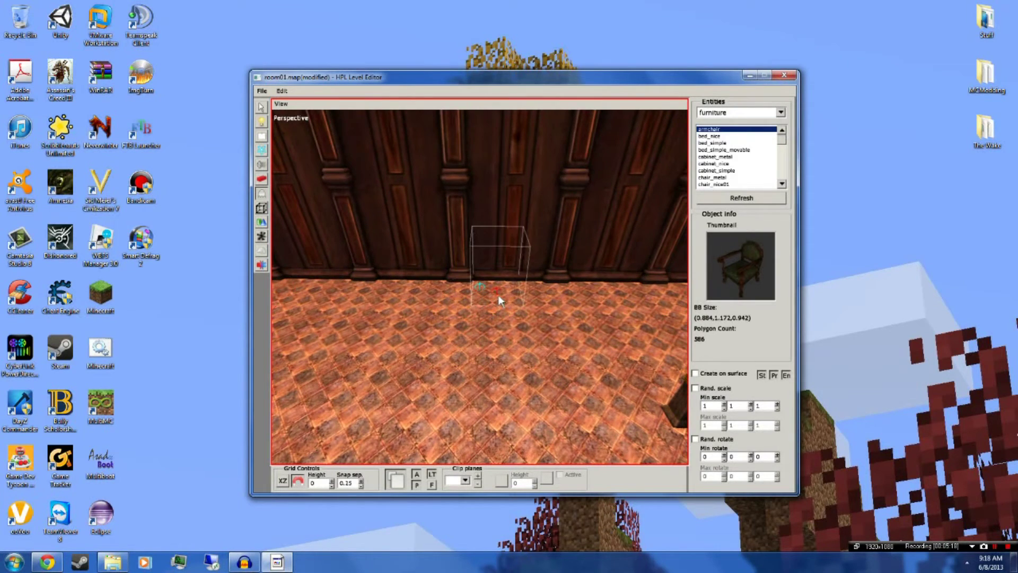
pyautogui.click(494, 298)
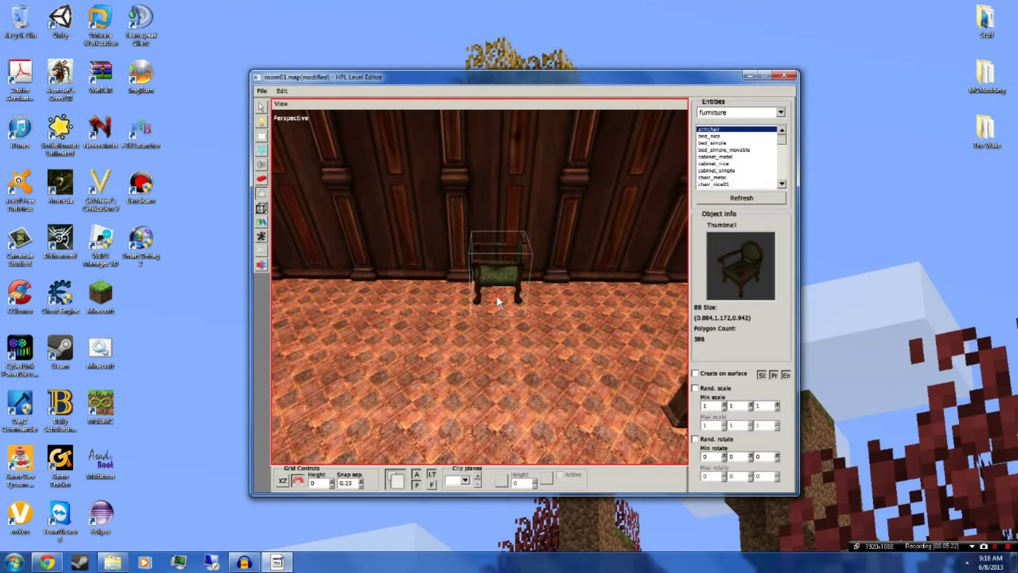
pyautogui.hotkey('ctrl', 'z')
pyautogui.keyDown('shift'); pyautogui.scroll(3, 495, 294); pyautogui.keyUp('shift')
pyautogui.keyDown('shift'); pyautogui.scroll(3, 492, 298); pyautogui.keyUp('shift')
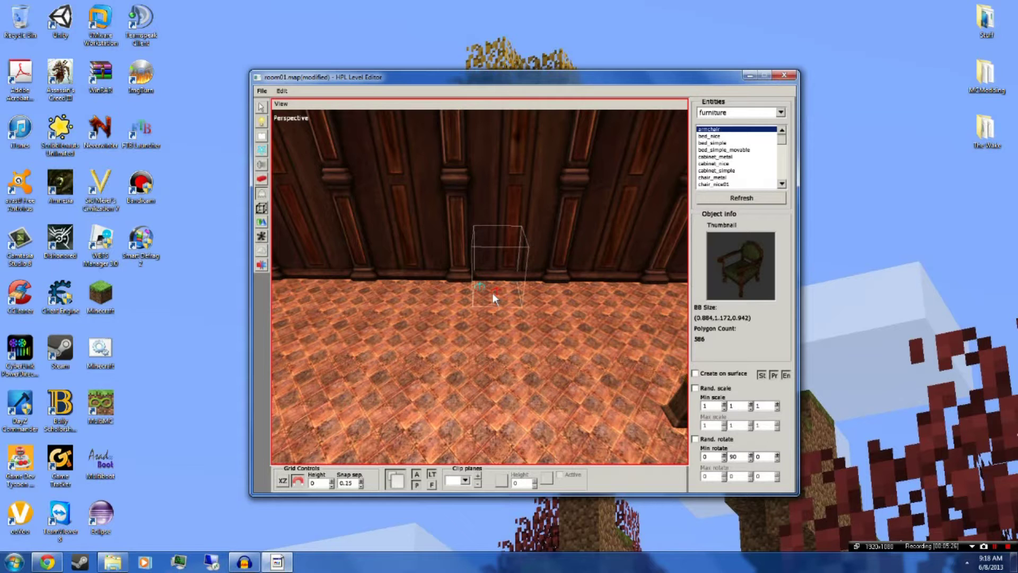
pyautogui.click(493, 295)
pyautogui.keyDown('alt'); pyautogui.moveTo(535, 301); pyautogui.dragTo(493, 297); pyautogui.keyUp('alt')
# Browse the furniture entities and choose table_nice_round for placement.
pyautogui.click(737, 137)
pyautogui.click(736, 142)
pyautogui.click(736, 157)
pyautogui.click(737, 165)
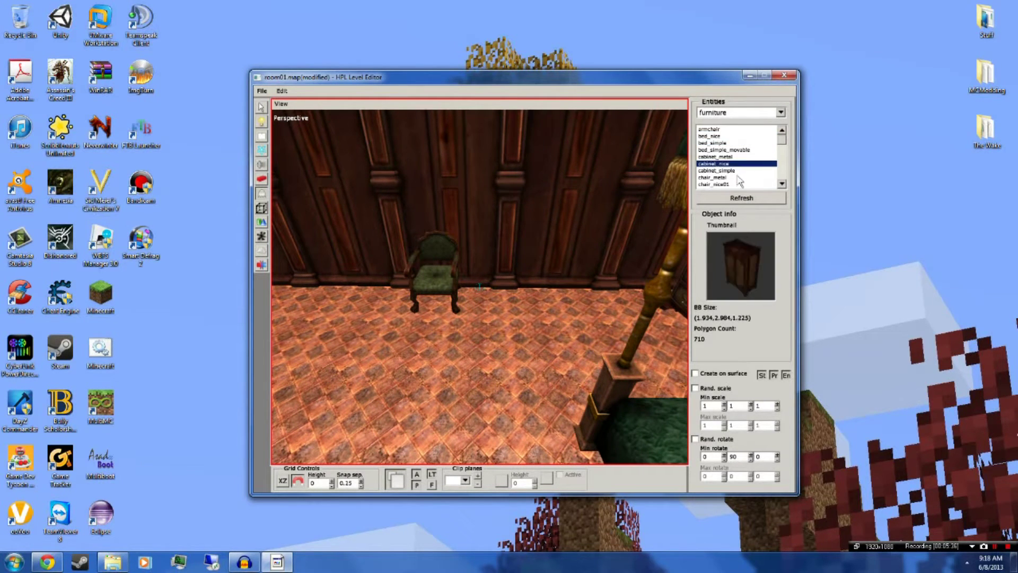
pyautogui.press('Down')
pyautogui.press('Down')
pyautogui.press('Down')
pyautogui.press('Down')
pyautogui.press('Down')
pyautogui.press('Down')
pyautogui.press('Down')
pyautogui.press('Down')
pyautogui.press('Down')
pyautogui.press('Down')
pyautogui.press('Down')
pyautogui.press('Down')
pyautogui.press('Down')
pyautogui.press('Down')
pyautogui.press('Down')
pyautogui.press('Down')
pyautogui.press('Down')
pyautogui.press('Down')
pyautogui.press('Down')
pyautogui.press('Down')
pyautogui.press('Down')
pyautogui.press('Down')
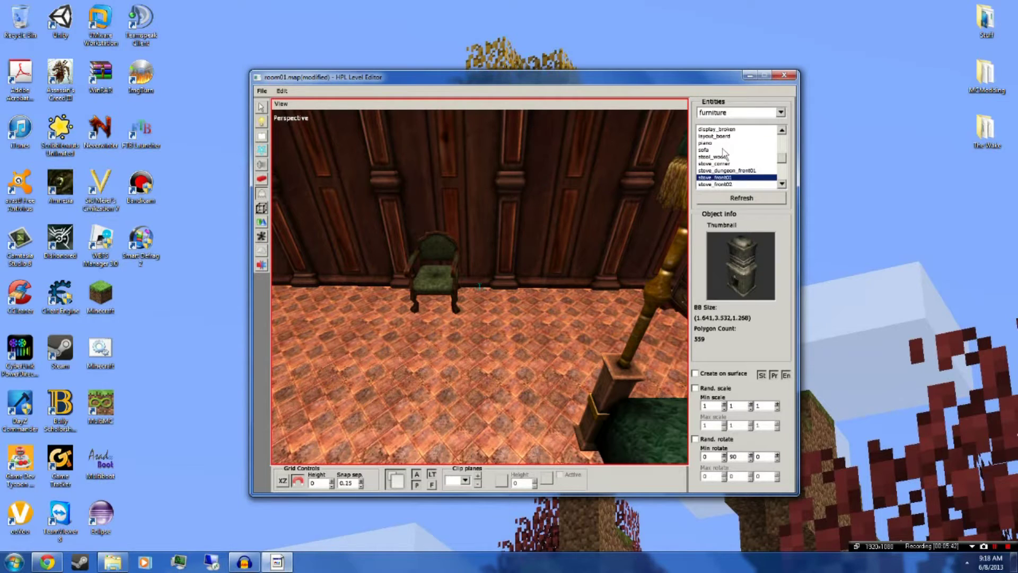
pyautogui.press('Down')
pyautogui.press('Down')
pyautogui.press('Down')
pyautogui.press('Down')
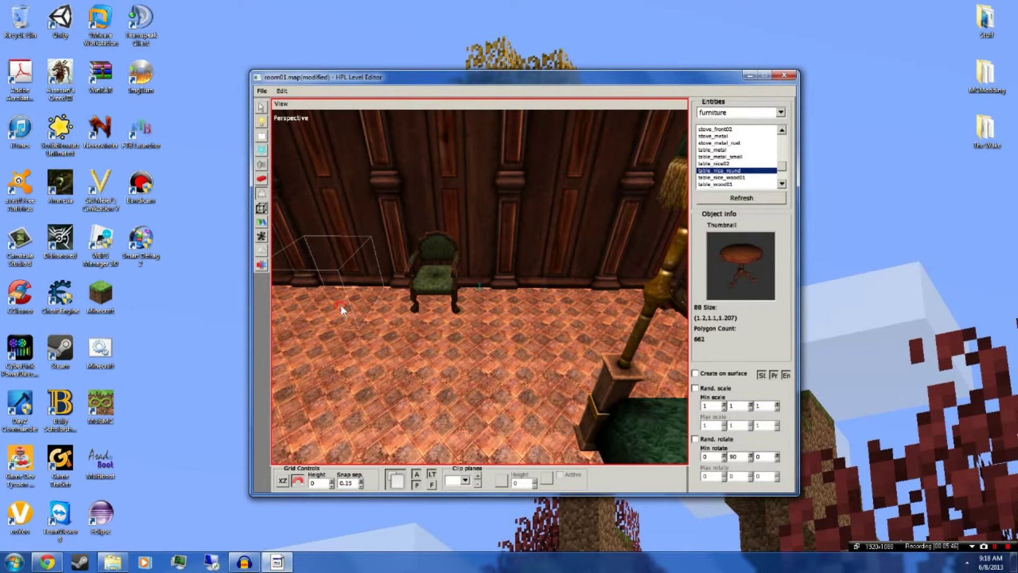
# Place the round table beside the armchair along the same wall.
pyautogui.moveTo(378, 299); pyautogui.dragTo(427, 290, button='middle')
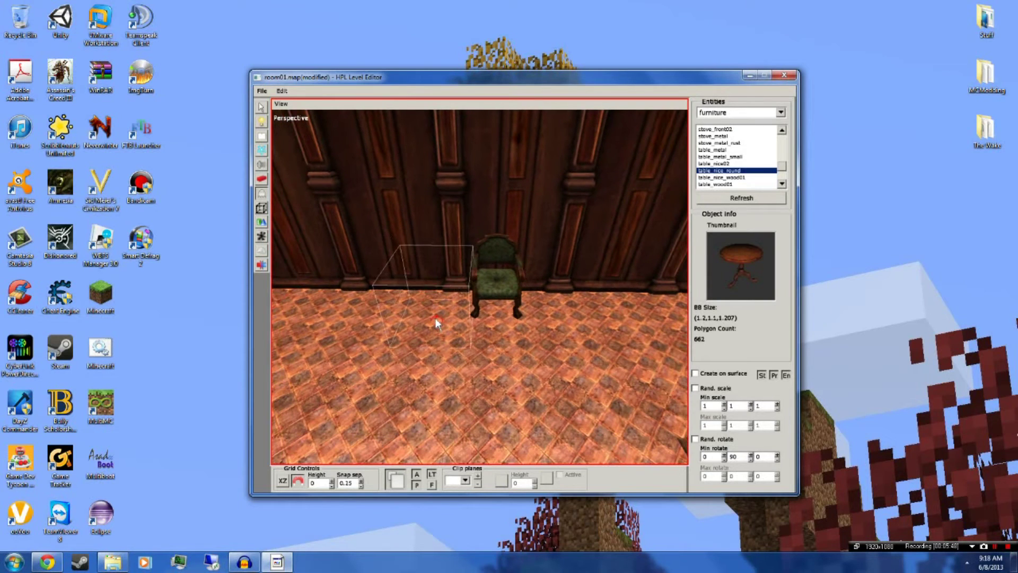
pyautogui.click(433, 315)
pyautogui.scroll(3, 523, 313)
pyautogui.keyDown('alt'); pyautogui.moveTo(523, 313); pyautogui.dragTo(558, 413, button='middle'); pyautogui.keyUp('alt')
pyautogui.hotkey('ctrl', 'z')
pyautogui.click(423, 392)
pyautogui.scroll(-5, 503, 264)
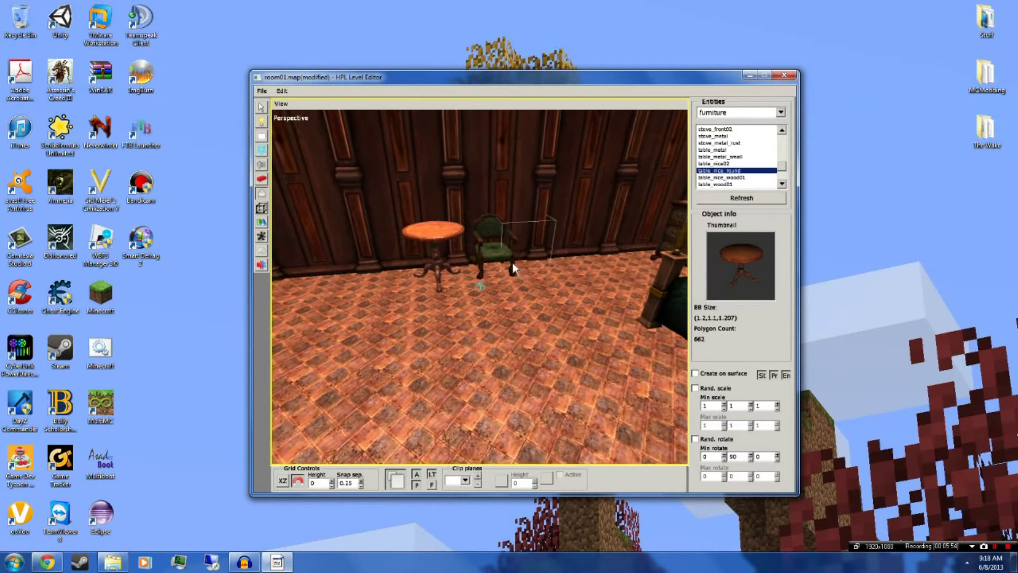
pyautogui.keyDown('alt'); pyautogui.moveTo(513, 264); pyautogui.dragTo(496, 269, button='right'); pyautogui.keyUp('alt')
pyautogui.scroll(3, 496, 269)
pyautogui.moveTo(496, 269)
pyautogui.keyDown('alt'); pyautogui.mouseDown(button='middle')
pyautogui.moveTo(506, 380)
pyautogui.moveTo(509, 268)
pyautogui.mouseUp(button='middle'); pyautogui.keyUp('alt')
pyautogui.scroll(-2, 509, 267)
pyautogui.scroll(-3, 509, 268)
pyautogui.keyDown('alt'); pyautogui.moveTo(484, 279); pyautogui.dragTo(554, 305, button='right'); pyautogui.keyUp('alt')
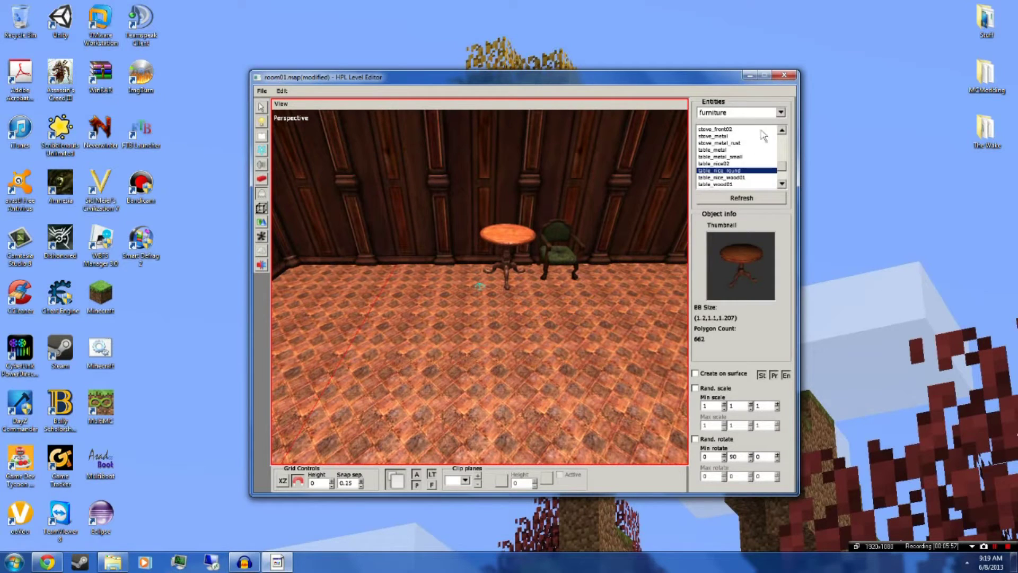
# Browse the furniture entities from the tables and work desks back to the chairs, examining their previews for another suitable piece.
pyautogui.click(732, 177)
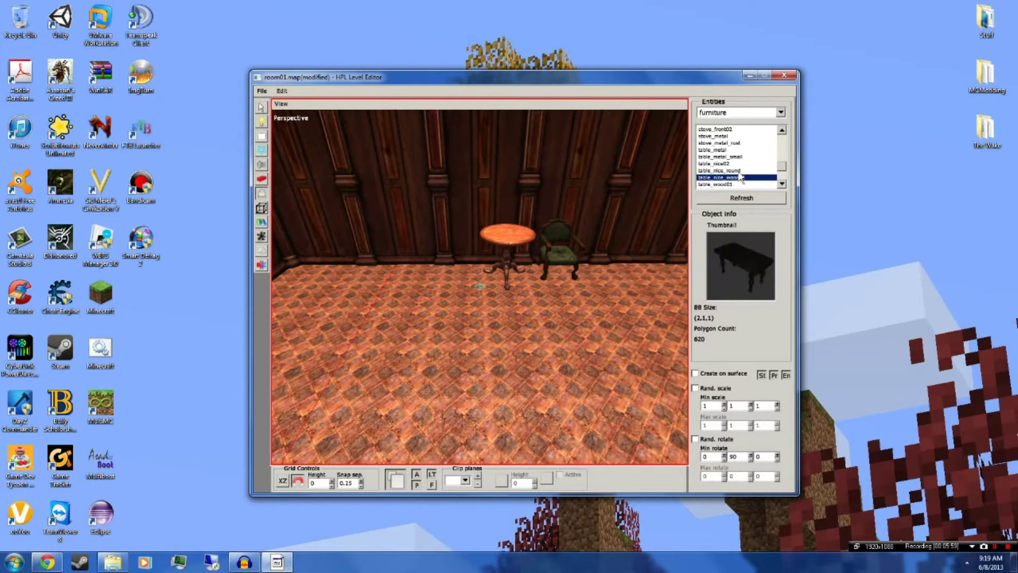
pyautogui.scroll(10, 741, 177)
pyautogui.scroll(-4, 741, 177)
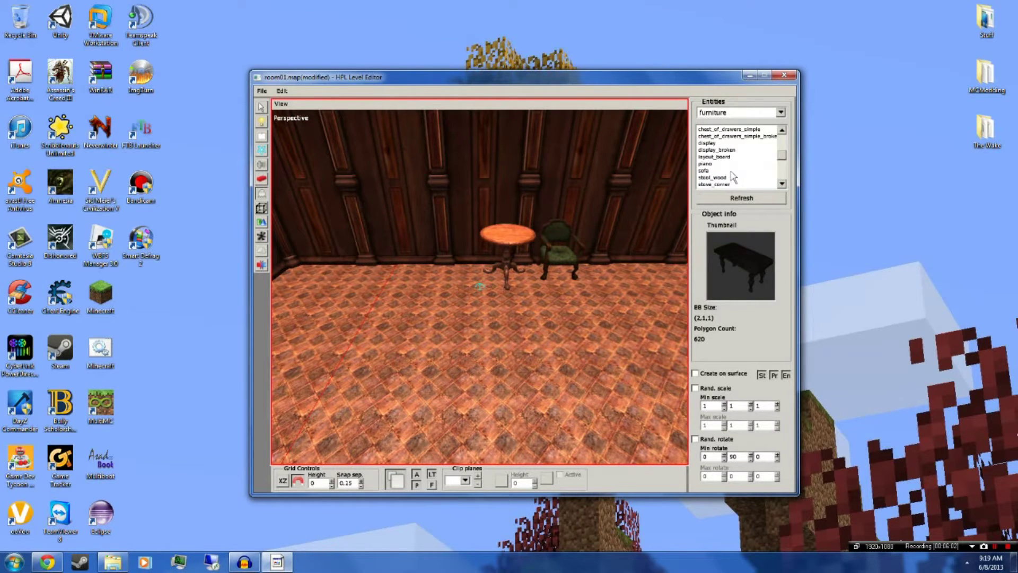
pyautogui.scroll(-5, 727, 164)
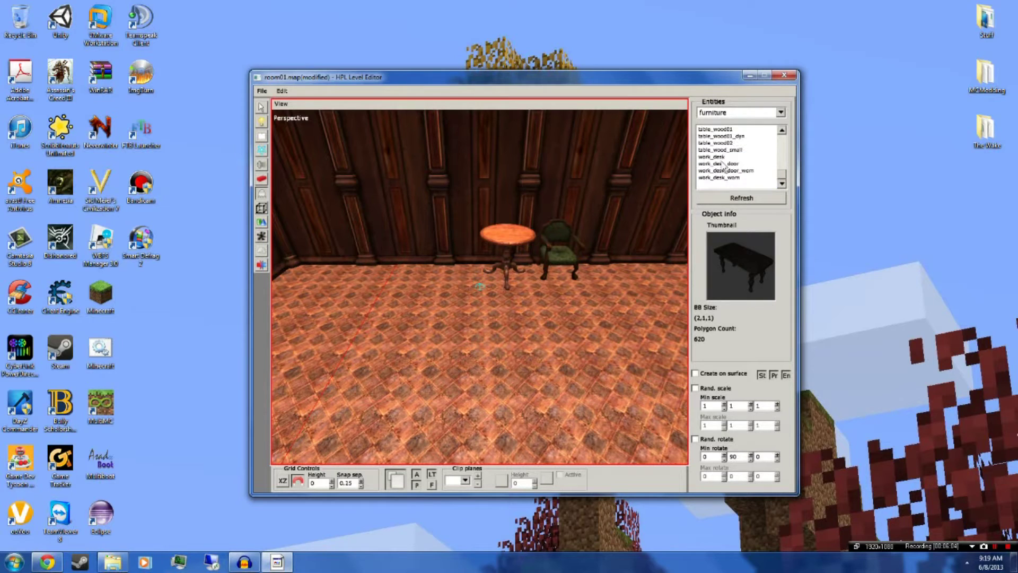
pyautogui.click(716, 158)
pyautogui.press('Up')
pyautogui.press('Up')
pyautogui.press('Up')
pyautogui.press('Up')
pyautogui.press('Up')
pyautogui.press('Up')
pyautogui.press('Up')
pyautogui.press('Up')
pyautogui.press('Up')
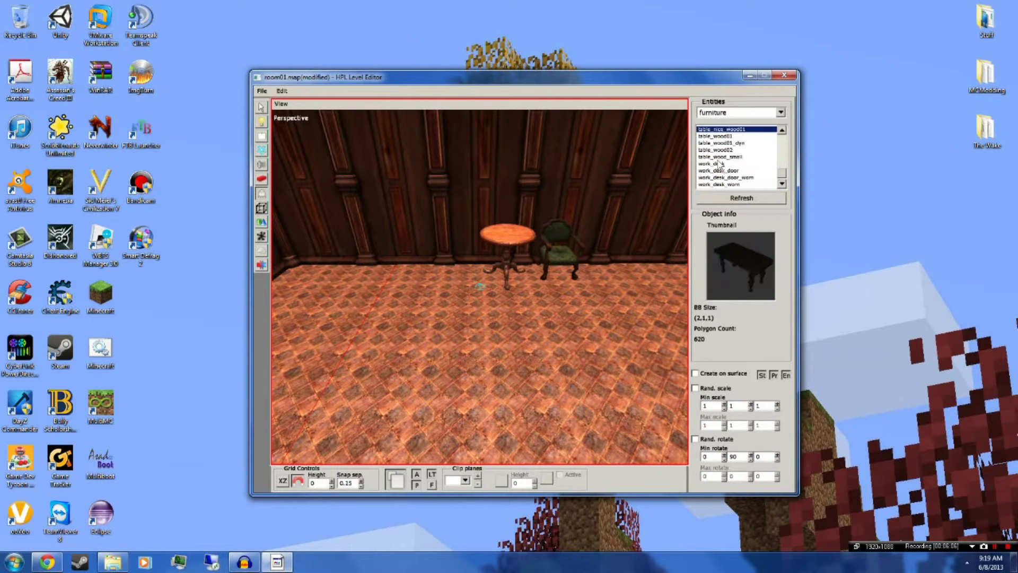
pyautogui.press('Up')
pyautogui.press('Up')
pyautogui.press('Up')
pyautogui.press('Up')
pyautogui.press('Up')
pyautogui.press('Up')
pyautogui.press('Up')
pyautogui.press('Up')
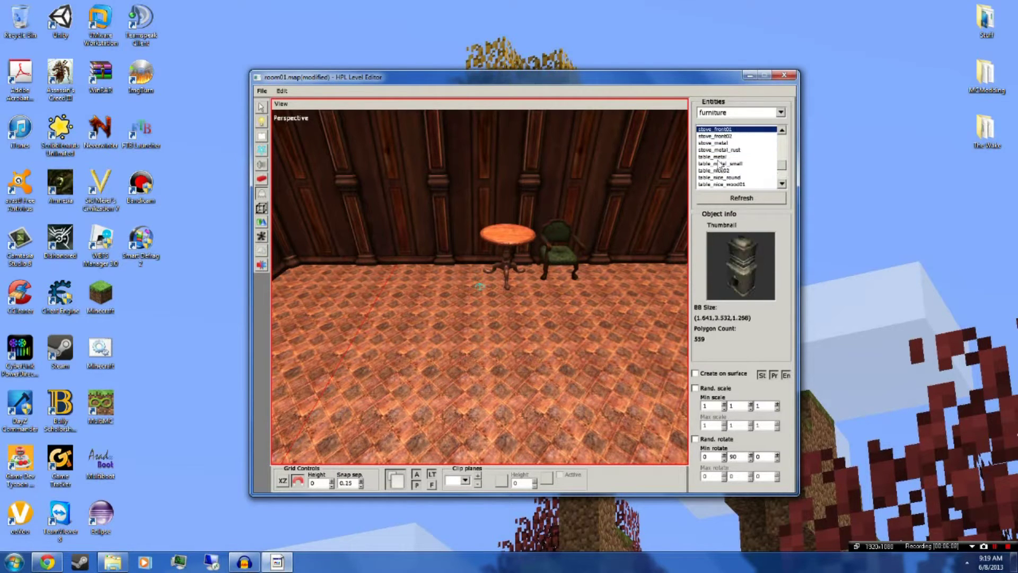
pyautogui.press('Up')
pyautogui.press('Up')
pyautogui.press('Up')
pyautogui.press('Up')
pyautogui.press('Up')
pyautogui.press('Up')
pyautogui.press('Up')
pyautogui.press('Up')
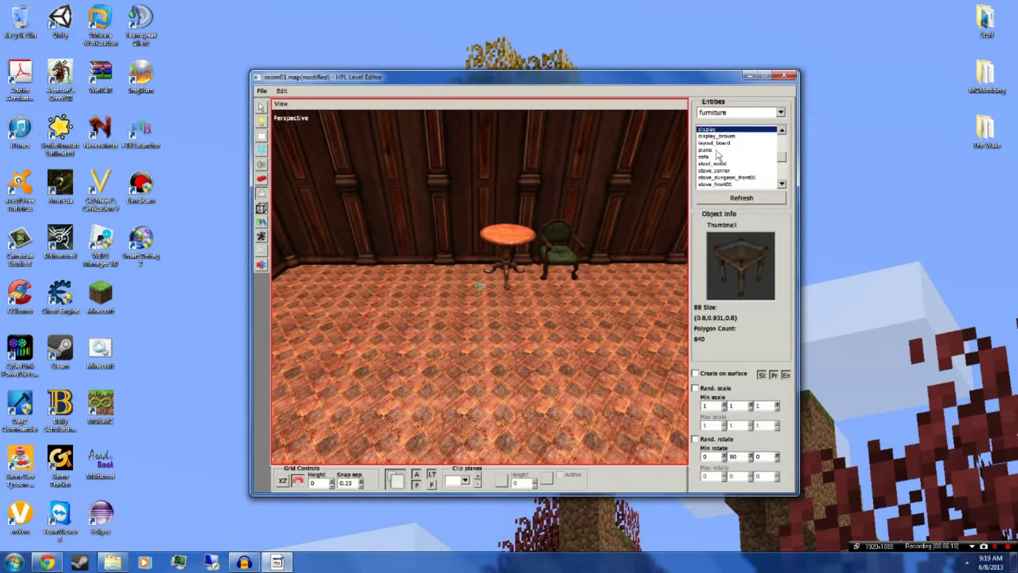
pyautogui.press('Up')
pyautogui.press('Up')
pyautogui.press('Up')
pyautogui.press('Up')
pyautogui.press('Up')
pyautogui.press('Up')
pyautogui.press('Up')
pyautogui.press('Up')
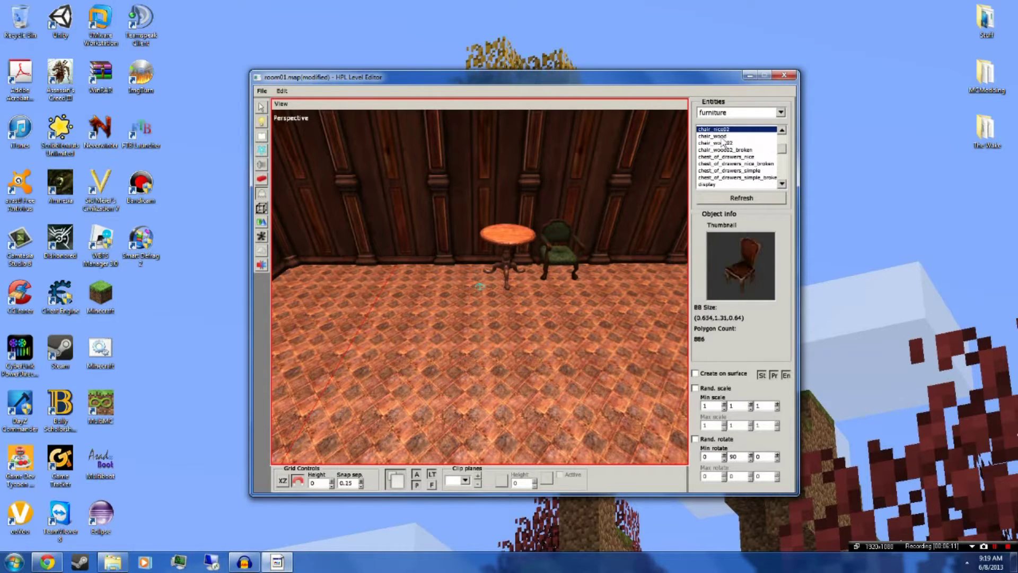
# Switch the entity category to storage and choose shelf_high01 for placement.
pyautogui.click(781, 113)
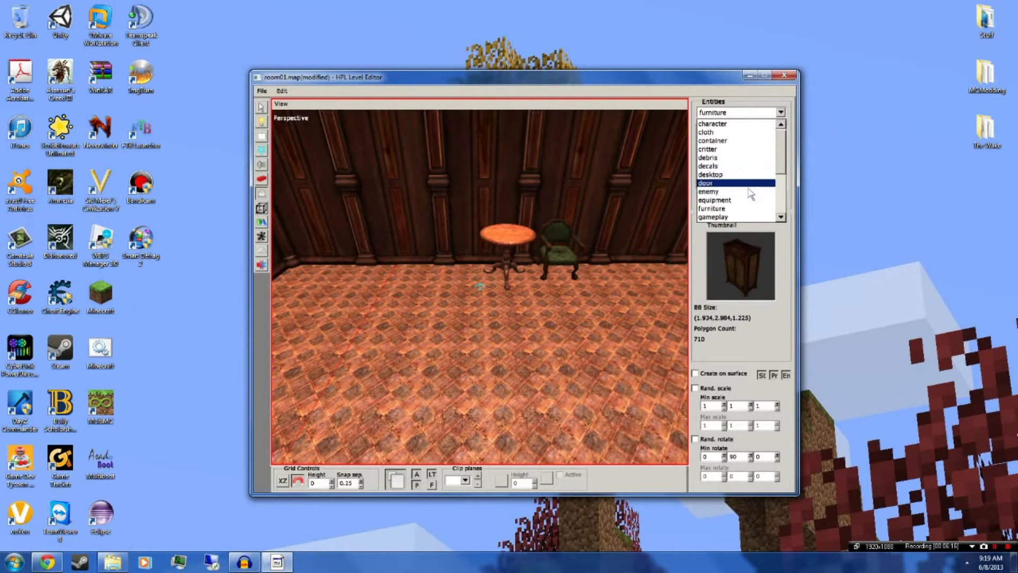
pyautogui.scroll(-6, 750, 190)
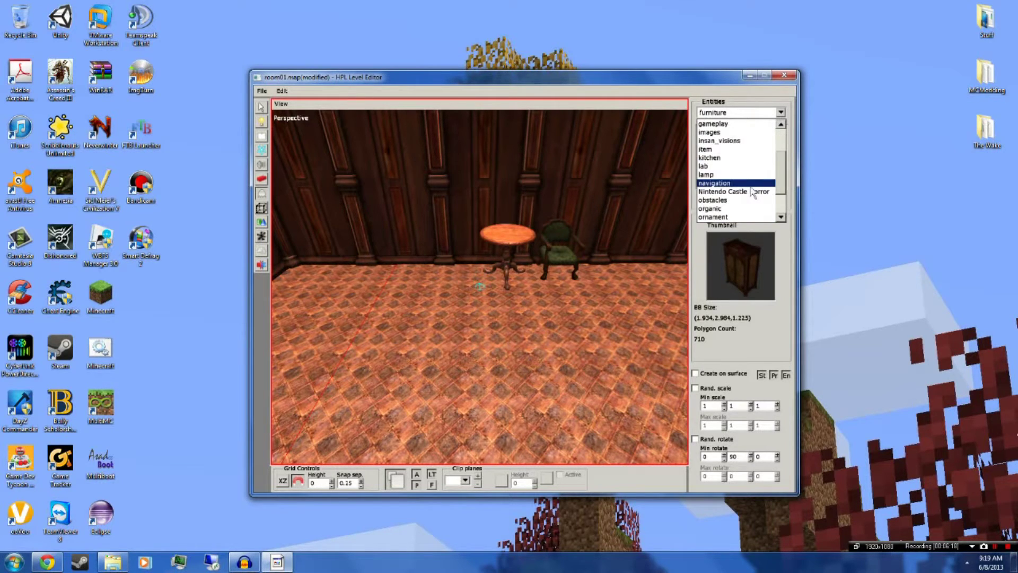
pyautogui.scroll(-1, 749, 192)
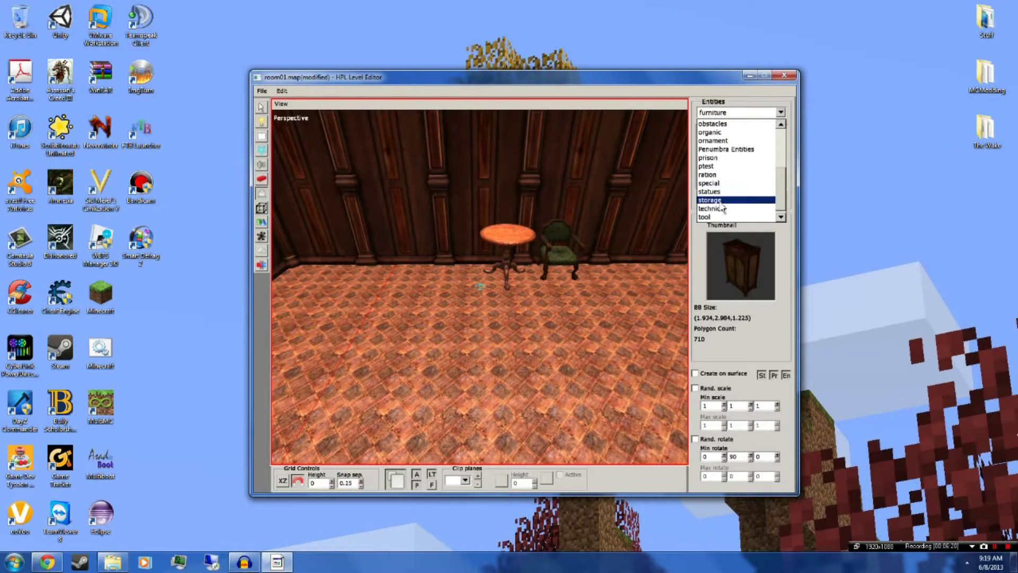
pyautogui.click(713, 201)
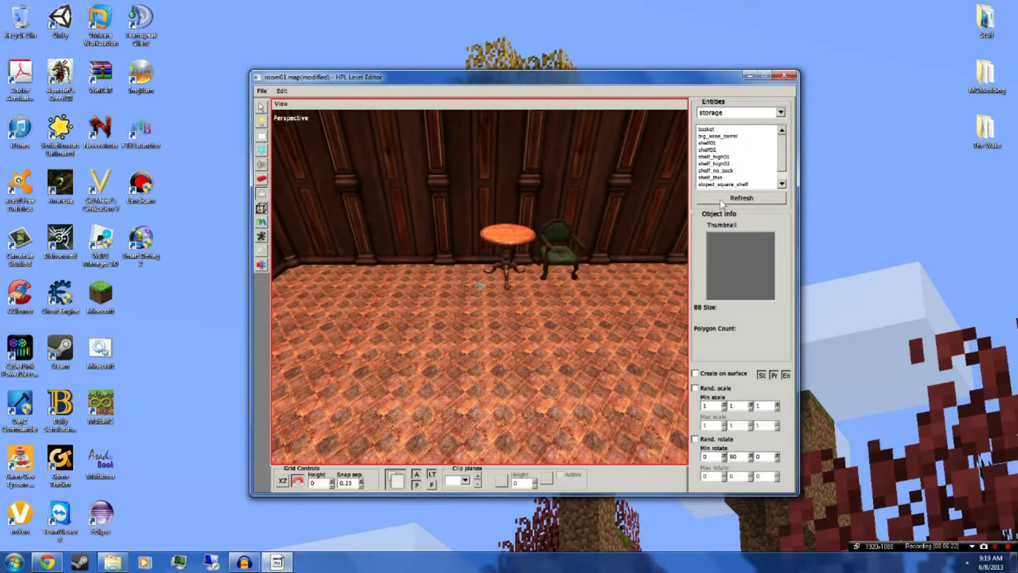
pyautogui.click(719, 143)
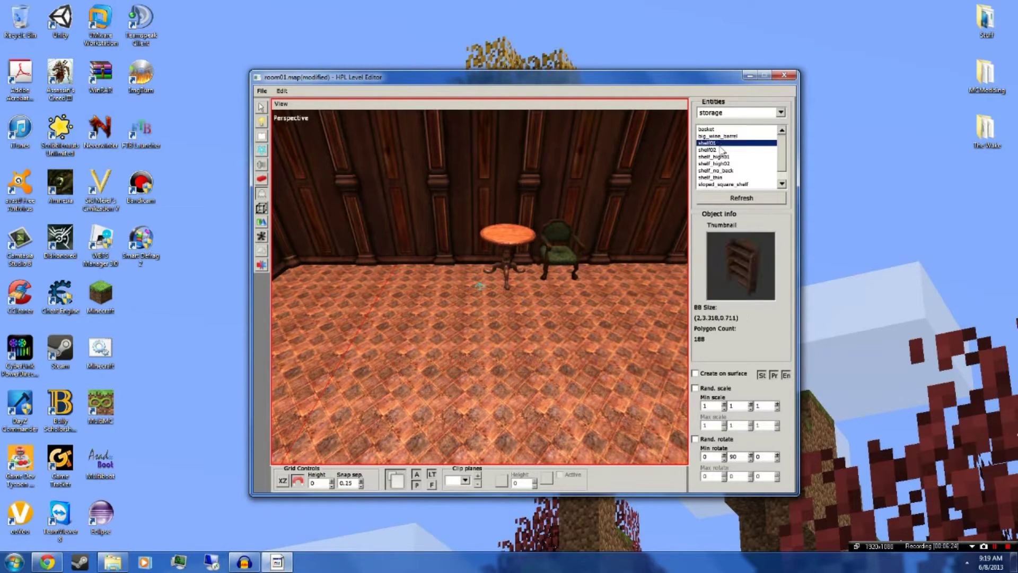
pyautogui.press('Down')
pyautogui.press('Down')
pyautogui.press('Down')
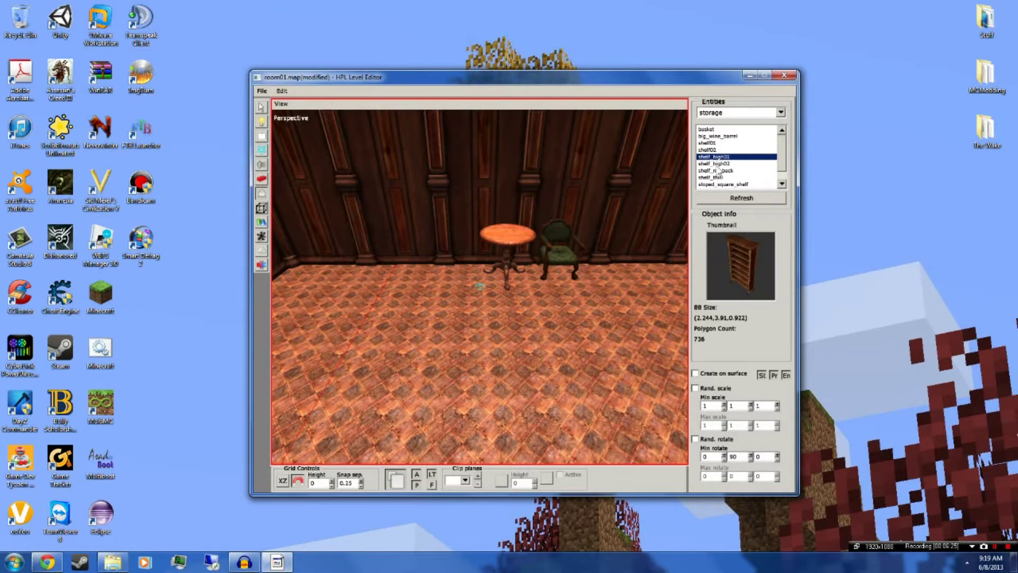
pyautogui.press('Up')
# Place the tall bookcase against the wall near the room corner, beside the round table.
pyautogui.keyDown('alt'); pyautogui.moveTo(388, 290); pyautogui.dragTo(449, 397, button='middle'); pyautogui.keyUp('alt')
pyautogui.click(453, 353)
pyautogui.keyDown('alt'); pyautogui.moveTo(453, 349); pyautogui.dragTo(566, 274, button='middle'); pyautogui.keyUp('alt')
pyautogui.scroll(-8, 531, 335)
pyautogui.scroll(3, 531, 299)
pyautogui.scroll(3, 541, 301)
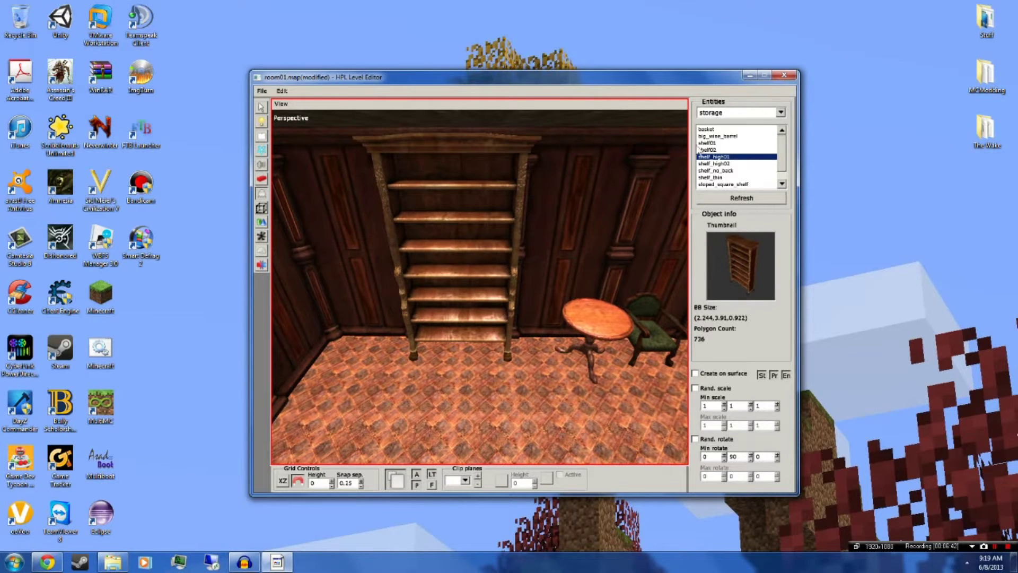
# Browse the entity categories and switch to ornament.
pyautogui.click(780, 112)
pyautogui.scroll(5, 747, 168)
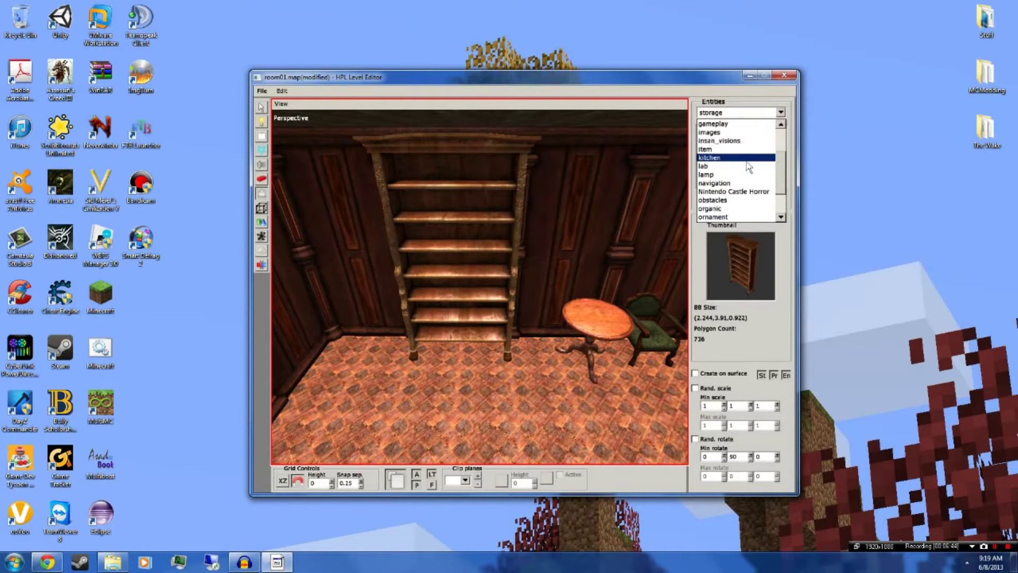
pyautogui.scroll(3, 747, 169)
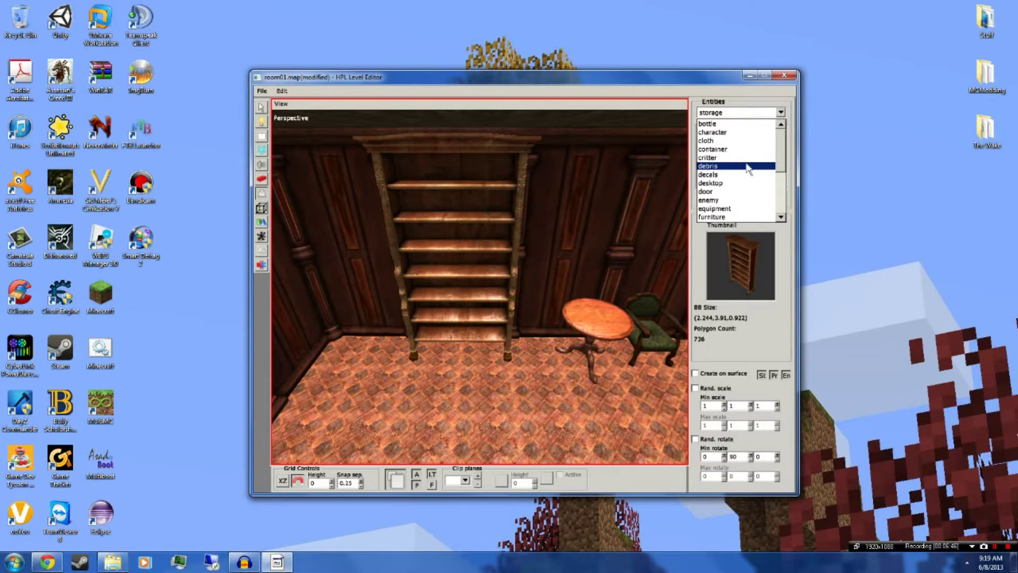
pyautogui.click(719, 177)
pyautogui.click(781, 113)
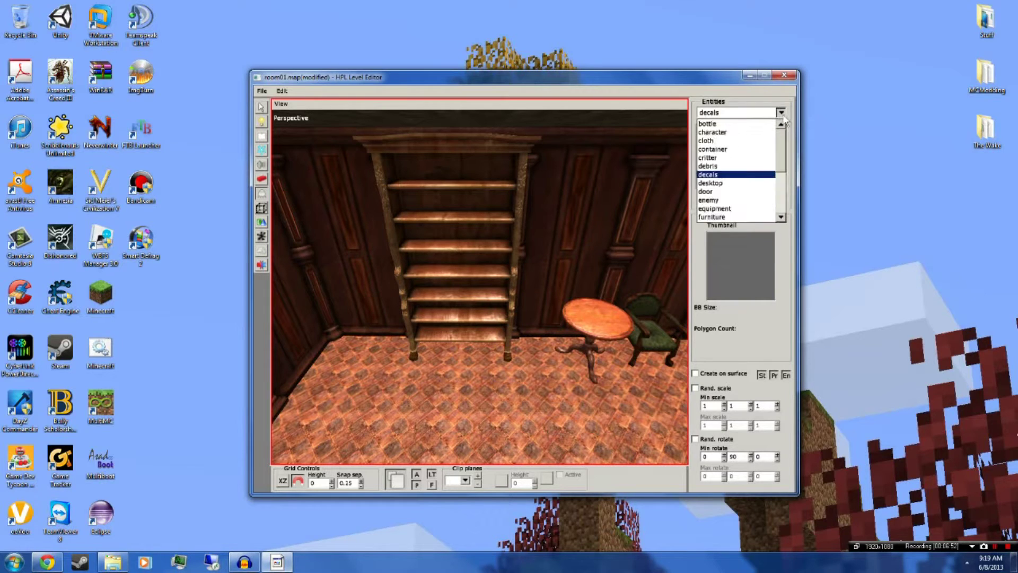
pyautogui.scroll(-3, 747, 192)
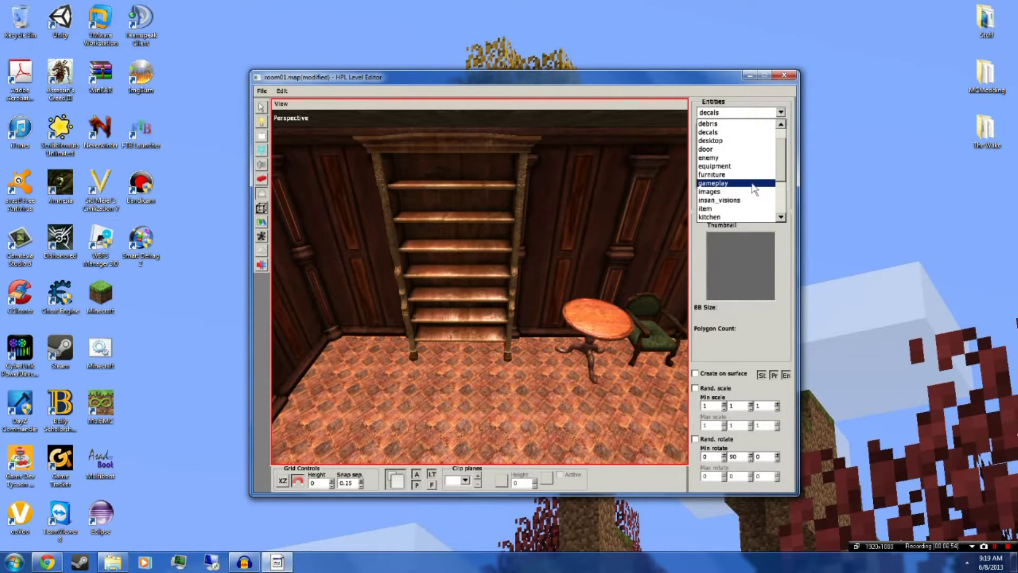
pyautogui.scroll(-6, 741, 195)
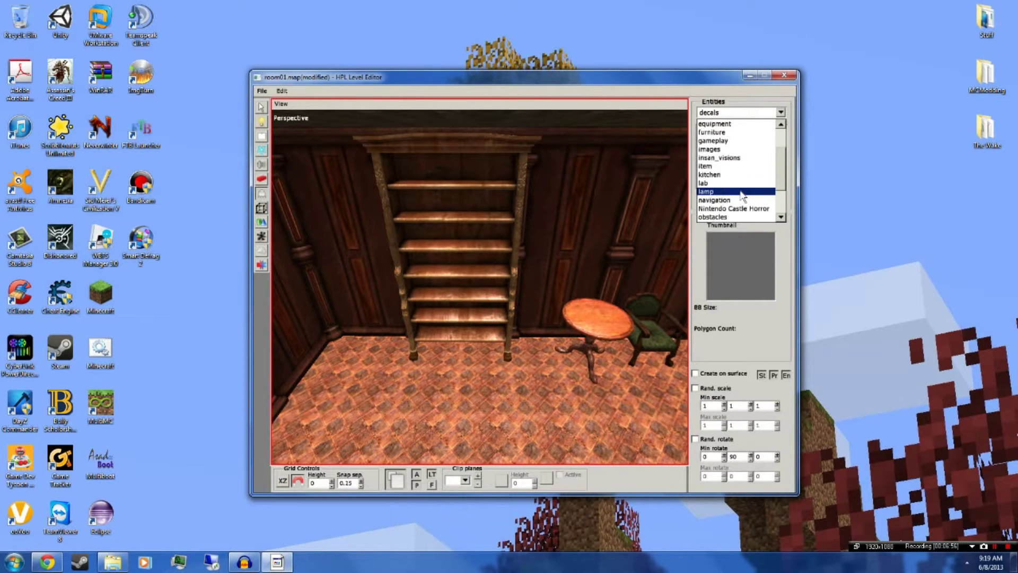
pyautogui.scroll(-1, 742, 195)
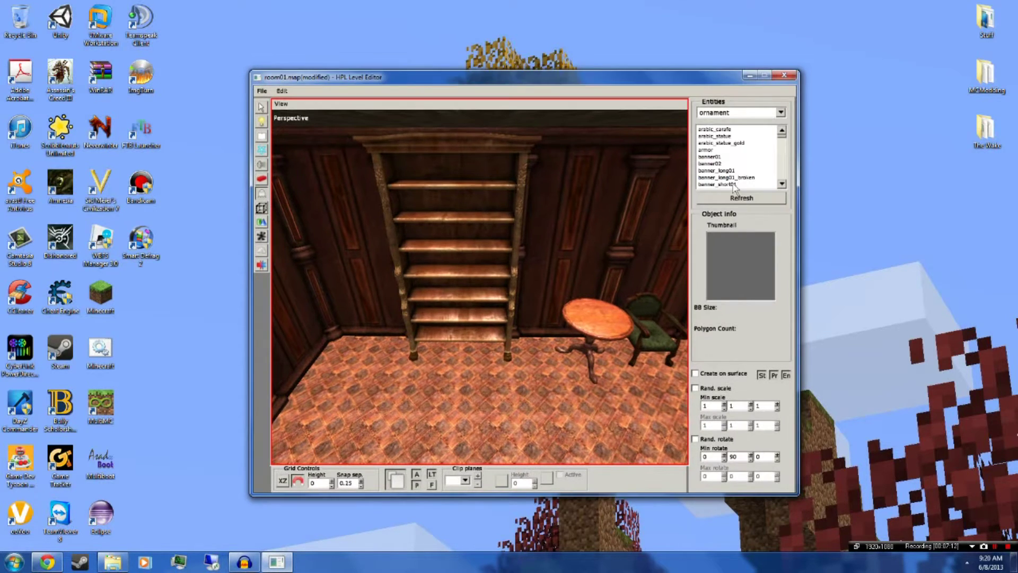
# Preview the armor and arabic_statue ornaments, and save the map.
pyautogui.click(735, 151)
pyautogui.click(734, 136)
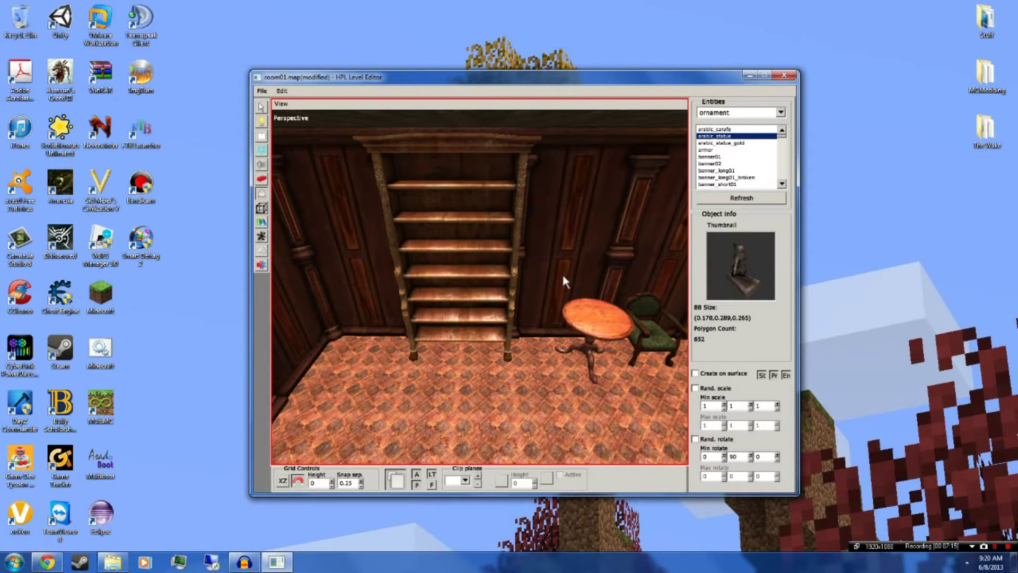
pyautogui.hotkey('ctrl', 's')
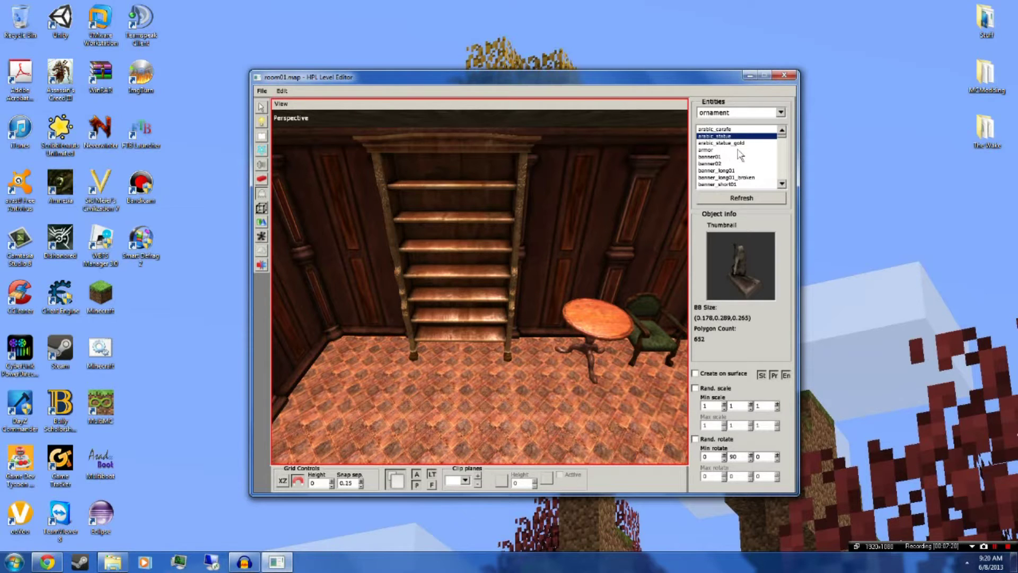
# Browse the book ornaments and choose book_row03 for placement.
pyautogui.click(784, 185)
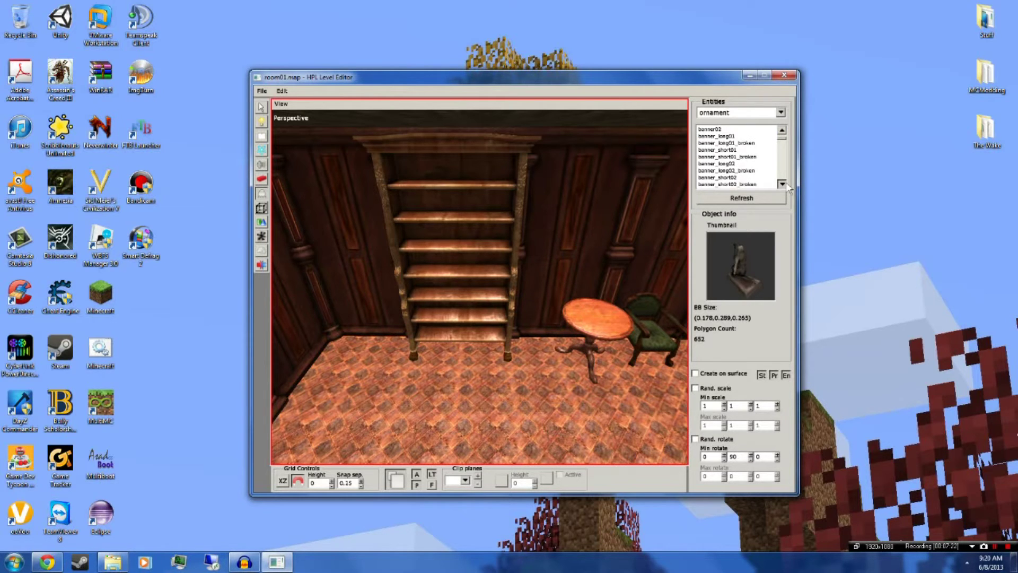
pyautogui.scroll(-4, 745, 167)
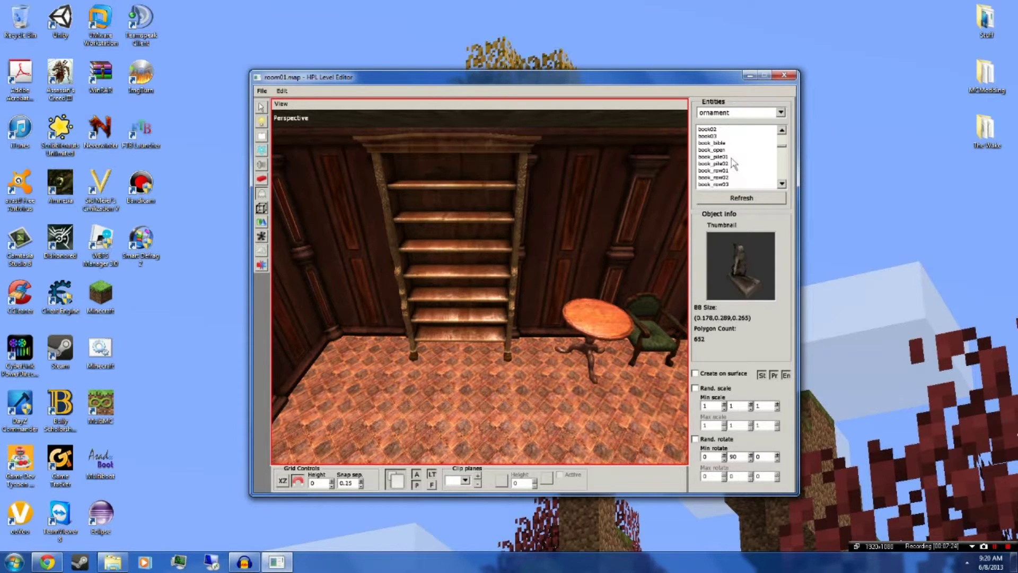
pyautogui.scroll(2, 734, 165)
pyautogui.click(724, 157)
pyautogui.click(724, 171)
pyautogui.click(722, 178)
pyautogui.click(719, 185)
pyautogui.click(719, 185)
pyautogui.click(720, 185)
pyautogui.click(719, 186)
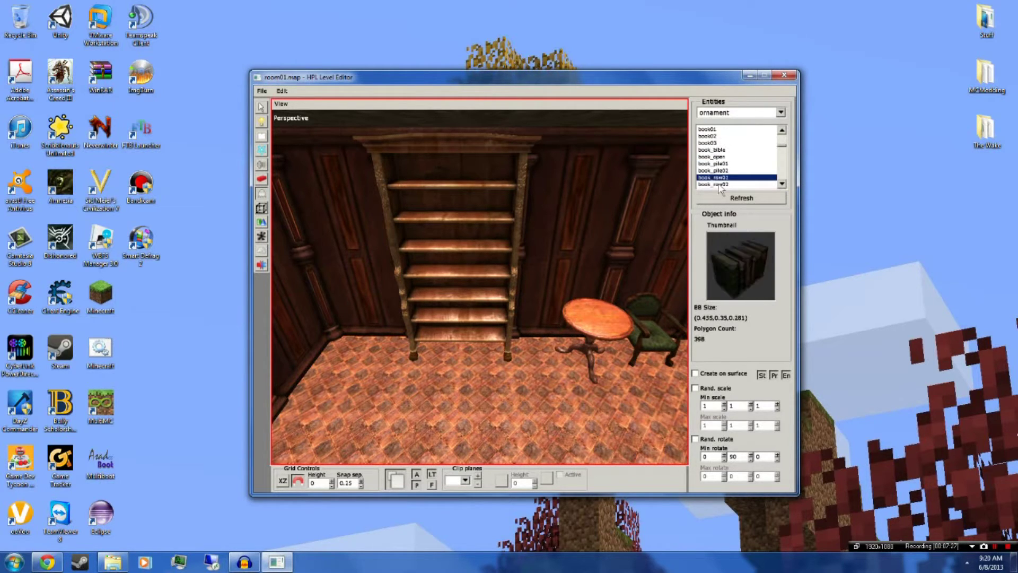
pyautogui.click(723, 185)
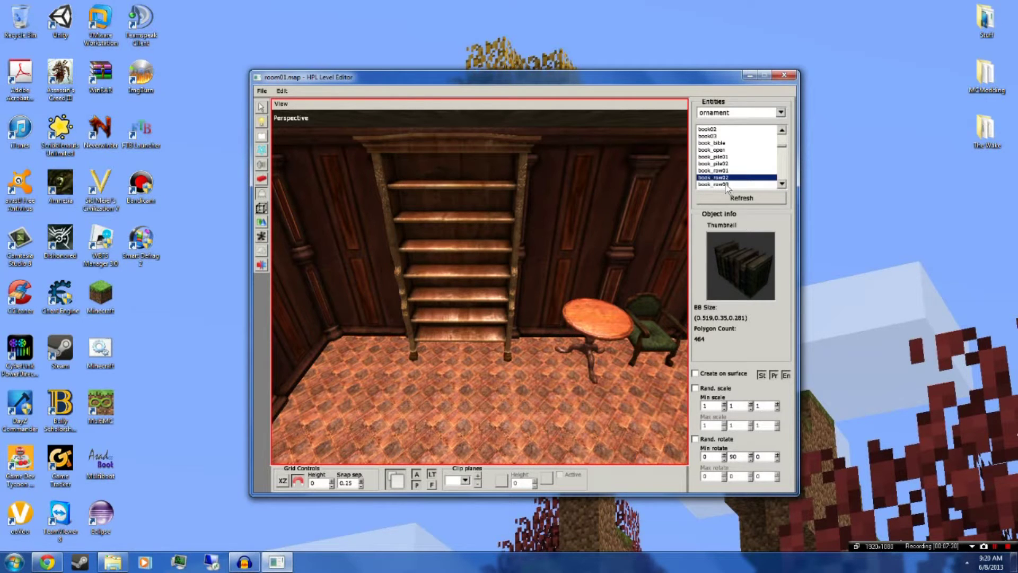
pyautogui.click(725, 185)
# Enable Create on surface and place the book row on the left half of the bookcase's bottom shelf.
pyautogui.keyDown('alt'); pyautogui.moveTo(441, 322); pyautogui.dragTo(485, 365, button='right'); pyautogui.keyUp('alt')
pyautogui.keyDown('alt'); pyautogui.moveTo(485, 365); pyautogui.dragTo(523, 364, button='middle'); pyautogui.keyUp('alt')
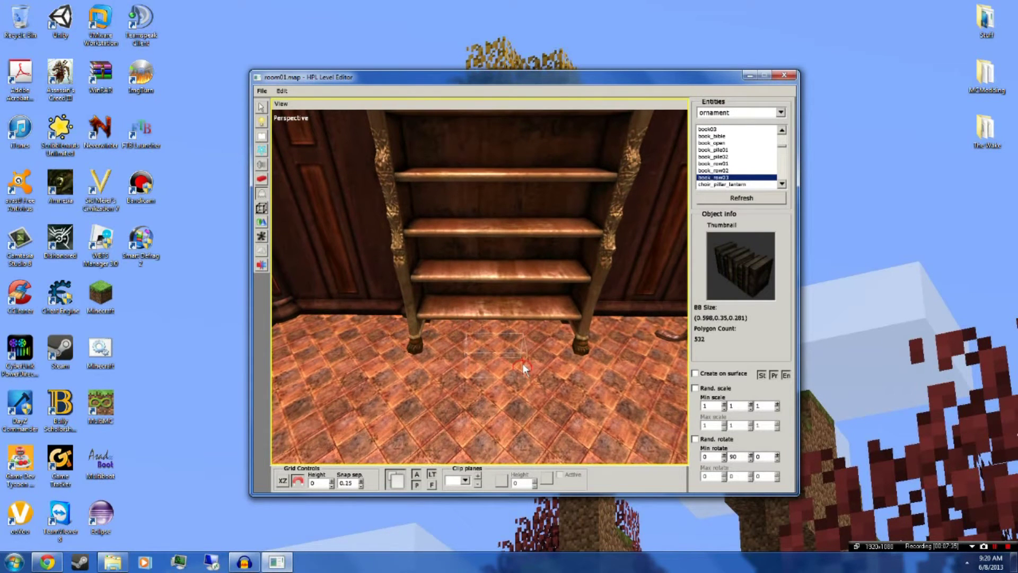
pyautogui.click(695, 373)
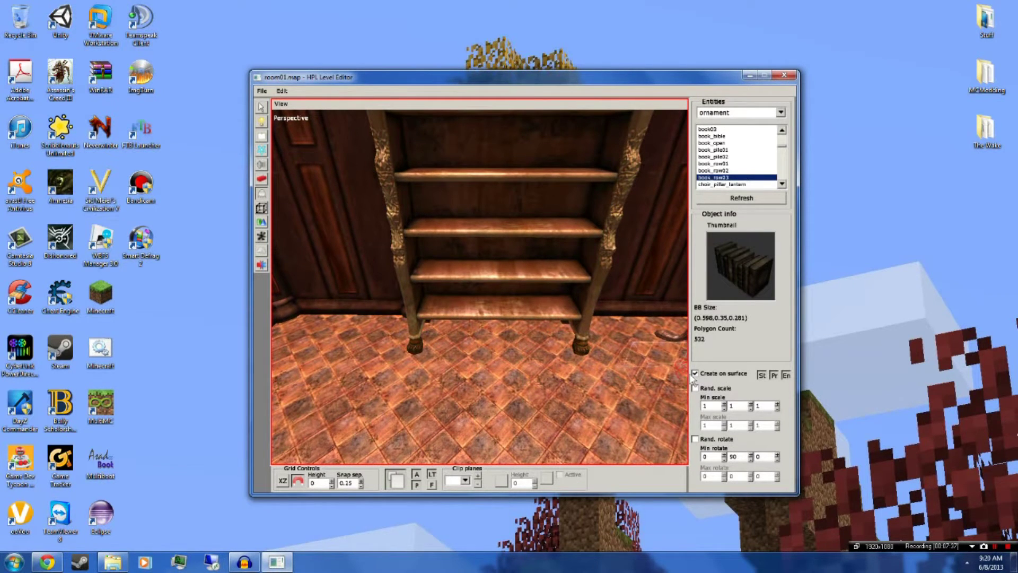
pyautogui.click(477, 304)
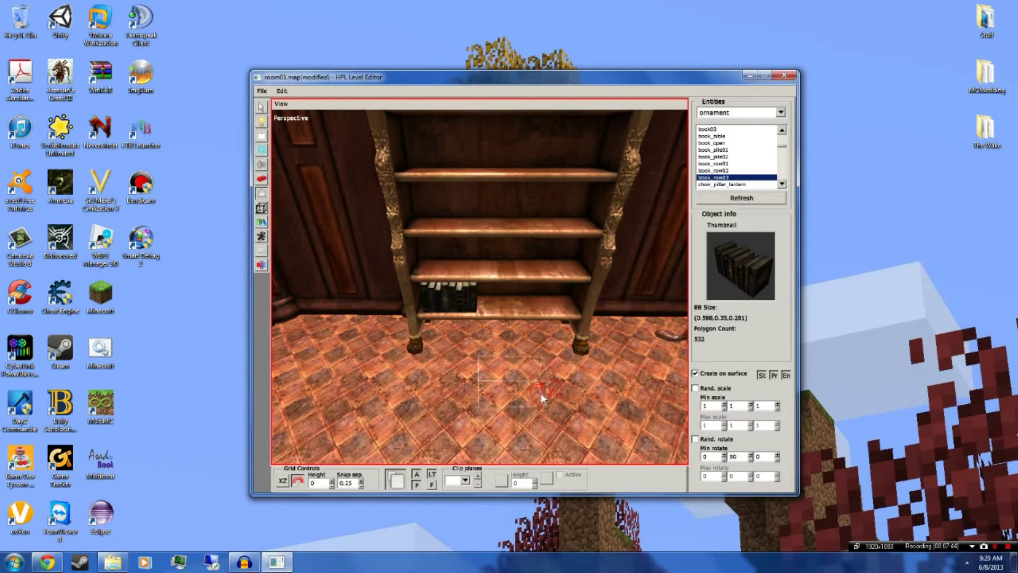
# Place another book_row03 at the right end of the bookcase's second board from the top.
pyautogui.scroll(3, 539, 393)
pyautogui.scroll(-5, 539, 393)
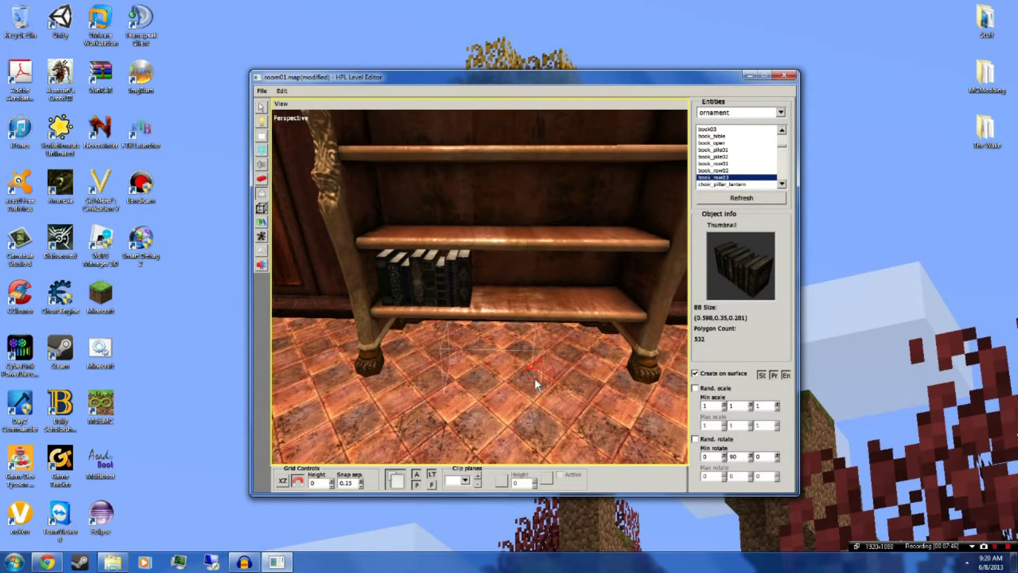
pyautogui.scroll(-5, 464, 335)
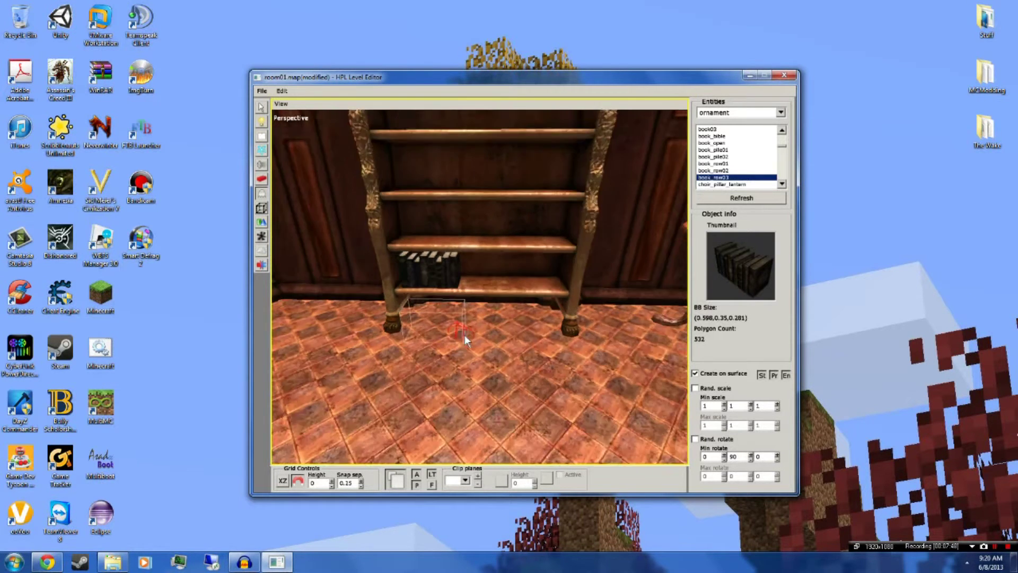
pyautogui.scroll(3, 474, 254)
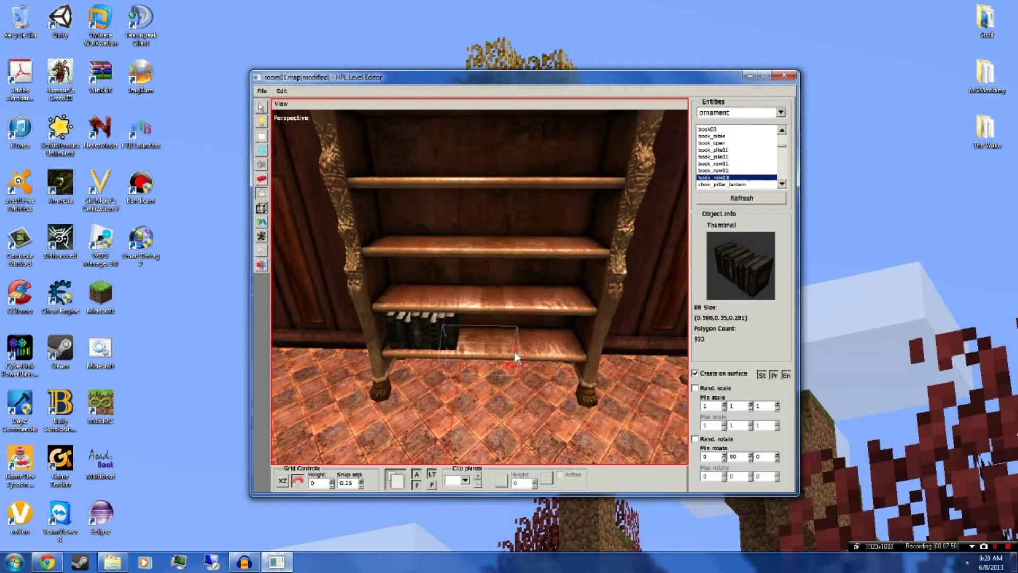
pyautogui.scroll(-4, 517, 345)
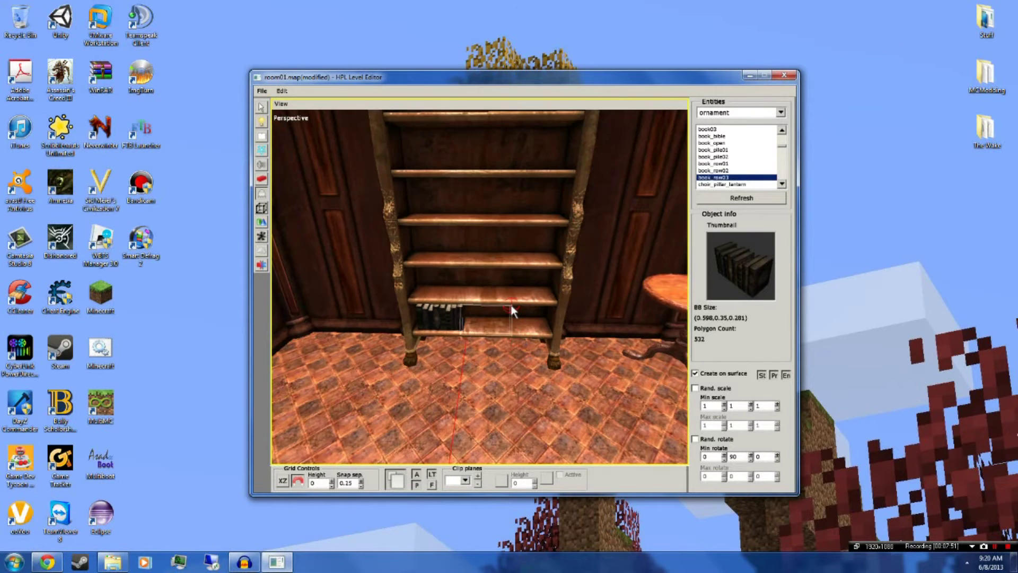
pyautogui.scroll(-3, 517, 341)
pyautogui.scroll(2, 509, 228)
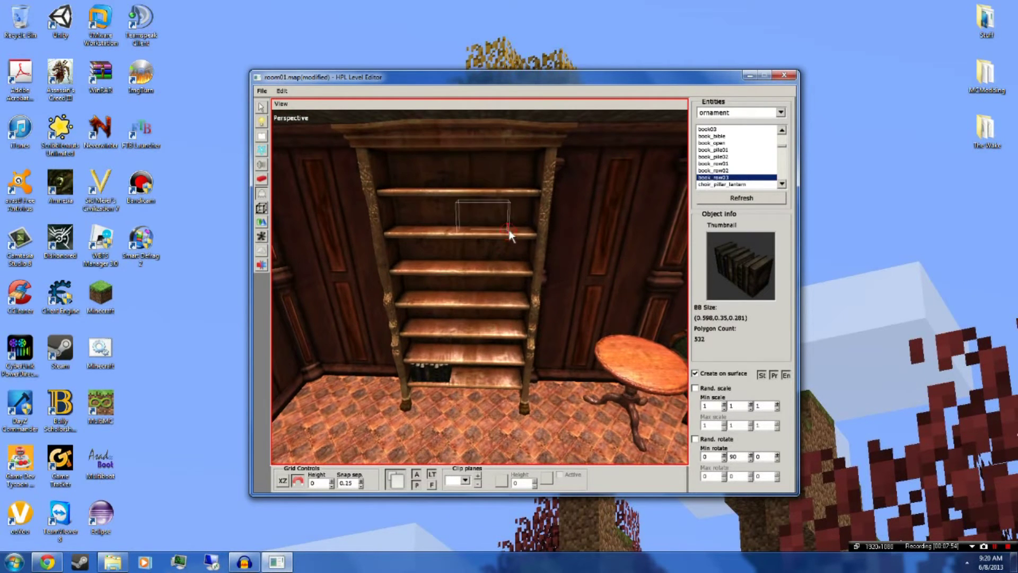
pyautogui.click(528, 229)
pyautogui.scroll(2, 529, 317)
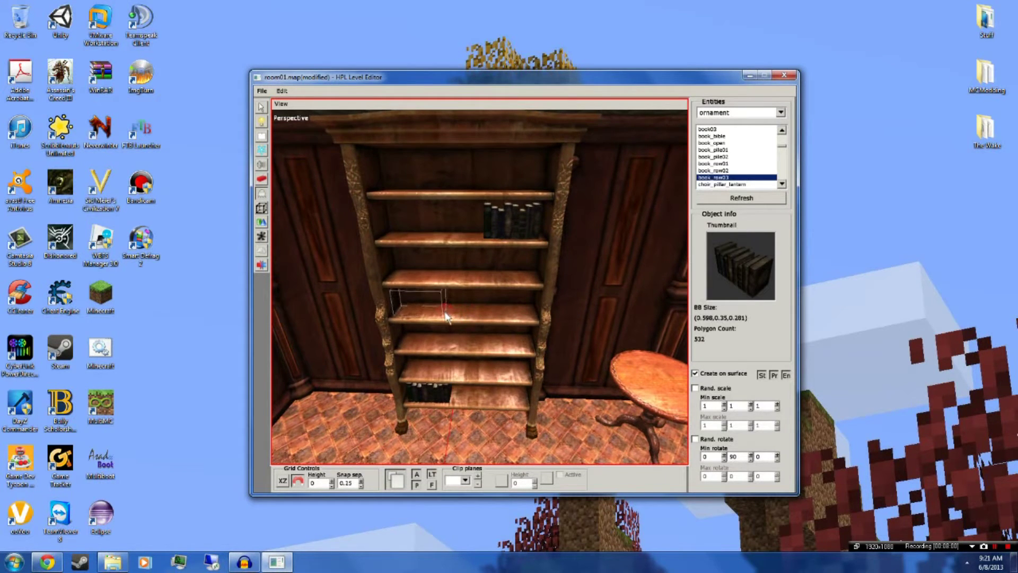
# Place a book_row03 at the left end of the bookcase's fourth board from the top.
pyautogui.click(445, 315)
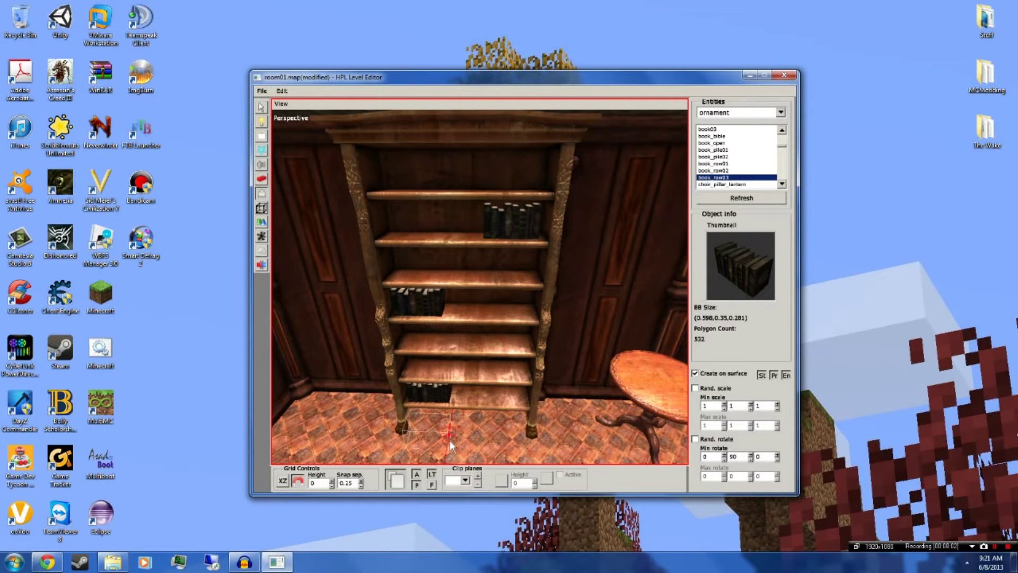
pyautogui.scroll(2, 504, 441)
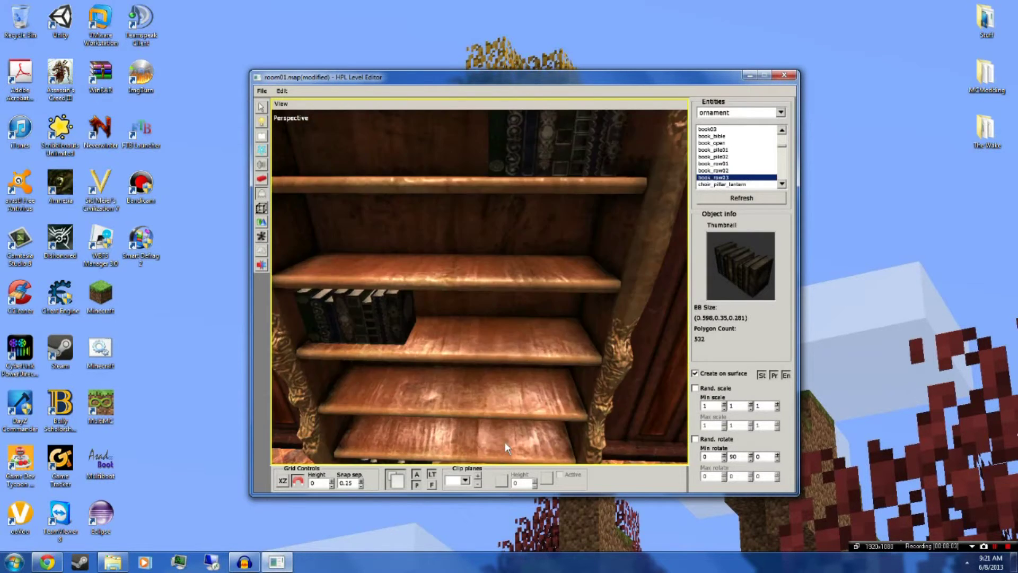
pyautogui.scroll(-4, 504, 442)
pyautogui.scroll(3, 489, 376)
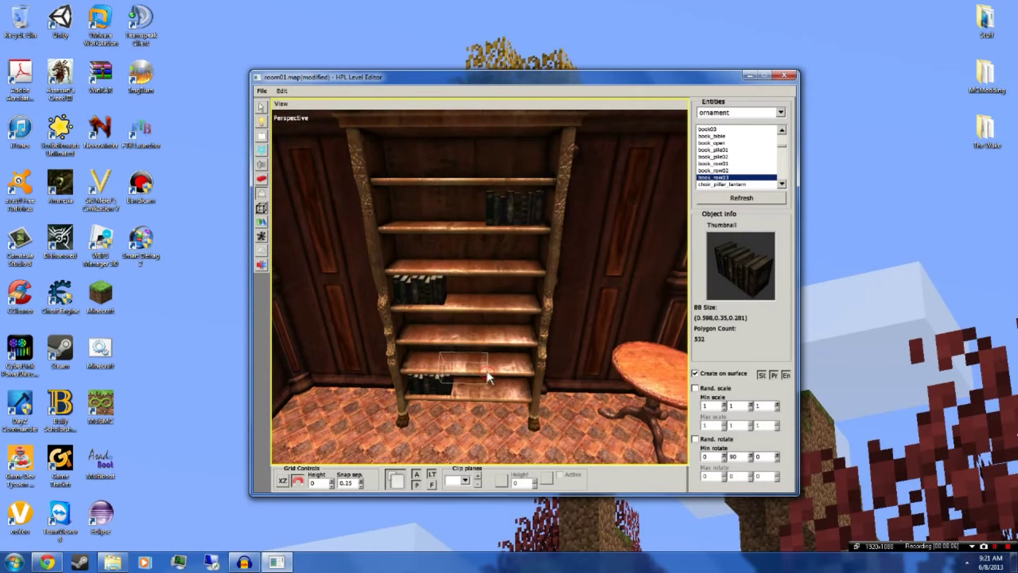
# Choose book_row02 and place rows on the bottom shelf, the fourth board's right end, the fifth board's left end and the second board.
pyautogui.click(727, 171)
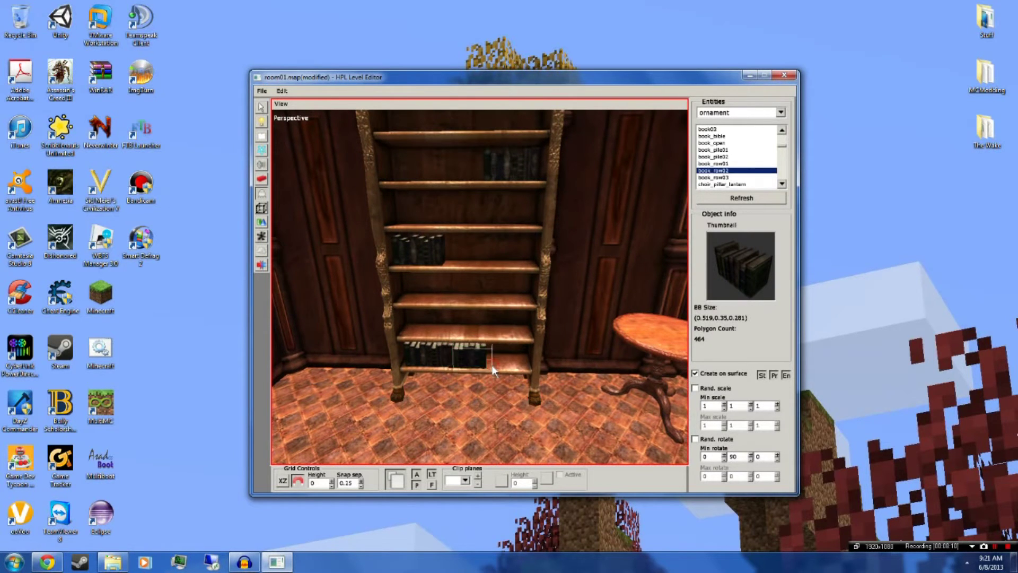
pyautogui.moveTo(507, 400)
pyautogui.keyDown('alt'); pyautogui.mouseDown()
pyautogui.moveTo(537, 386)
pyautogui.moveTo(518, 402)
pyautogui.mouseUp(); pyautogui.keyUp('alt')
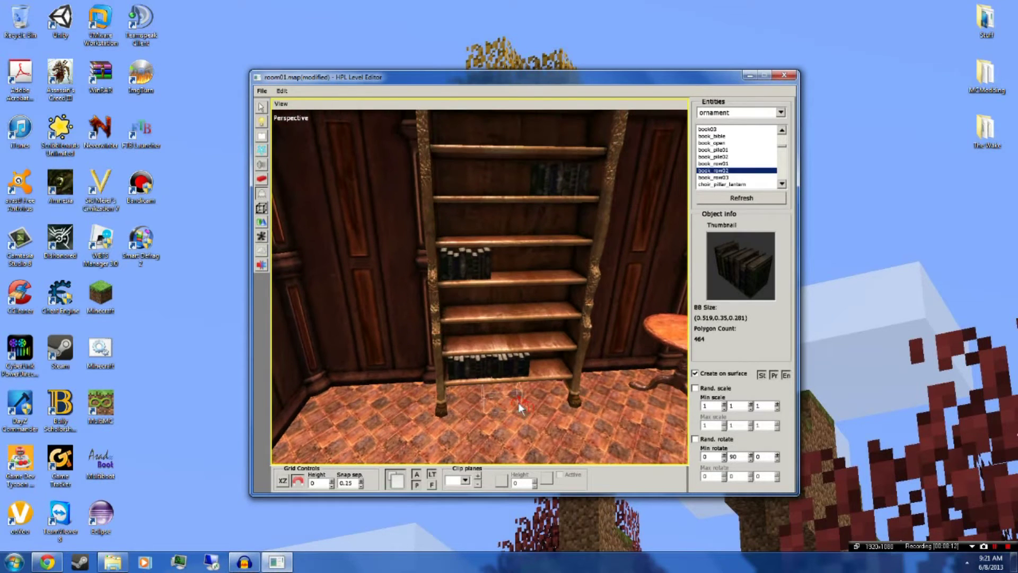
pyautogui.click(574, 280)
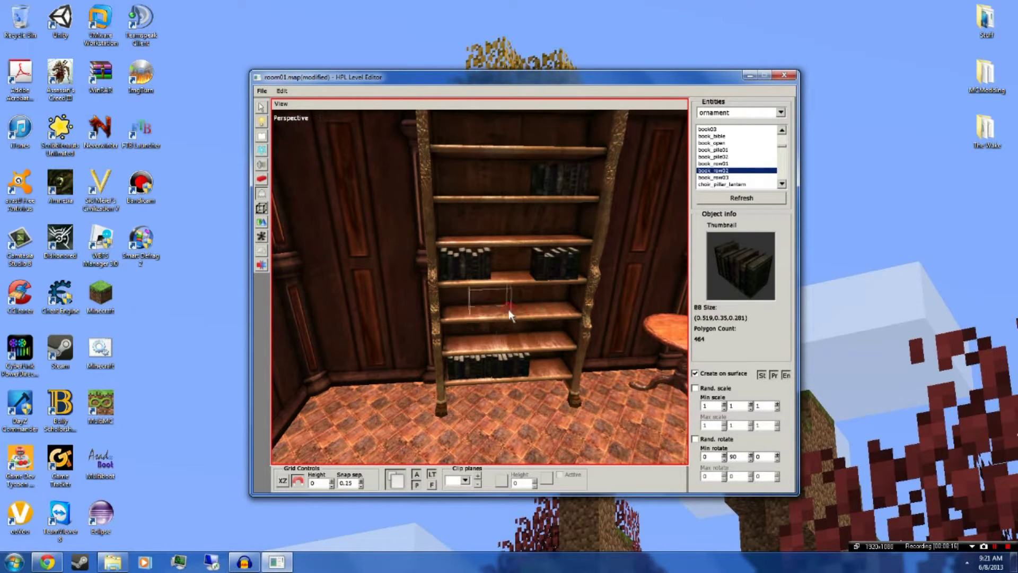
pyautogui.click(488, 308)
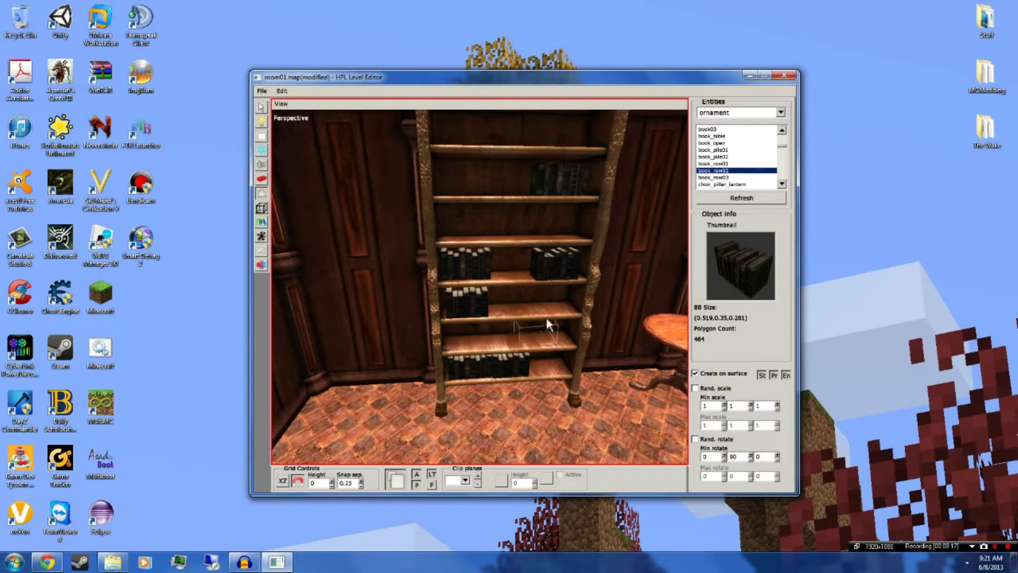
pyautogui.keyDown('alt'); pyautogui.moveTo(518, 282); pyautogui.dragTo(517, 295); pyautogui.keyUp('alt')
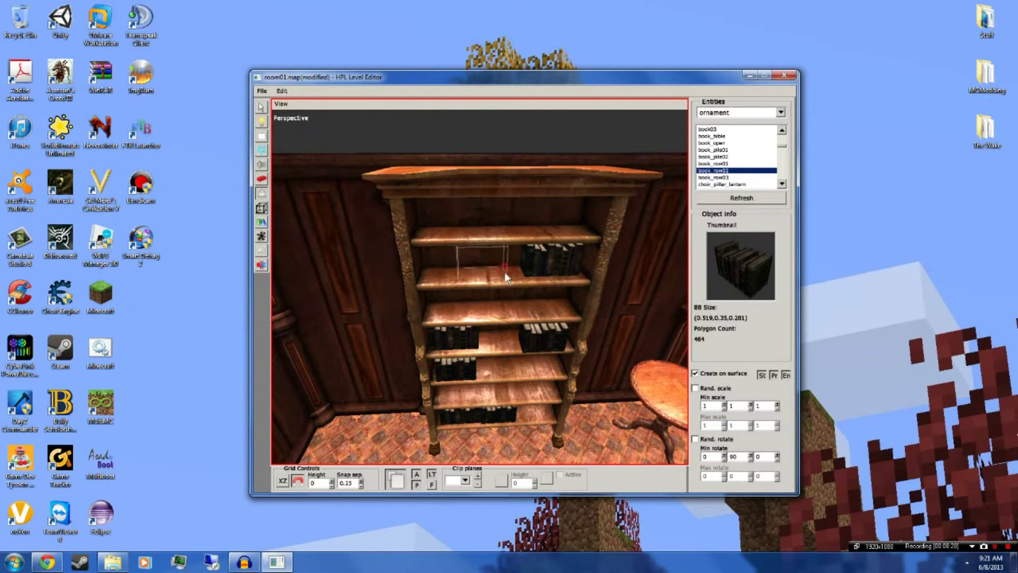
pyautogui.click(506, 276)
# Choose book_row01 and place rows at the middle of the third board and the right ends of the bottom and sixth boards.
pyautogui.keyDown('alt'); pyautogui.moveTo(498, 335); pyautogui.dragTo(673, 217); pyautogui.keyUp('alt')
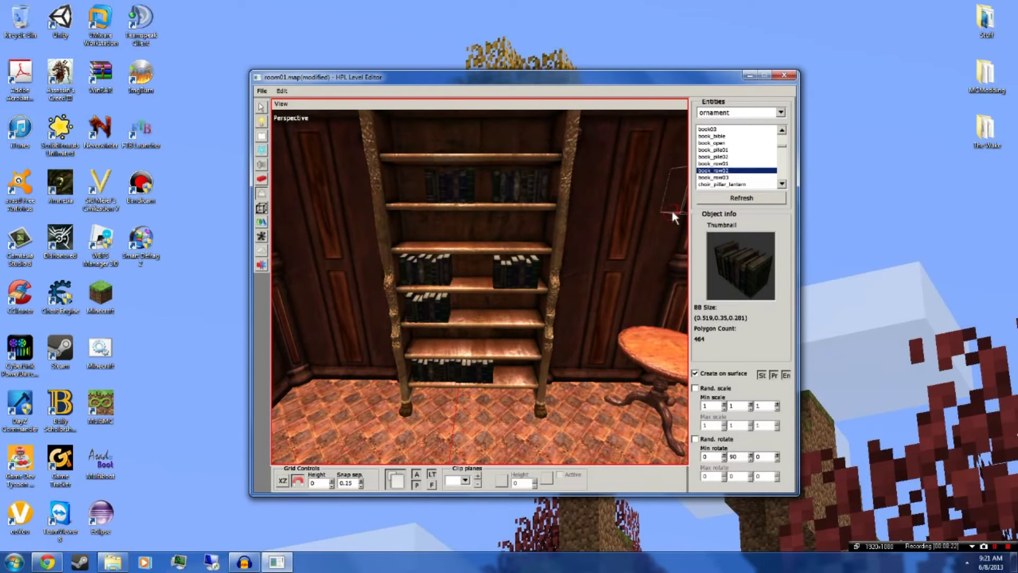
pyautogui.click(723, 164)
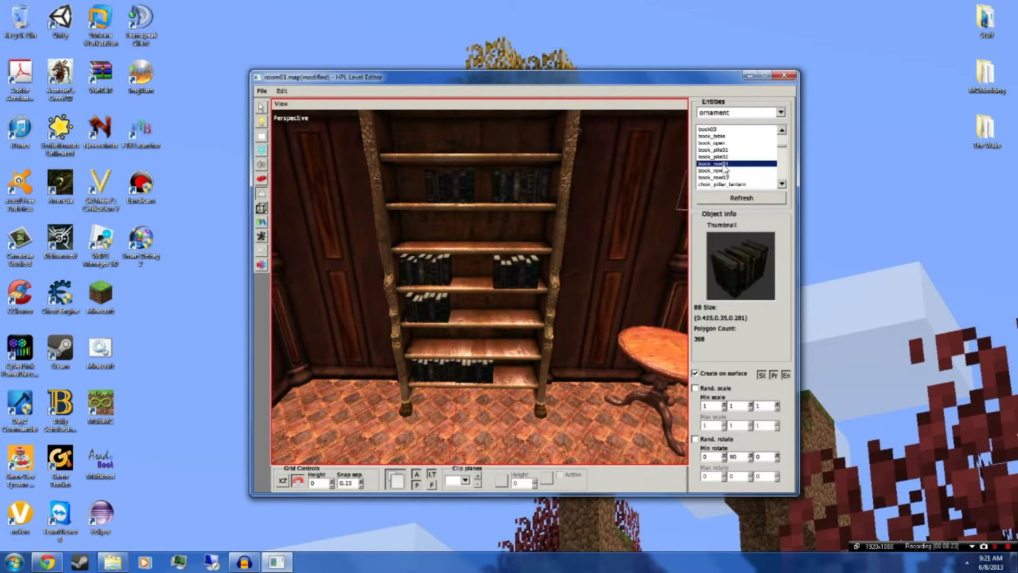
pyautogui.click(491, 246)
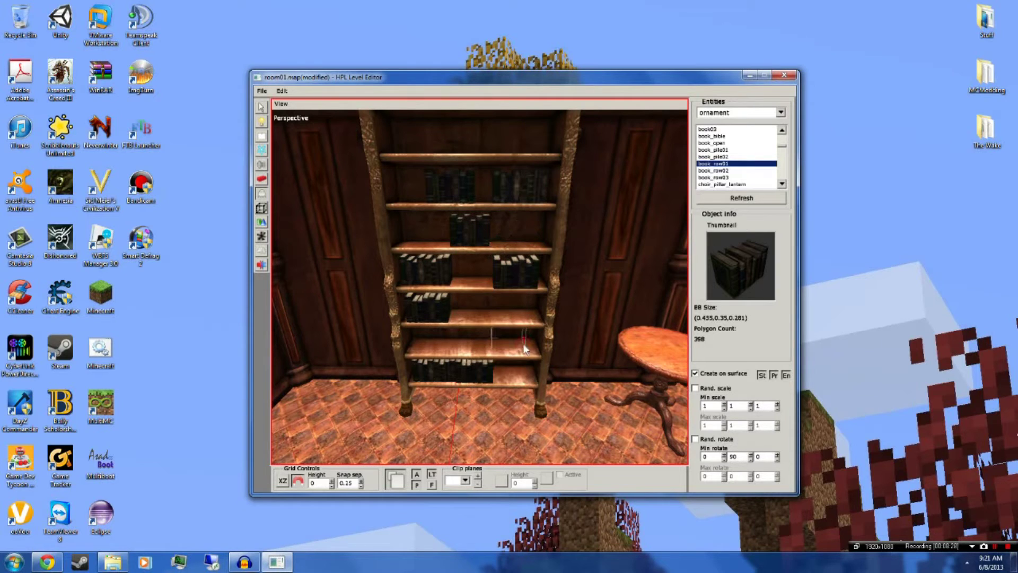
pyautogui.click(530, 377)
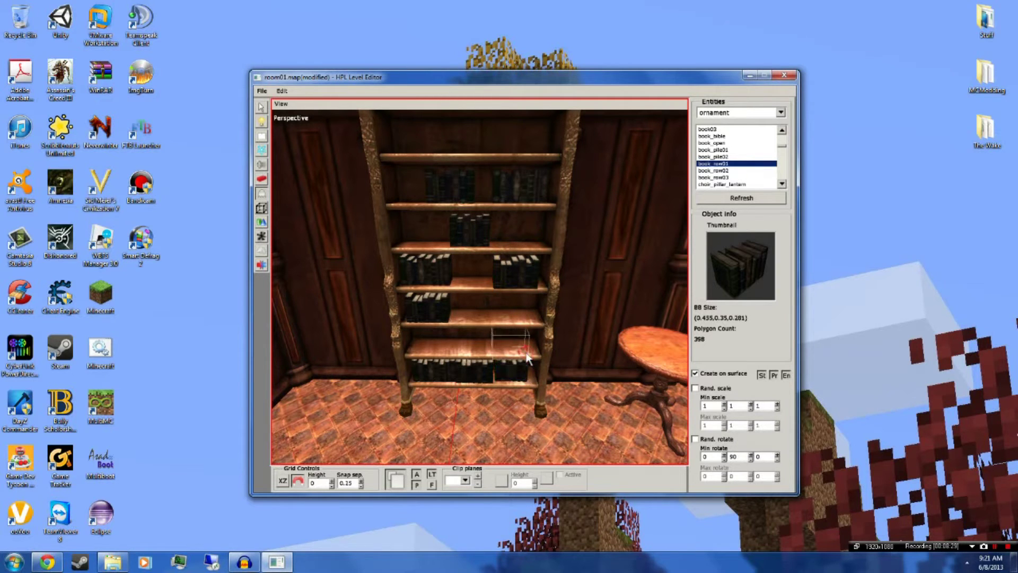
pyautogui.click(532, 356)
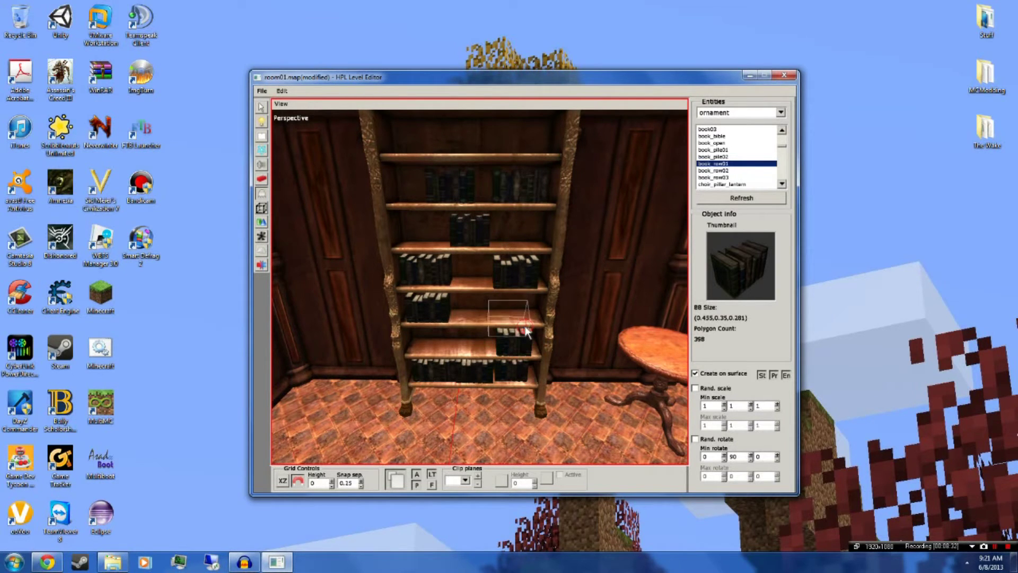
# Place more book_row01 rows beside the books on the fifth board and at the left end of the top board.
pyautogui.click(488, 321)
pyautogui.scroll(-3, 516, 338)
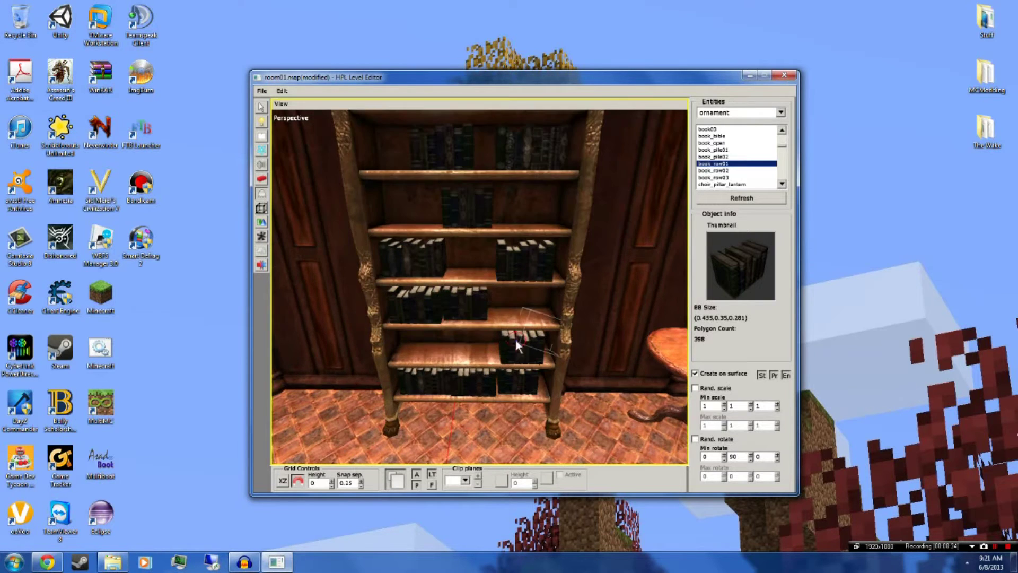
pyautogui.keyDown('alt'); pyautogui.moveTo(532, 341); pyautogui.dragTo(525, 363, button='right'); pyautogui.keyUp('alt')
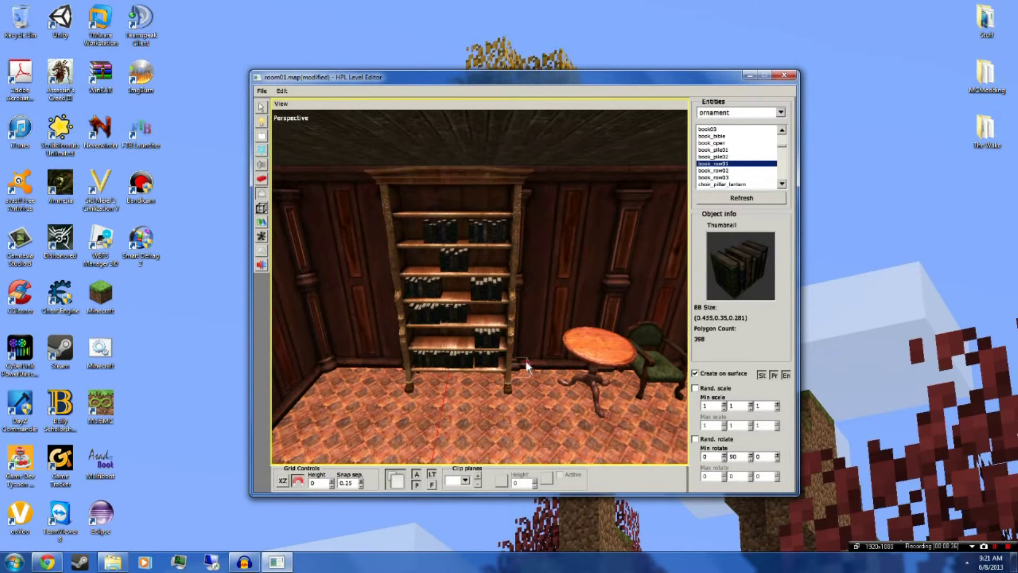
pyautogui.click(433, 209)
pyautogui.keyDown('alt'); pyautogui.moveTo(598, 316); pyautogui.dragTo(667, 270, button='right'); pyautogui.keyUp('alt')
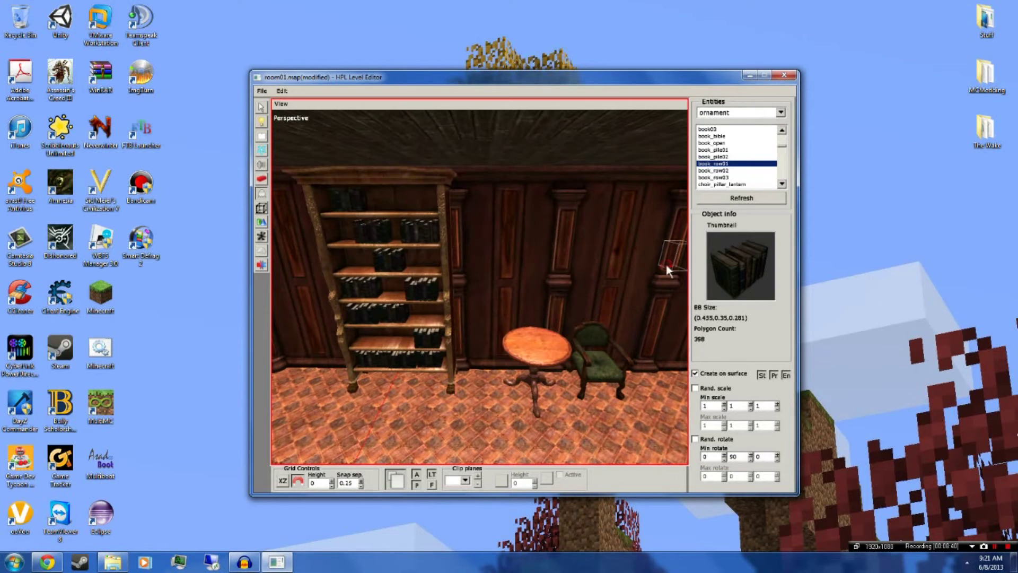
# Turn off Create on surface and switch to selection mode to review the bookcase, table and chair.
pyautogui.click(695, 374)
pyautogui.keyDown('alt'); pyautogui.moveTo(580, 405); pyautogui.dragTo(557, 351, button='right'); pyautogui.keyUp('alt')
pyautogui.keyDown('alt'); pyautogui.moveTo(558, 351); pyautogui.dragTo(250, 147); pyautogui.keyUp('alt')
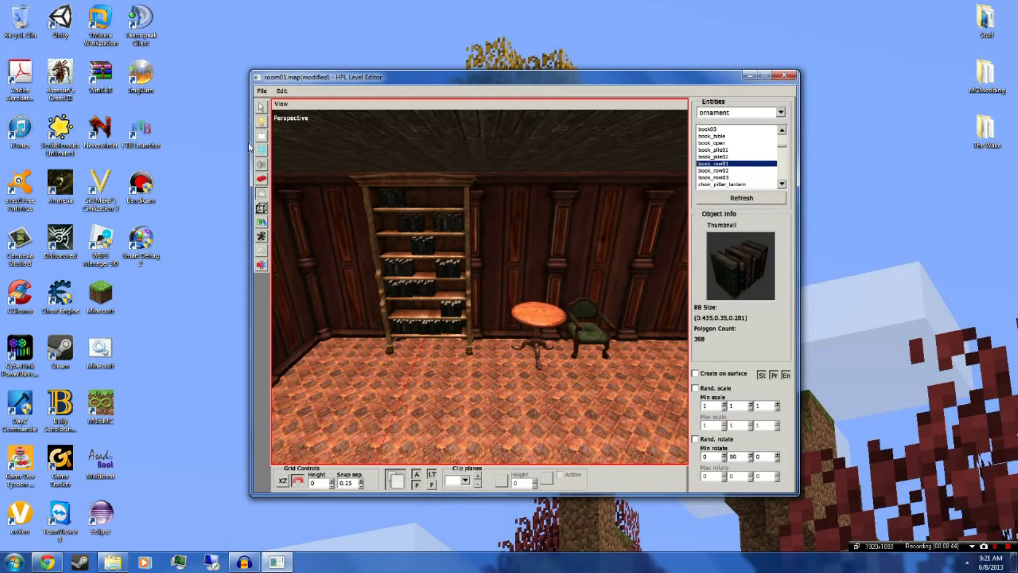
pyautogui.click(262, 109)
pyautogui.moveTo(509, 317)
pyautogui.keyDown('alt'); pyautogui.mouseDown(button='right')
pyautogui.moveTo(505, 373)
pyautogui.moveTo(507, 324)
pyautogui.mouseUp(button='right'); pyautogui.keyUp('alt')
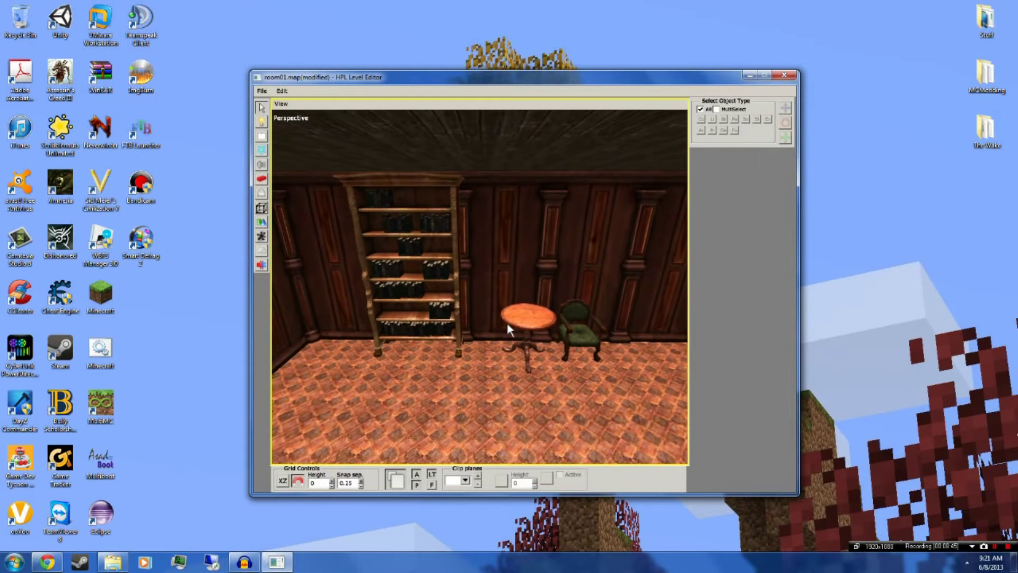
pyautogui.keyDown('alt'); pyautogui.moveTo(507, 323); pyautogui.dragTo(508, 303, button='middle'); pyautogui.keyUp('alt')
pyautogui.keyDown('alt'); pyautogui.moveTo(441, 224); pyautogui.dragTo(281, 203, button='right'); pyautogui.keyUp('alt')
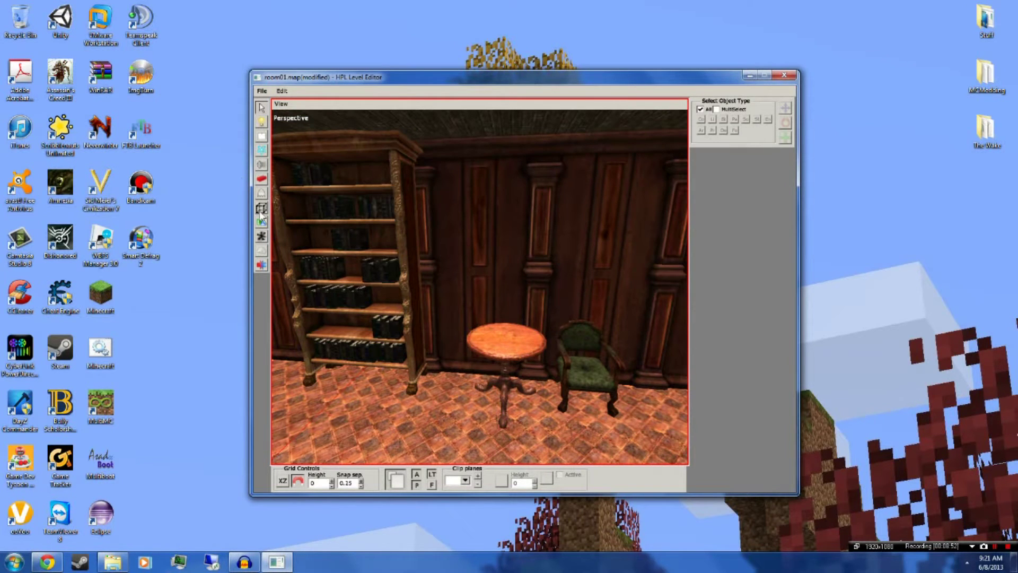
# Choose the book01 ornament, enable Create on surface and place the book on the round table.
pyautogui.click(261, 222)
pyautogui.click(261, 209)
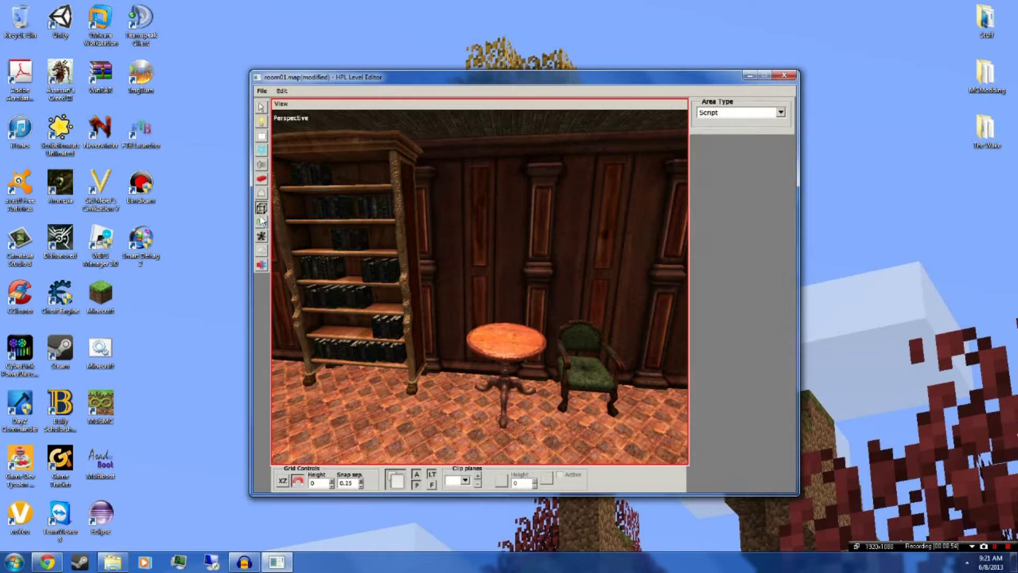
pyautogui.click(262, 222)
pyautogui.click(262, 208)
pyautogui.click(262, 194)
pyautogui.click(719, 142)
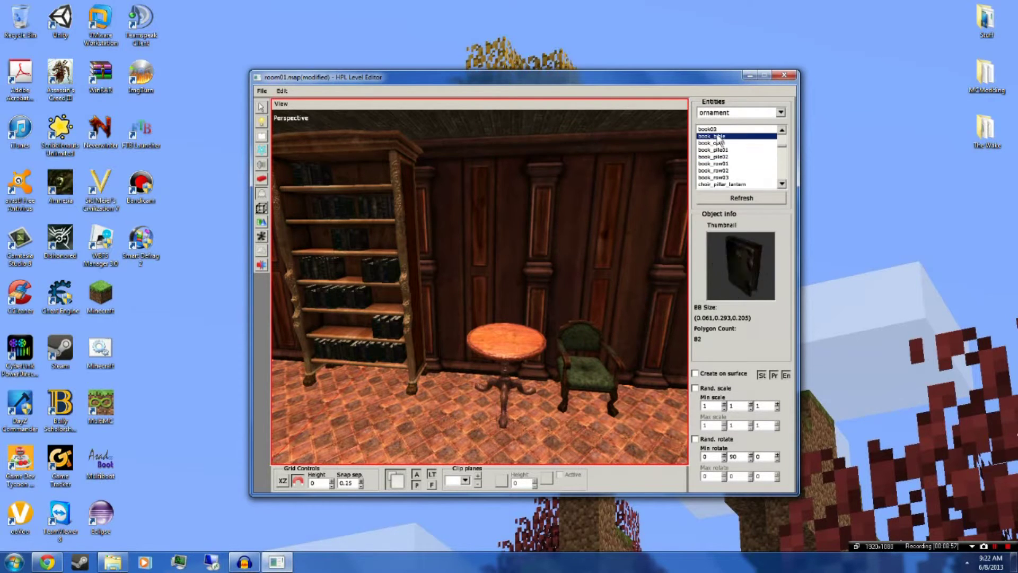
pyautogui.click(719, 129)
pyautogui.scroll(3, 721, 151)
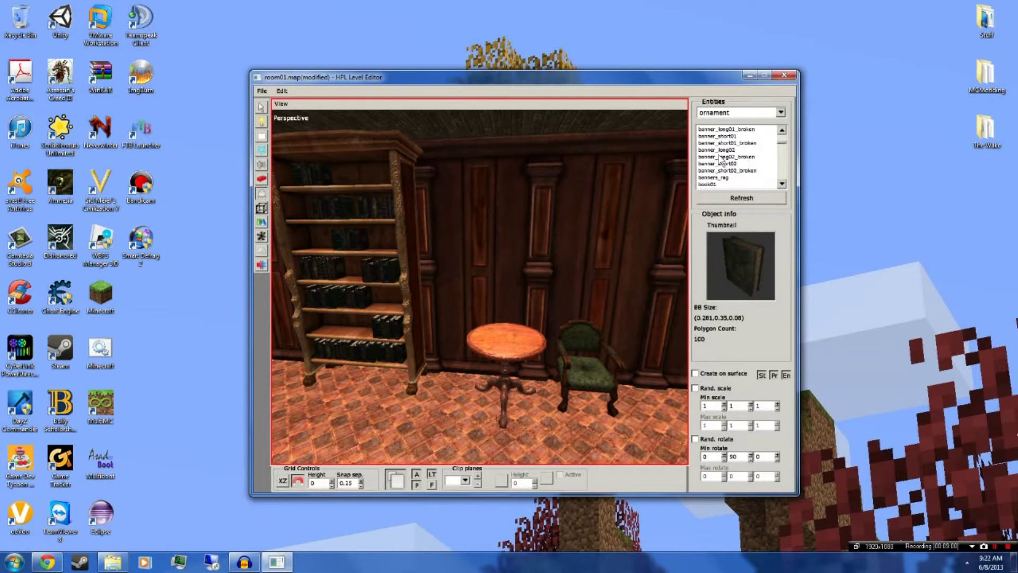
pyautogui.click(713, 184)
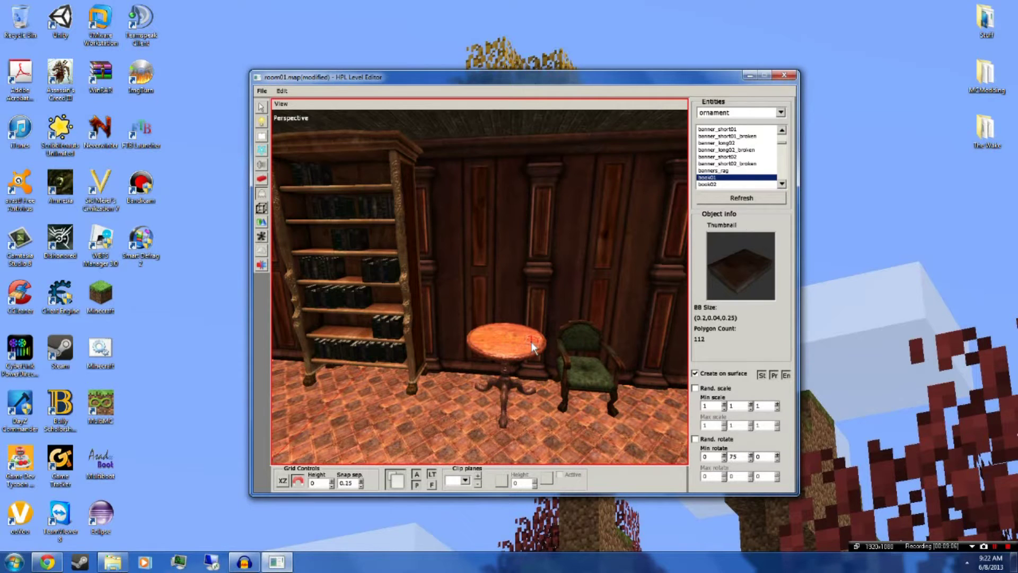
pyautogui.click(532, 340)
# Check the book on the table, turn off Create on surface and preview the banner ornaments, including banners_rag.
pyautogui.moveTo(577, 380); pyautogui.dragTo(541, 424, button='middle')
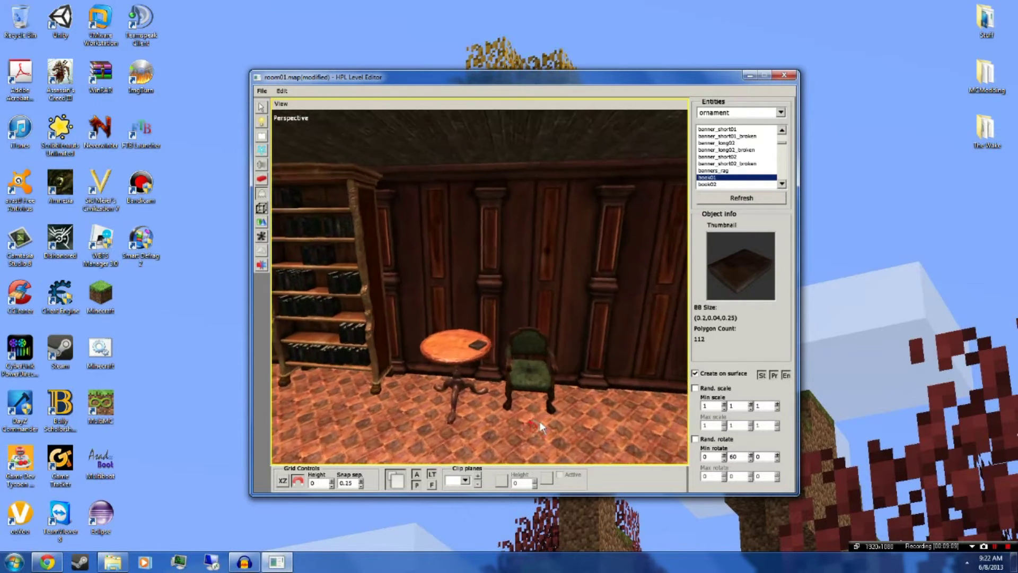
pyautogui.scroll(3, 506, 402)
pyautogui.scroll(-3, 506, 401)
pyautogui.moveTo(532, 370); pyautogui.dragTo(556, 370, button='middle')
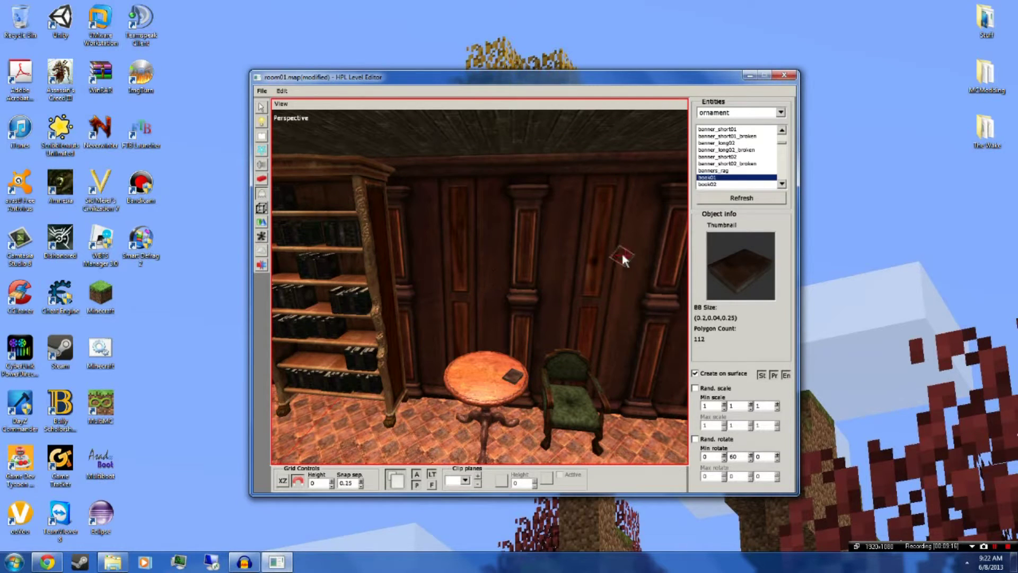
pyautogui.click(778, 113)
pyautogui.click(599, 270)
pyautogui.moveTo(598, 269); pyautogui.dragTo(568, 336, button='middle')
pyautogui.click(765, 150)
pyautogui.click(747, 164)
pyautogui.click(745, 171)
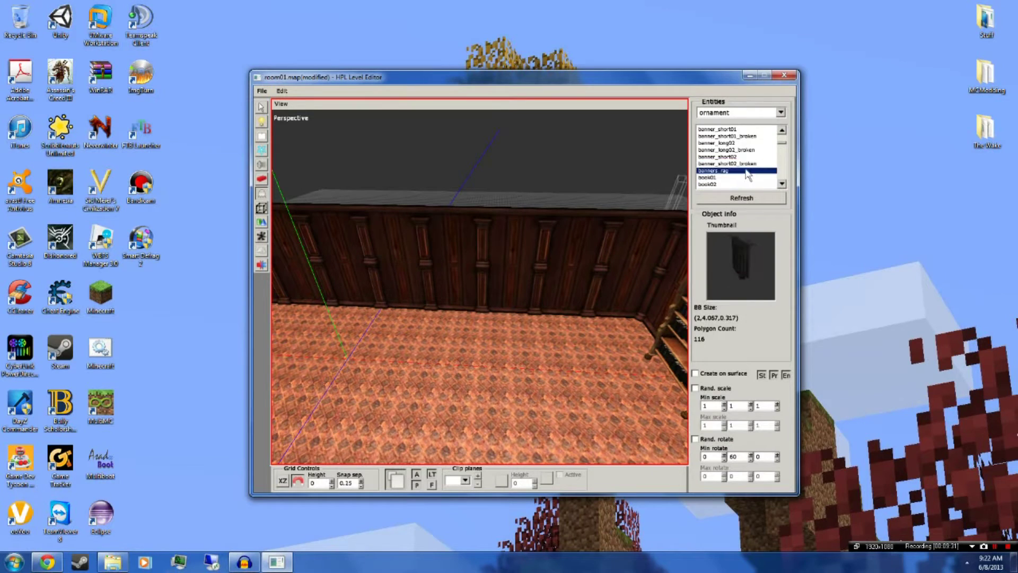
# Switch the entity category to furniture and browse its models for a sofa.
pyautogui.moveTo(518, 346); pyautogui.dragTo(669, 229, button='middle')
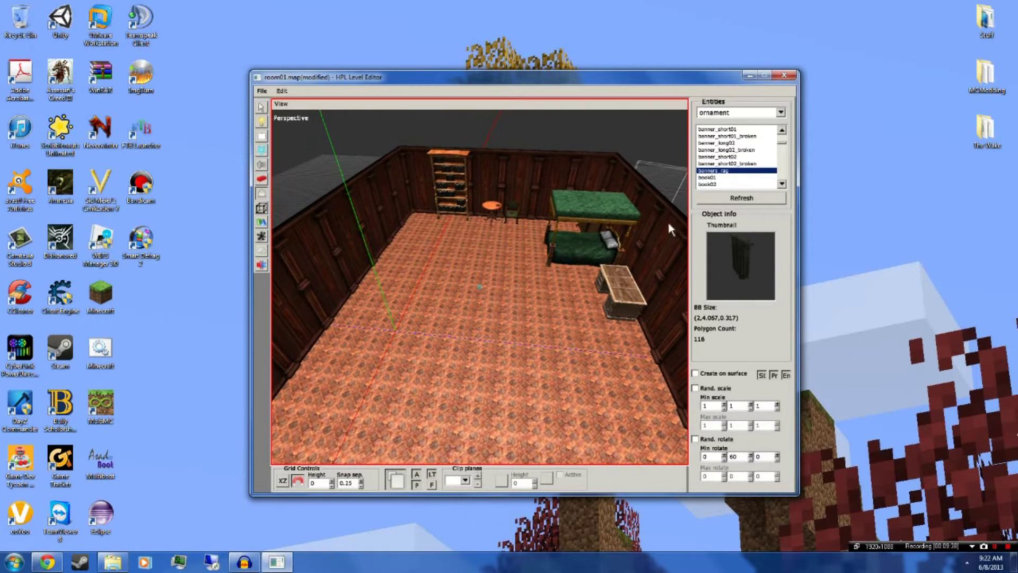
pyautogui.click(780, 113)
pyautogui.scroll(2, 745, 157)
pyautogui.click(733, 153)
pyautogui.click(725, 143)
pyautogui.click(721, 137)
pyautogui.click(722, 156)
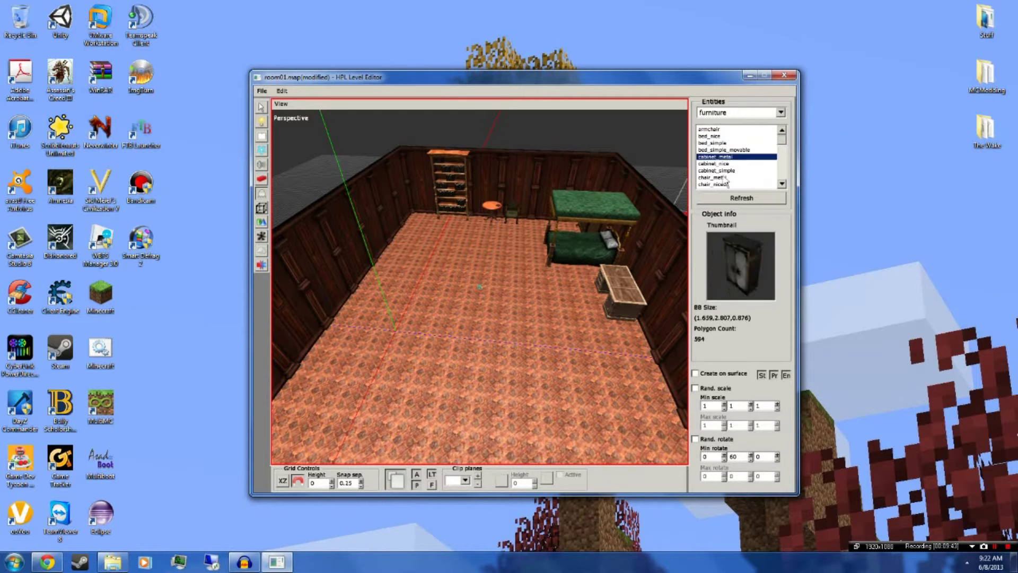
pyautogui.click(721, 177)
pyautogui.click(720, 185)
pyautogui.click(720, 185)
pyautogui.click(721, 185)
pyautogui.click(721, 185)
pyautogui.click(721, 185)
pyautogui.click(721, 185)
pyautogui.click(721, 186)
pyautogui.click(721, 185)
pyautogui.click(721, 185)
pyautogui.click(721, 185)
pyautogui.click(721, 185)
pyautogui.click(721, 185)
pyautogui.click(721, 185)
pyautogui.click(721, 185)
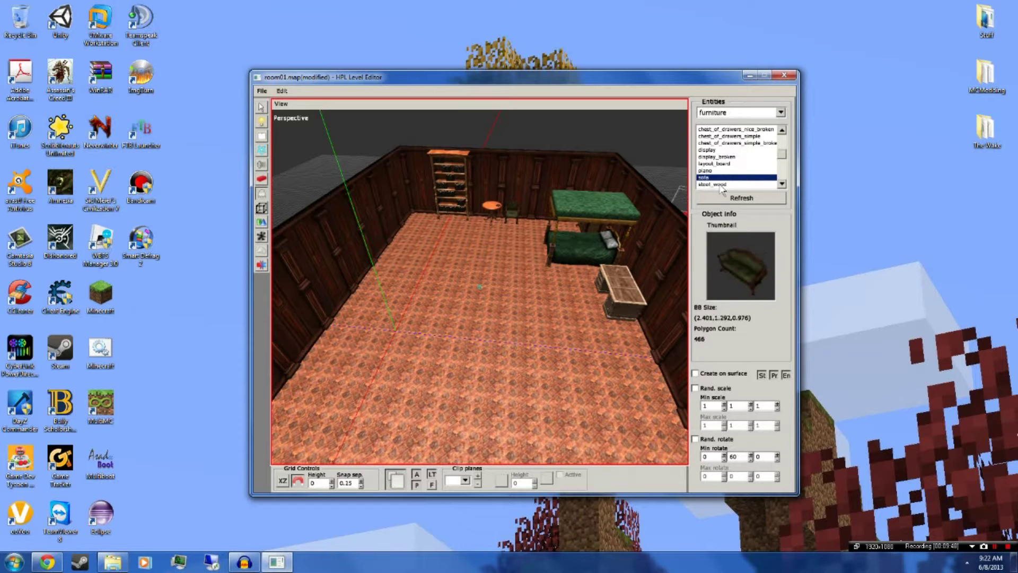
# Choose the sofa, set its Y rotation to 90 and place it in the middle of the room's floor.
pyautogui.click(721, 185)
pyautogui.click(722, 171)
pyautogui.keyDown('alt'); pyautogui.moveTo(545, 319); pyautogui.dragTo(494, 319); pyautogui.keyUp('alt')
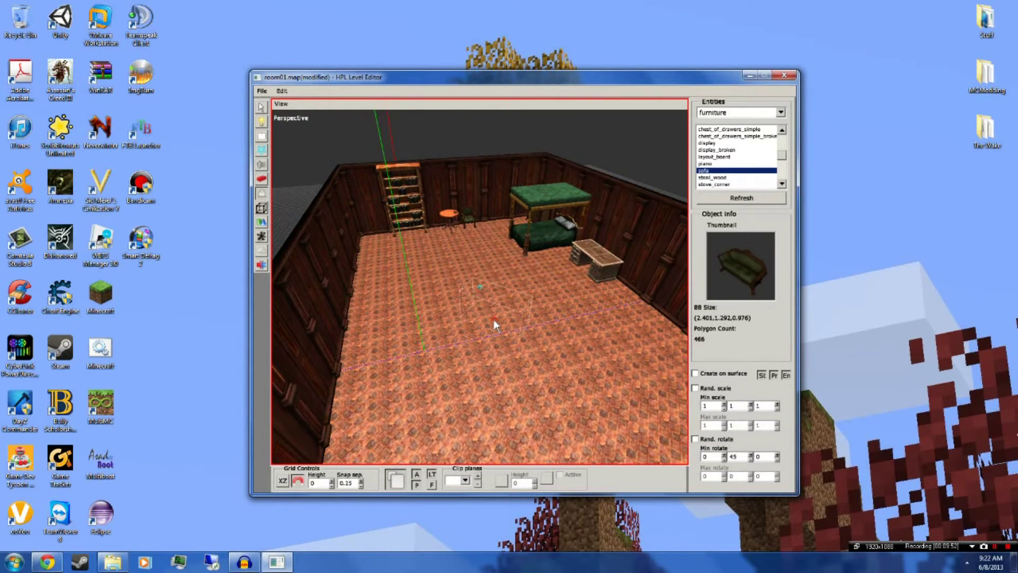
pyautogui.click(501, 315)
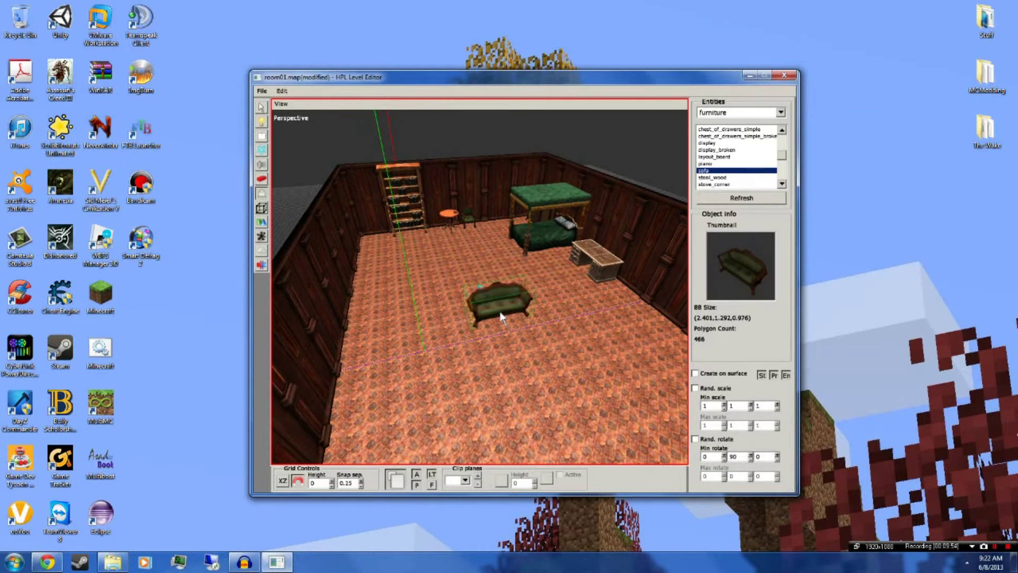
# Select the work desk and move it along the X axis toward the bed, to X -3.25.
pyautogui.keyDown('alt'); pyautogui.moveTo(551, 351); pyautogui.dragTo(450, 207); pyautogui.keyUp('alt')
pyautogui.scroll(4, 604, 180)
pyautogui.keyDown('alt'); pyautogui.moveTo(604, 180); pyautogui.dragTo(572, 258, button='middle'); pyautogui.keyUp('alt')
pyautogui.click(262, 108)
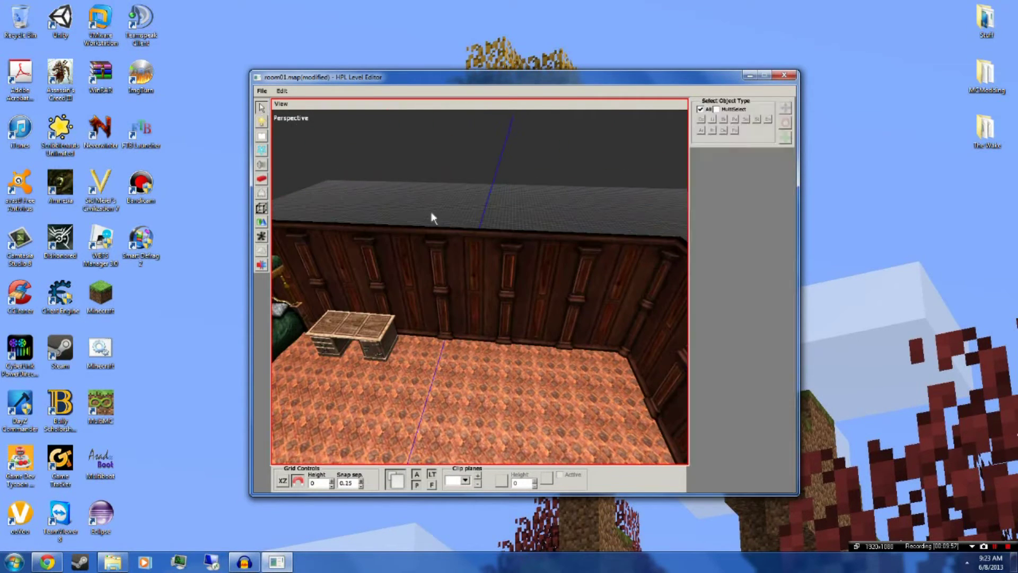
pyautogui.scroll(-4, 631, 285)
pyautogui.keyDown('alt'); pyautogui.moveTo(631, 285); pyautogui.dragTo(534, 241, button='middle'); pyautogui.keyUp('alt')
pyautogui.click(504, 233)
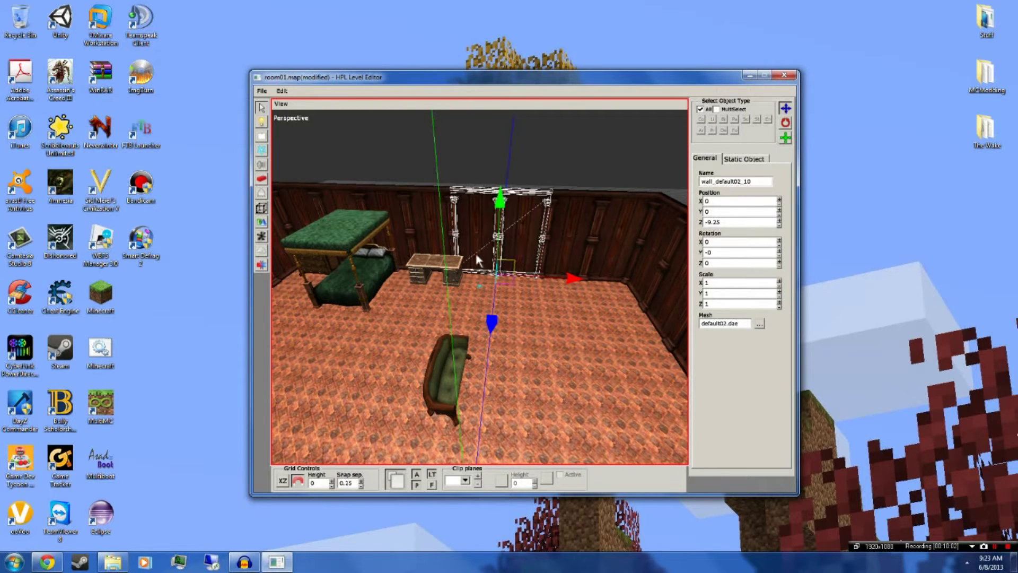
pyautogui.keyDown('alt'); pyautogui.moveTo(427, 279); pyautogui.dragTo(413, 301); pyautogui.keyUp('alt')
pyautogui.click(436, 271)
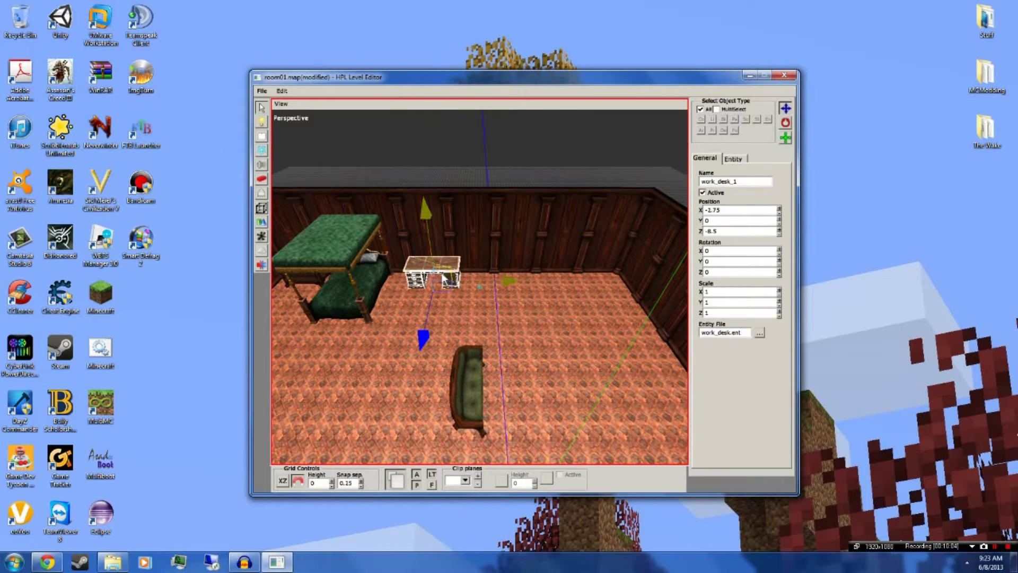
pyautogui.moveTo(501, 278); pyautogui.dragTo(495, 284)
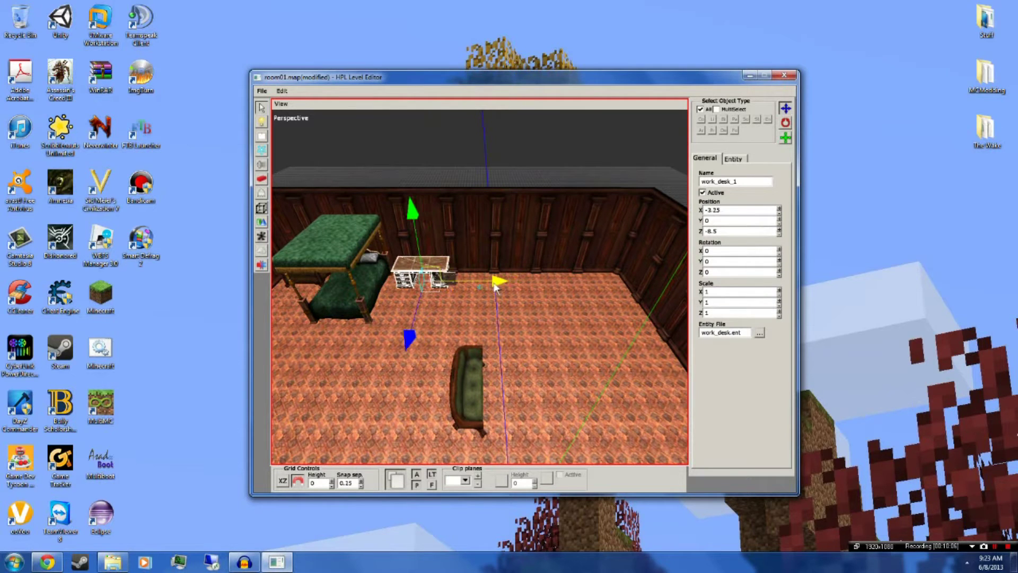
# Select the work desk's door and move it along the X axis onto the desk, to X -3.5.
pyautogui.click(451, 278)
pyautogui.moveTo(501, 282); pyautogui.dragTo(539, 295)
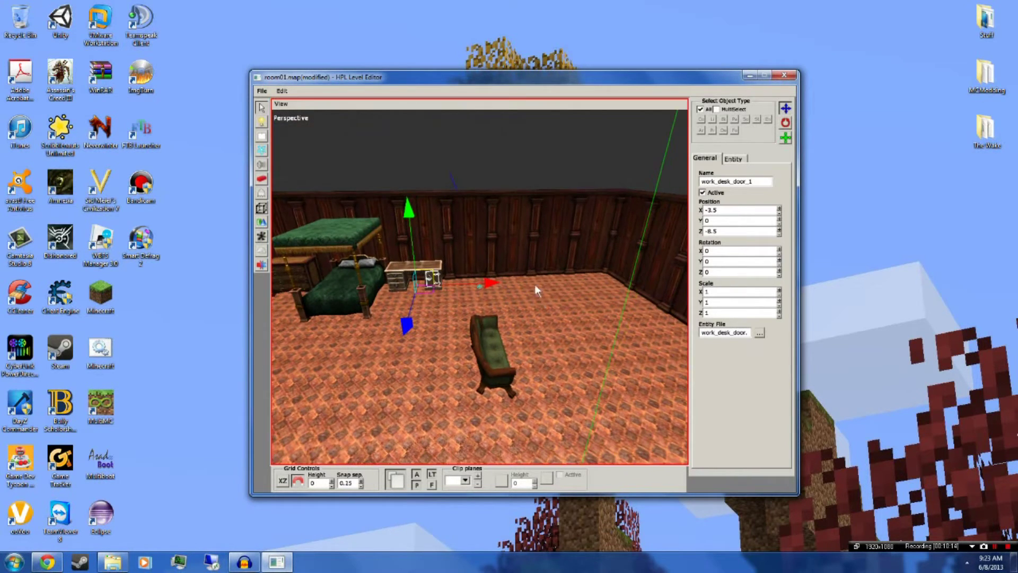
pyautogui.click(472, 227)
pyautogui.keyDown('alt'); pyautogui.moveTo(472, 227); pyautogui.dragTo(518, 274); pyautogui.keyUp('alt')
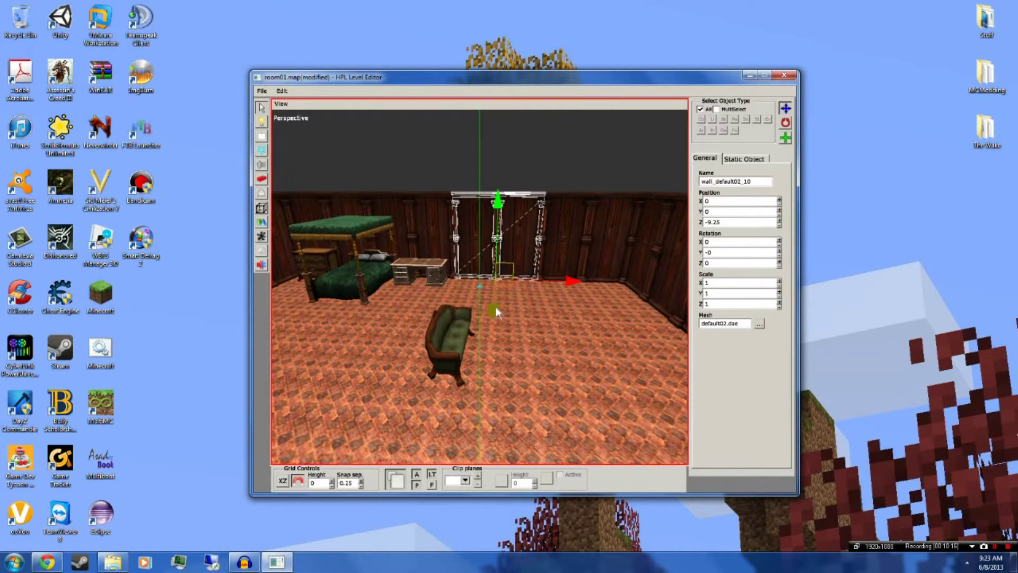
pyautogui.moveTo(511, 326)
pyautogui.keyDown('alt'); pyautogui.mouseDown()
pyautogui.moveTo(418, 330)
pyautogui.moveTo(439, 304)
pyautogui.moveTo(520, 298)
pyautogui.moveTo(572, 329)
pyautogui.moveTo(607, 322)
pyautogui.moveTo(509, 310)
pyautogui.mouseUp(); pyautogui.keyUp('alt')
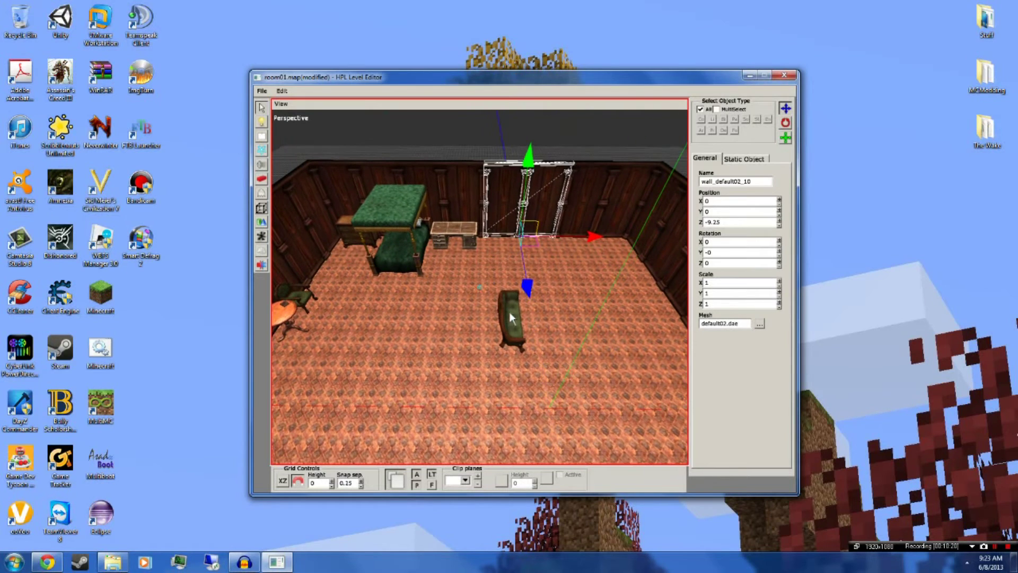
# Select the sofa and move it along the X axis toward the round table's side of the room, to X -2.
pyautogui.click(519, 327)
pyautogui.moveTo(558, 330); pyautogui.dragTo(449, 275)
pyautogui.click(552, 373)
pyautogui.keyDown('alt'); pyautogui.moveTo(552, 374); pyautogui.dragTo(460, 319); pyautogui.keyUp('alt')
# Duplicate the sofa, move the copy to X 1.25 and rotate it to Y -90 so the two sofas face each other.
pyautogui.click(476, 342)
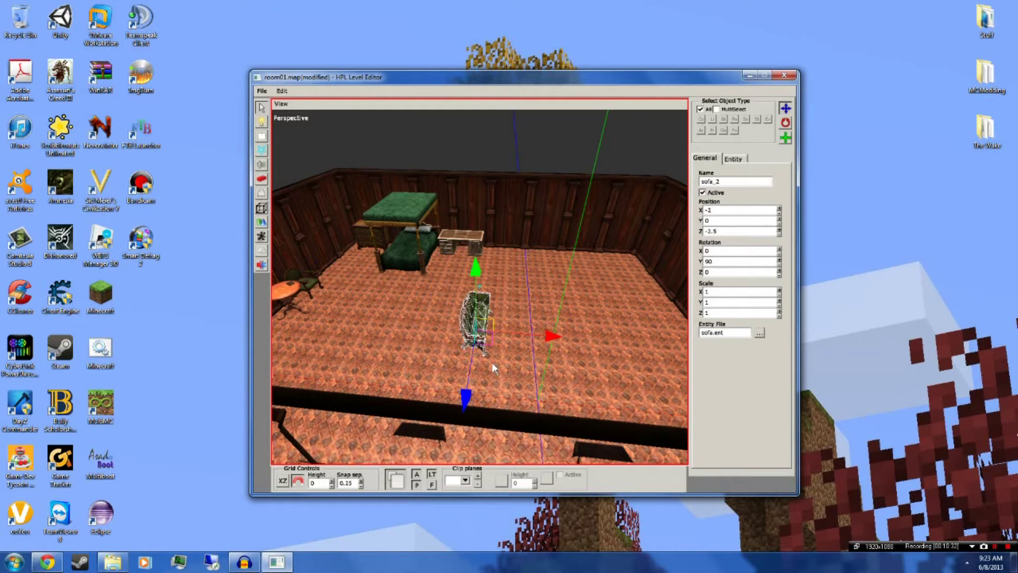
pyautogui.moveTo(538, 341); pyautogui.dragTo(631, 360)
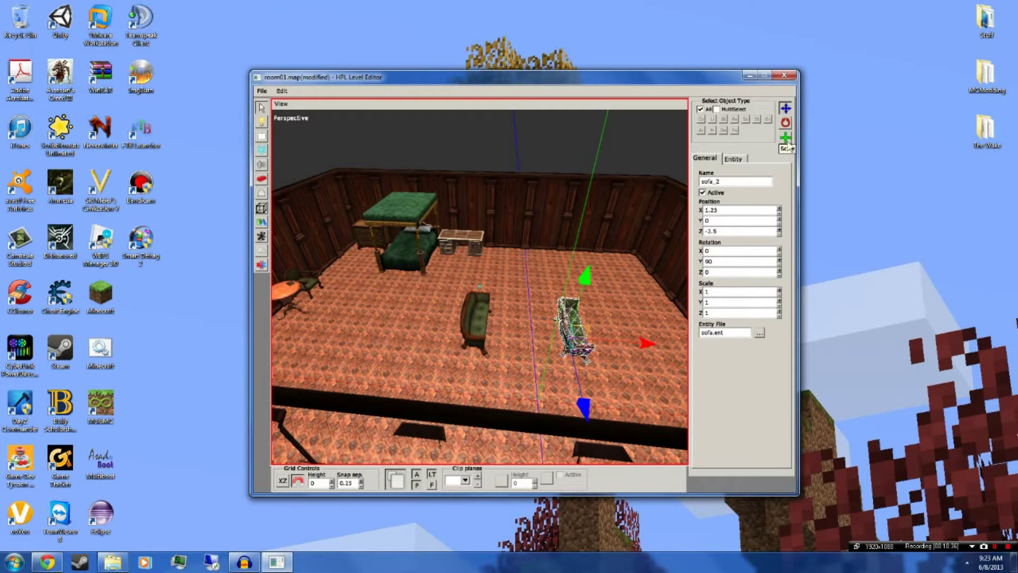
pyautogui.click(785, 123)
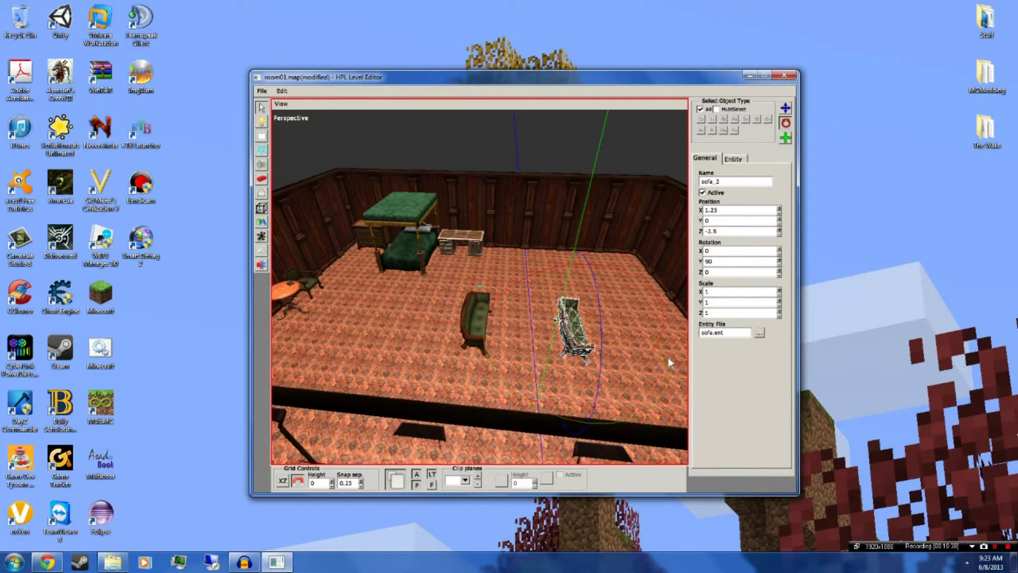
pyautogui.moveTo(664, 372); pyautogui.dragTo(561, 336)
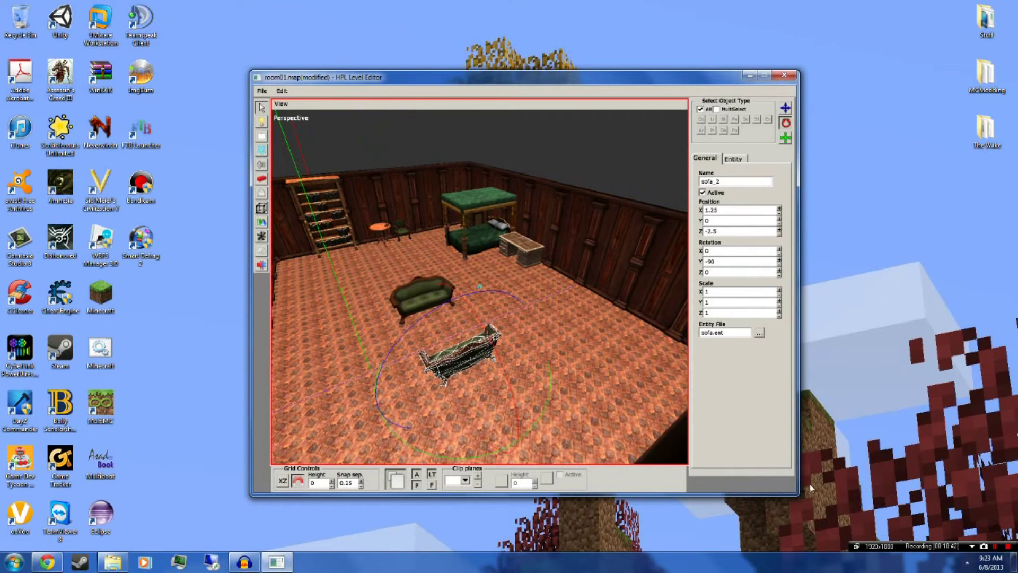
# Deselect the sofa copy and save the room01 map.
pyautogui.click(623, 422)
pyautogui.keyDown('alt'); pyautogui.moveTo(624, 422); pyautogui.dragTo(582, 341); pyautogui.keyUp('alt')
pyautogui.hotkey('ctrl', 's')
pyautogui.keyDown('alt'); pyautogui.moveTo(583, 342); pyautogui.dragTo(555, 413, button='right'); pyautogui.keyUp('alt')
pyautogui.keyDown('alt'); pyautogui.moveTo(476, 408); pyautogui.dragTo(426, 314); pyautogui.keyUp('alt')
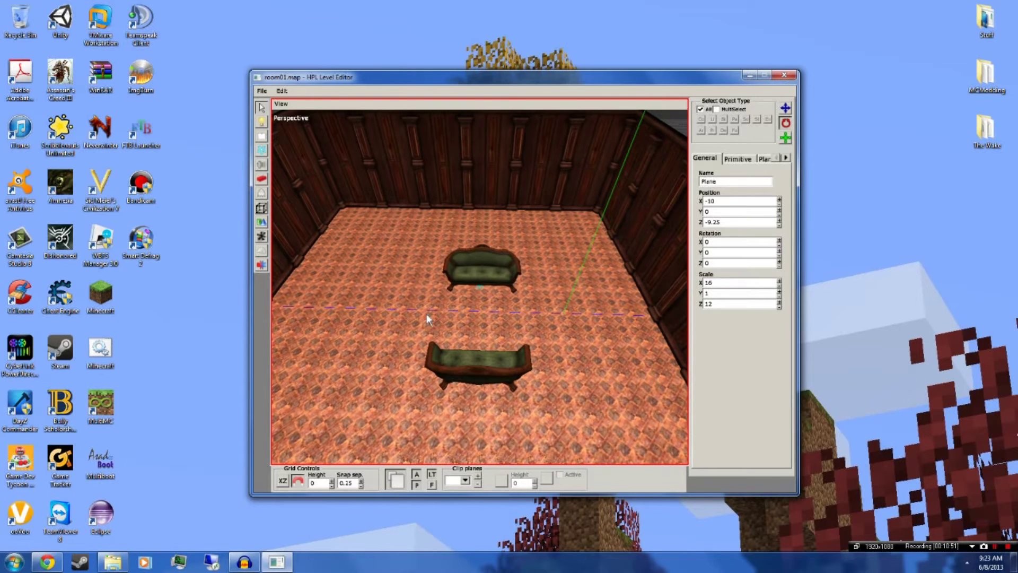
# Return to placing entities and switch the entity category to ornament.
pyautogui.click(263, 195)
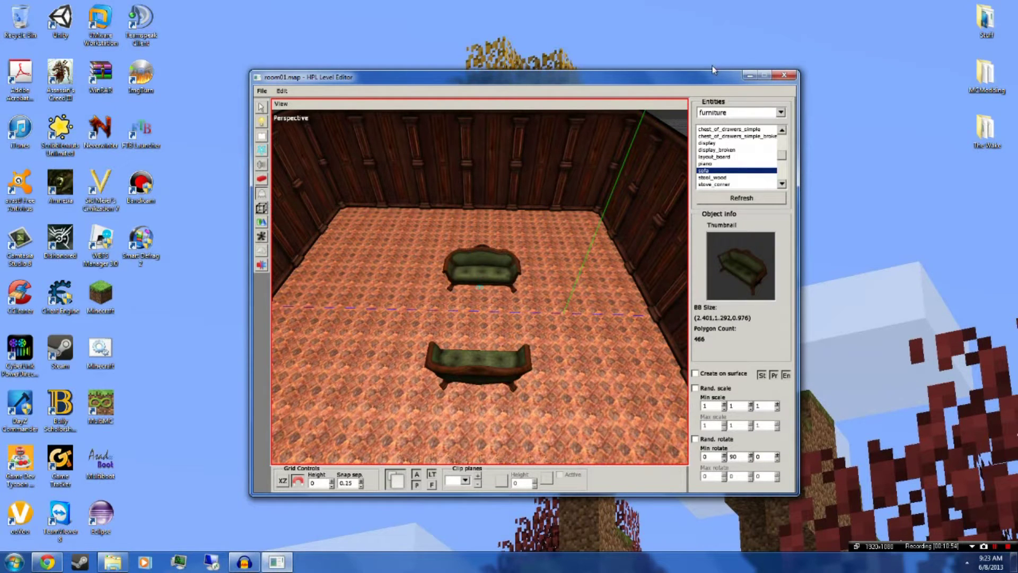
pyautogui.click(780, 113)
pyautogui.scroll(-2, 770, 203)
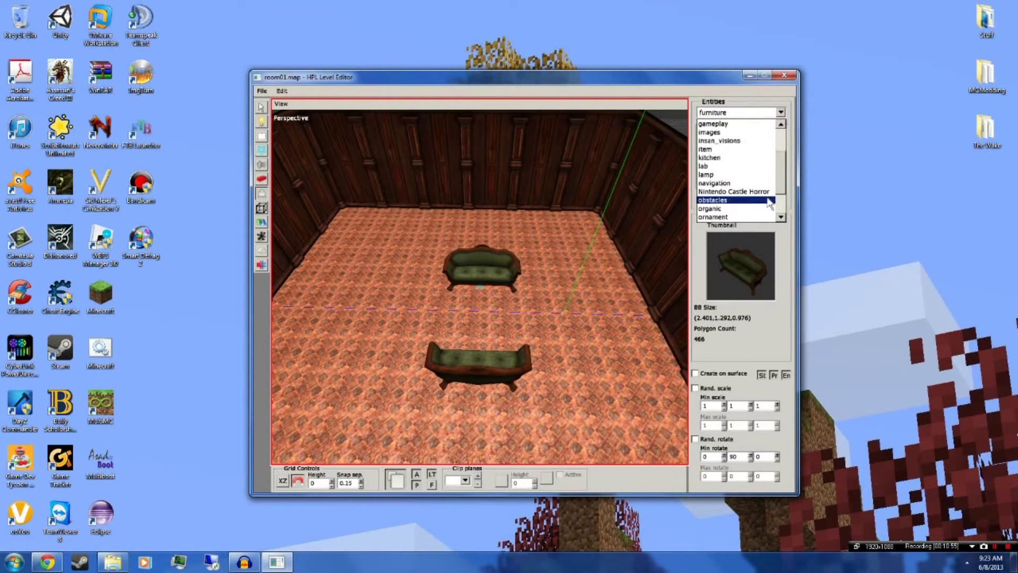
pyautogui.scroll(-5, 770, 203)
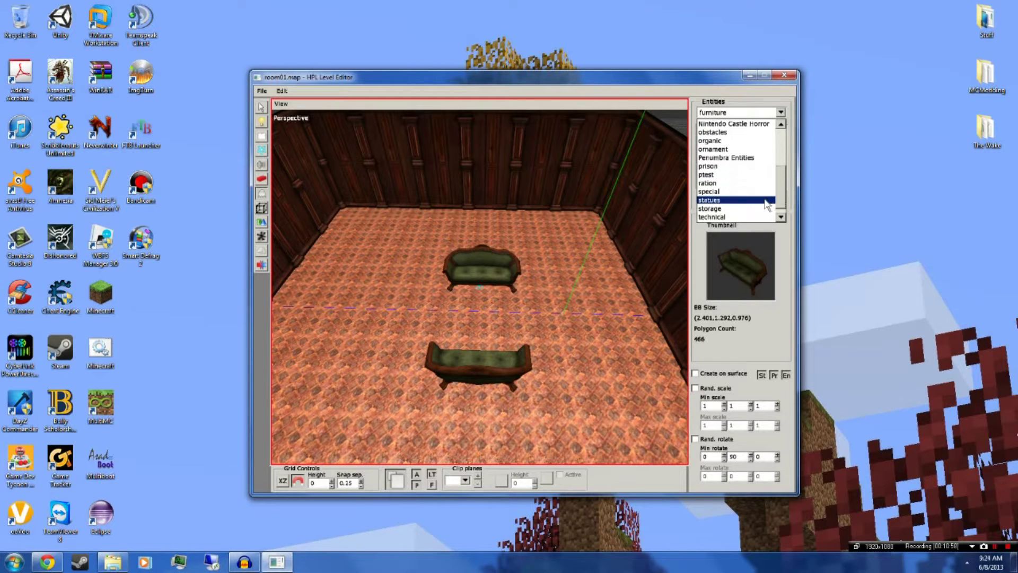
pyautogui.scroll(2, 729, 156)
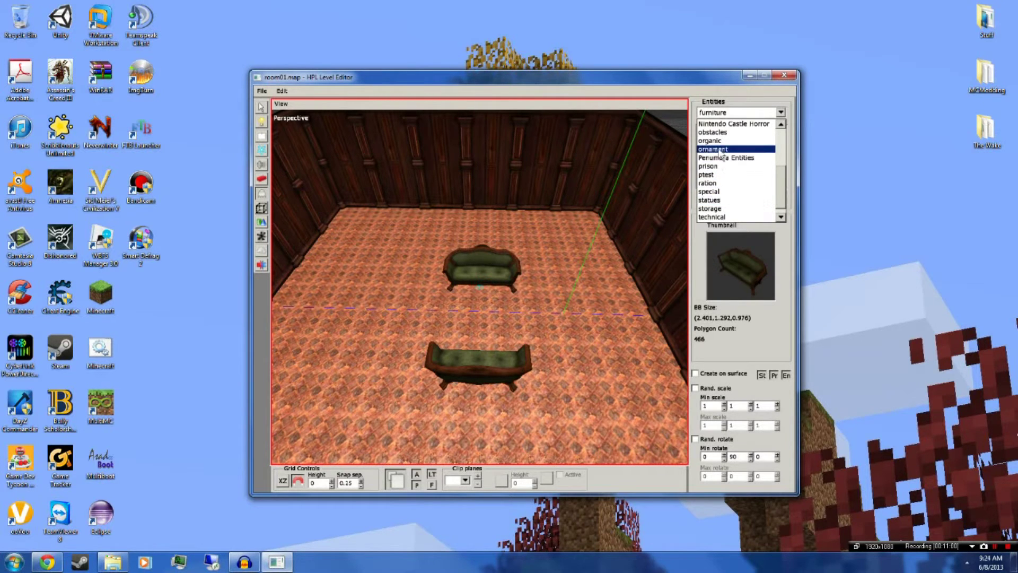
pyautogui.click(726, 153)
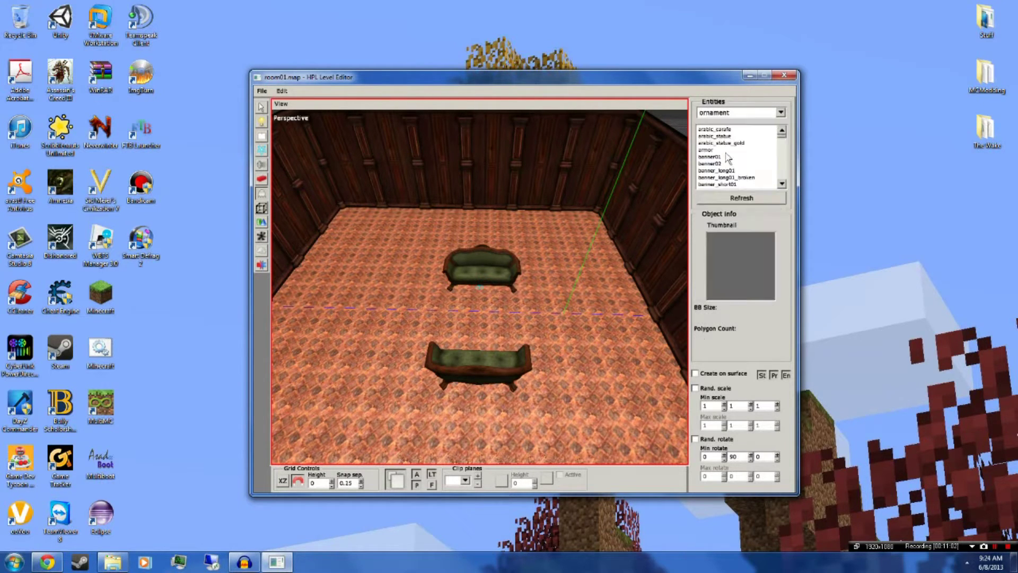
# Preview the ornament models near the end of the list, including the vase, torch holder, tomes and tombstones.
pyautogui.scroll(-10, 742, 163)
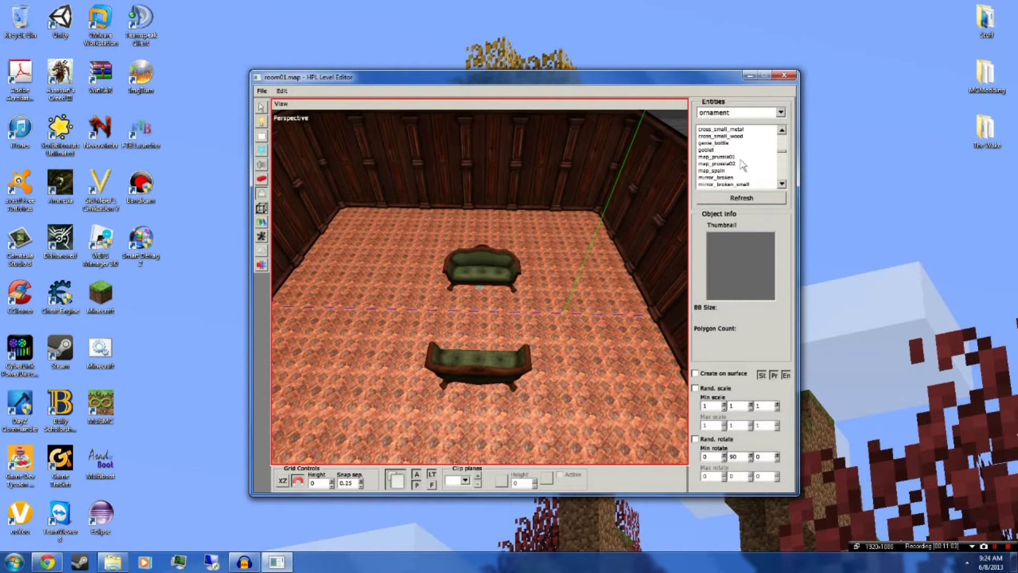
pyautogui.scroll(-5, 741, 166)
pyautogui.scroll(-5, 741, 166)
pyautogui.scroll(-2, 741, 167)
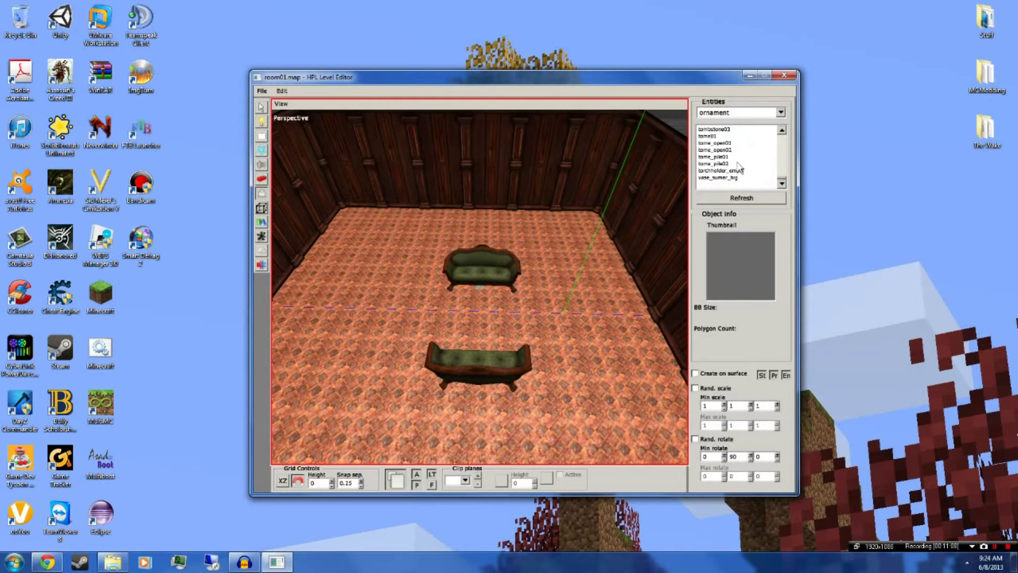
pyautogui.click(737, 178)
pyautogui.click(737, 170)
pyautogui.click(739, 150)
pyautogui.click(737, 143)
pyautogui.click(738, 129)
pyautogui.scroll(3, 738, 132)
pyautogui.click(729, 170)
pyautogui.click(725, 177)
pyautogui.click(721, 185)
pyautogui.scroll(2, 721, 179)
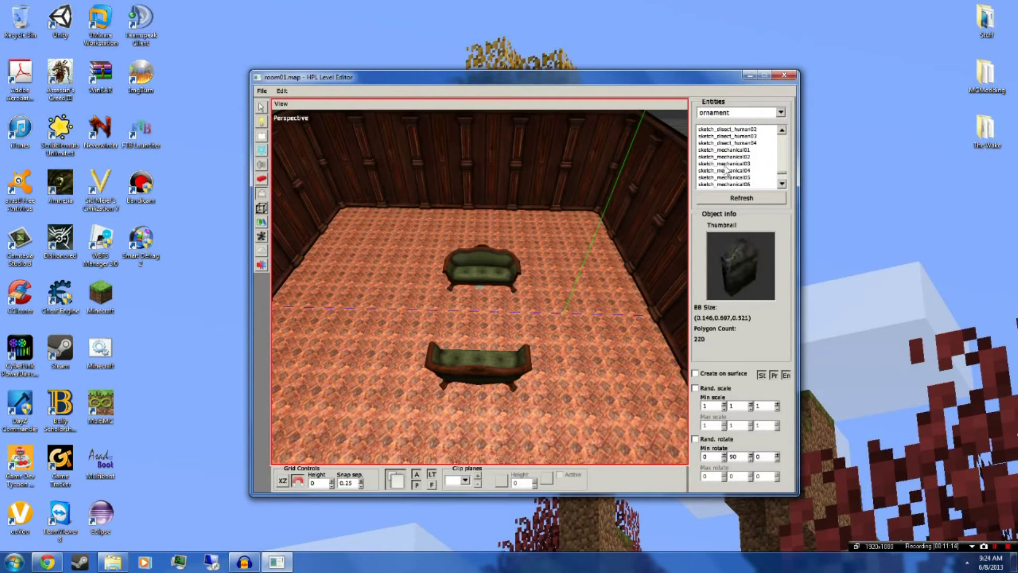
# Preview the sketch, shield and potted plant ornaments, up to pot_plant_small02_broken.
pyautogui.click(726, 163)
pyautogui.click(730, 151)
pyautogui.click(735, 142)
pyautogui.scroll(2, 735, 144)
pyautogui.click(736, 143)
pyautogui.scroll(3, 736, 145)
pyautogui.click(729, 178)
pyautogui.click(733, 150)
pyautogui.scroll(2, 734, 144)
pyautogui.click(734, 170)
pyautogui.click(735, 163)
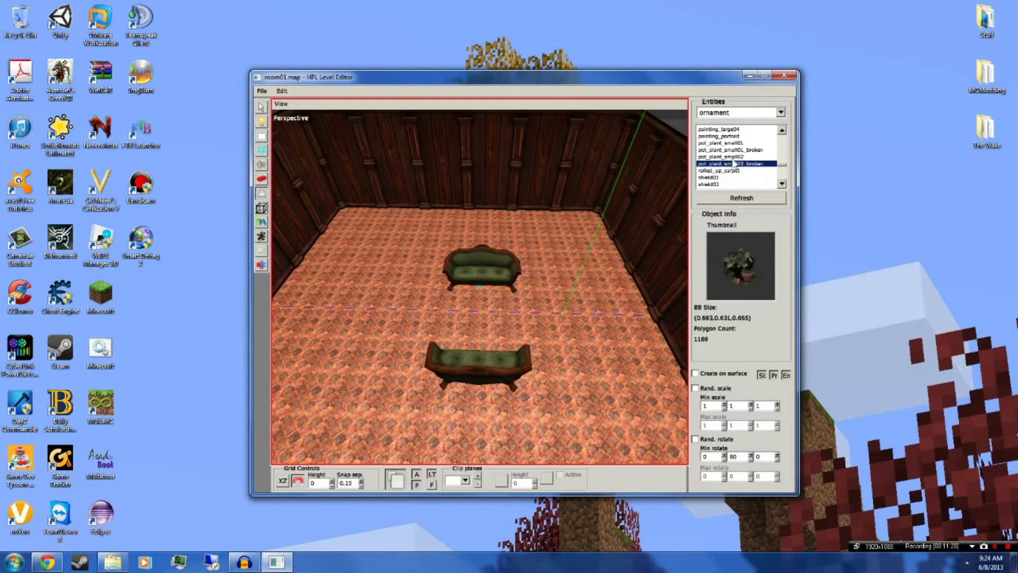
# Preview pot_plant_small01_broken and the painting ornaments, including painting_large04 and painting_portrait, and look over the room around the sofas.
pyautogui.click(737, 150)
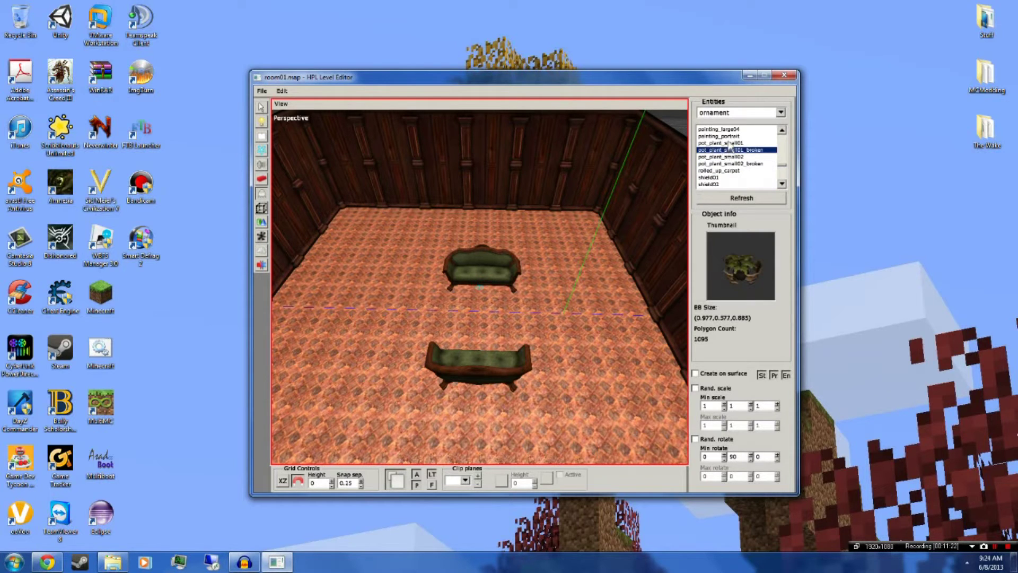
pyautogui.press('Up')
pyautogui.press('Up')
pyautogui.press('Up')
pyautogui.scroll(2, 729, 135)
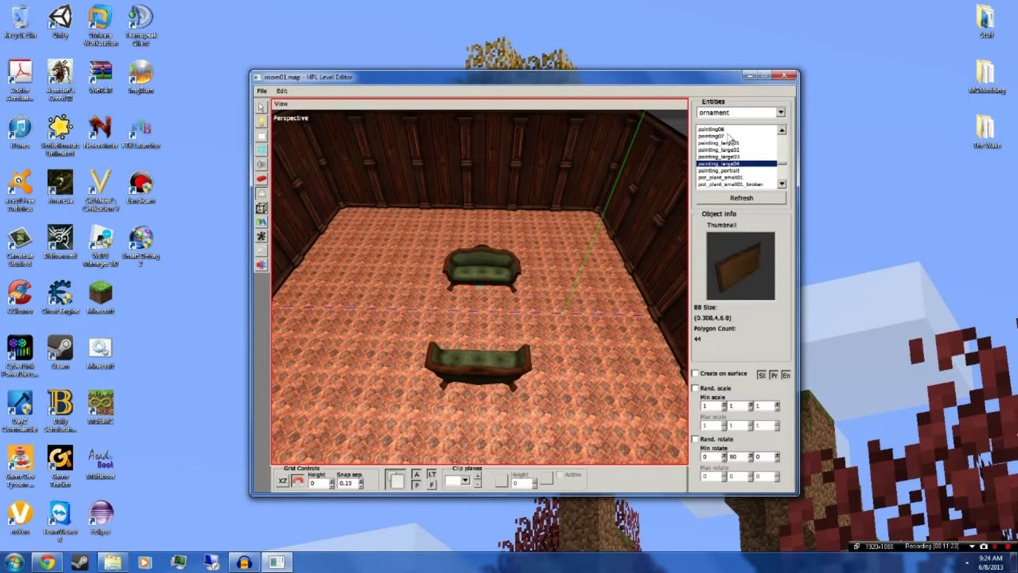
pyautogui.click(733, 170)
pyautogui.scroll(-2, 729, 183)
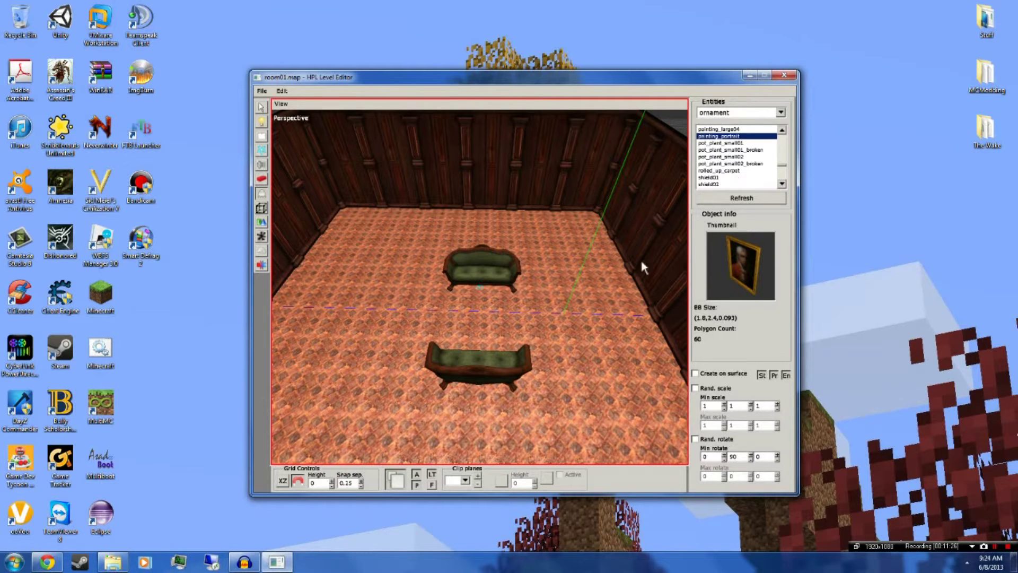
pyautogui.scroll(-3, 534, 283)
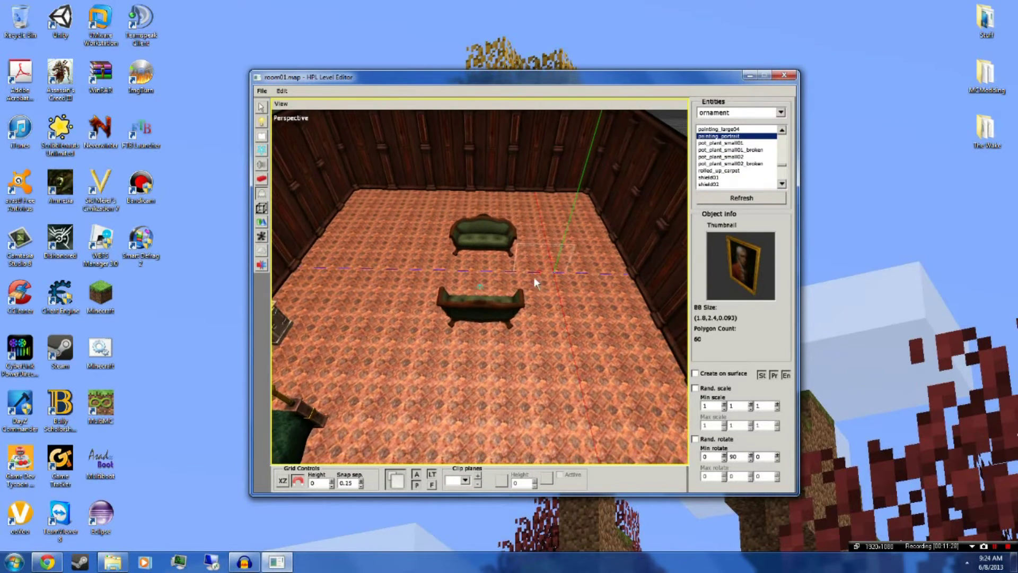
pyautogui.moveTo(534, 277); pyautogui.dragTo(551, 259, button='middle')
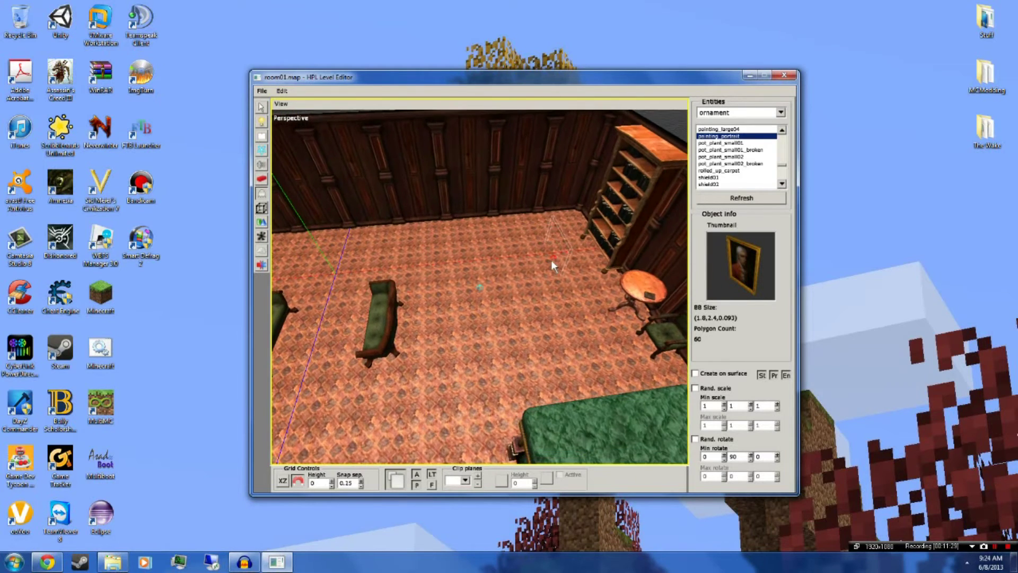
pyautogui.moveTo(399, 296); pyautogui.dragTo(448, 305, button='middle')
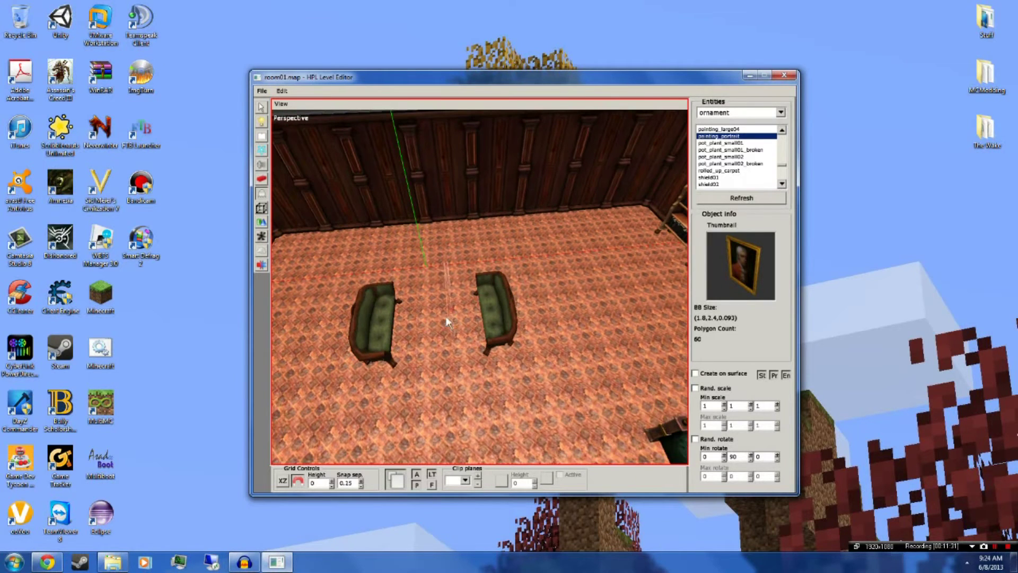
# Look through the entity categories, switch to cloth and preview shirt_hanging_white and cloth_pile.
pyautogui.click(781, 113)
pyautogui.scroll(5, 755, 179)
pyautogui.click(782, 153)
pyautogui.click(780, 113)
pyautogui.moveTo(786, 154); pyautogui.dragTo(782, 208)
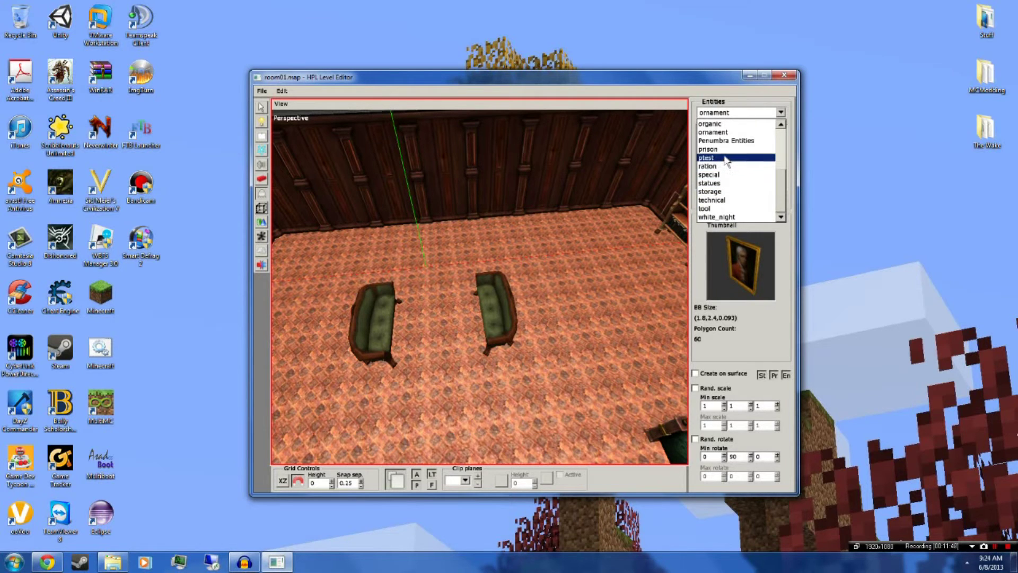
pyautogui.moveTo(783, 185); pyautogui.dragTo(787, 157)
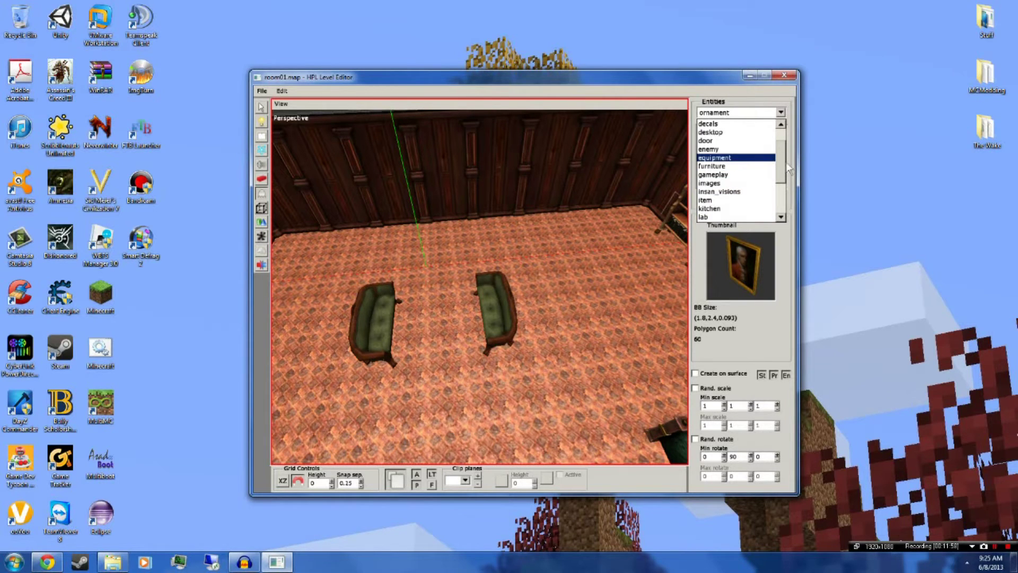
pyautogui.moveTo(789, 169); pyautogui.dragTo(786, 160)
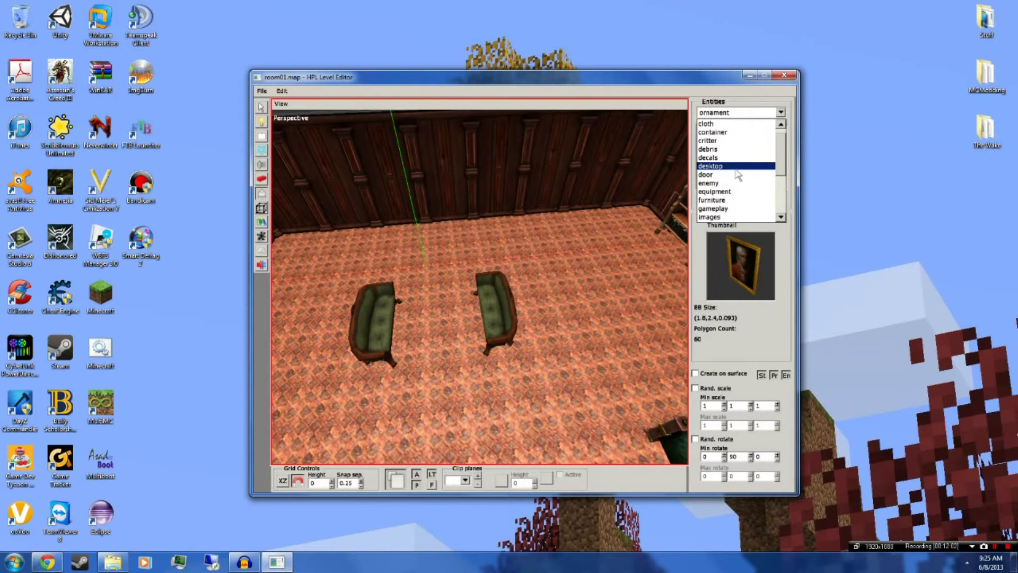
pyautogui.scroll(2, 737, 146)
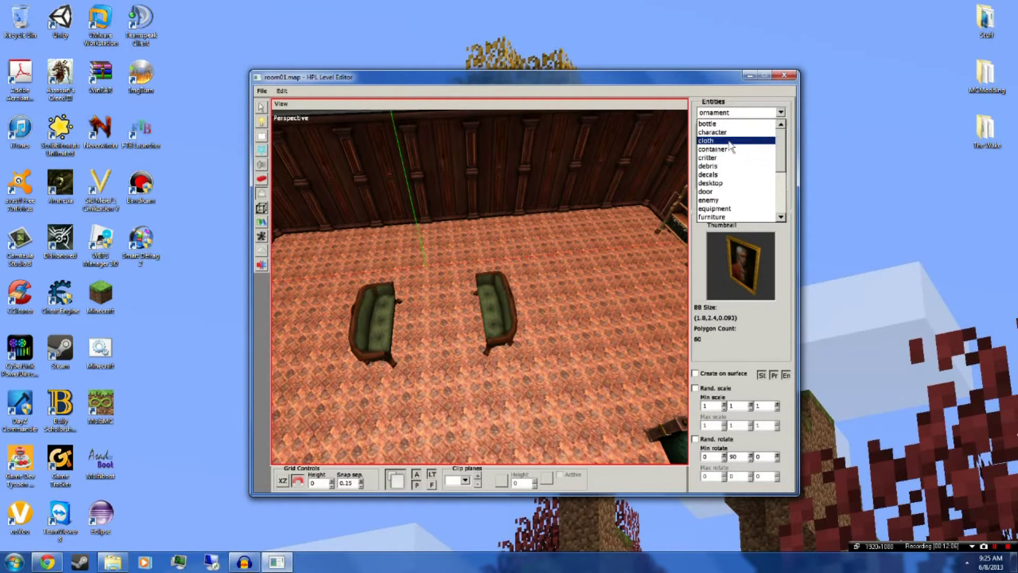
pyautogui.click(732, 141)
pyautogui.click(732, 144)
pyautogui.click(741, 157)
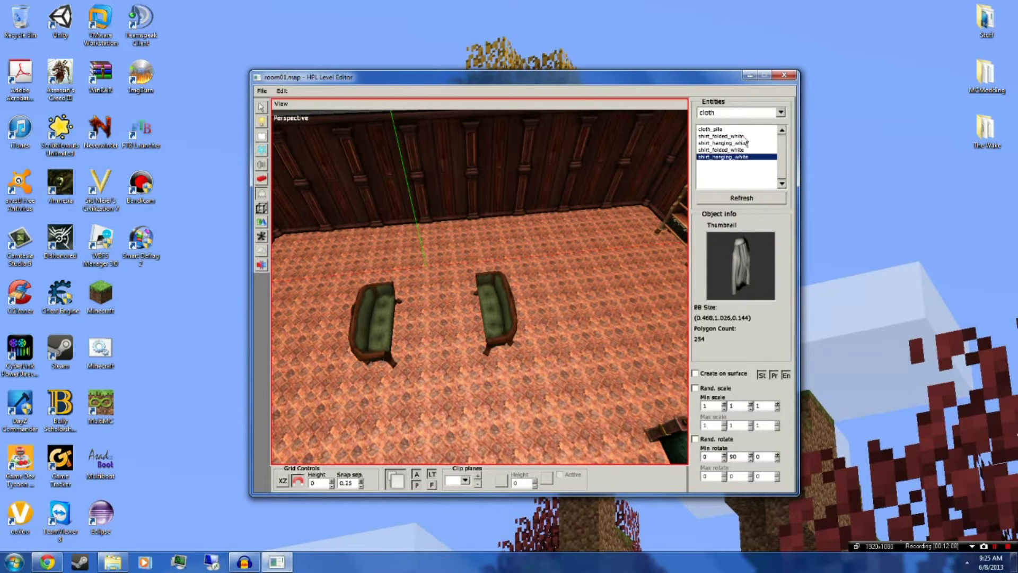
pyautogui.click(762, 130)
pyautogui.click(781, 112)
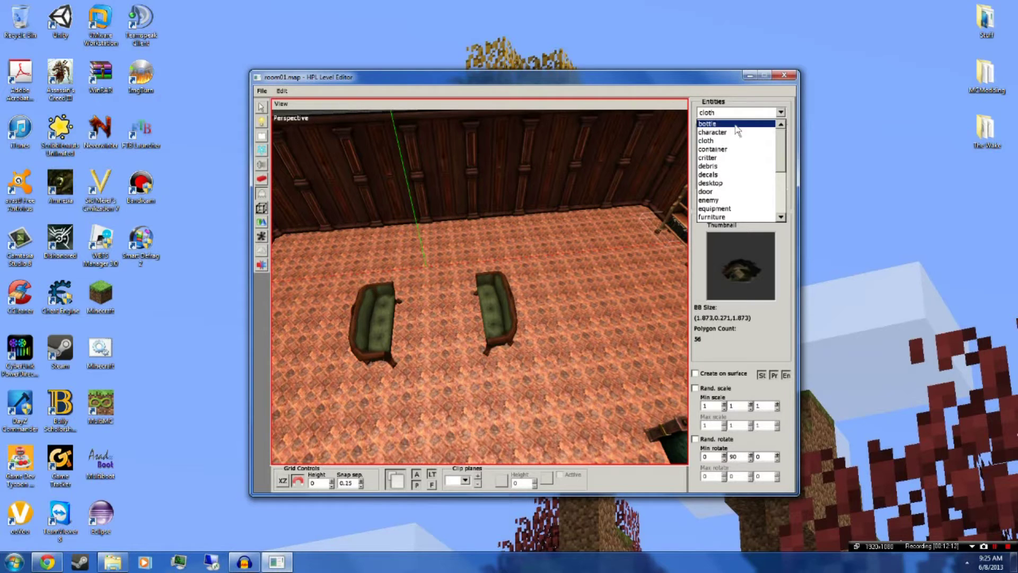
pyautogui.click(784, 158)
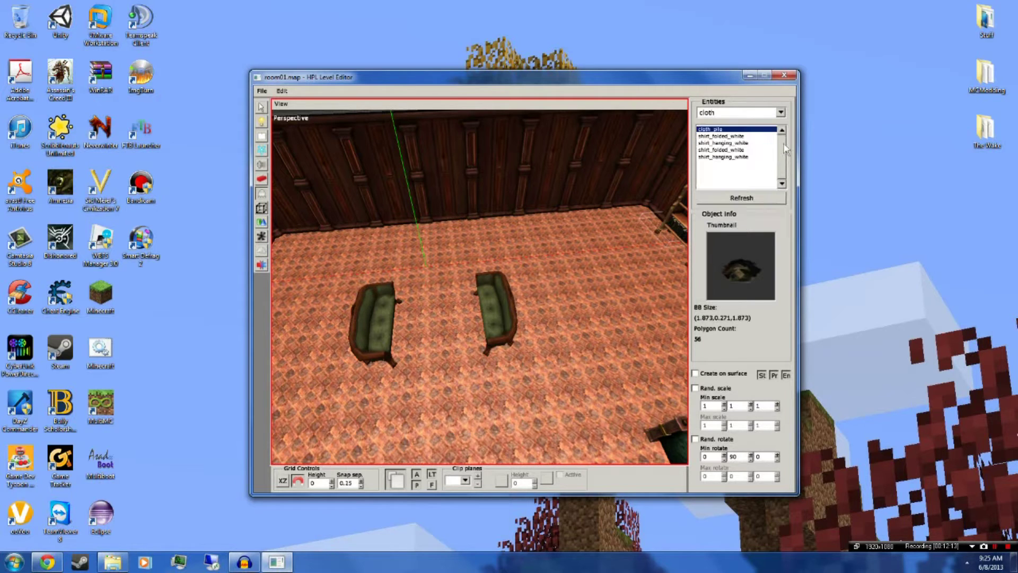
pyautogui.click(781, 113)
pyautogui.scroll(-2, 784, 156)
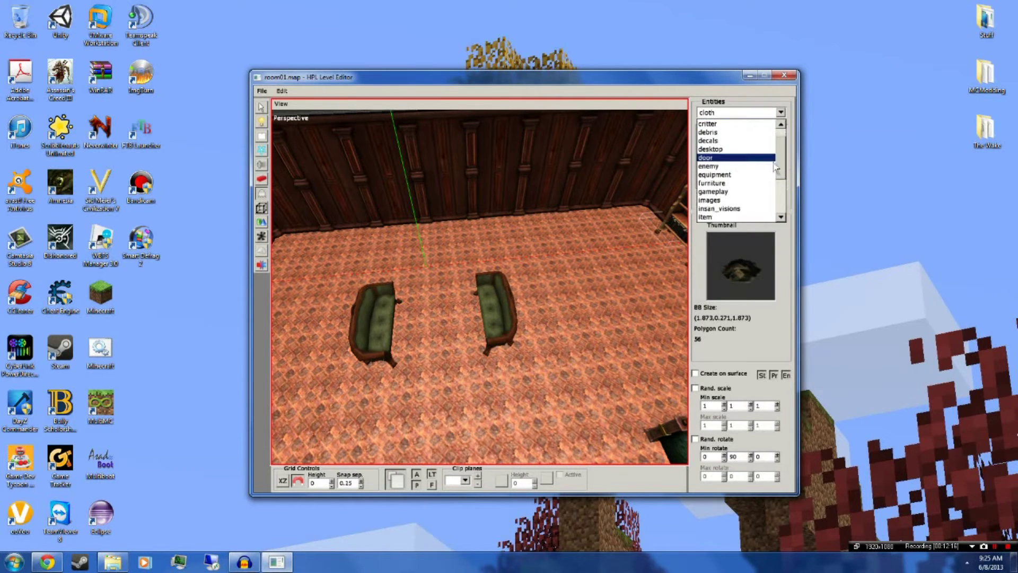
pyautogui.click(744, 169)
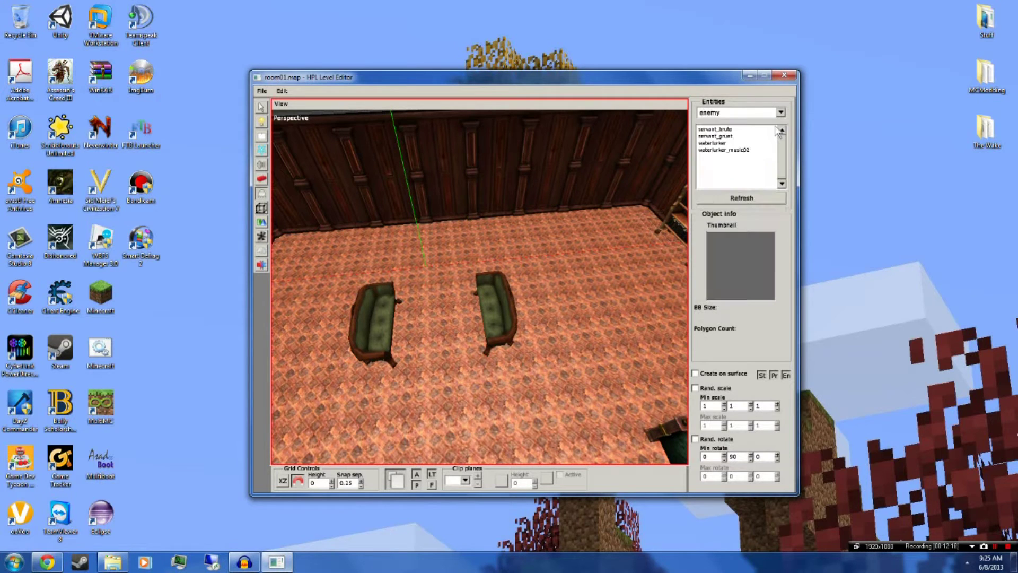
# Switch the entity category to furniture and preview the models from work_desk back through the tables to table_nice_round.
pyautogui.click(781, 112)
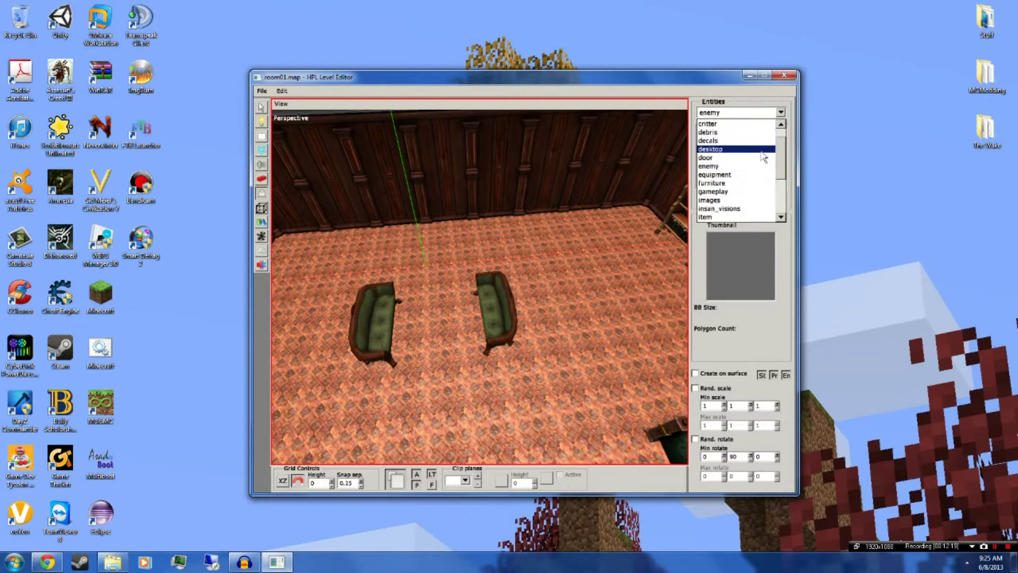
pyautogui.click(729, 185)
pyautogui.scroll(-8, 752, 153)
pyautogui.click(737, 157)
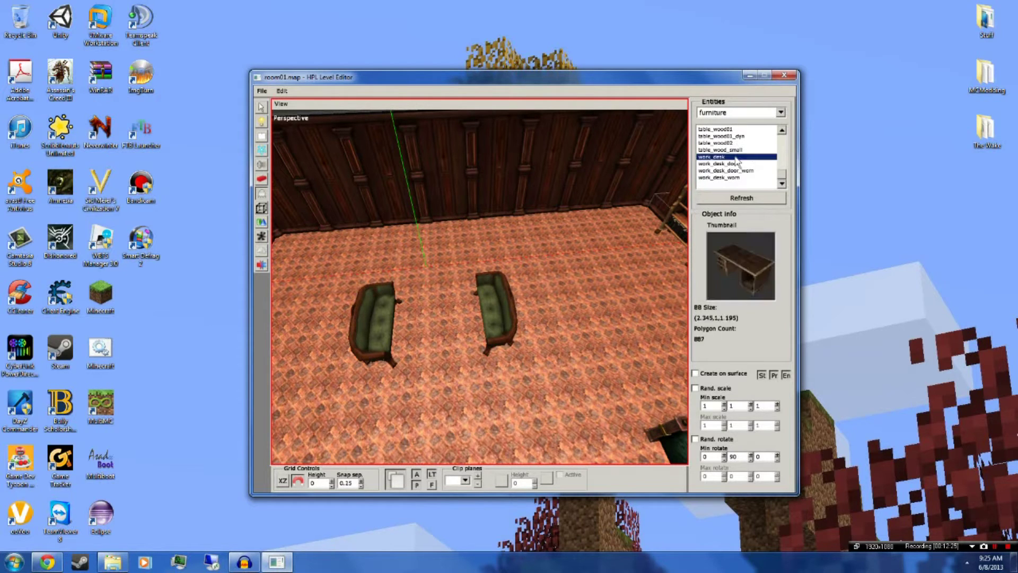
pyautogui.press('Up')
pyautogui.press('Up')
pyautogui.press('Up')
pyautogui.press('Up')
pyautogui.press('Up')
pyautogui.press('Up')
pyautogui.press('Up')
pyautogui.press('Up')
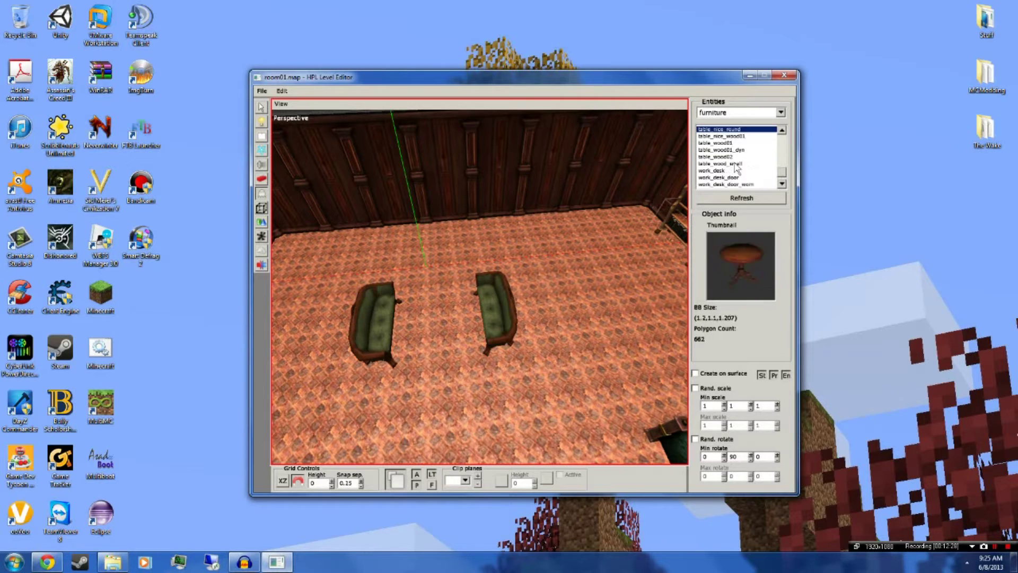
# Preview the furniture models from table_nice_round back through the stoves to chest_of_drawers_simple_broken.
pyautogui.press('Up')
pyautogui.press('Up')
pyautogui.press('Up')
pyautogui.press('Up')
pyautogui.press('Up')
pyautogui.press('Up')
pyautogui.press('Up')
pyautogui.press('Up')
pyautogui.press('Up')
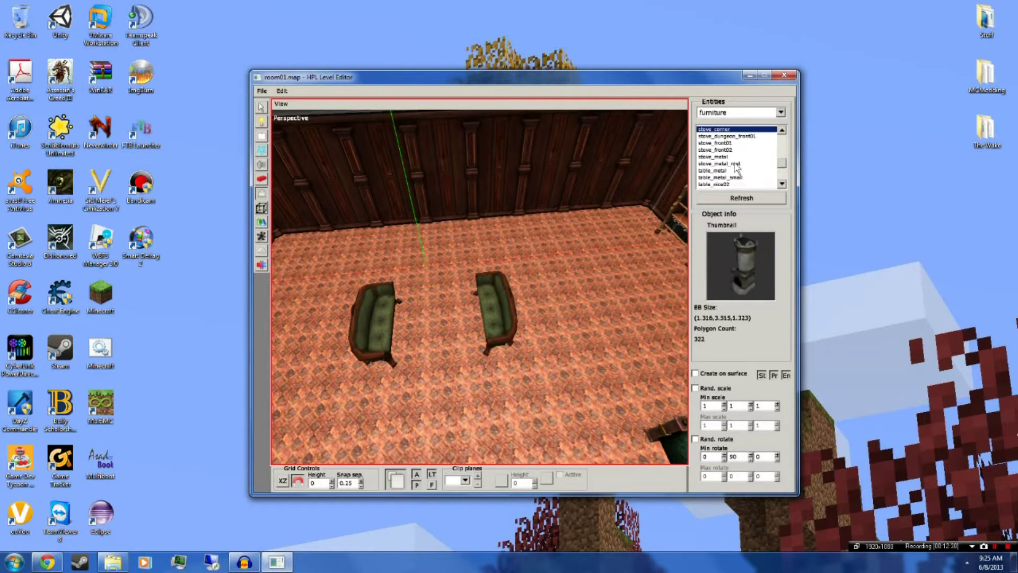
pyautogui.press('Up')
pyautogui.press('Up')
pyautogui.press('Up')
pyautogui.press('Up')
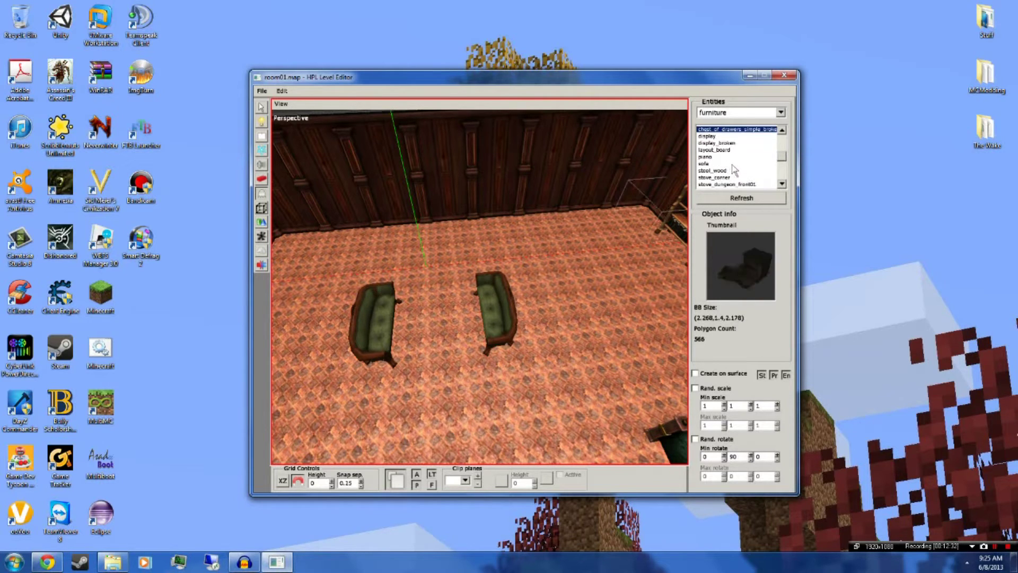
# Place the piano against the wall near the bookcase with a Y rotation of 180.
pyautogui.press('Down')
pyautogui.press('Down')
pyautogui.press('Down')
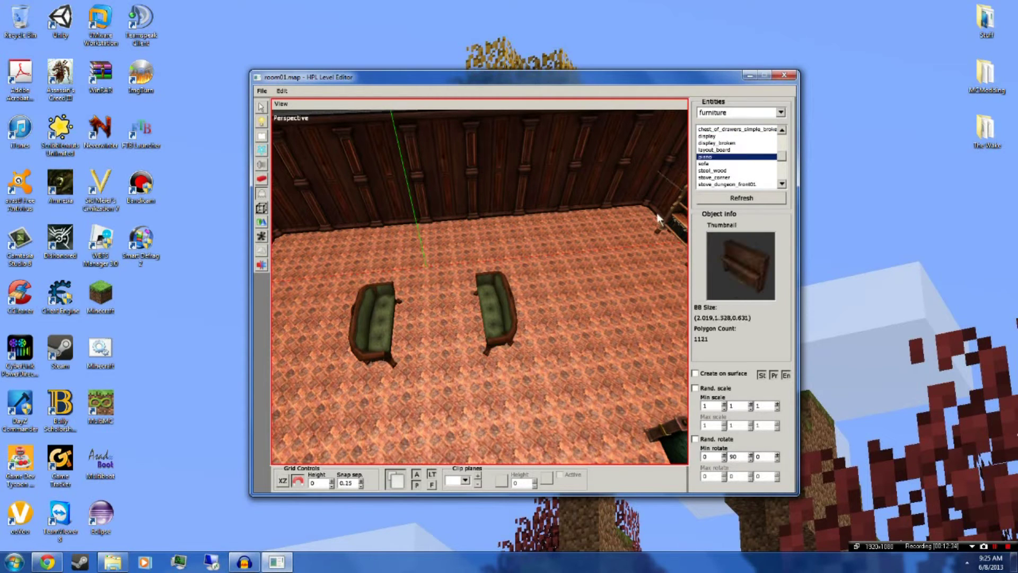
pyautogui.scroll(2, 589, 257)
pyautogui.moveTo(590, 258); pyautogui.dragTo(546, 286, button='middle')
pyautogui.keyDown('shift'); pyautogui.scroll(-1, 546, 281); pyautogui.keyUp('shift')
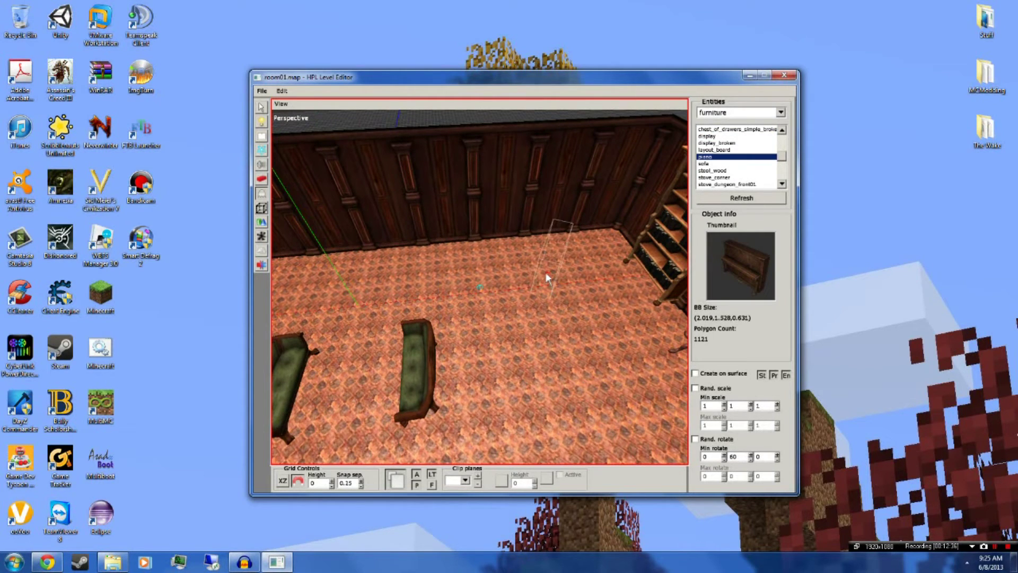
pyautogui.keyDown('shift'); pyautogui.scroll(7, 545, 256); pyautogui.keyUp('shift')
pyautogui.click(525, 240)
pyautogui.moveTo(525, 240)
pyautogui.keyDown('alt'); pyautogui.mouseDown(button='middle')
pyautogui.moveTo(537, 252)
pyautogui.moveTo(583, 244)
pyautogui.moveTo(481, 248)
pyautogui.moveTo(533, 247)
pyautogui.mouseUp(button='middle'); pyautogui.keyUp('alt')
pyautogui.hotkey('ctrl', 'z')
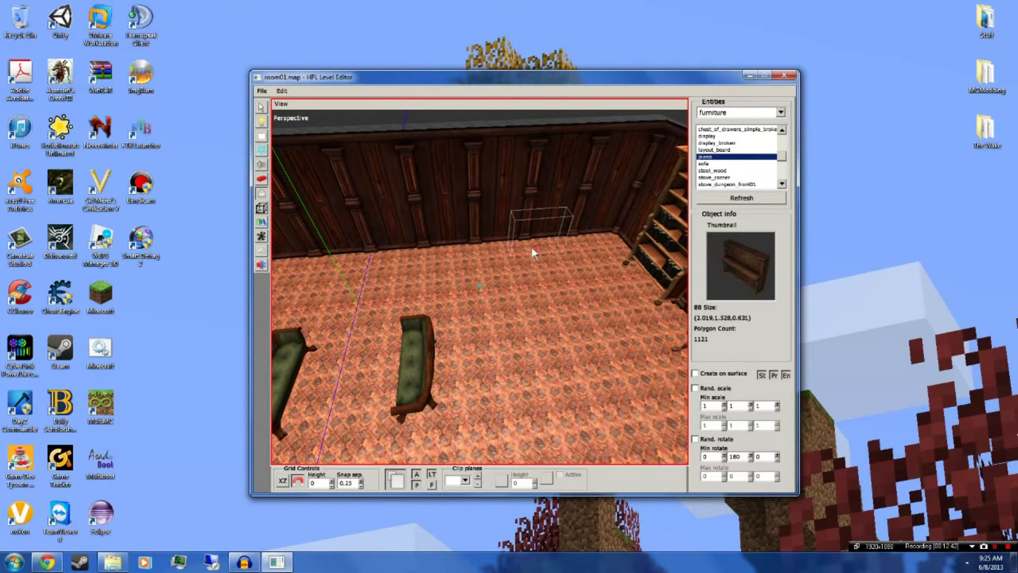
pyautogui.click(526, 245)
pyautogui.keyDown('alt'); pyautogui.moveTo(539, 251); pyautogui.dragTo(540, 292, button='middle'); pyautogui.keyUp('alt')
# Place a stool_wood entity on the floor in front of the piano.
pyautogui.click(714, 170)
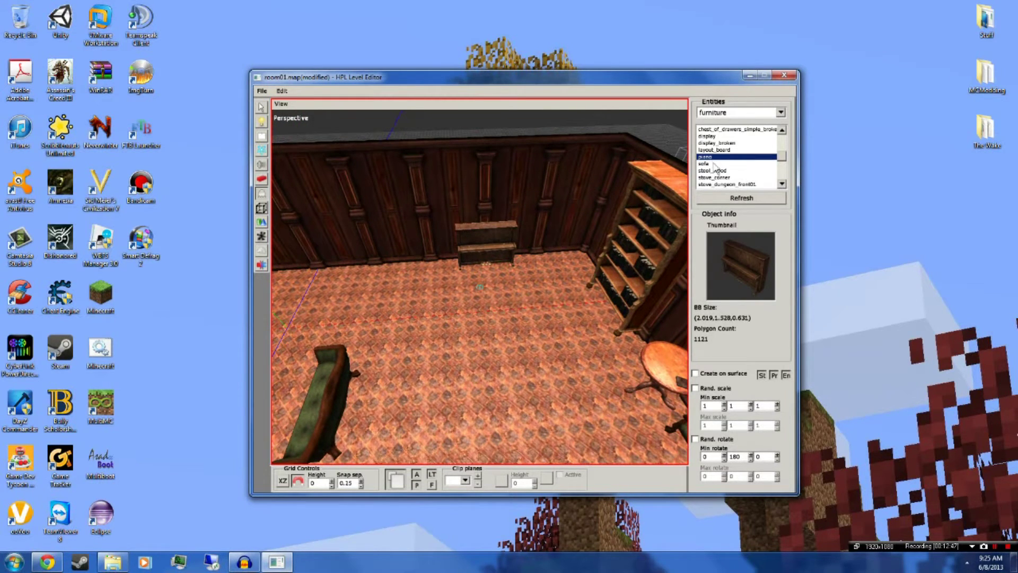
pyautogui.click(485, 272)
pyautogui.keyDown('alt'); pyautogui.moveTo(485, 273); pyautogui.dragTo(611, 260, button='middle'); pyautogui.keyUp('alt')
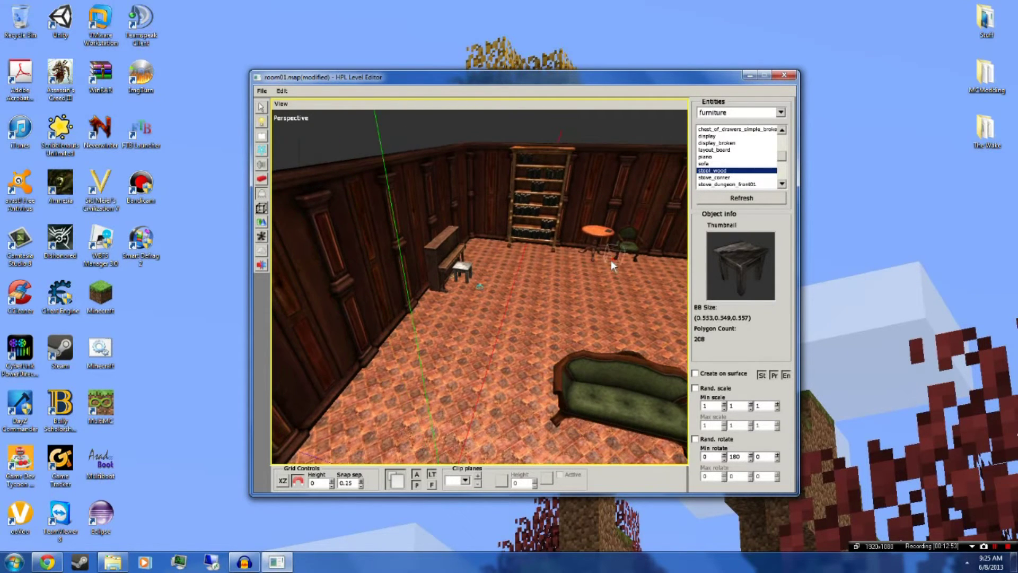
pyautogui.click(467, 283)
pyautogui.keyDown('alt'); pyautogui.moveTo(472, 282); pyautogui.dragTo(501, 339, button='middle'); pyautogui.keyUp('alt')
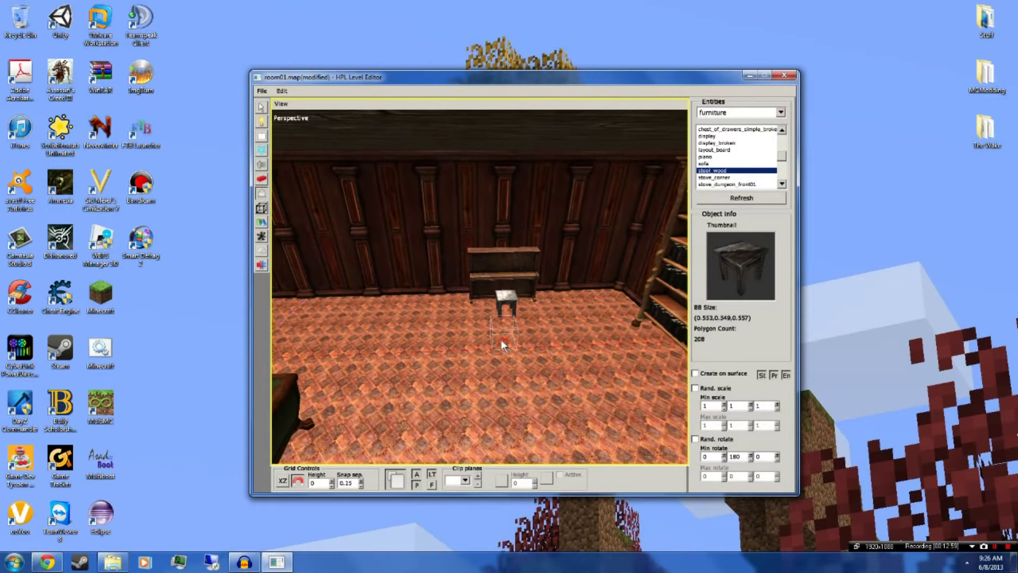
# Switch the entity category to ornament, compare the potted plants and choose pot_plant_small01.
pyautogui.click(780, 113)
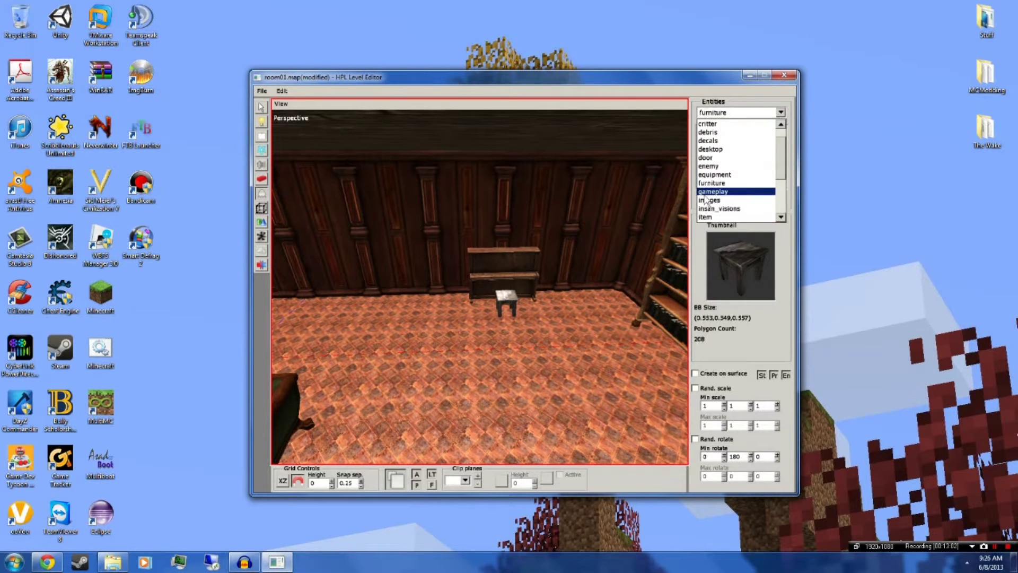
pyautogui.scroll(-4, 734, 181)
pyautogui.scroll(-3, 736, 183)
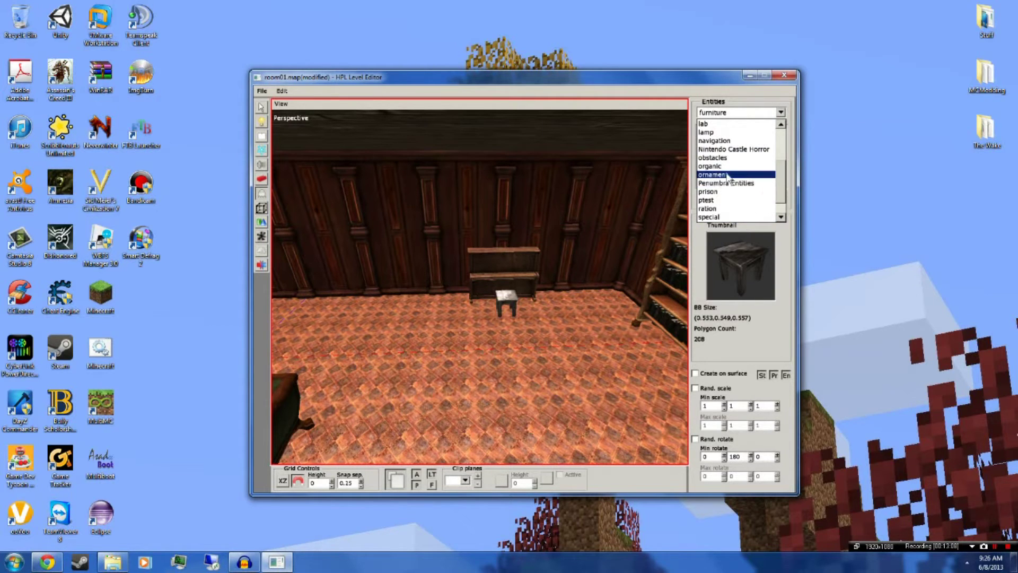
pyautogui.click(730, 175)
pyautogui.scroll(-10, 729, 177)
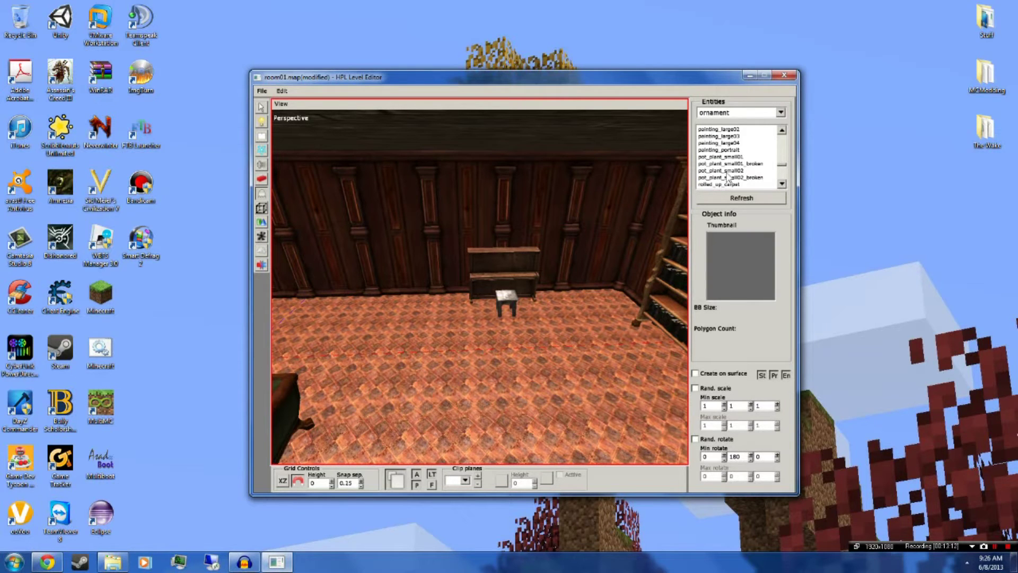
pyautogui.click(731, 157)
pyautogui.click(734, 164)
pyautogui.click(735, 170)
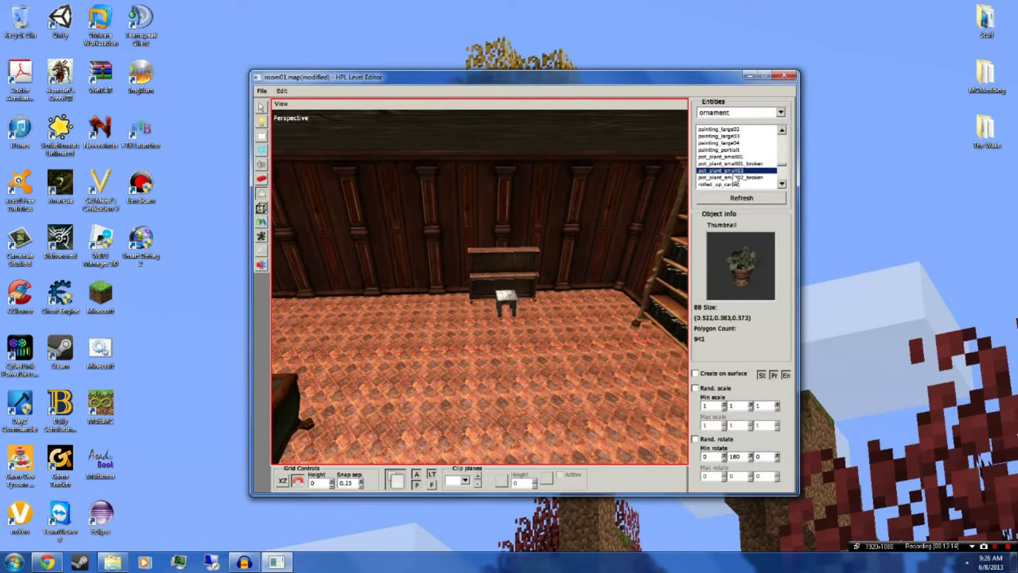
pyautogui.click(736, 184)
pyautogui.click(745, 157)
pyautogui.click(742, 150)
# Enable Create on surface and place the potted plant on one end of the piano's top.
pyautogui.scroll(6, 523, 235)
pyautogui.keyDown('alt'); pyautogui.moveTo(525, 233); pyautogui.dragTo(532, 264, button='middle'); pyautogui.keyUp('alt')
pyautogui.scroll(-1, 533, 262)
pyautogui.click(695, 373)
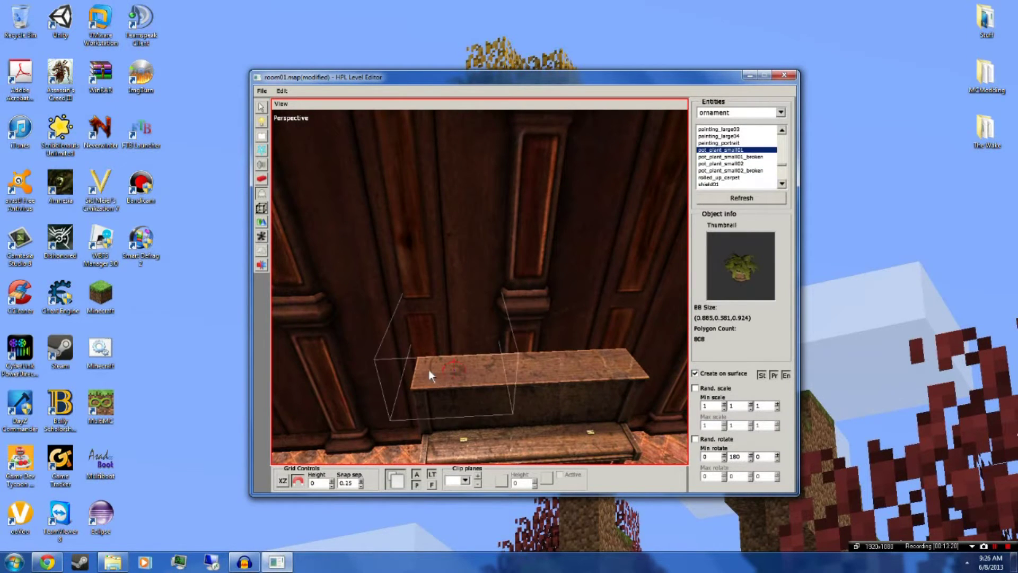
pyautogui.click(446, 375)
pyautogui.moveTo(504, 378)
pyautogui.keyDown('alt'); pyautogui.mouseDown(button='middle')
pyautogui.moveTo(535, 349)
pyautogui.moveTo(566, 362)
pyautogui.moveTo(522, 373)
pyautogui.mouseUp(button='middle'); pyautogui.keyUp('alt')
pyautogui.hotkey('ctrl', 'z')
pyautogui.click(509, 348)
pyautogui.keyDown('alt'); pyautogui.moveTo(509, 348); pyautogui.dragTo(482, 286, button='middle'); pyautogui.keyUp('alt')
# Preview further ornament models, from rolled_up_carpet and shield01 back to the banners.
pyautogui.click(727, 178)
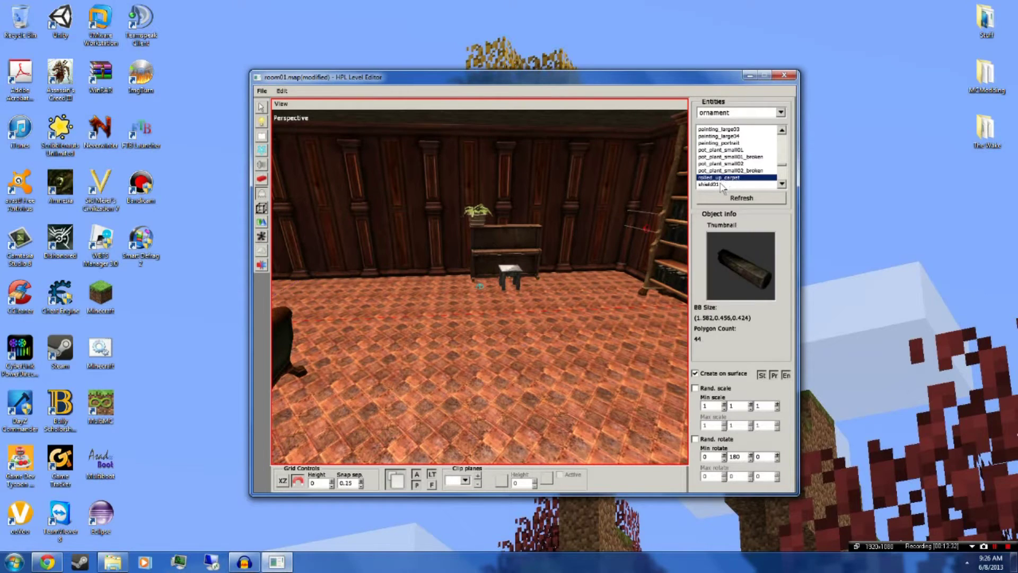
pyautogui.click(720, 184)
pyautogui.click(720, 185)
pyautogui.moveTo(554, 243)
pyautogui.keyDown('alt'); pyautogui.mouseDown(button='middle')
pyautogui.moveTo(365, 272)
pyautogui.moveTo(449, 262)
pyautogui.moveTo(424, 277)
pyautogui.moveTo(465, 243)
pyautogui.moveTo(570, 221)
pyautogui.moveTo(593, 306)
pyautogui.mouseUp(button='middle'); pyautogui.keyUp('alt')
pyautogui.scroll(3, 740, 159)
pyautogui.scroll(5, 741, 162)
pyautogui.click(716, 166)
pyautogui.click(714, 178)
pyautogui.scroll(4, 714, 176)
pyautogui.click(725, 165)
pyautogui.scroll(3, 726, 141)
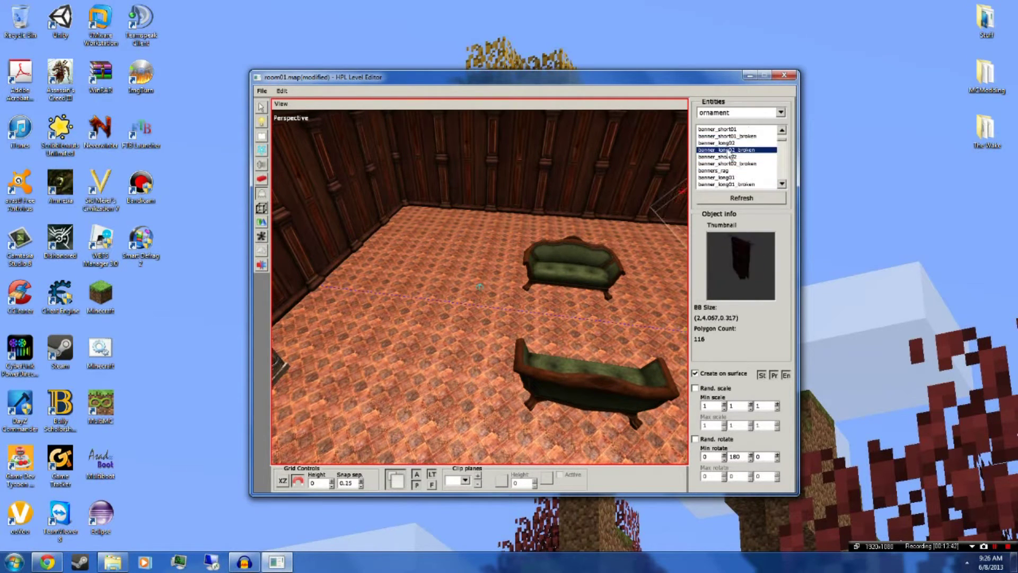
# Switch the entity category to furniture and go through the models to select table_nice02.
pyautogui.click(781, 113)
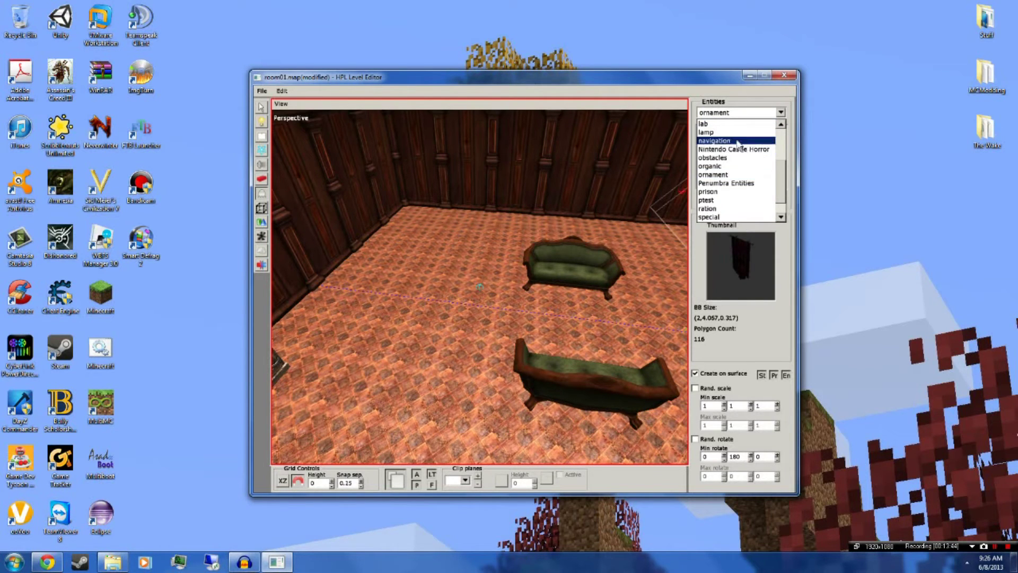
pyautogui.scroll(2, 735, 154)
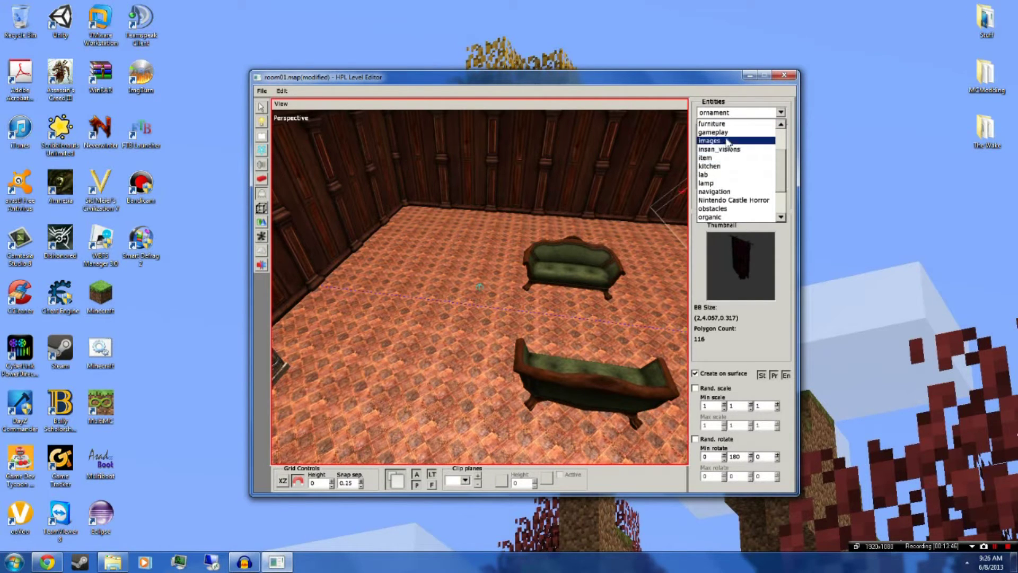
pyautogui.click(733, 126)
pyautogui.click(735, 143)
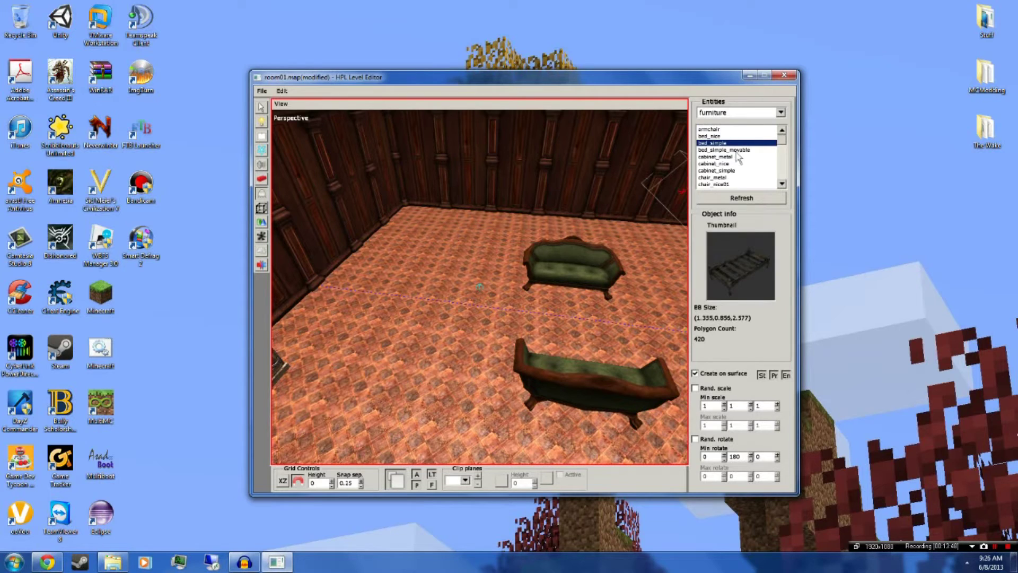
pyautogui.click(738, 150)
pyautogui.press('Down')
pyautogui.press('Down')
pyautogui.press('Down')
pyautogui.press('Down')
pyautogui.press('Down')
pyautogui.press('Down')
pyautogui.press('Down')
pyautogui.press('Down')
pyautogui.press('Down')
pyautogui.press('Down')
pyautogui.press('Down')
pyautogui.press('Down')
pyautogui.press('Down')
pyautogui.press('Down')
pyautogui.press('Down')
pyautogui.press('Down')
pyautogui.press('Down')
pyautogui.press('Down')
pyautogui.press('Down')
pyautogui.press('Down')
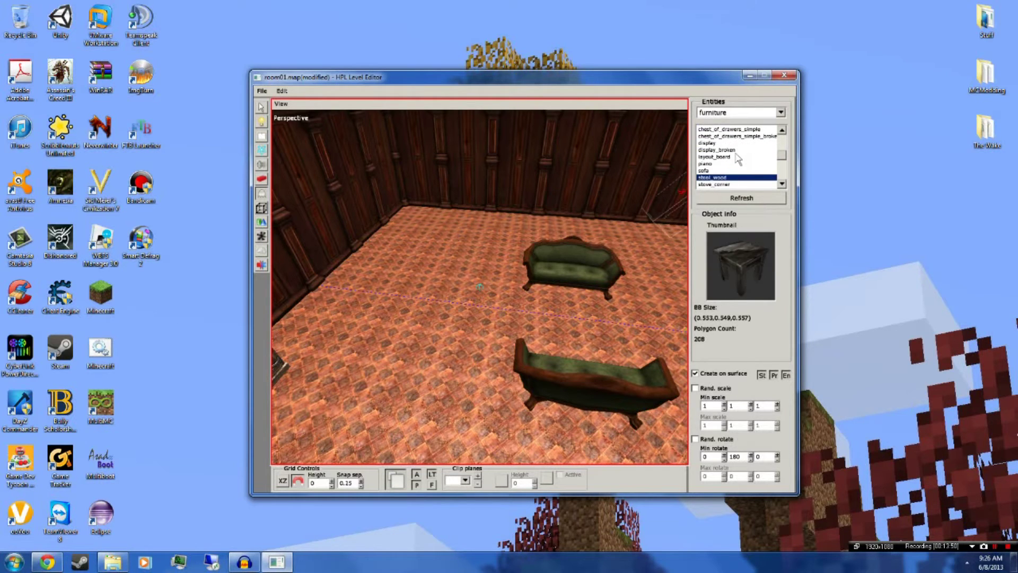
pyautogui.press('Down')
pyautogui.press('Down')
pyautogui.press('Down')
pyautogui.press('Down')
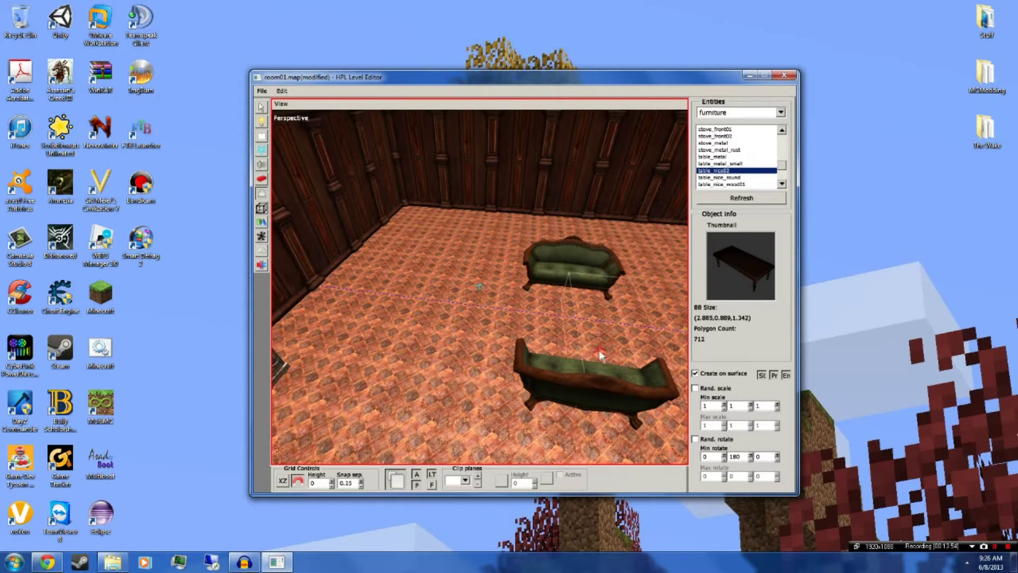
# Place the table between the two facing sofas with a Y rotation of 90.
pyautogui.moveTo(595, 311); pyautogui.dragTo(578, 320)
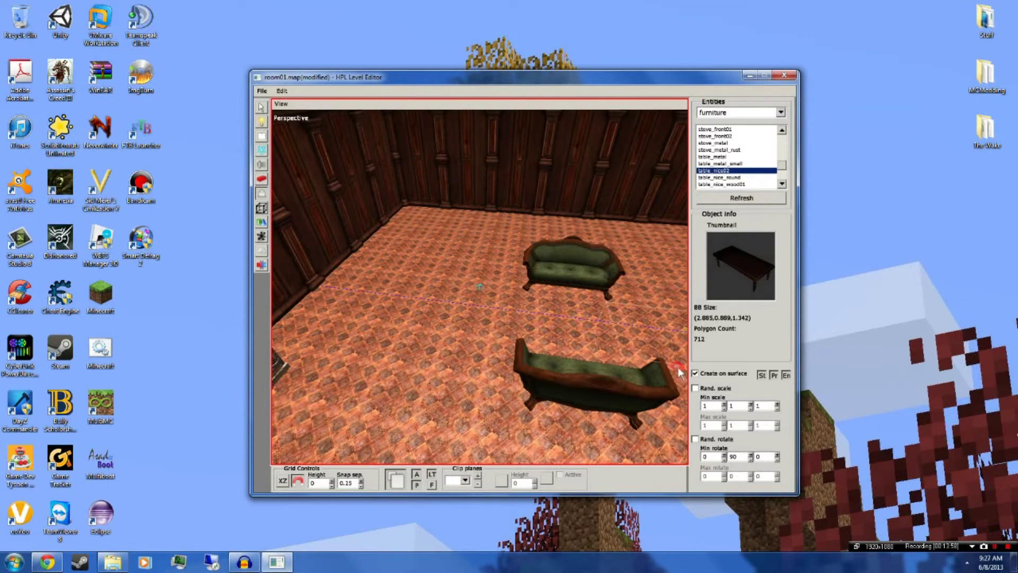
pyautogui.click(577, 326)
pyautogui.keyDown('alt'); pyautogui.moveTo(577, 326); pyautogui.dragTo(418, 302); pyautogui.keyUp('alt')
pyautogui.hotkey('ctrl', 'z')
pyautogui.click(499, 341)
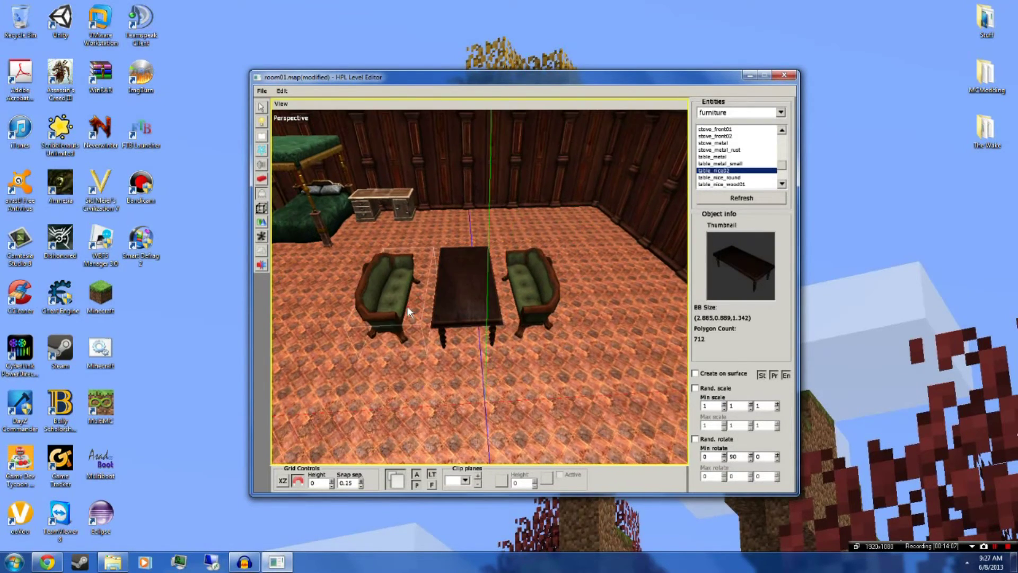
# Move the two sofas away from the table, sofa_2 to X 1.75 and sofa_1 to X -2.25.
pyautogui.click(261, 122)
pyautogui.click(262, 108)
pyautogui.click(373, 275)
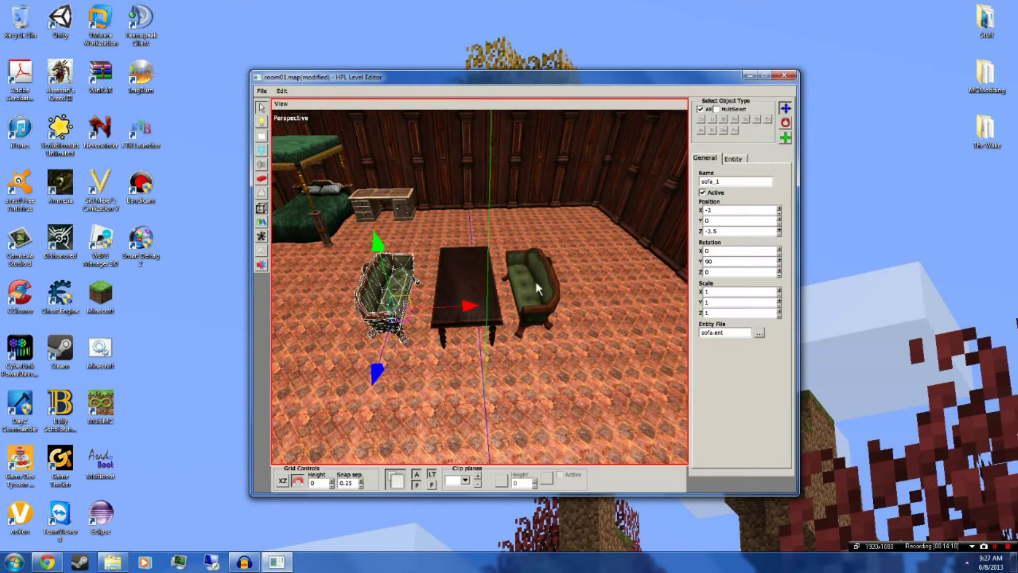
pyautogui.click(554, 287)
pyautogui.moveTo(579, 301); pyautogui.dragTo(612, 302)
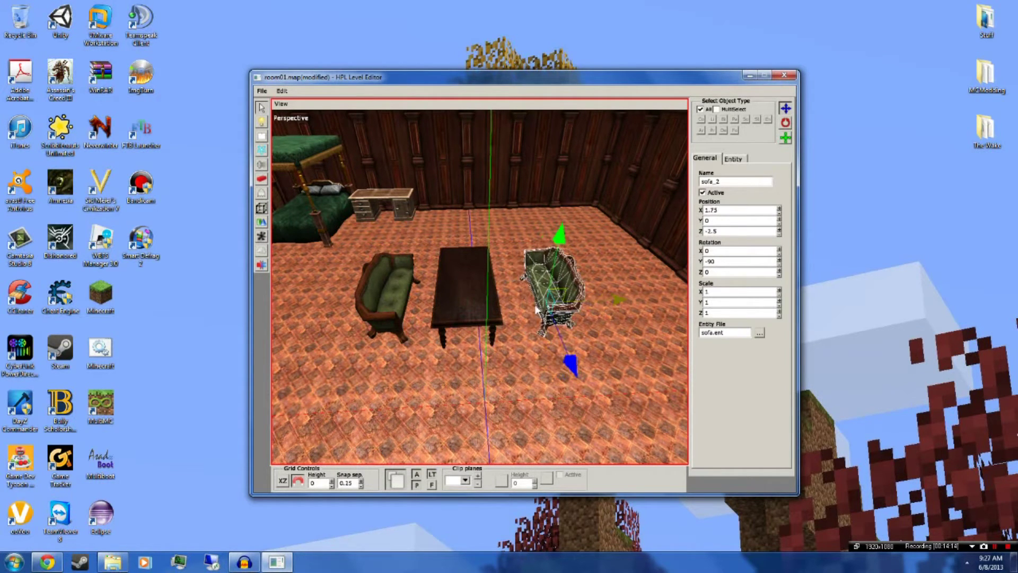
pyautogui.click(394, 300)
pyautogui.moveTo(449, 300); pyautogui.dragTo(453, 309)
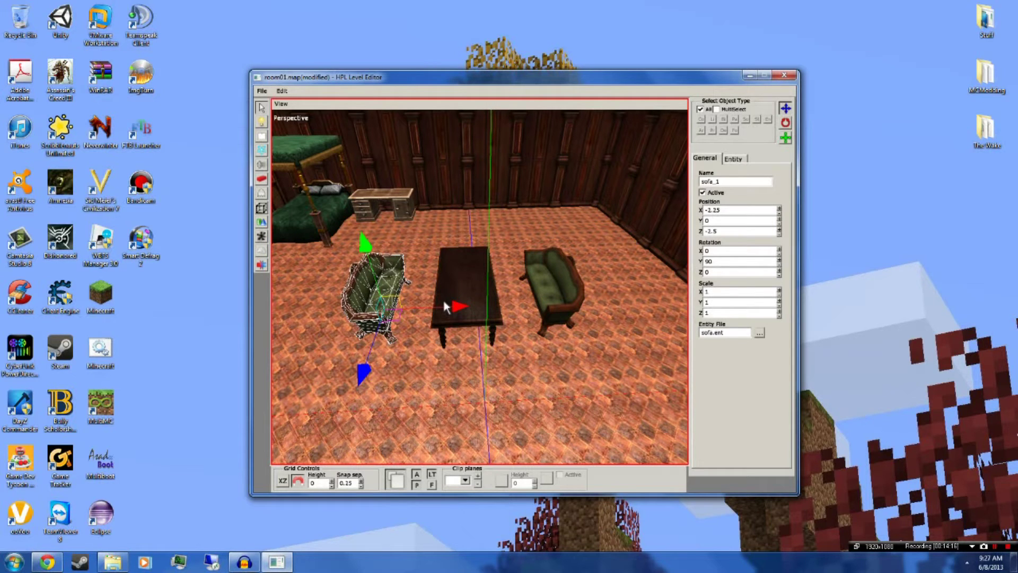
# Look over the room from several sides, examining the wall sections around the sofas and table.
pyautogui.click(358, 439)
pyautogui.keyDown('alt'); pyautogui.moveTo(546, 287); pyautogui.dragTo(443, 336); pyautogui.keyUp('alt')
pyautogui.keyDown('alt'); pyautogui.moveTo(552, 341); pyautogui.dragTo(399, 181); pyautogui.keyUp('alt')
pyautogui.click(494, 219)
pyautogui.click(494, 294)
pyautogui.click(399, 182)
pyautogui.keyDown('alt'); pyautogui.moveTo(546, 271); pyautogui.dragTo(517, 209); pyautogui.keyUp('alt')
pyautogui.click(519, 190)
pyautogui.click(482, 187)
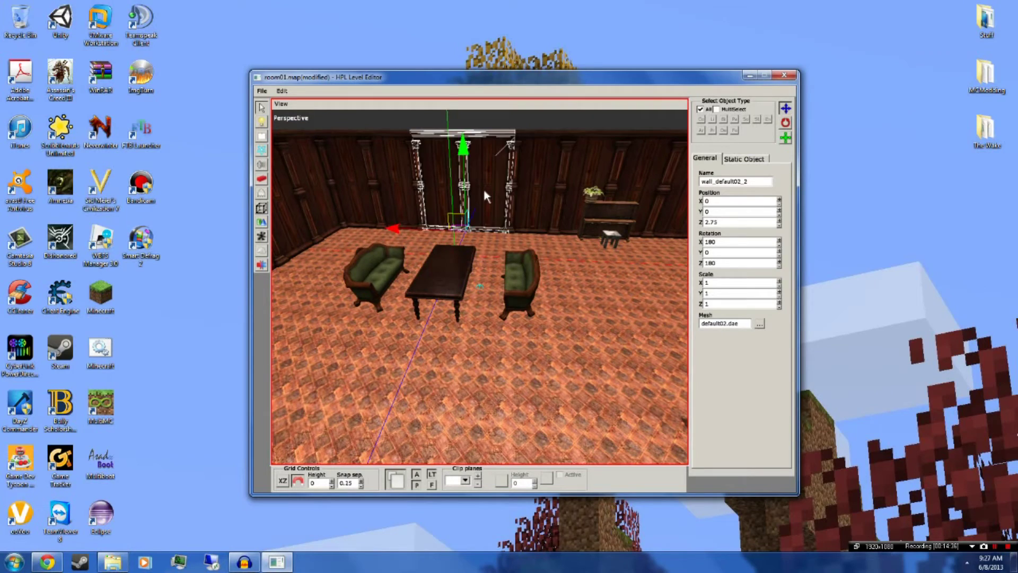
pyautogui.keyDown('alt'); pyautogui.moveTo(517, 234); pyautogui.dragTo(343, 228); pyautogui.keyUp('alt')
pyautogui.click(439, 171)
pyautogui.keyDown('alt'); pyautogui.moveTo(540, 239); pyautogui.dragTo(586, 233); pyautogui.keyUp('alt')
pyautogui.click(640, 222)
pyautogui.click(459, 179)
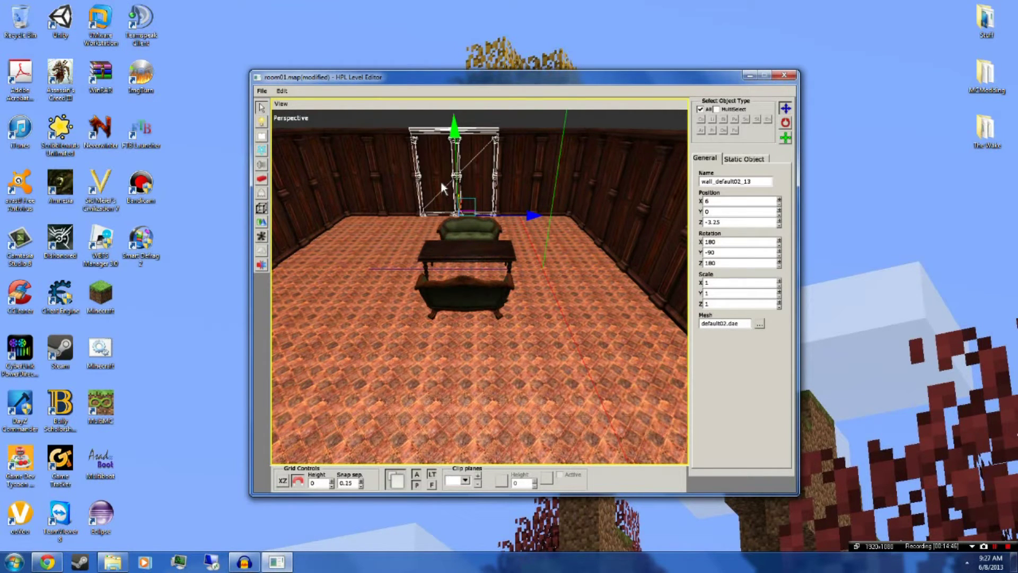
pyautogui.keyDown('alt'); pyautogui.moveTo(558, 299); pyautogui.dragTo(498, 256); pyautogui.keyUp('alt')
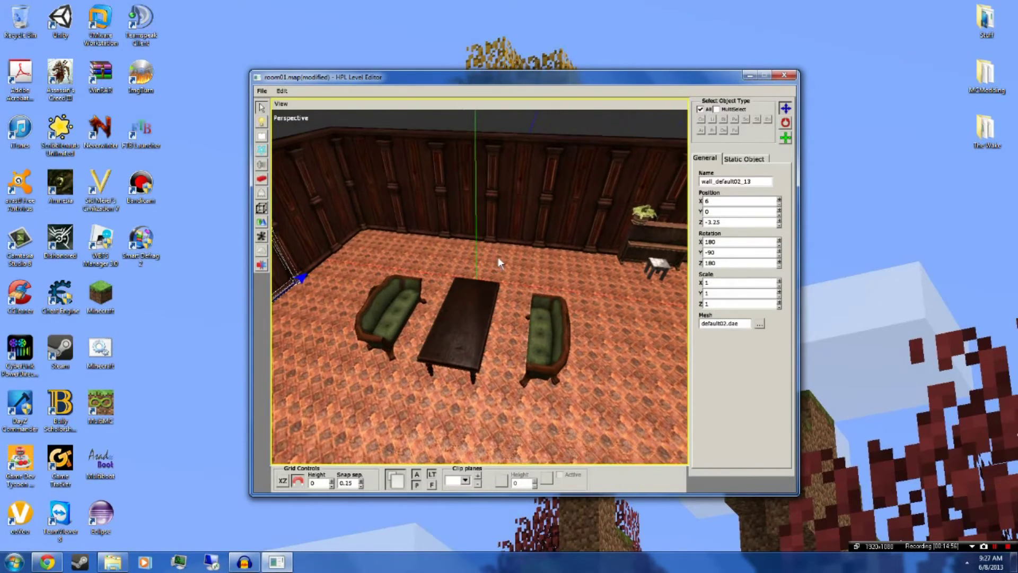
# Look through the available static object categories, from castlebase to spiderdetails.
pyautogui.click(261, 179)
pyautogui.click(261, 165)
pyautogui.click(261, 180)
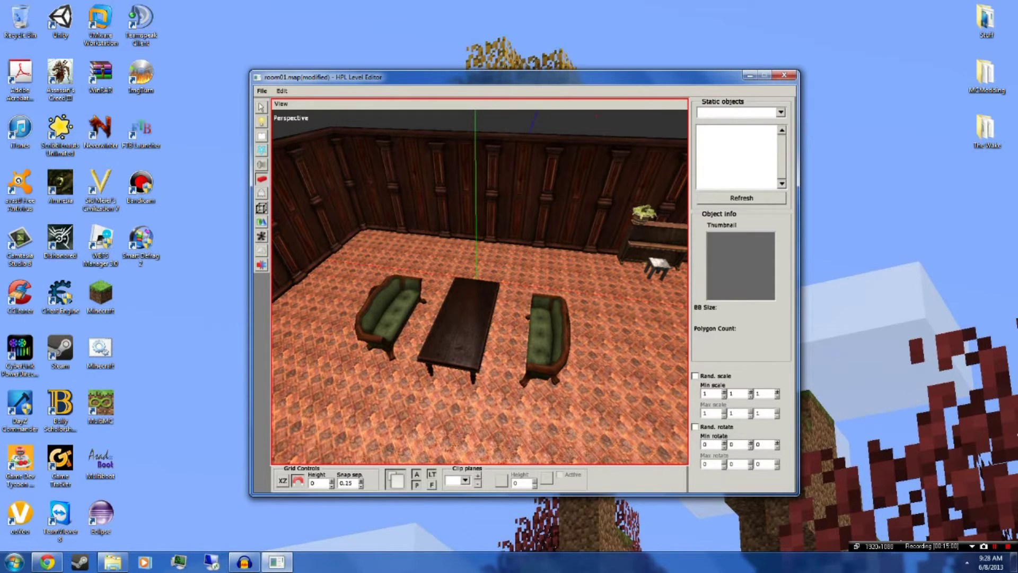
pyautogui.click(780, 113)
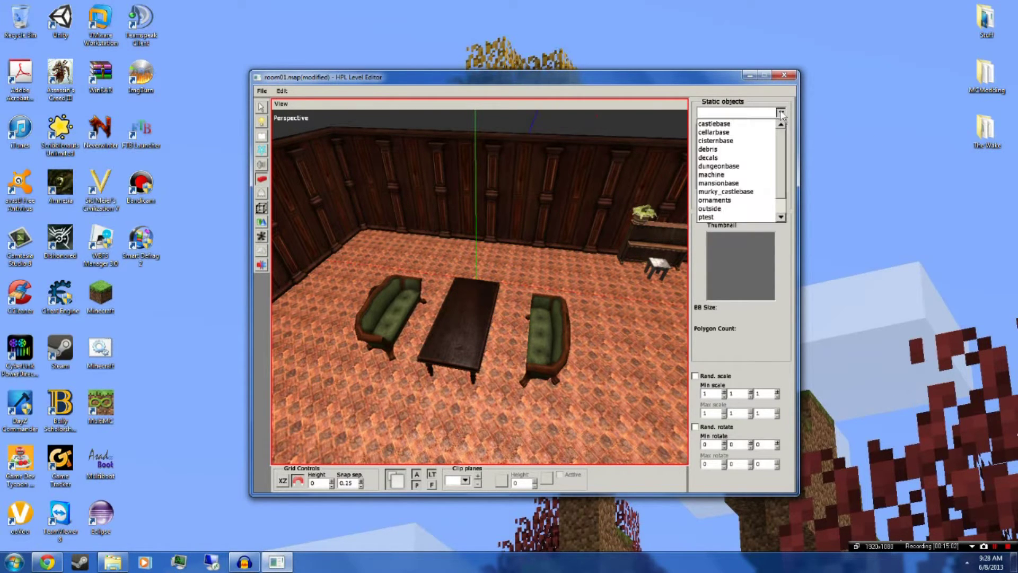
pyautogui.scroll(-1, 781, 165)
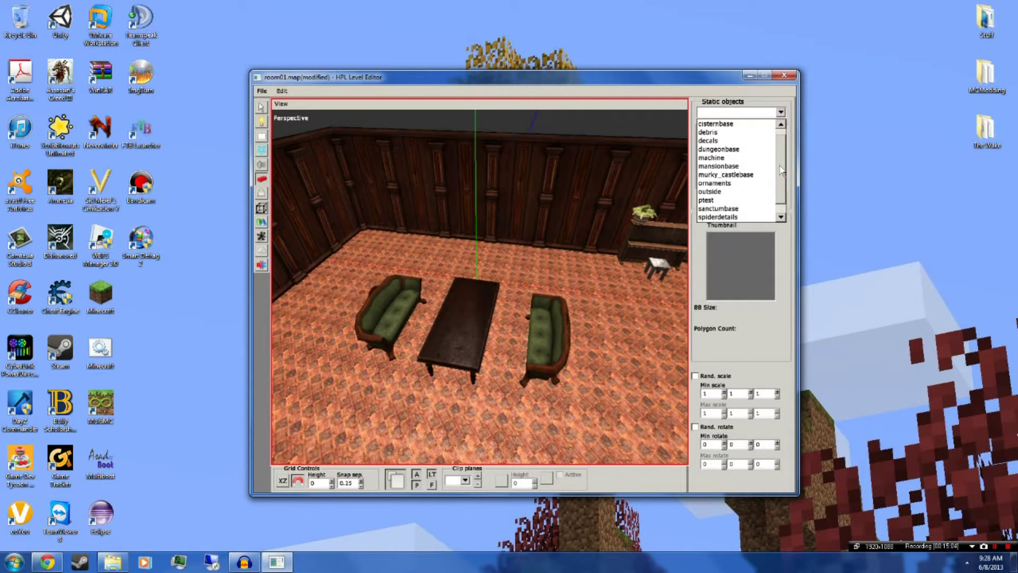
pyautogui.scroll(1, 782, 170)
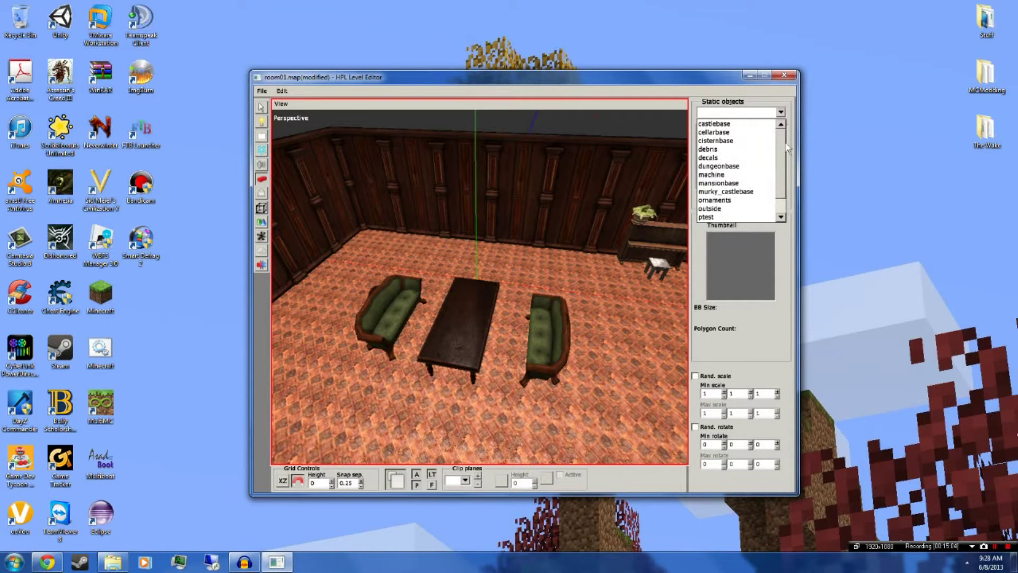
# Look through the furniture entities, from the stools and stoves to the metal, nice and wooden tables.
pyautogui.click(261, 194)
pyautogui.scroll(3, 742, 151)
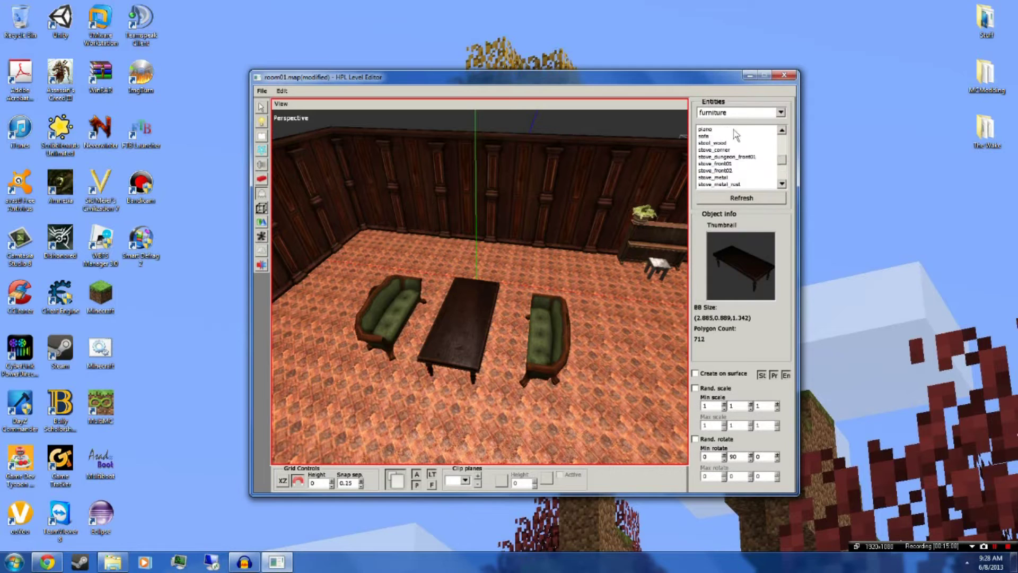
pyautogui.click(726, 157)
pyautogui.click(724, 170)
pyautogui.click(725, 177)
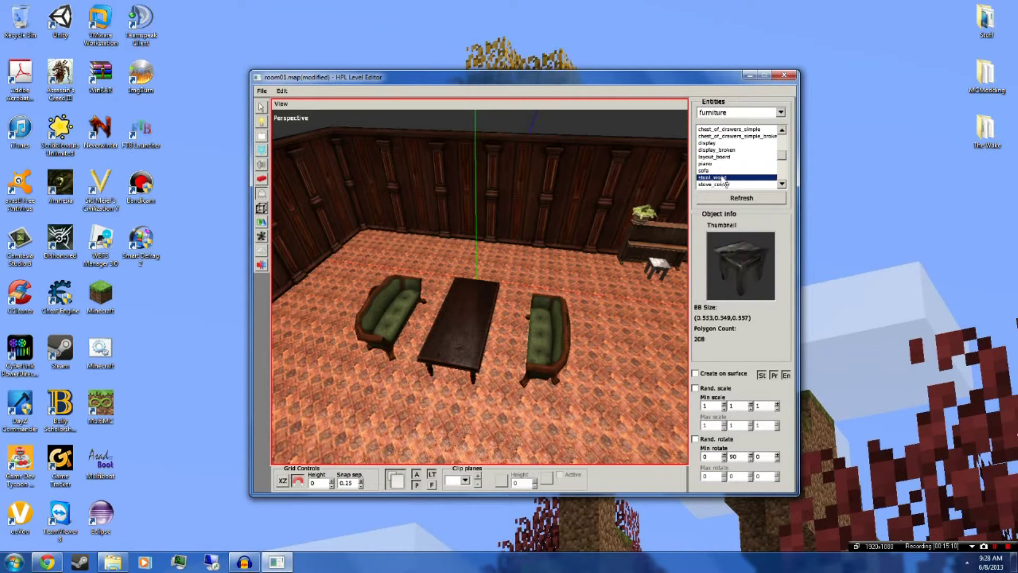
pyautogui.click(722, 184)
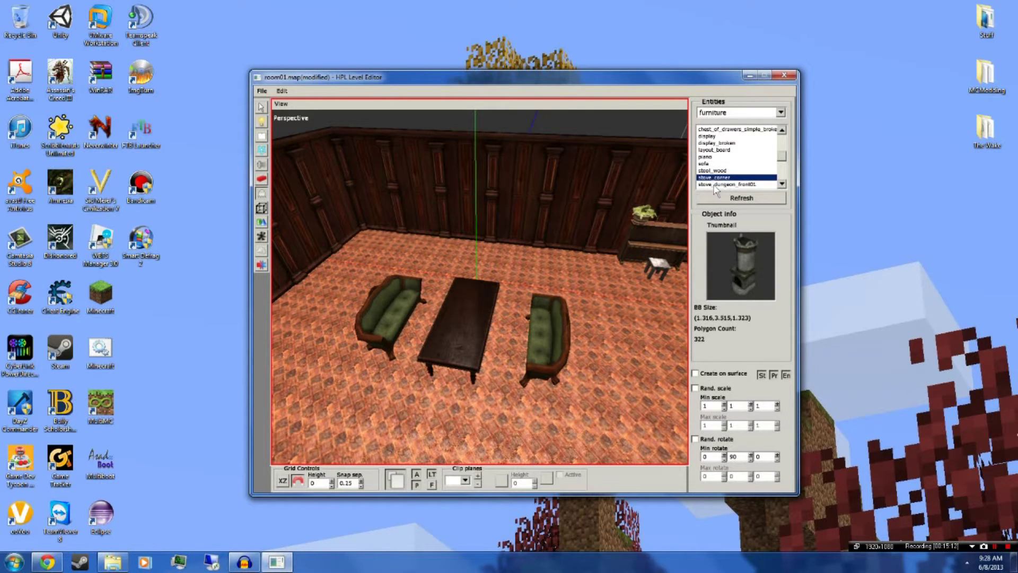
pyautogui.click(730, 185)
pyautogui.click(730, 185)
pyautogui.click(730, 185)
pyautogui.click(730, 185)
pyautogui.click(719, 171)
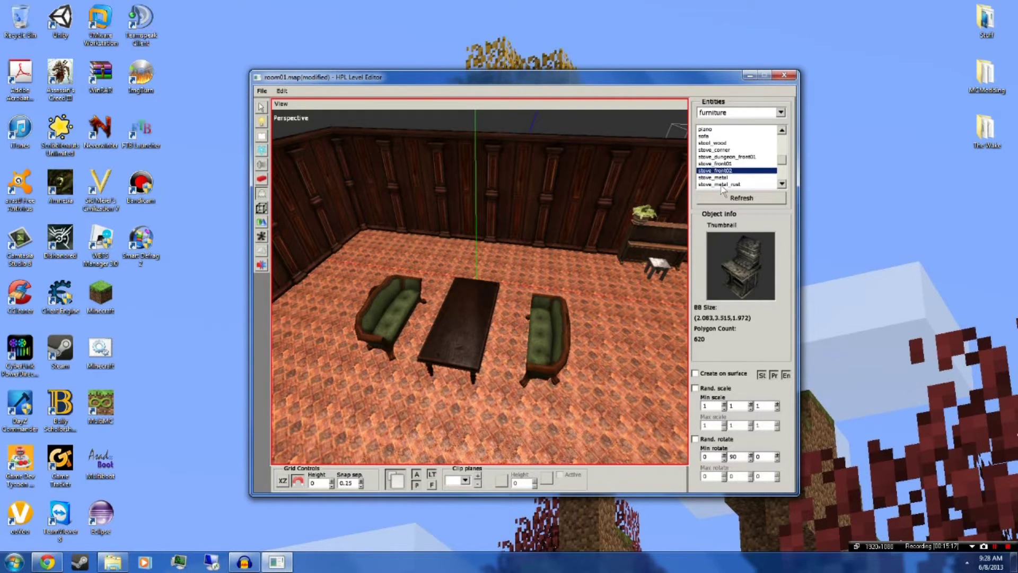
pyautogui.click(724, 183)
pyautogui.click(725, 184)
pyautogui.click(724, 184)
pyautogui.click(725, 185)
pyautogui.click(724, 185)
pyautogui.click(725, 186)
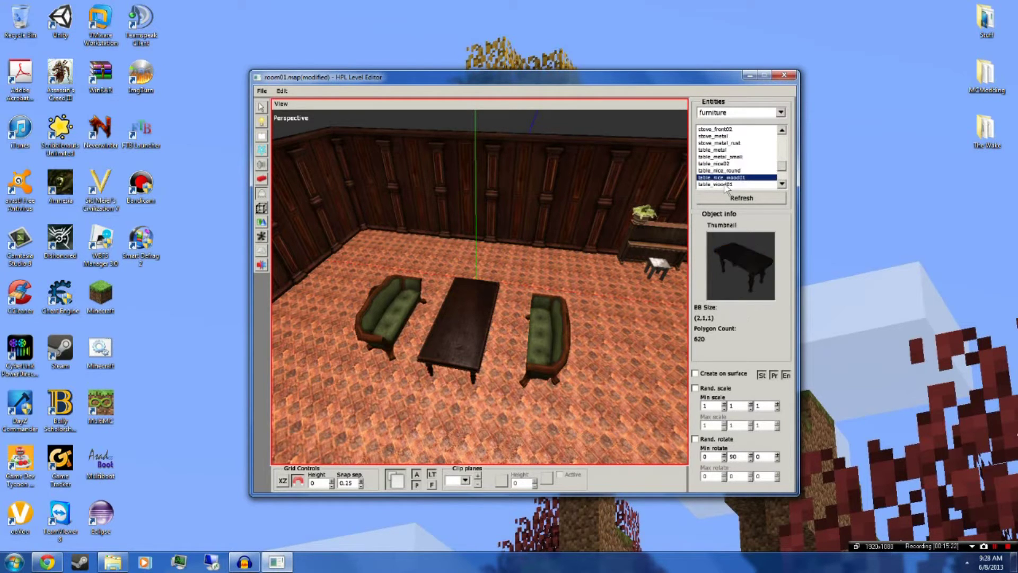
pyautogui.click(726, 186)
pyautogui.click(726, 185)
pyautogui.click(727, 185)
pyautogui.click(729, 185)
pyautogui.click(729, 184)
pyautogui.click(731, 184)
pyautogui.scroll(4, 764, 169)
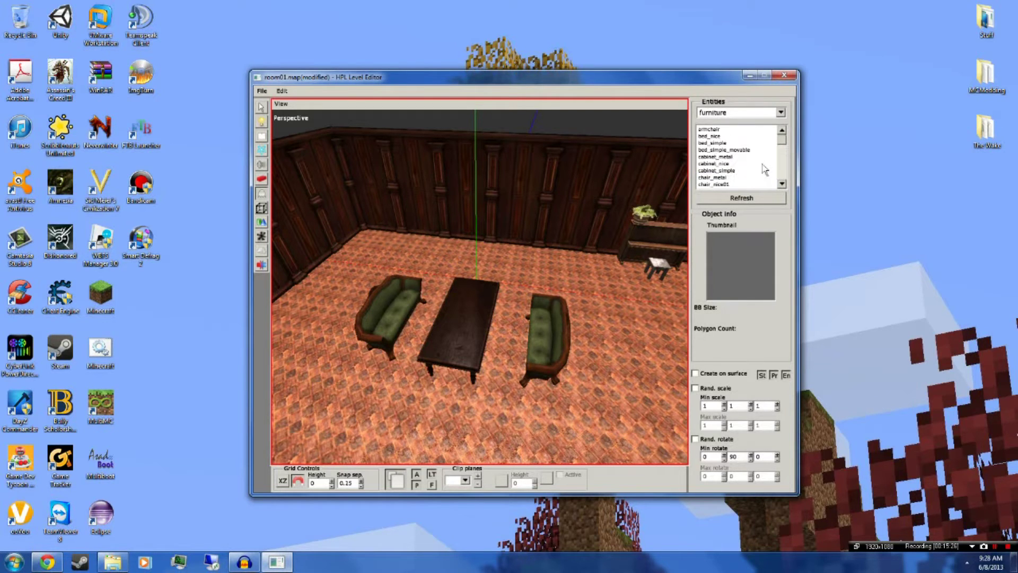
# Check the beds and cabinets among the furniture entities and choose cabinet_nice for placement.
pyautogui.click(736, 142)
pyautogui.click(734, 130)
pyautogui.click(734, 144)
pyautogui.click(735, 152)
pyautogui.click(735, 156)
pyautogui.click(727, 164)
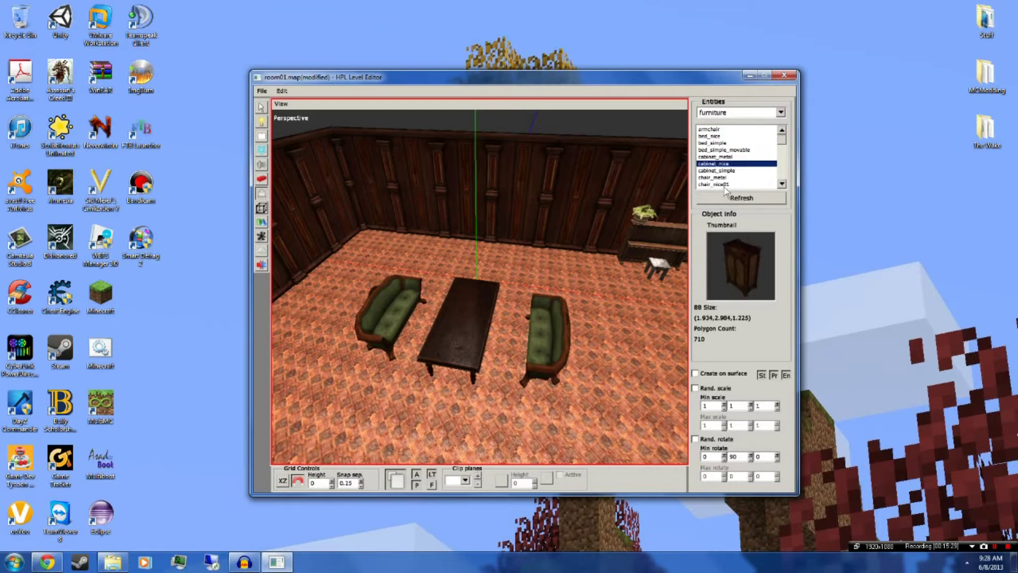
# Try to place the cabinet in the empty corner along the piano's wall, and undo the placement.
pyautogui.moveTo(602, 305)
pyautogui.keyDown('alt'); pyautogui.mouseDown()
pyautogui.moveTo(491, 287)
pyautogui.moveTo(371, 250)
pyautogui.moveTo(345, 237)
pyautogui.moveTo(341, 220)
pyautogui.moveTo(405, 287)
pyautogui.moveTo(396, 260)
pyautogui.moveTo(434, 301)
pyautogui.moveTo(594, 299)
pyautogui.mouseUp(); pyautogui.keyUp('alt')
pyautogui.scroll(-1, 410, 303)
pyautogui.scroll(1, 411, 302)
pyautogui.keyDown('alt'); pyautogui.moveTo(411, 302); pyautogui.dragTo(391, 289); pyautogui.keyUp('alt')
pyautogui.scroll(1, 393, 283)
pyautogui.scroll(-3, 393, 283)
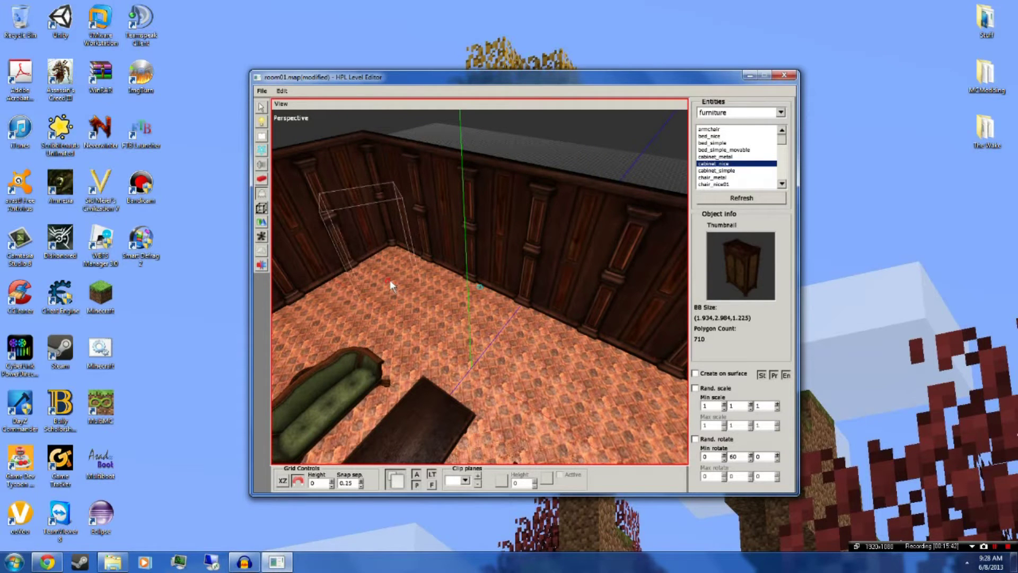
pyautogui.click(389, 266)
pyautogui.moveTo(389, 266)
pyautogui.keyDown('alt'); pyautogui.mouseDown()
pyautogui.moveTo(430, 271)
pyautogui.moveTo(384, 269)
pyautogui.mouseUp(); pyautogui.keyUp('alt')
pyautogui.hotkey('ctrl', 'z')
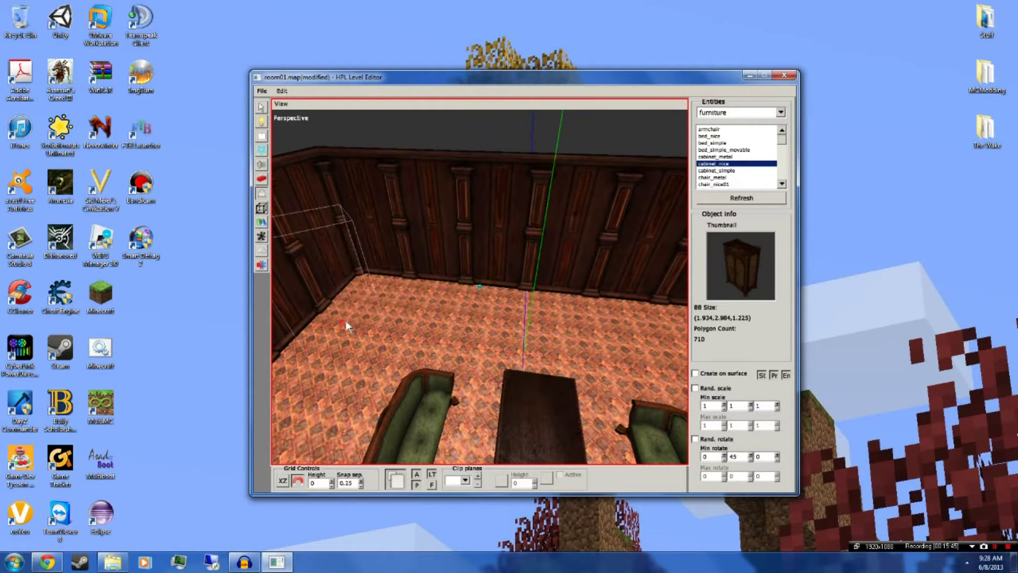
# Place the cabinet_nice diagonally in the empty corner along the piano's wall with a Y rotation of -135.
pyautogui.scroll(-4, 355, 309)
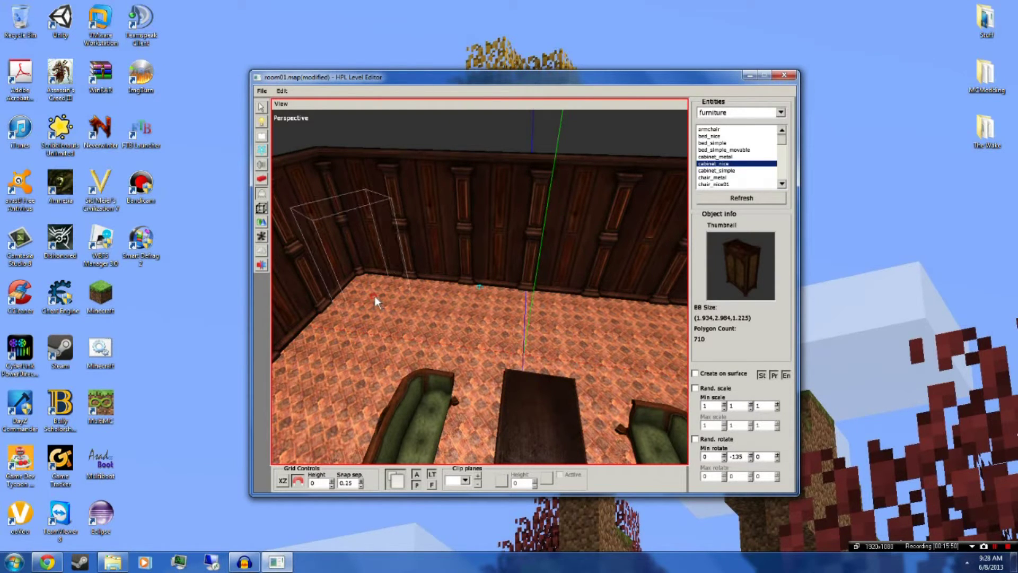
pyautogui.click(376, 301)
pyautogui.keyDown('alt'); pyautogui.moveTo(374, 300); pyautogui.dragTo(442, 305); pyautogui.keyUp('alt')
# Look over the room from several distances, examining how the cabinet stands relative to the sofas and table.
pyautogui.scroll(5, 442, 317)
pyautogui.scroll(-5, 446, 309)
pyautogui.scroll(-6, 507, 293)
pyautogui.keyDown('alt'); pyautogui.moveTo(508, 292); pyautogui.dragTo(563, 250); pyautogui.keyUp('alt')
pyautogui.scroll(5, 505, 283)
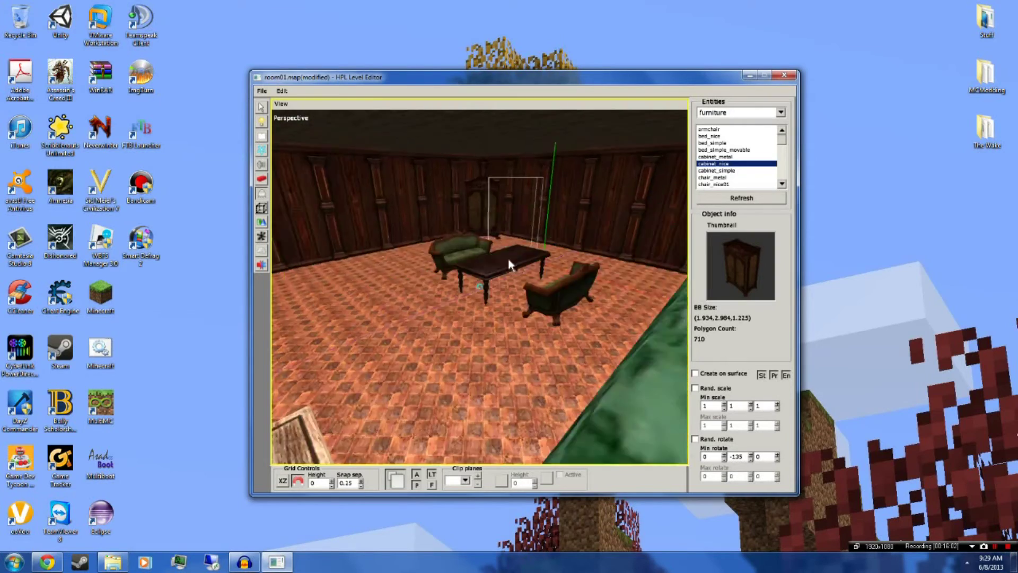
pyautogui.scroll(5, 491, 333)
pyautogui.scroll(-5, 486, 321)
pyautogui.scroll(3, 546, 257)
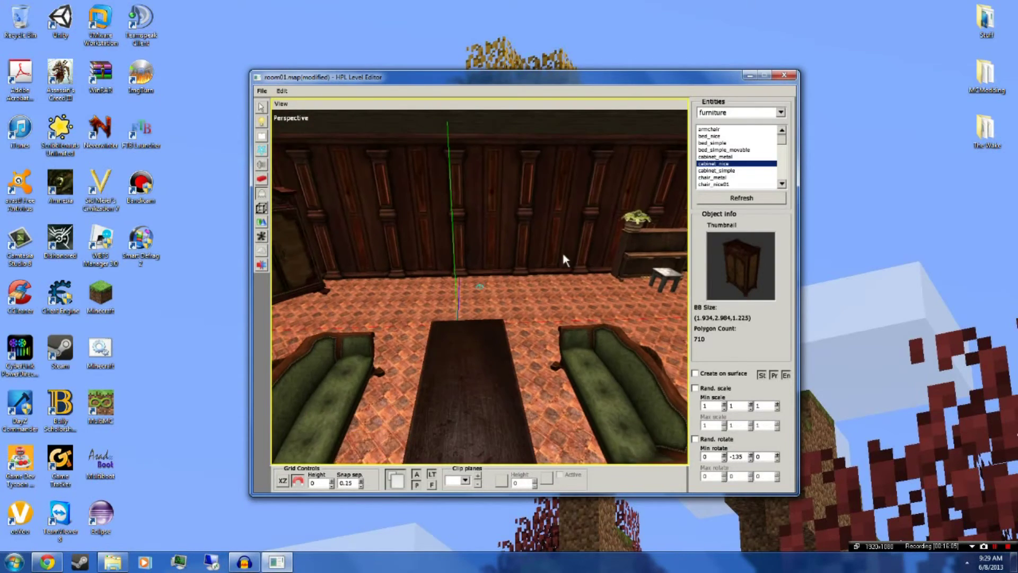
# Examine the wall sections between the cabinet and the piano, the opposite side of the room and its empty corner.
pyautogui.click(261, 107)
pyautogui.click(466, 212)
pyautogui.keyDown('alt'); pyautogui.moveTo(583, 287); pyautogui.dragTo(517, 285); pyautogui.keyUp('alt')
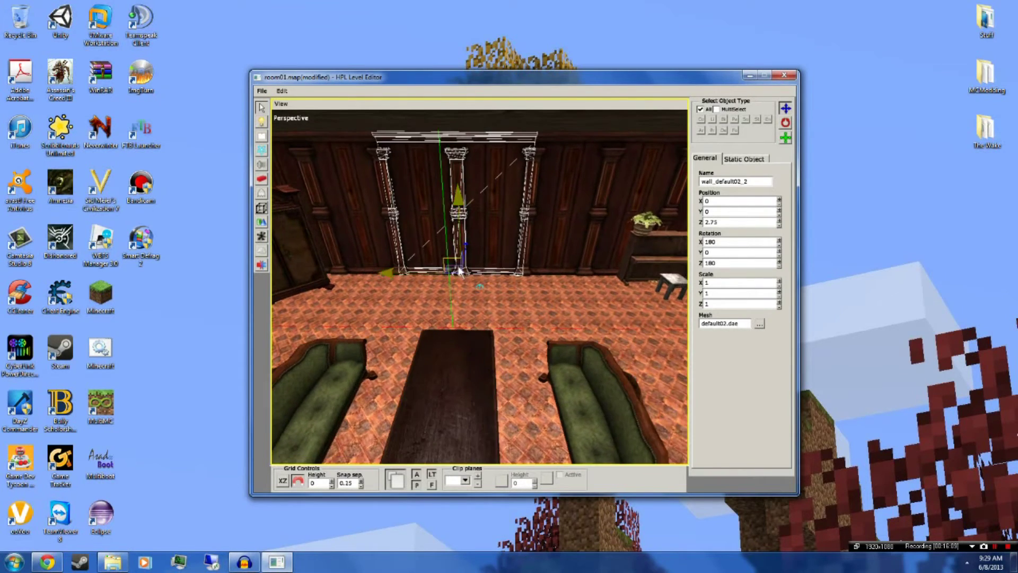
pyautogui.keyDown('alt'); pyautogui.moveTo(459, 272); pyautogui.dragTo(330, 264); pyautogui.keyUp('alt')
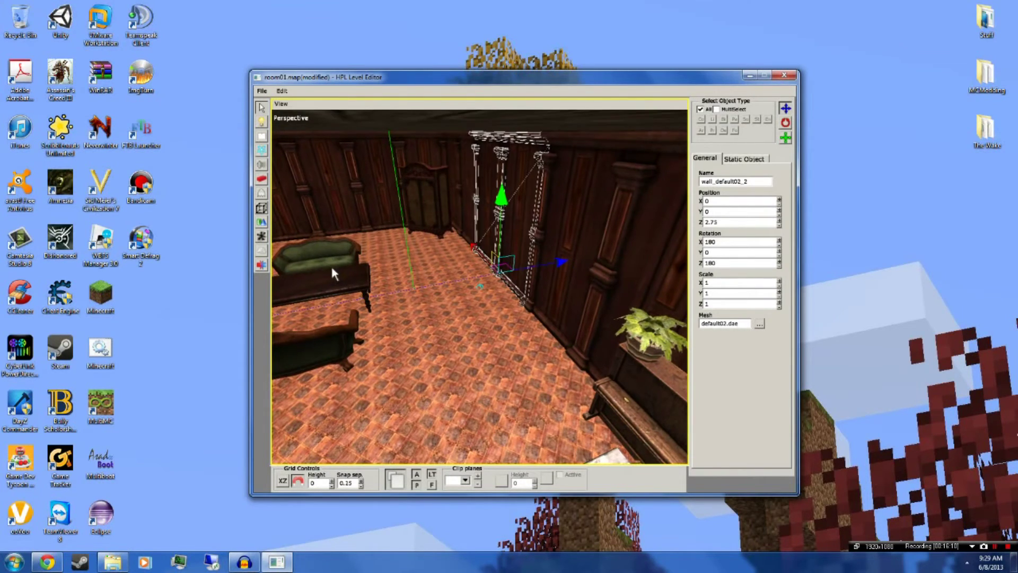
pyautogui.click(418, 313)
pyautogui.keyDown('alt'); pyautogui.moveTo(433, 274); pyautogui.dragTo(368, 251); pyautogui.keyUp('alt')
pyautogui.click(414, 228)
pyautogui.scroll(-5, 419, 233)
pyautogui.scroll(6, 477, 263)
pyautogui.scroll(-2, 476, 261)
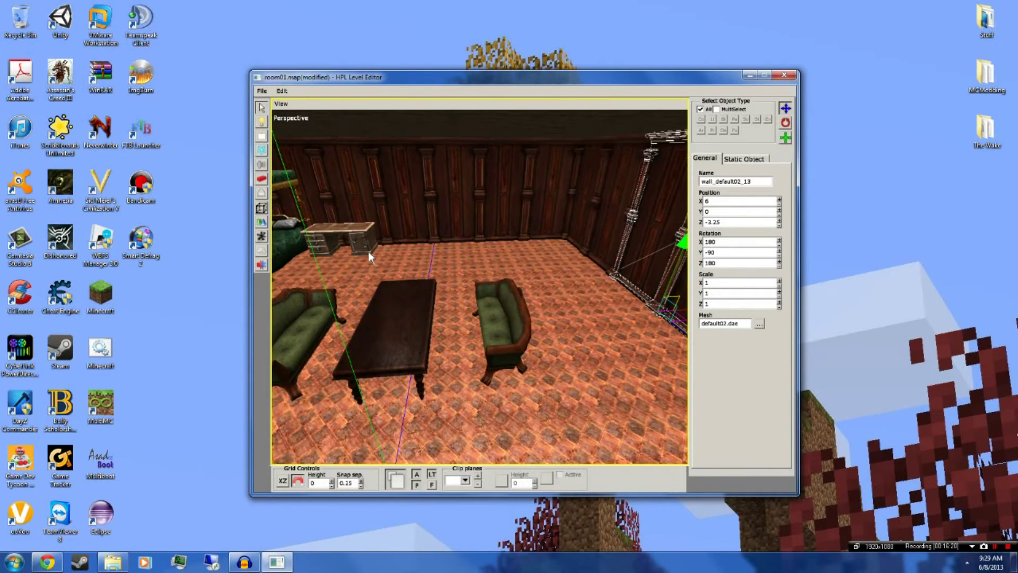
pyautogui.click(549, 214)
pyautogui.scroll(-2, 558, 258)
pyautogui.keyDown('alt'); pyautogui.moveTo(556, 256); pyautogui.dragTo(519, 247); pyautogui.keyUp('alt')
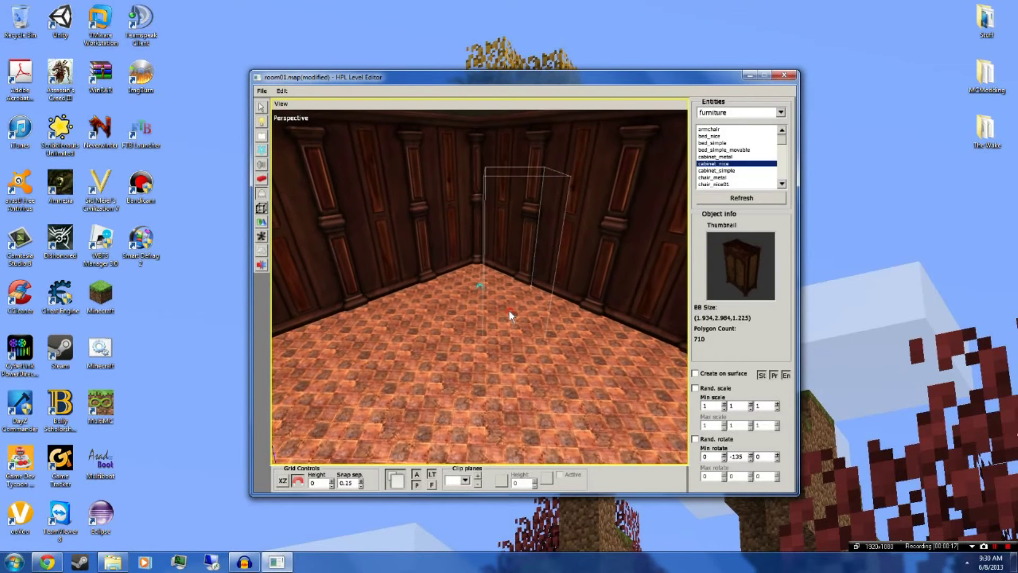
pyautogui.keyDown('alt'); pyautogui.moveTo(510, 312); pyautogui.dragTo(480, 266); pyautogui.keyUp('alt')
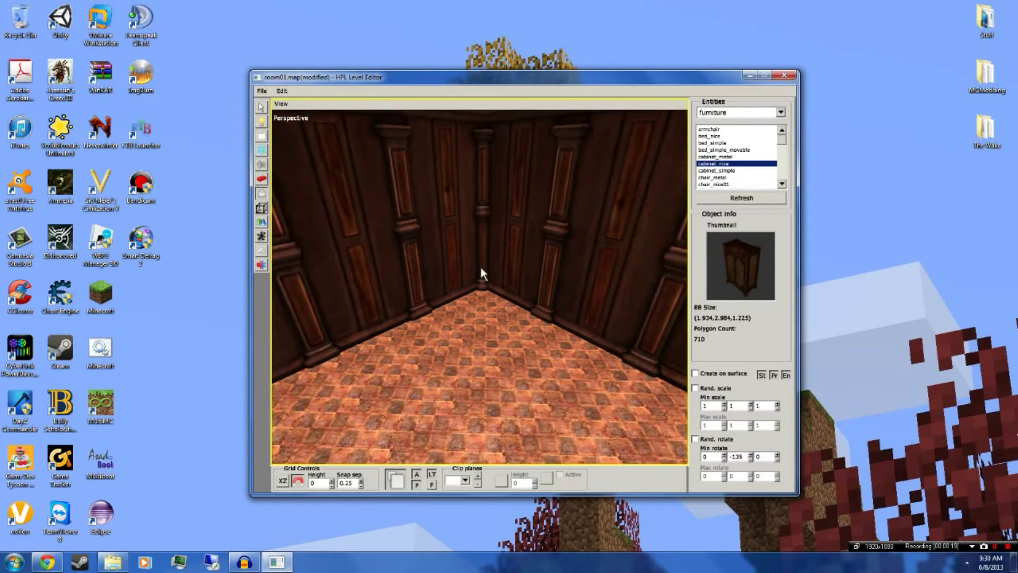
pyautogui.scroll(-2, 480, 266)
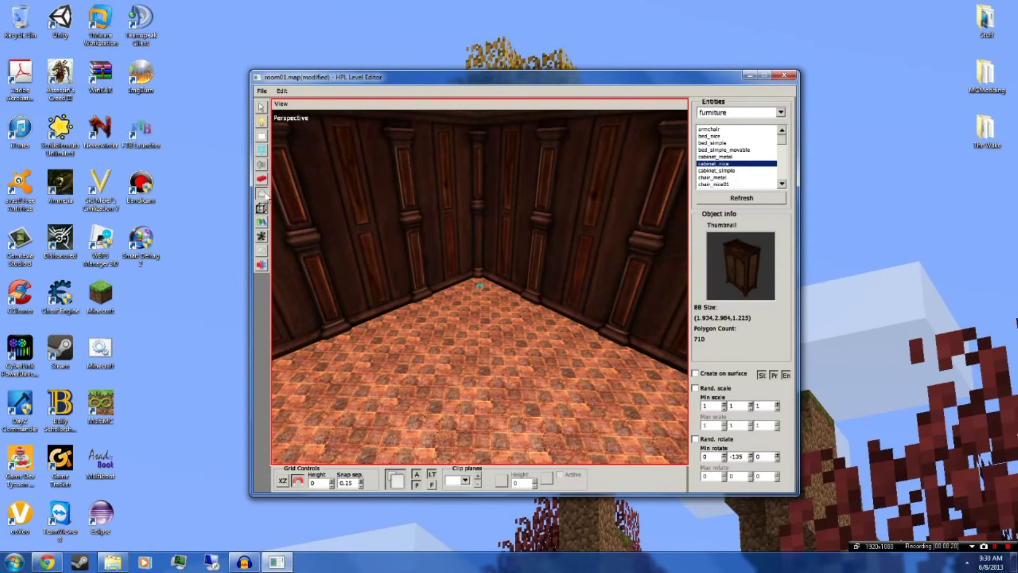
# Switch the entity category from furniture to statues.
pyautogui.click(781, 113)
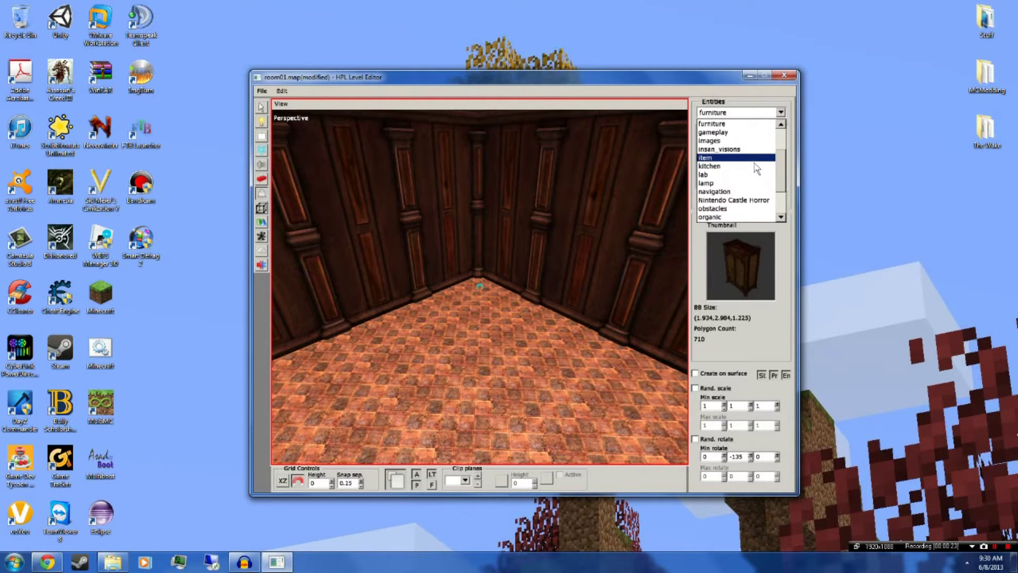
pyautogui.scroll(4, 755, 169)
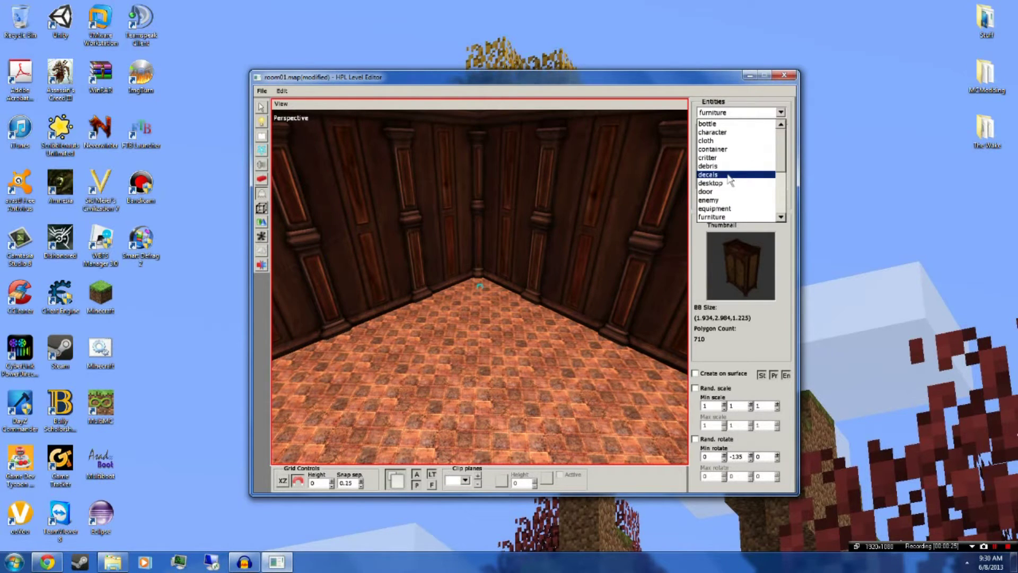
pyautogui.scroll(-5, 717, 162)
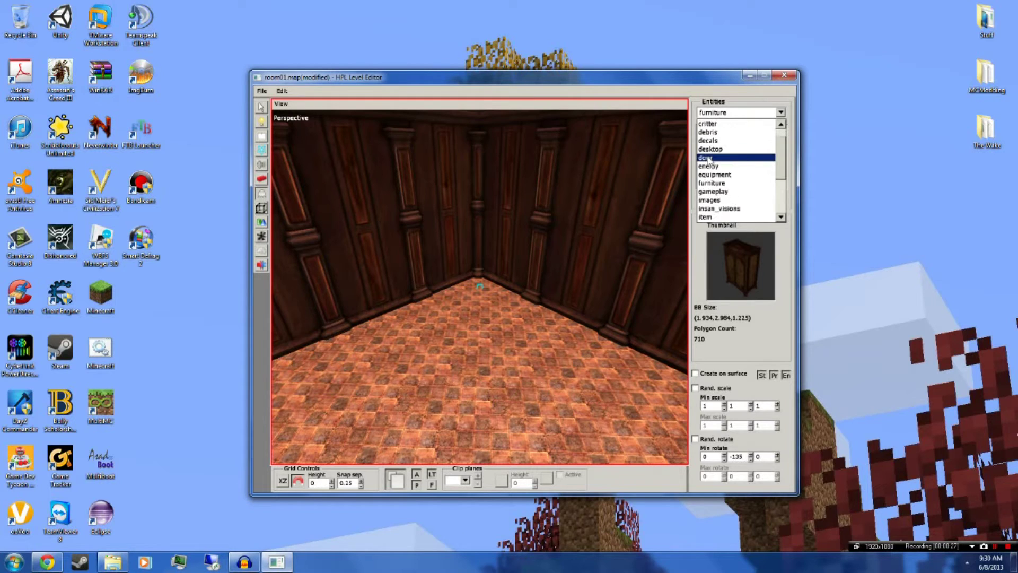
pyautogui.scroll(-3, 717, 170)
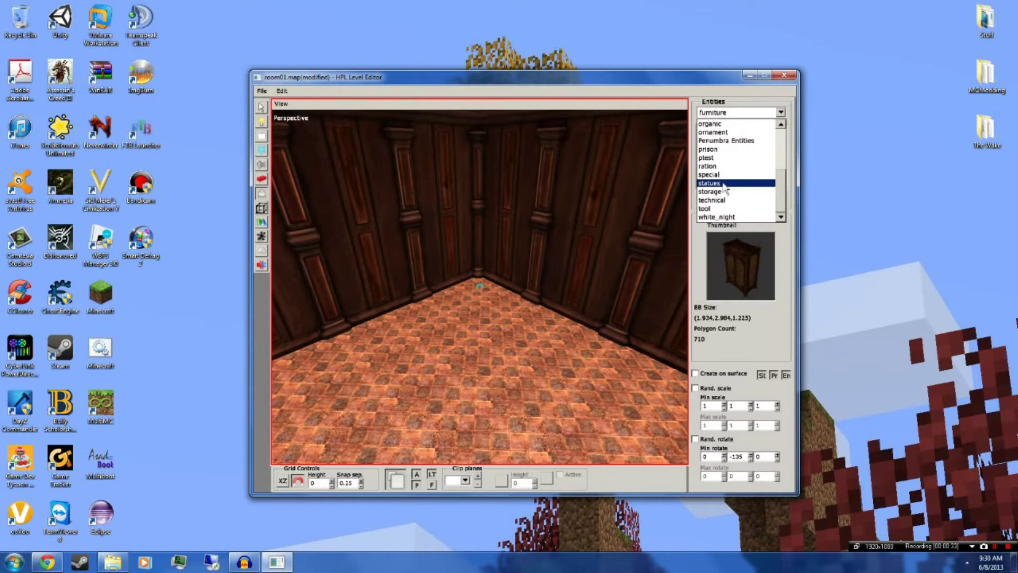
pyautogui.click(724, 183)
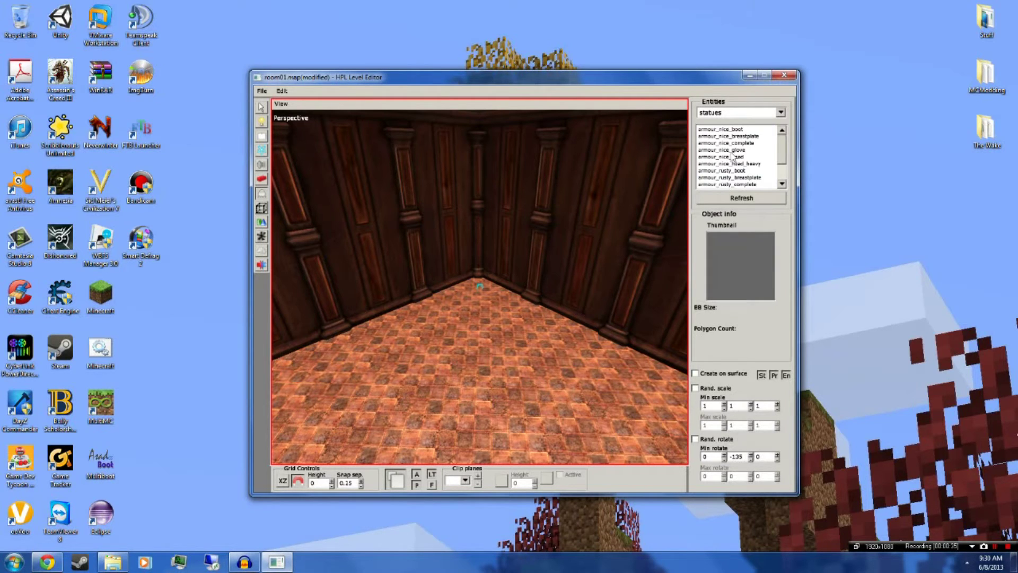
# Look through the statue entities, including the nice and rusty armour parts, busts, deformed men, fountains and pedestal.
pyautogui.click(747, 129)
pyautogui.click(744, 137)
pyautogui.click(739, 150)
pyautogui.click(736, 158)
pyautogui.click(732, 170)
pyautogui.click(732, 184)
pyautogui.click(733, 184)
pyautogui.click(733, 184)
pyautogui.click(733, 185)
pyautogui.click(733, 185)
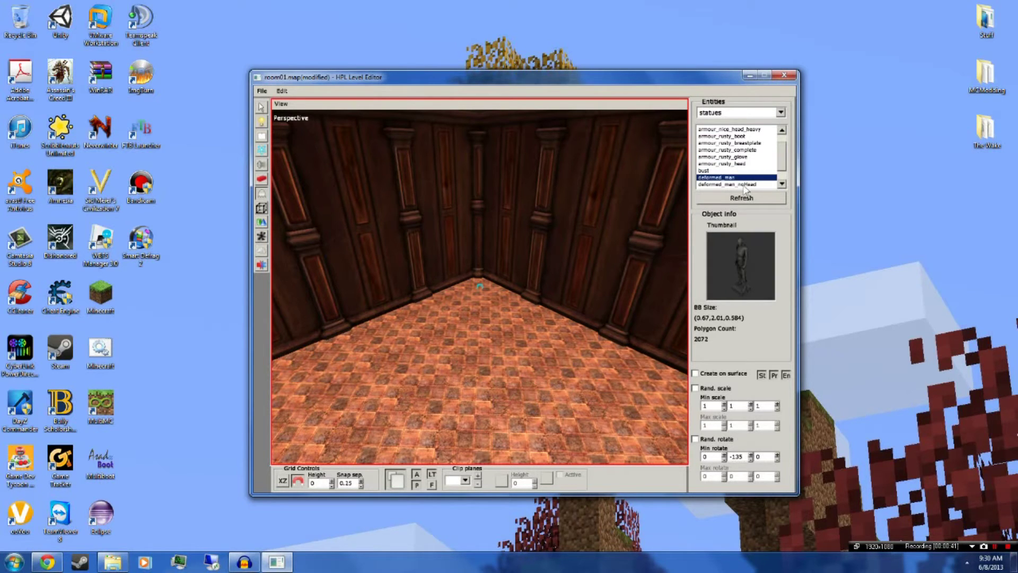
pyautogui.click(745, 186)
pyautogui.click(746, 185)
pyautogui.click(745, 184)
pyautogui.click(746, 185)
pyautogui.click(746, 185)
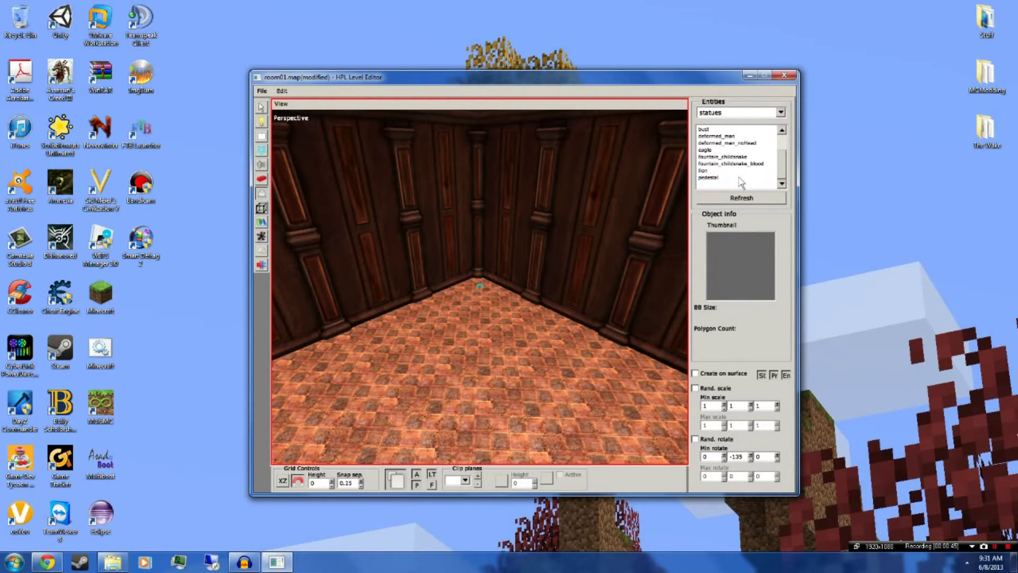
pyautogui.click(739, 178)
pyautogui.scroll(2, 739, 179)
pyautogui.click(739, 178)
pyautogui.click(739, 166)
pyautogui.click(746, 157)
pyautogui.click(751, 150)
pyautogui.click(755, 143)
pyautogui.click(760, 136)
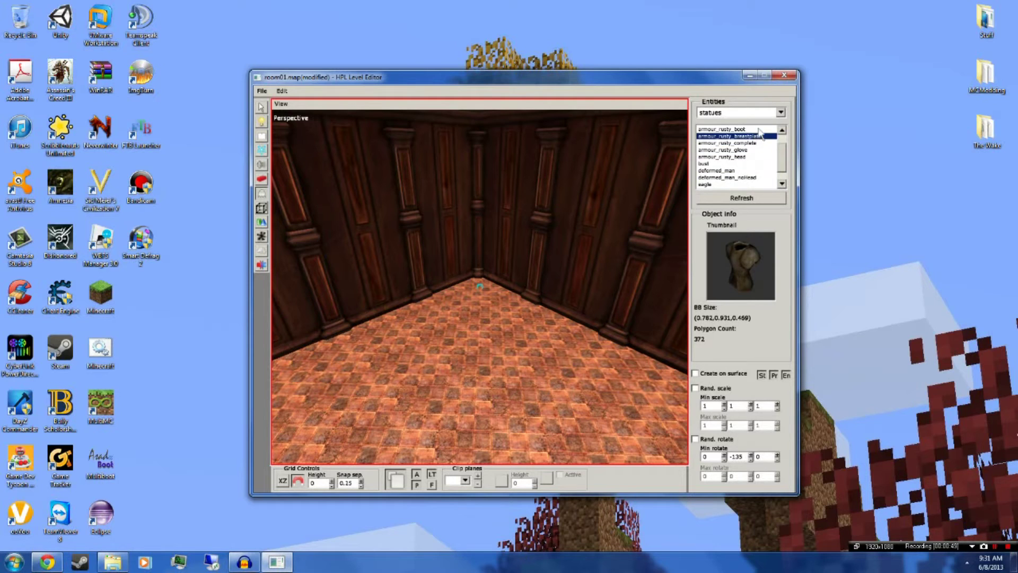
pyautogui.click(760, 129)
pyautogui.scroll(2, 761, 133)
pyautogui.click(747, 164)
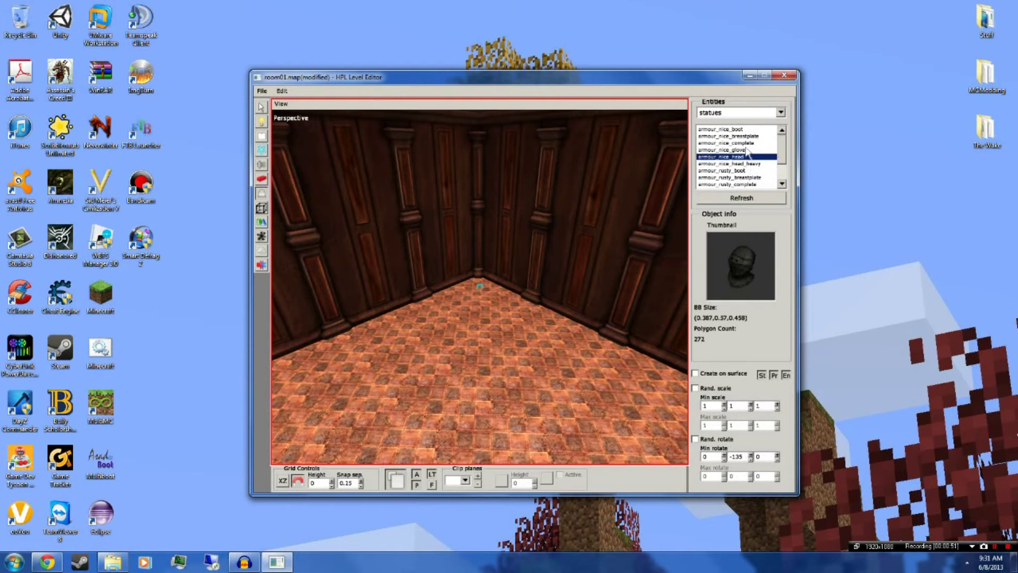
# Place two armour_nice_complete statues beside the empty corner, one along each wall, with Y rotations of -90 and 0.
pyautogui.click(748, 144)
pyautogui.keyDown('shift'); pyautogui.scroll(3, 512, 302); pyautogui.keyUp('shift')
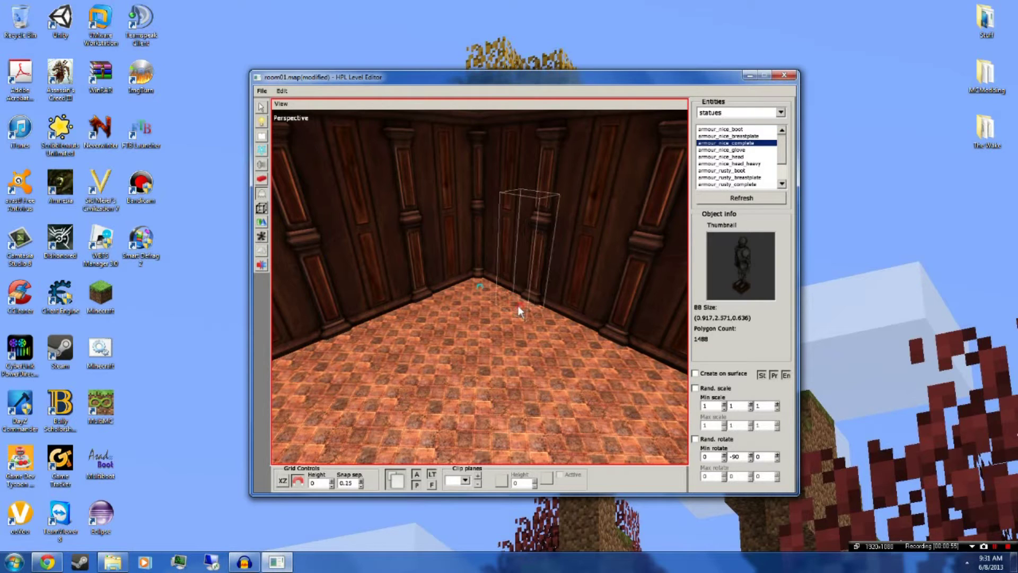
pyautogui.click(516, 310)
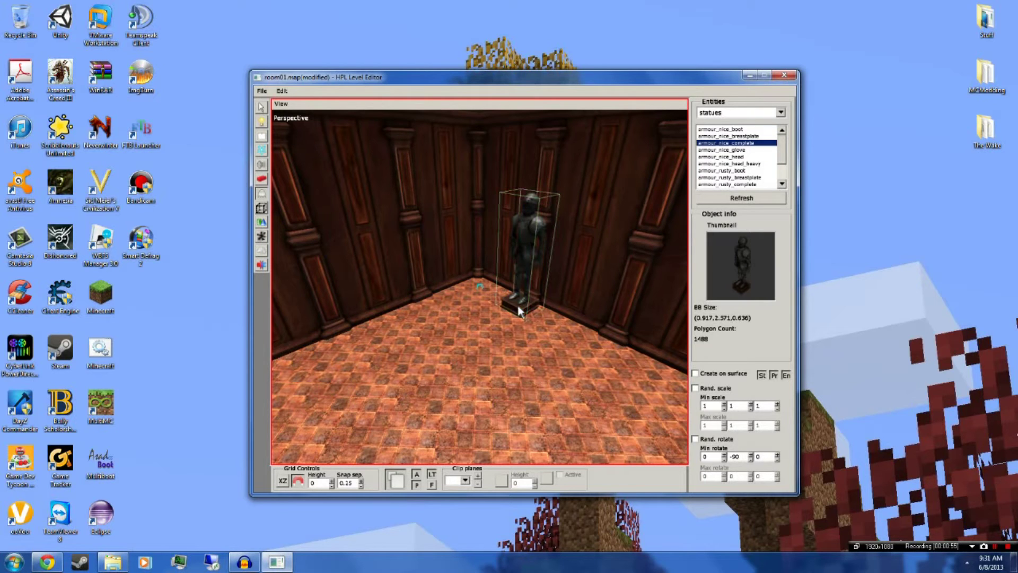
pyautogui.click(431, 305)
# Examine the two armour statues up close, and look across the room towards the bookshelf and bed.
pyautogui.scroll(3, 584, 373)
pyautogui.scroll(-3, 514, 299)
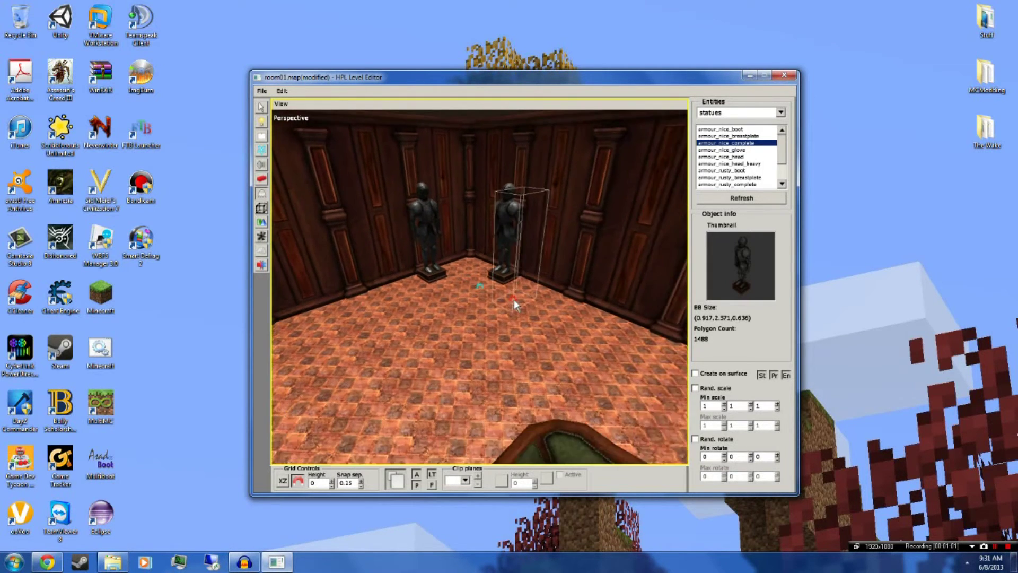
pyautogui.keyDown('alt'); pyautogui.moveTo(509, 292); pyautogui.dragTo(492, 366); pyautogui.keyUp('alt')
pyautogui.scroll(3, 476, 339)
pyautogui.scroll(-3, 476, 339)
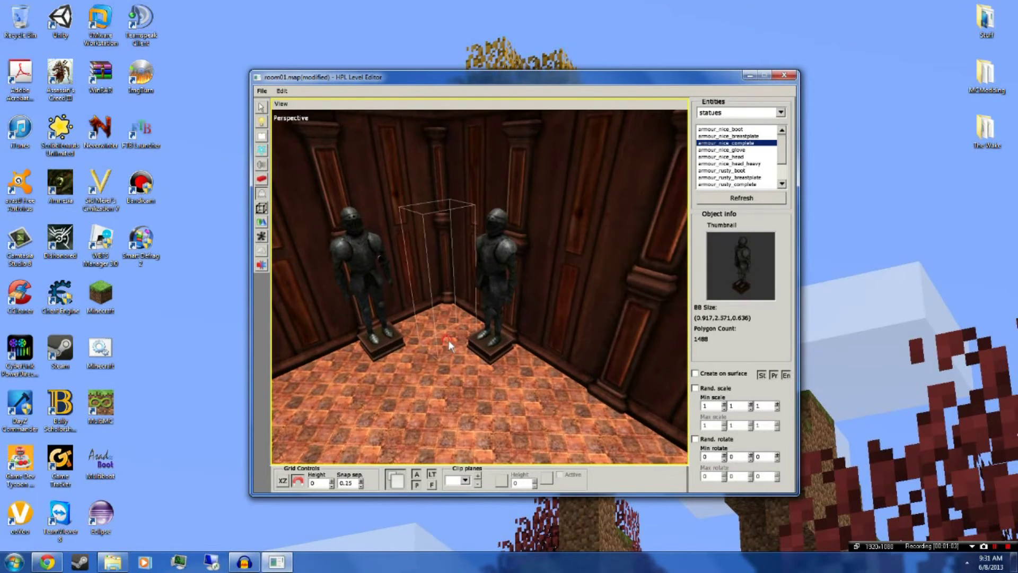
pyautogui.scroll(-5, 443, 318)
pyautogui.keyDown('alt'); pyautogui.moveTo(577, 223); pyautogui.dragTo(296, 313); pyautogui.keyUp('alt')
pyautogui.keyDown('alt'); pyautogui.moveTo(385, 312); pyautogui.dragTo(761, 147); pyautogui.keyUp('alt')
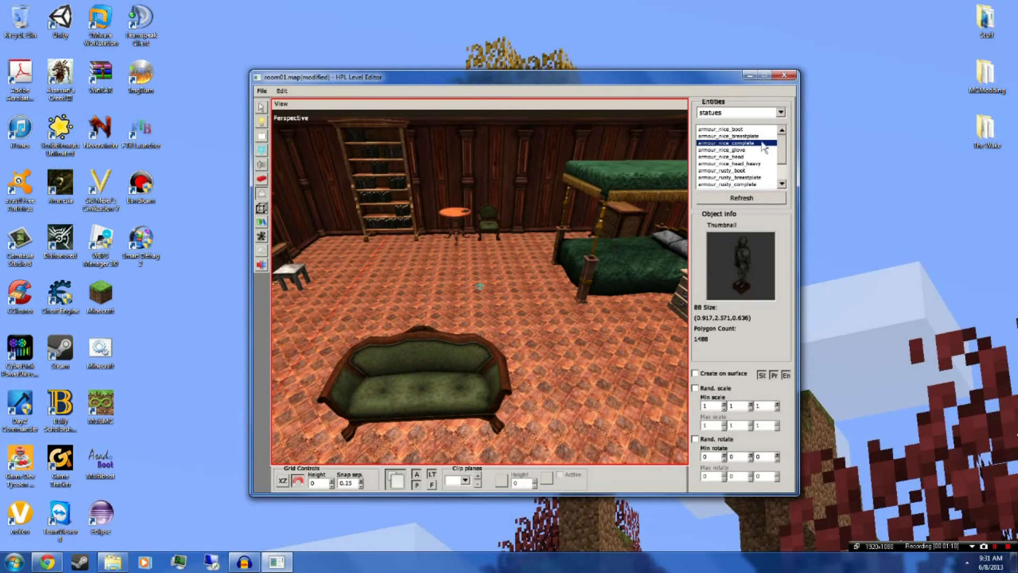
# Look through the available entity categories for further objects while keeping the statues category.
pyautogui.click(780, 113)
pyautogui.scroll(1, 732, 194)
pyautogui.scroll(-1, 731, 194)
pyautogui.scroll(8, 722, 175)
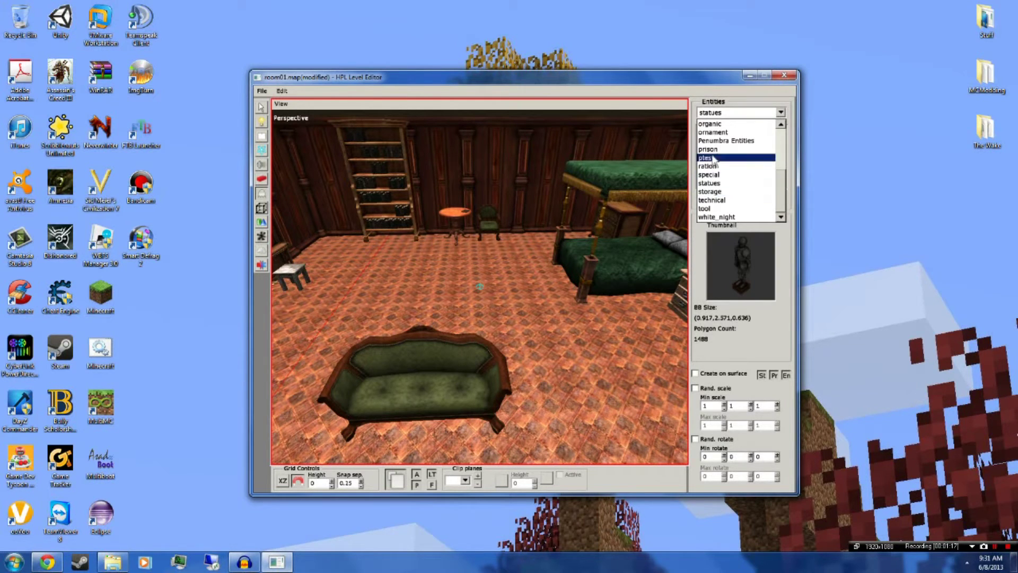
pyautogui.scroll(14, 721, 164)
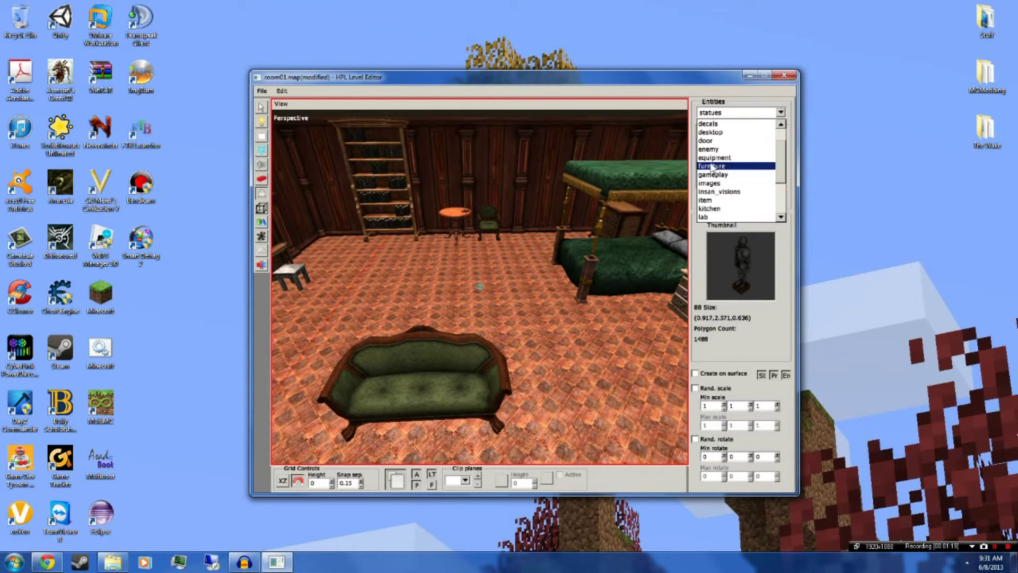
pyautogui.click(788, 155)
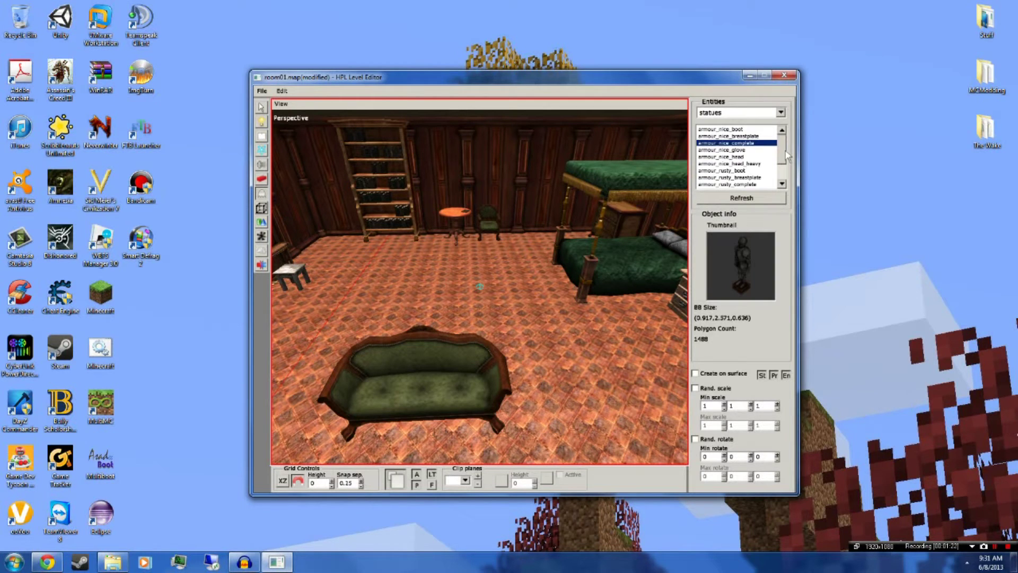
# Look through the organic and ornament entity categories, including the statues, banners, maps, mirrors and paintings.
pyautogui.click(781, 113)
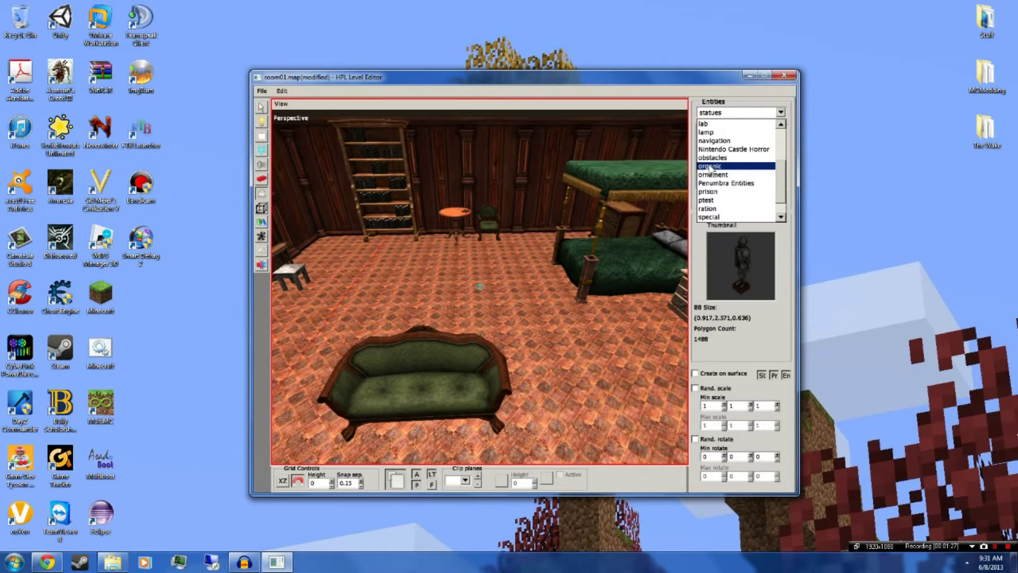
pyautogui.click(710, 167)
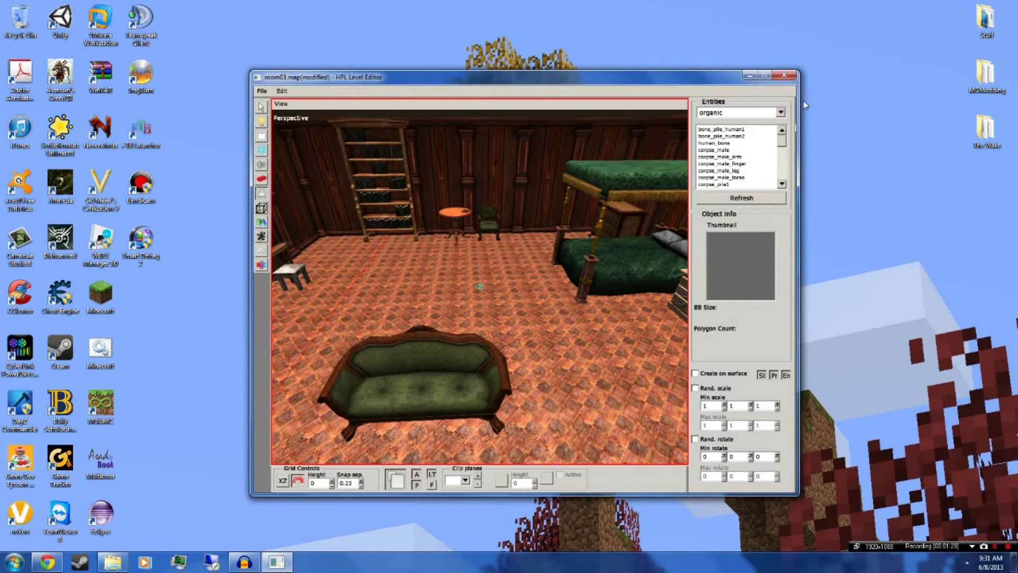
pyautogui.click(781, 113)
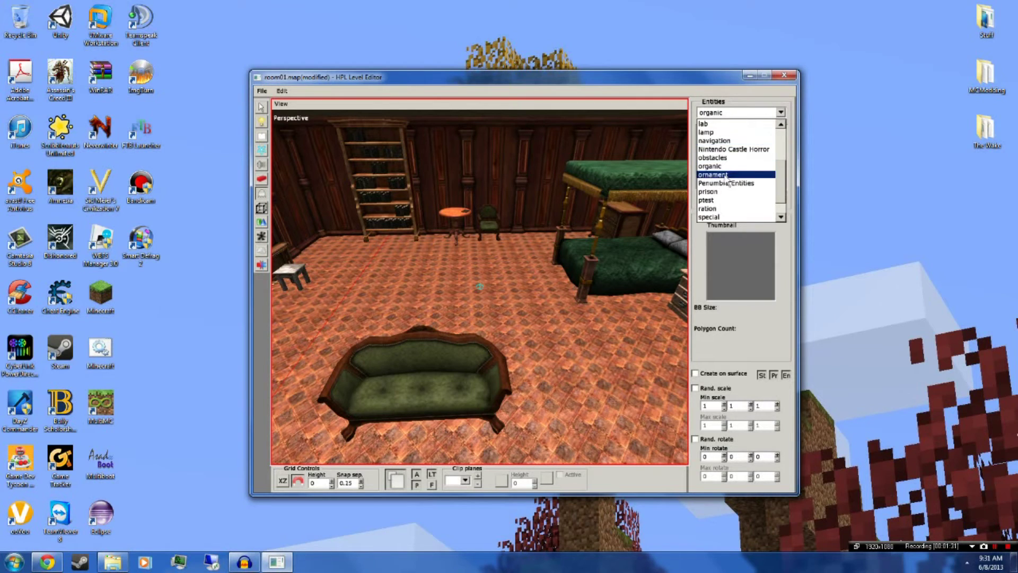
pyautogui.click(725, 175)
pyautogui.click(730, 156)
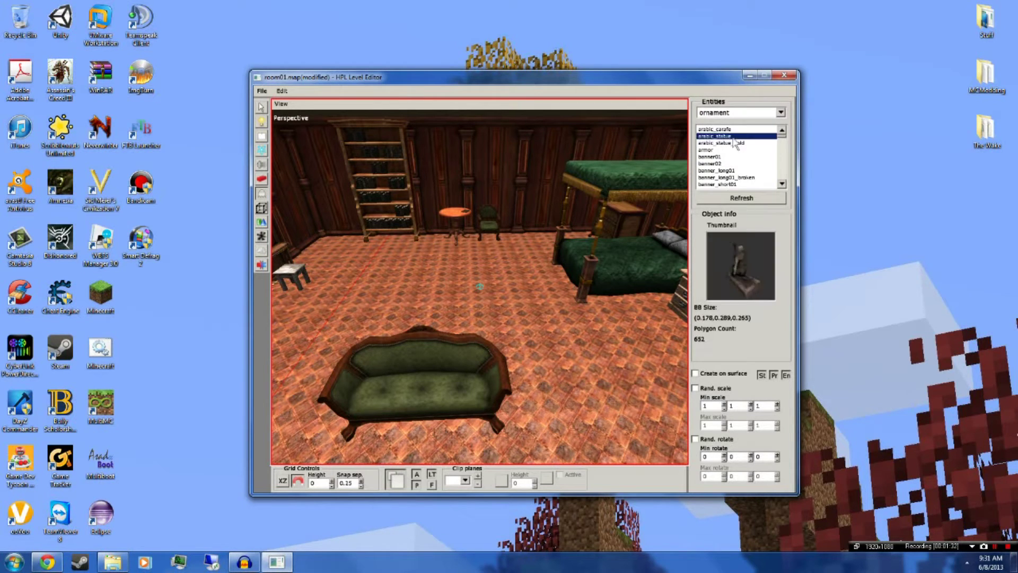
pyautogui.click(724, 171)
pyautogui.click(724, 180)
pyautogui.click(723, 180)
pyautogui.click(722, 181)
pyautogui.click(721, 183)
pyautogui.click(720, 184)
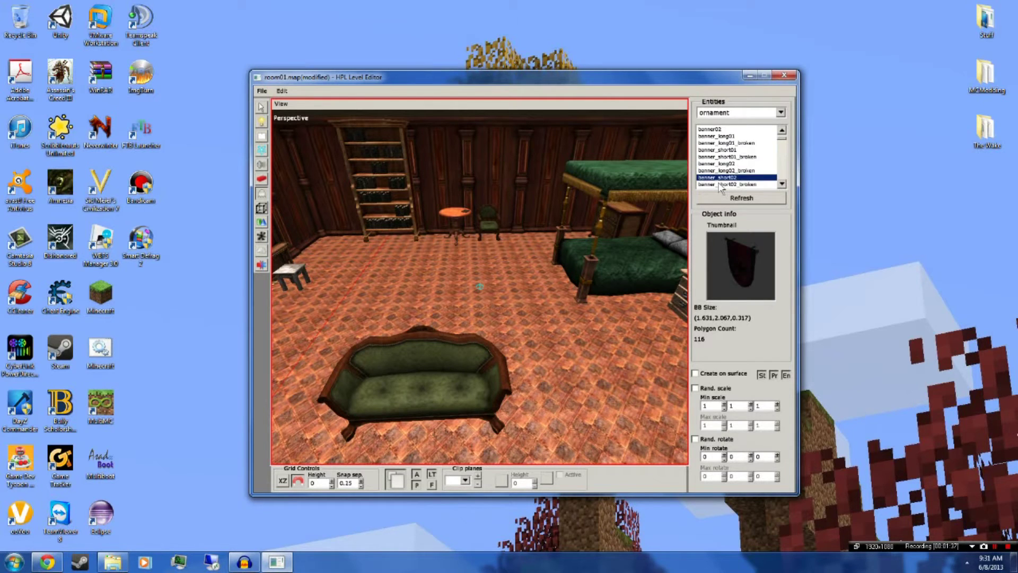
pyautogui.click(720, 184)
pyautogui.click(721, 185)
pyautogui.click(721, 184)
pyautogui.click(722, 184)
pyautogui.click(721, 185)
pyautogui.click(721, 185)
pyautogui.click(722, 185)
pyautogui.click(721, 184)
pyautogui.click(722, 184)
pyautogui.click(720, 185)
pyautogui.click(720, 185)
pyautogui.click(720, 184)
pyautogui.click(720, 184)
pyautogui.click(720, 184)
pyautogui.click(720, 185)
pyautogui.click(720, 185)
pyautogui.click(720, 185)
pyautogui.click(720, 185)
pyautogui.click(720, 184)
pyautogui.click(720, 185)
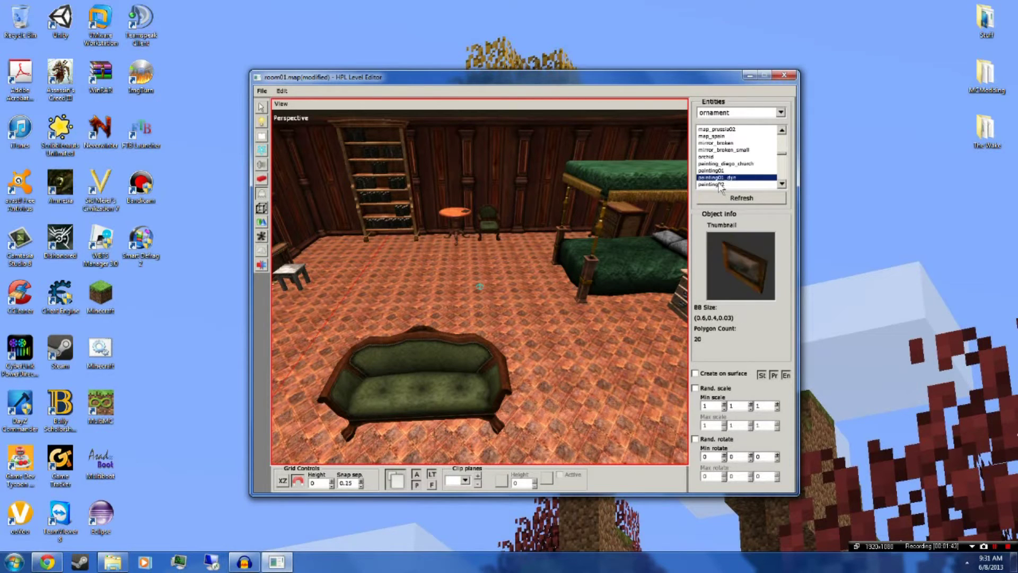
pyautogui.click(720, 184)
pyautogui.click(720, 185)
pyautogui.click(720, 184)
# Place a painting03 ornament on the wall between the green chair and the dresser, with creation on surface enabled and Y rotation -180.
pyautogui.click(719, 181)
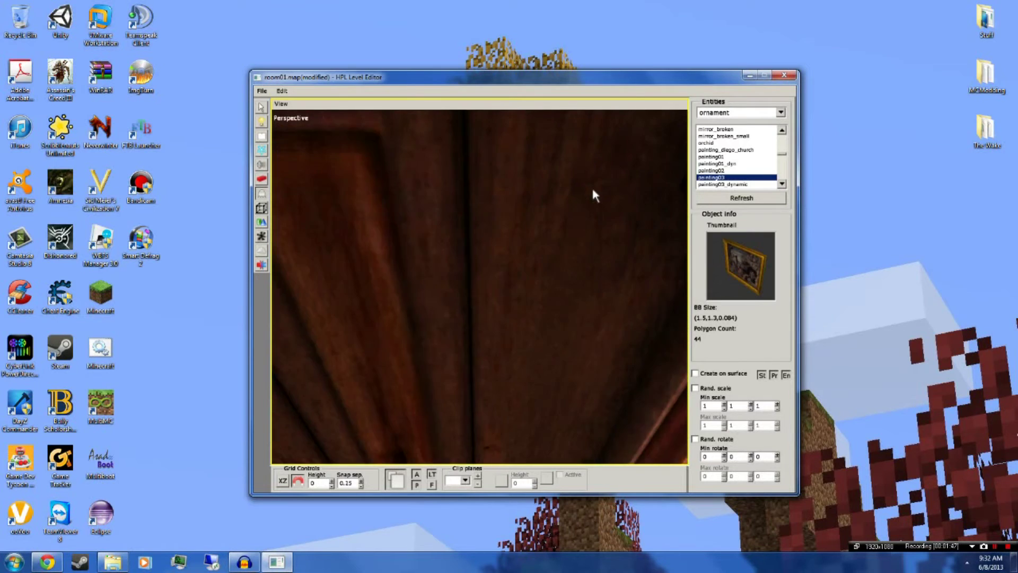
pyautogui.moveTo(587, 244); pyautogui.dragTo(568, 285, button='middle')
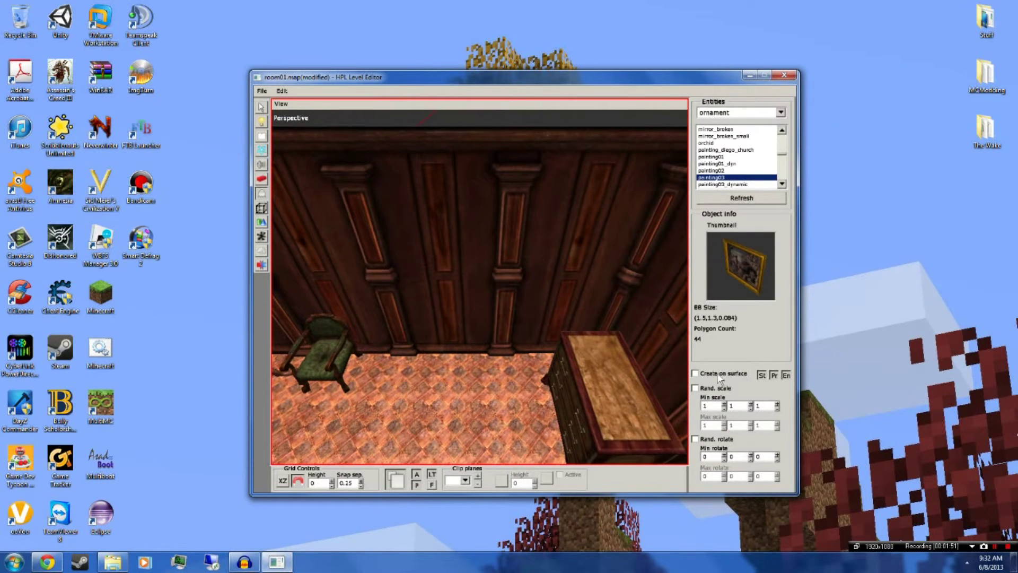
pyautogui.click(720, 374)
pyautogui.click(443, 269)
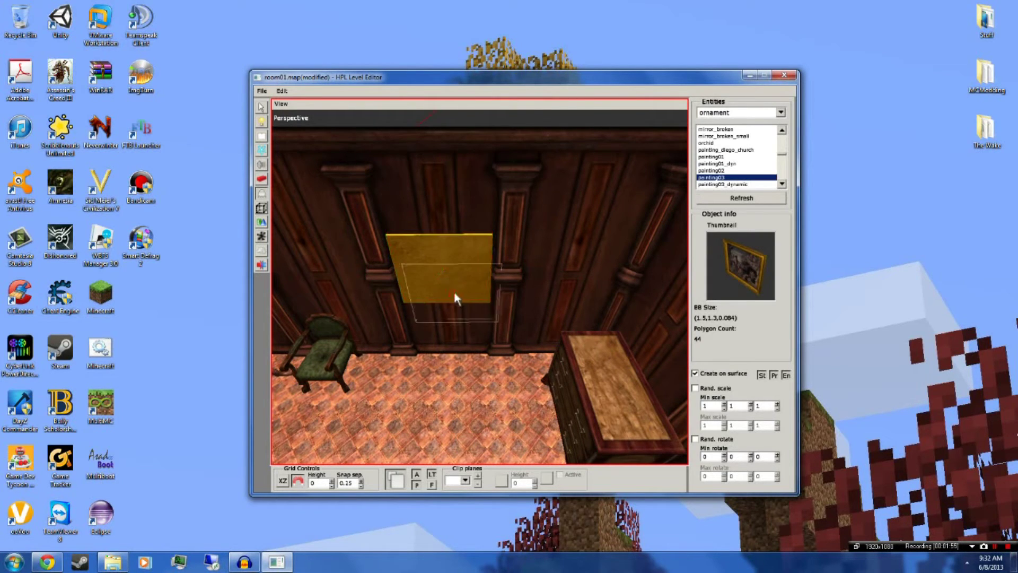
pyautogui.hotkey('ctrl', 'z')
pyautogui.keyDown('ctrl'); pyautogui.scroll(-2, 444, 270); pyautogui.keyUp('ctrl')
pyautogui.keyDown('ctrl'); pyautogui.scroll(-7, 444, 270); pyautogui.keyUp('ctrl')
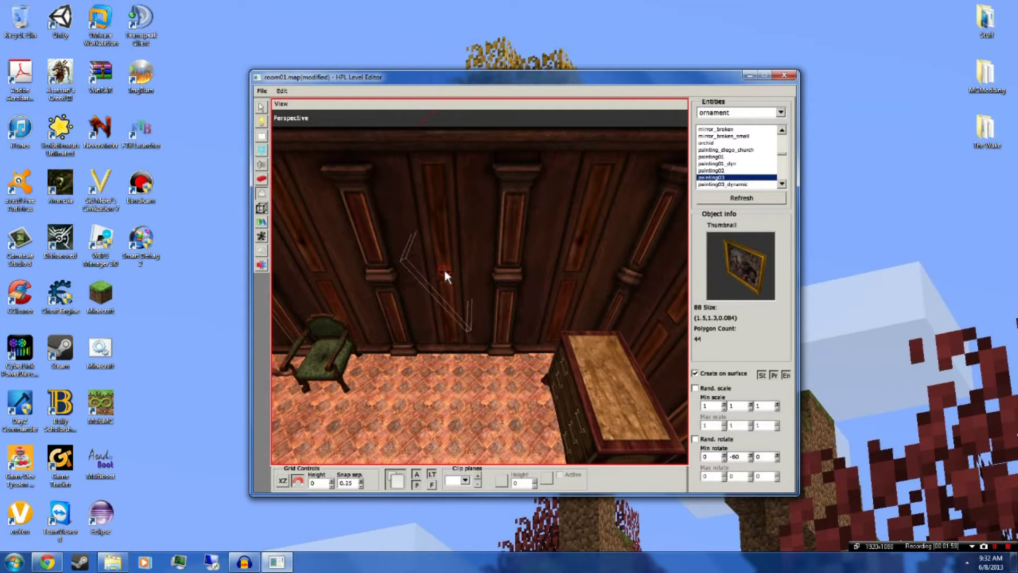
pyautogui.keyDown('ctrl'); pyautogui.scroll(-9, 480, 405); pyautogui.keyUp('ctrl')
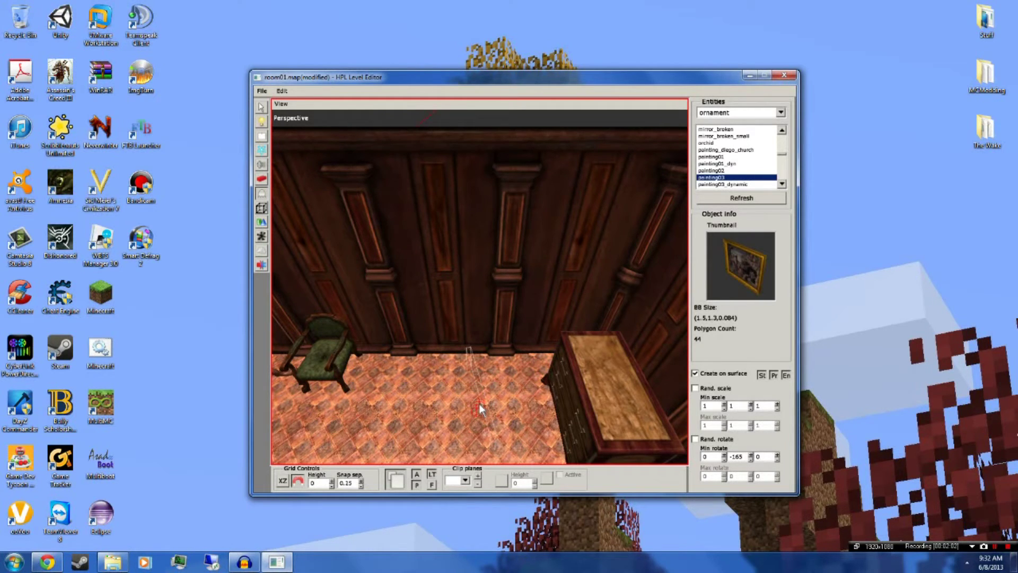
pyautogui.keyDown('ctrl'); pyautogui.scroll(-1, 429, 271); pyautogui.keyUp('ctrl')
pyautogui.keyDown('ctrl'); pyautogui.scroll(3, 425, 276); pyautogui.keyUp('ctrl')
pyautogui.keyDown('ctrl'); pyautogui.scroll(4, 462, 395); pyautogui.keyUp('ctrl')
pyautogui.click(444, 272)
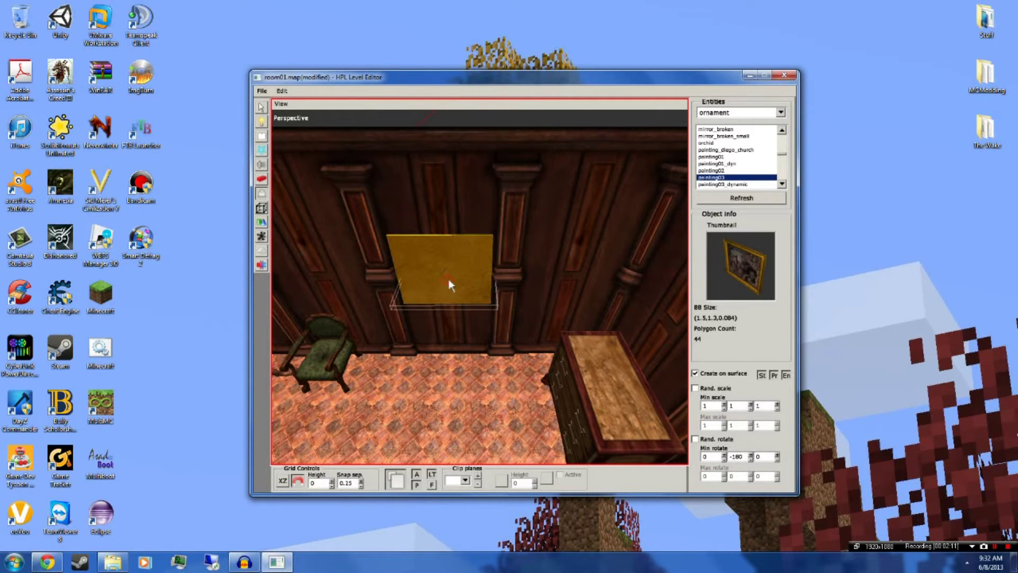
# Rotate the placed painting so its picture side faces into the room.
pyautogui.click(260, 108)
pyautogui.click(416, 257)
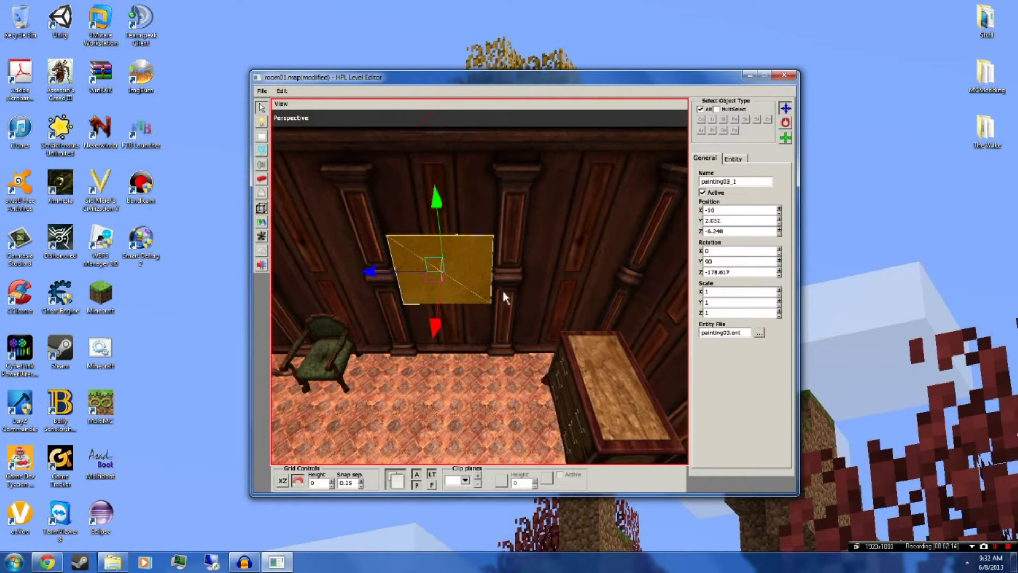
pyautogui.click(785, 124)
pyautogui.moveTo(522, 306)
pyautogui.mouseDown()
pyautogui.moveTo(400, 331)
pyautogui.moveTo(434, 338)
pyautogui.moveTo(415, 358)
pyautogui.mouseUp()
pyautogui.click(786, 108)
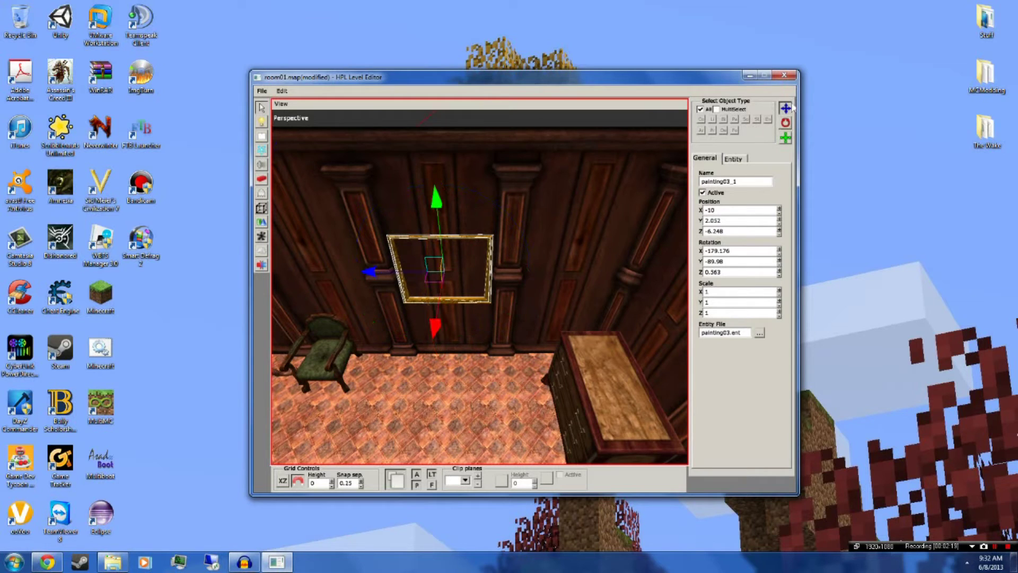
# Move the painting out along X until it sits just in front of the wall surface, and check its entity settings.
pyautogui.click(440, 321)
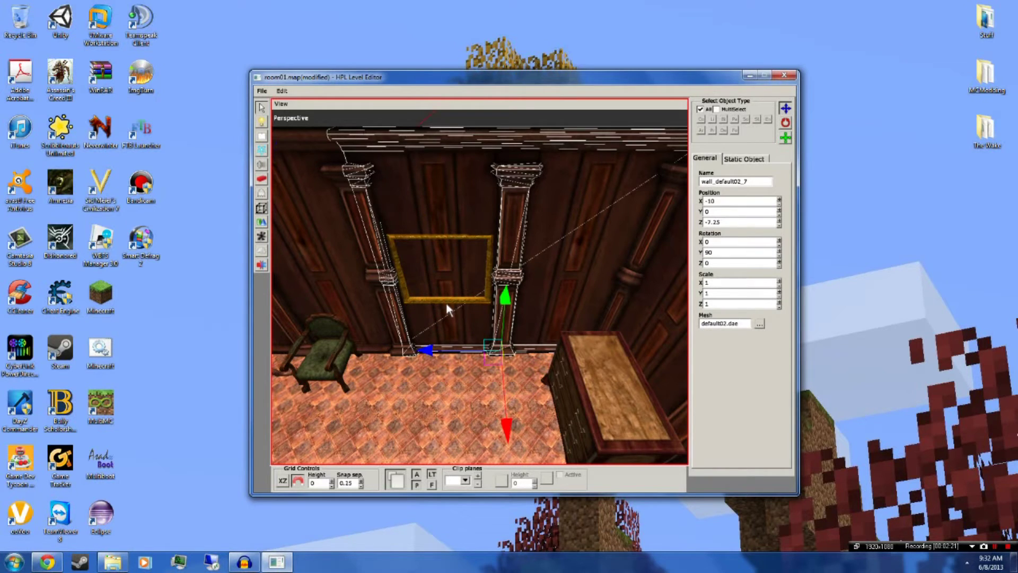
pyautogui.click(481, 253)
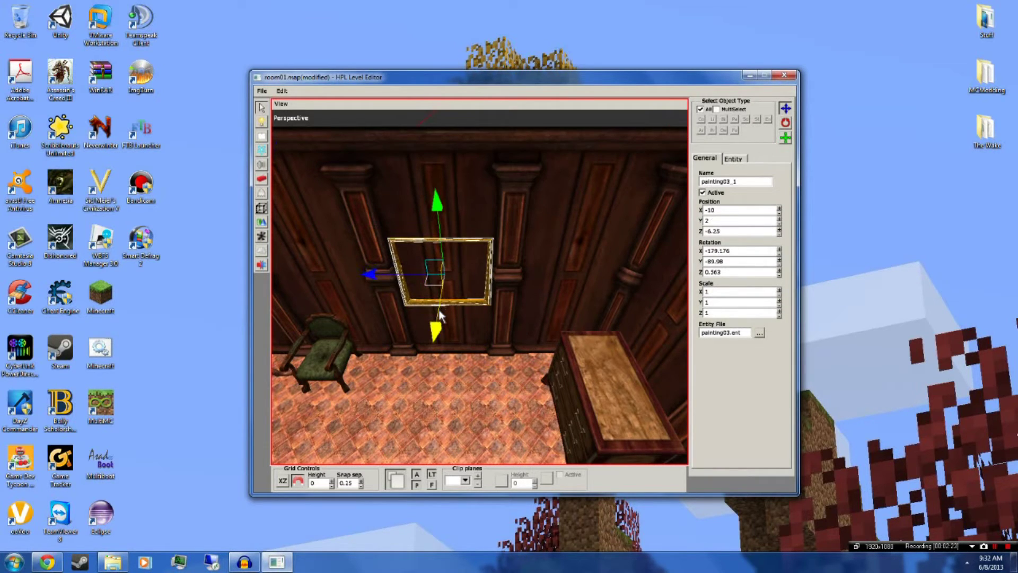
pyautogui.moveTo(440, 316); pyautogui.dragTo(438, 319)
pyautogui.moveTo(438, 317)
pyautogui.mouseDown(button='middle')
pyautogui.moveTo(552, 283)
pyautogui.moveTo(593, 289)
pyautogui.moveTo(529, 416)
pyautogui.mouseUp(button='middle')
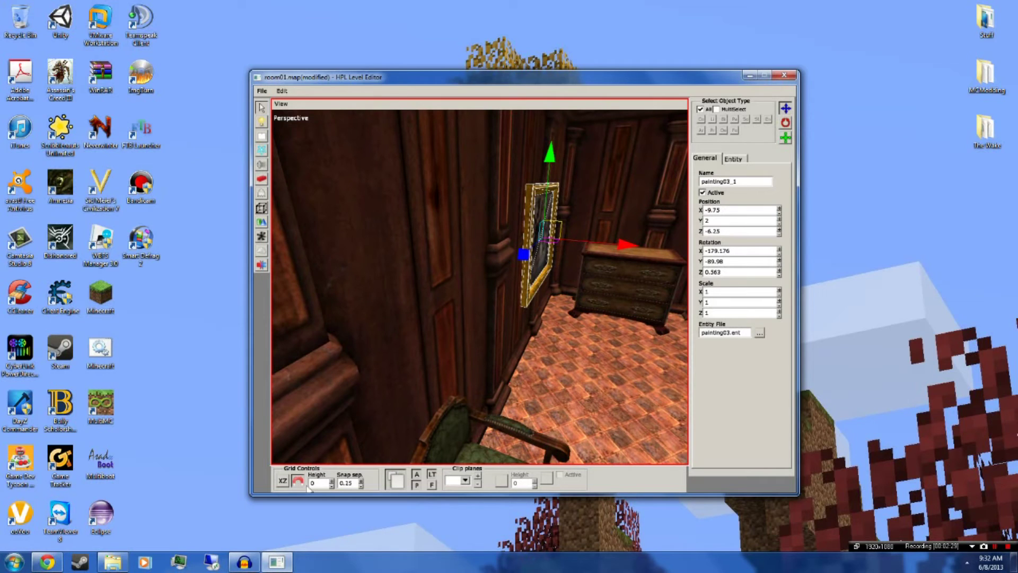
pyautogui.moveTo(627, 253); pyautogui.dragTo(616, 245)
pyautogui.moveTo(632, 321)
pyautogui.mouseDown(button='middle')
pyautogui.moveTo(525, 348)
pyautogui.moveTo(507, 336)
pyautogui.moveTo(574, 335)
pyautogui.mouseUp(button='middle')
pyautogui.moveTo(510, 300); pyautogui.dragTo(594, 302, button='middle')
pyautogui.click(742, 161)
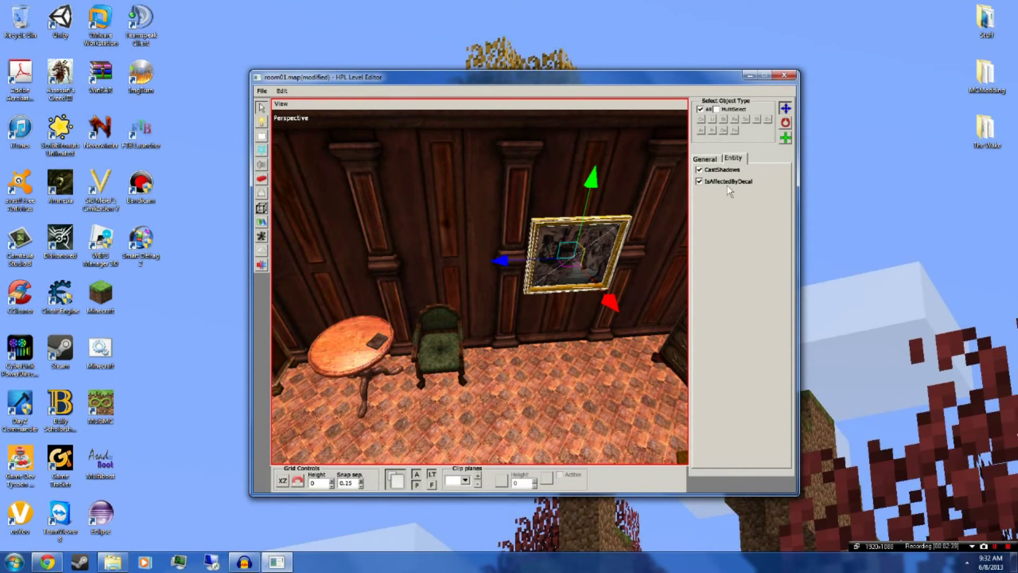
# Look through the remaining ornament entities near the piano wall, from the other paintings through the potted plants to the shields.
pyautogui.moveTo(636, 243)
pyautogui.mouseDown(button='middle')
pyautogui.moveTo(556, 265)
pyautogui.moveTo(402, 273)
pyautogui.moveTo(476, 267)
pyautogui.moveTo(624, 323)
pyautogui.moveTo(409, 304)
pyautogui.moveTo(448, 334)
pyautogui.moveTo(467, 375)
pyautogui.moveTo(539, 316)
pyautogui.moveTo(481, 363)
pyautogui.mouseUp(button='middle')
pyautogui.moveTo(498, 234); pyautogui.dragTo(505, 345, button='middle')
pyautogui.click(262, 192)
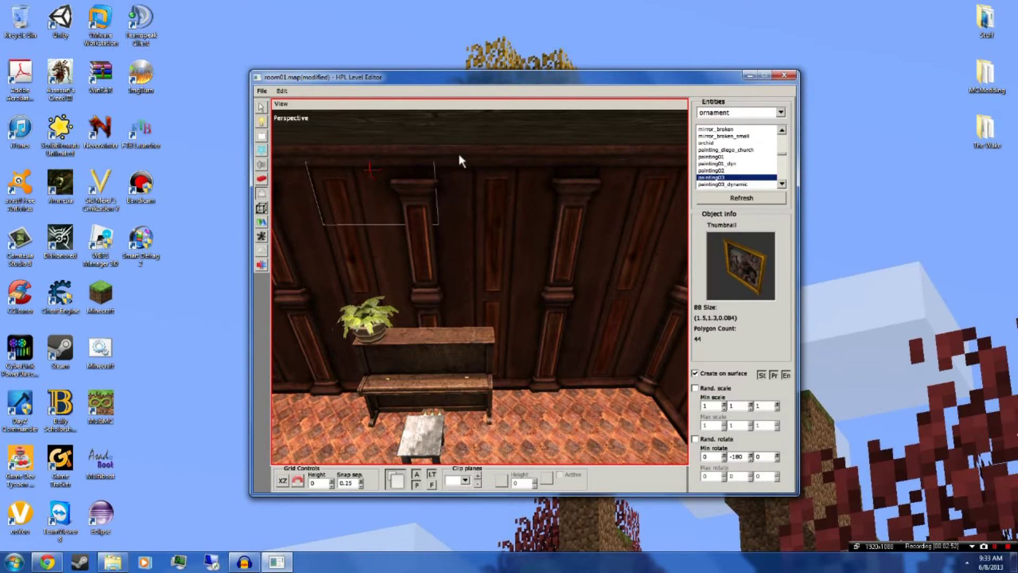
pyautogui.click(753, 171)
pyautogui.click(752, 164)
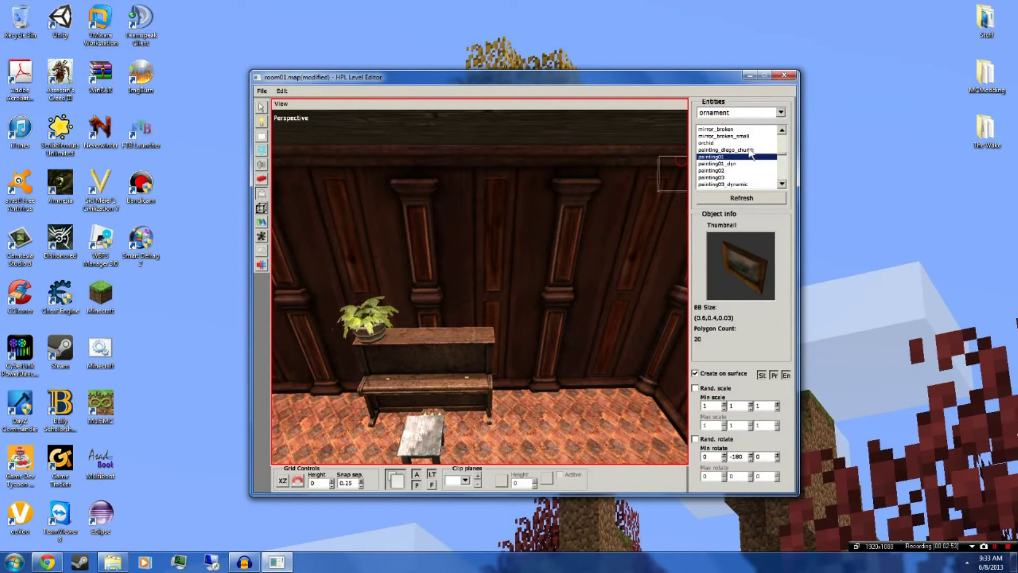
pyautogui.click(741, 144)
pyautogui.click(735, 150)
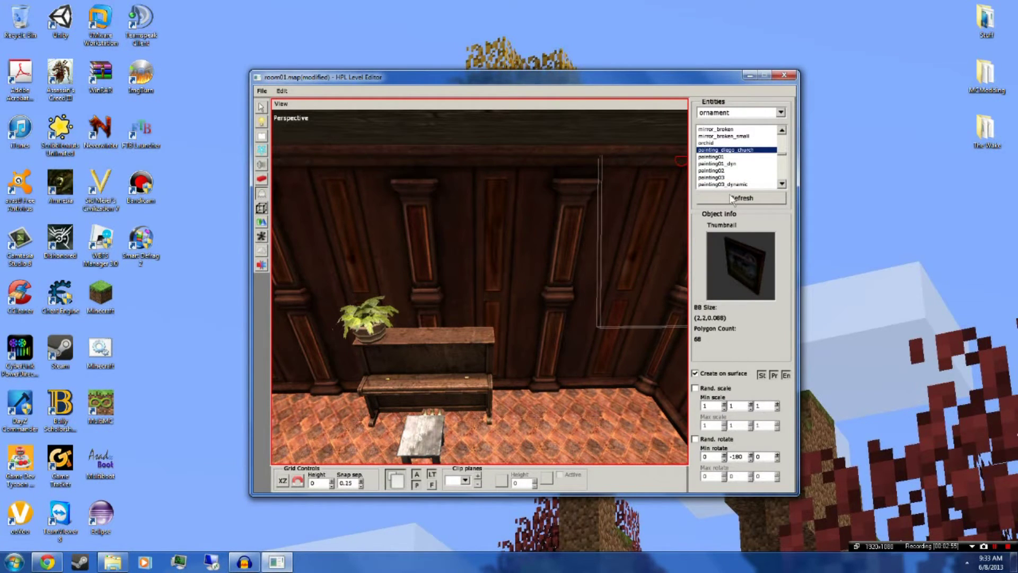
pyautogui.click(734, 179)
pyautogui.click(735, 186)
pyautogui.click(736, 186)
pyautogui.click(736, 186)
pyautogui.click(736, 185)
pyautogui.click(735, 186)
pyautogui.click(735, 185)
pyautogui.click(736, 186)
pyautogui.click(736, 186)
pyautogui.click(735, 186)
pyautogui.click(736, 185)
pyautogui.click(736, 186)
pyautogui.click(736, 185)
pyautogui.click(735, 185)
pyautogui.click(735, 185)
pyautogui.click(735, 186)
pyautogui.click(735, 185)
pyautogui.click(735, 185)
pyautogui.click(735, 186)
pyautogui.click(735, 186)
pyautogui.click(735, 186)
pyautogui.click(736, 185)
pyautogui.click(735, 186)
pyautogui.click(736, 185)
pyautogui.click(735, 186)
pyautogui.click(736, 186)
pyautogui.click(735, 185)
pyautogui.click(735, 185)
pyautogui.click(735, 186)
pyautogui.click(735, 186)
pyautogui.click(735, 185)
pyautogui.click(736, 185)
pyautogui.click(738, 166)
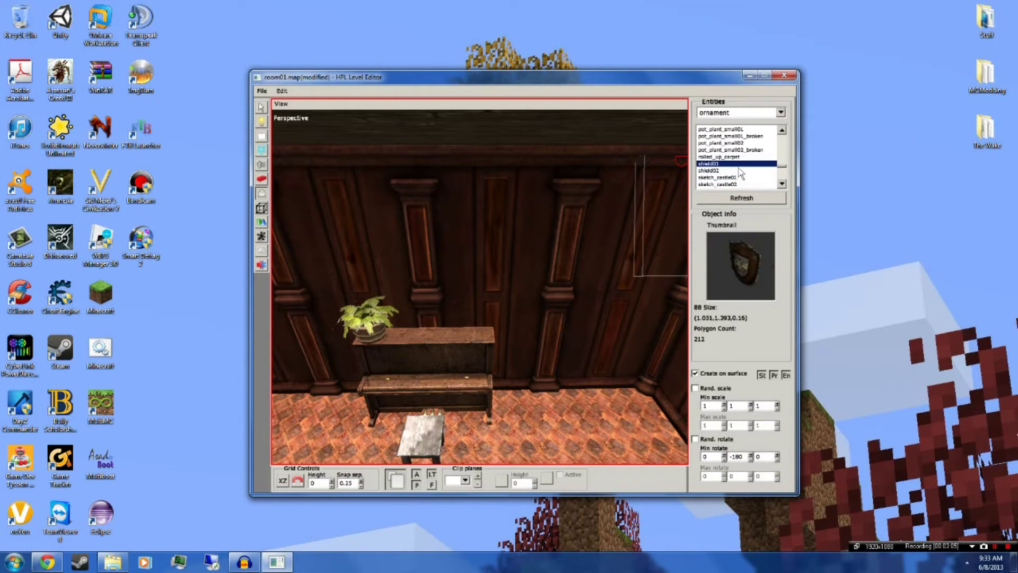
# Place a shield02 ornament at floor level by the wall beside the piano, with creation on surface disabled.
pyautogui.click(737, 170)
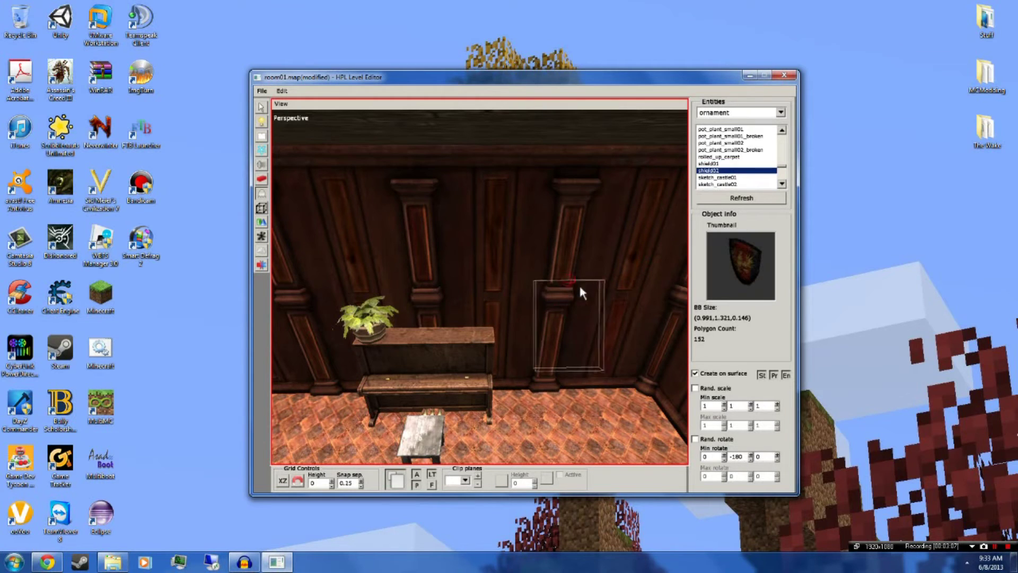
pyautogui.click(695, 374)
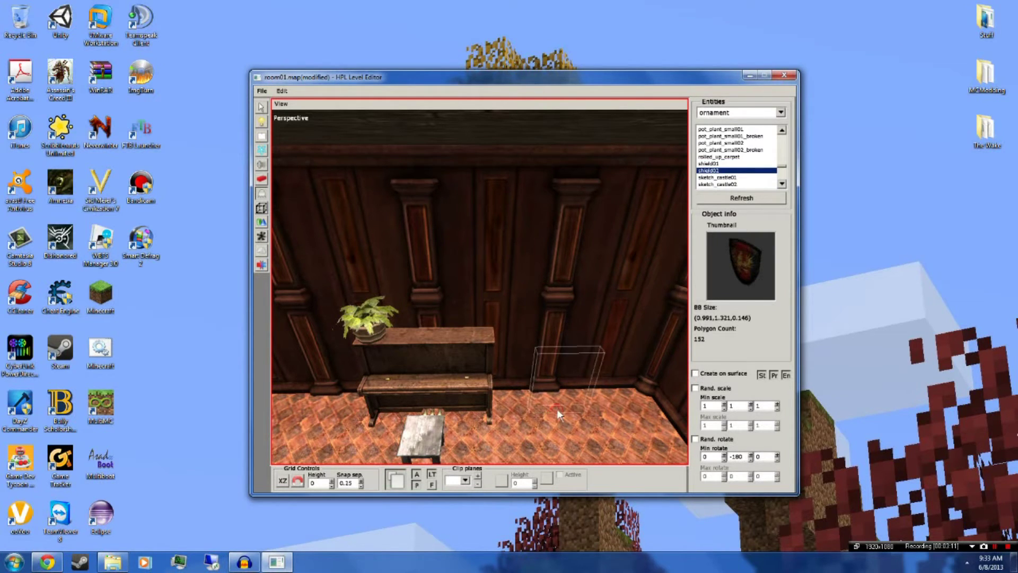
pyautogui.keyDown('alt'); pyautogui.moveTo(591, 396); pyautogui.dragTo(501, 395); pyautogui.keyUp('alt')
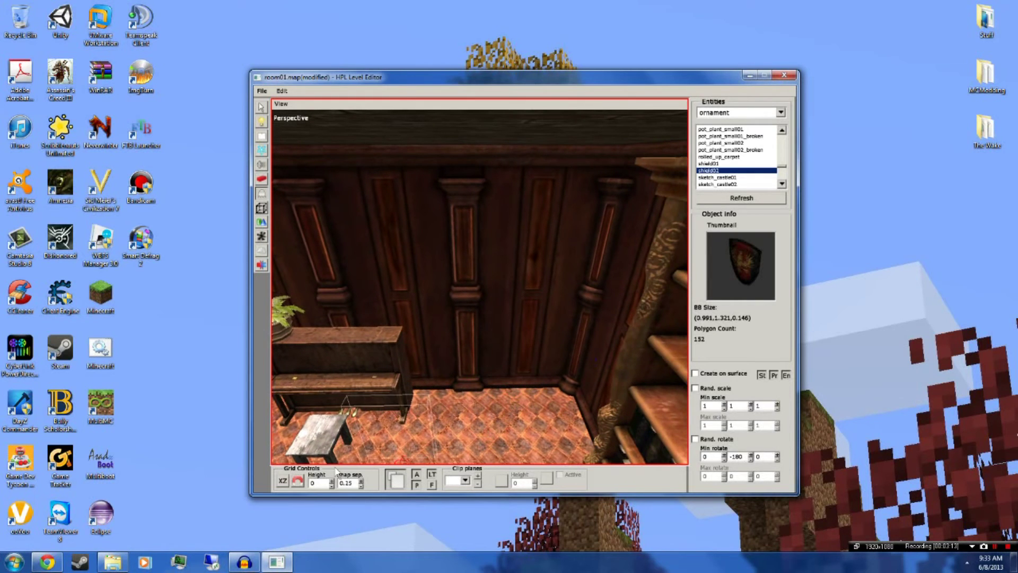
pyautogui.click(299, 482)
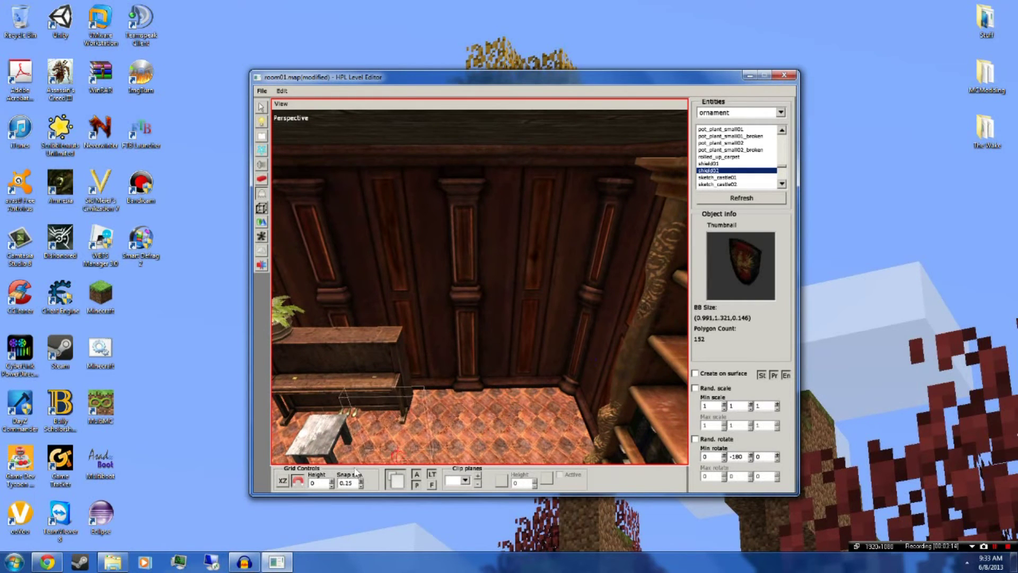
pyautogui.click(519, 397)
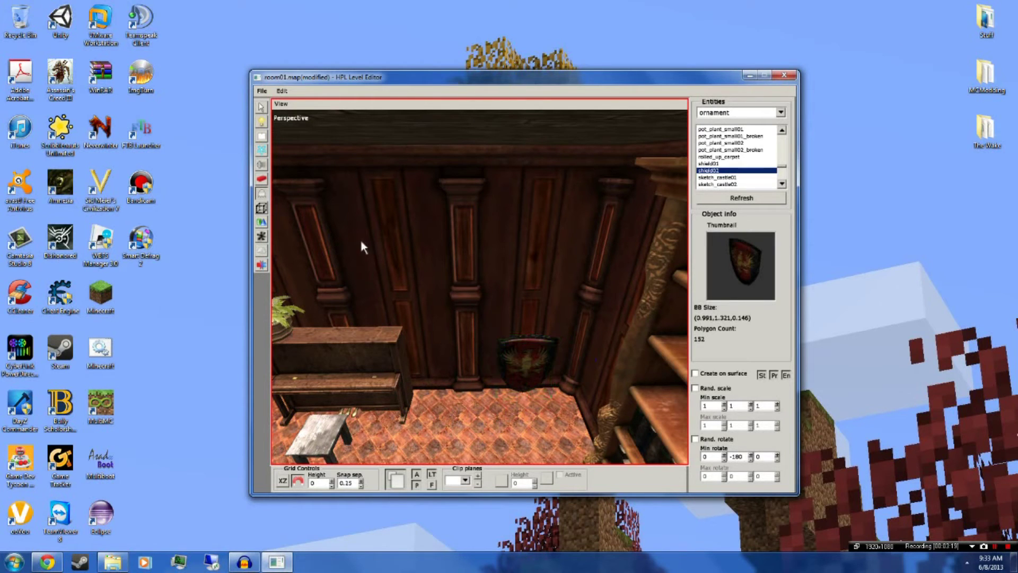
# Raise the shield to Y 1.25 and move it back towards the wall to about Z 2.62.
pyautogui.click(261, 108)
pyautogui.click(513, 342)
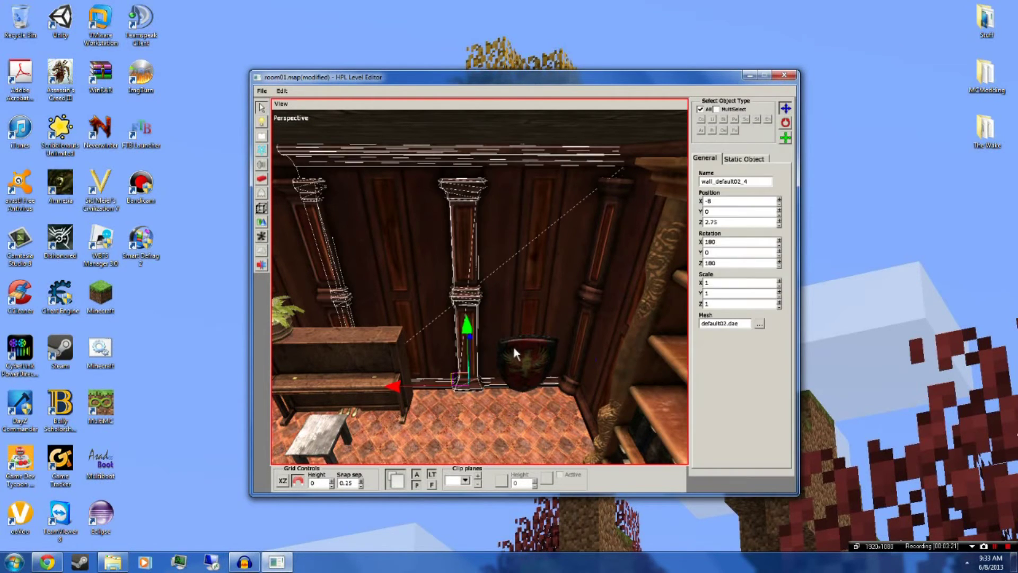
pyautogui.moveTo(535, 329); pyautogui.dragTo(539, 262)
pyautogui.keyDown('alt'); pyautogui.moveTo(562, 340); pyautogui.dragTo(485, 434); pyautogui.keyUp('alt')
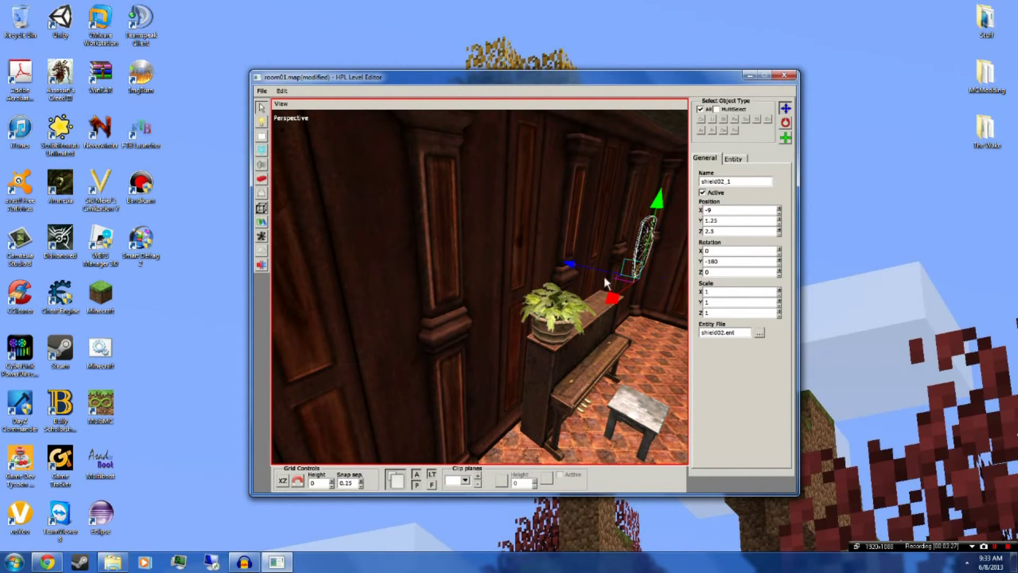
pyautogui.moveTo(606, 269)
pyautogui.mouseDown()
pyautogui.moveTo(596, 262)
pyautogui.moveTo(604, 273)
pyautogui.mouseUp()
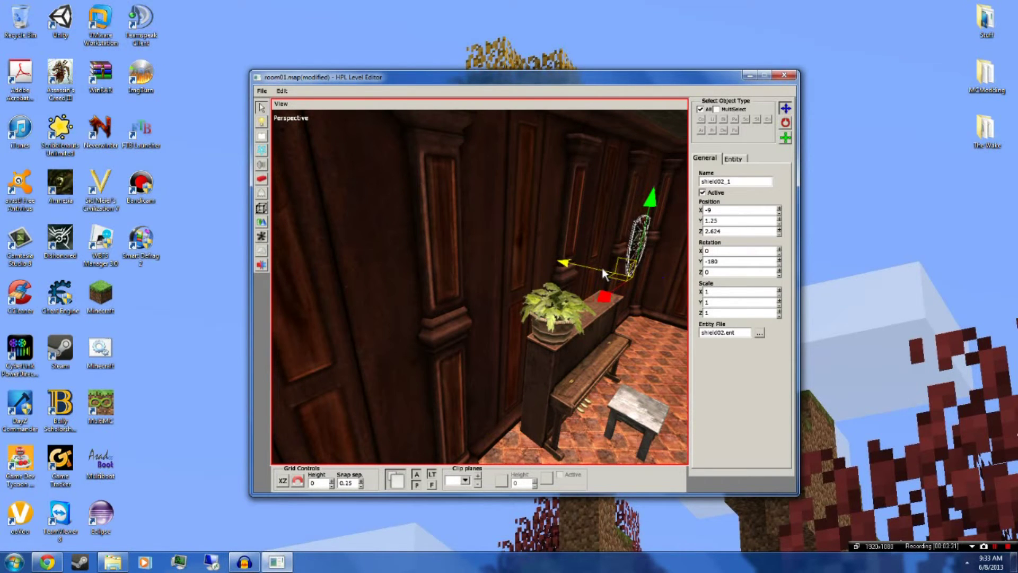
# Delete the middle wall section of the wall next to the corner cabinet, behind the dark table.
pyautogui.keyDown('alt'); pyautogui.moveTo(672, 291); pyautogui.dragTo(532, 270); pyautogui.keyUp('alt')
pyautogui.keyDown('alt'); pyautogui.moveTo(532, 269); pyautogui.dragTo(555, 315, button='right'); pyautogui.keyUp('alt')
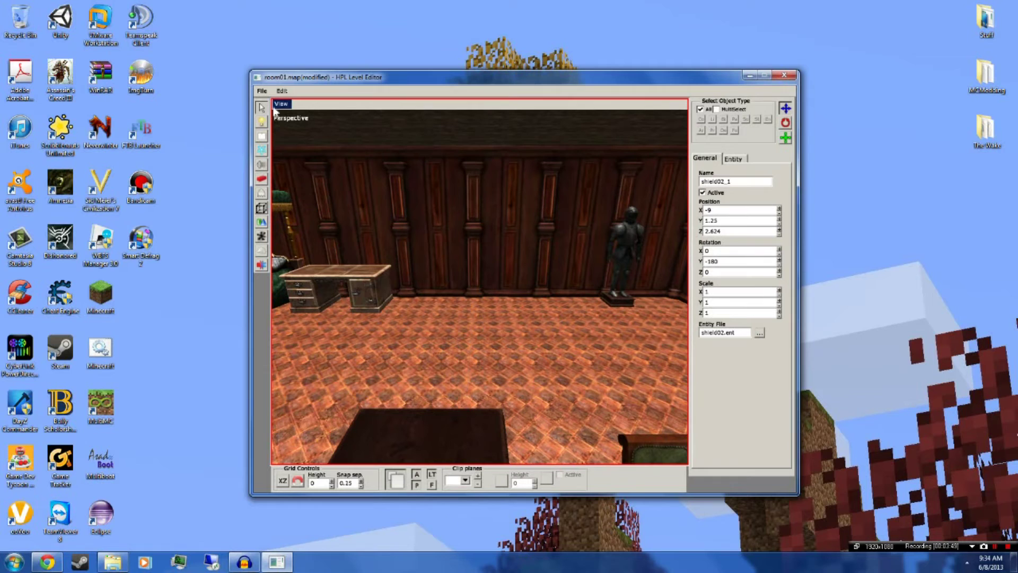
pyautogui.keyDown('alt'); pyautogui.moveTo(551, 351); pyautogui.dragTo(433, 268); pyautogui.keyUp('alt')
pyautogui.click(432, 264)
pyautogui.keyDown('alt'); pyautogui.moveTo(488, 365); pyautogui.dragTo(536, 311); pyautogui.keyUp('alt')
pyautogui.keyDown('alt'); pyautogui.moveTo(574, 304); pyautogui.dragTo(547, 358, button='middle'); pyautogui.keyUp('alt')
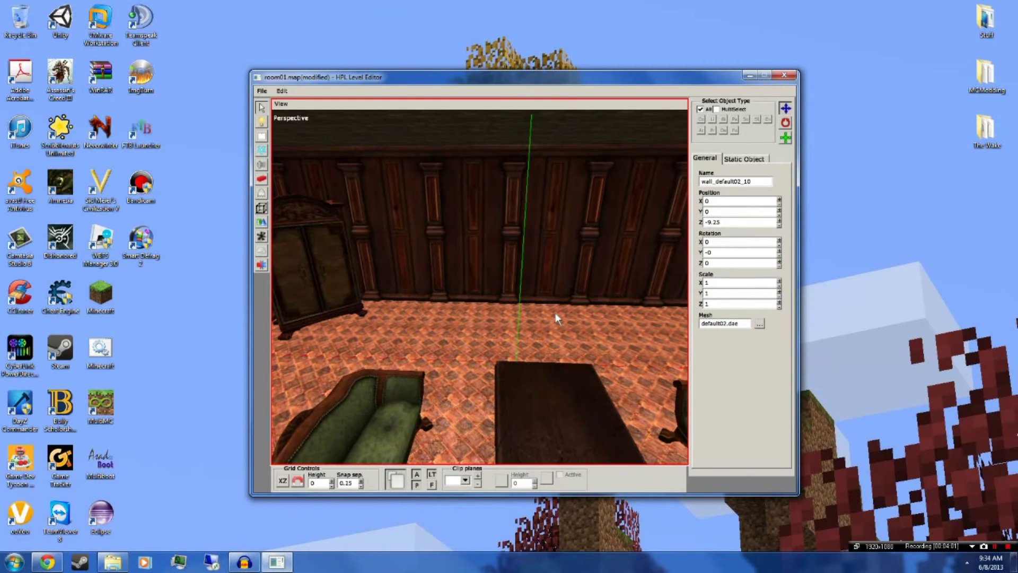
pyautogui.click(547, 242)
pyautogui.keyDown('alt'); pyautogui.moveTo(594, 372); pyautogui.dragTo(576, 310); pyautogui.keyUp('alt')
pyautogui.press('Delete')
# Delete the wall_default02_13 section on the adjoining wall, on the other side of the corner cabinet.
pyautogui.click(365, 230)
pyautogui.keyDown('alt'); pyautogui.moveTo(364, 230); pyautogui.dragTo(452, 245); pyautogui.keyUp('alt')
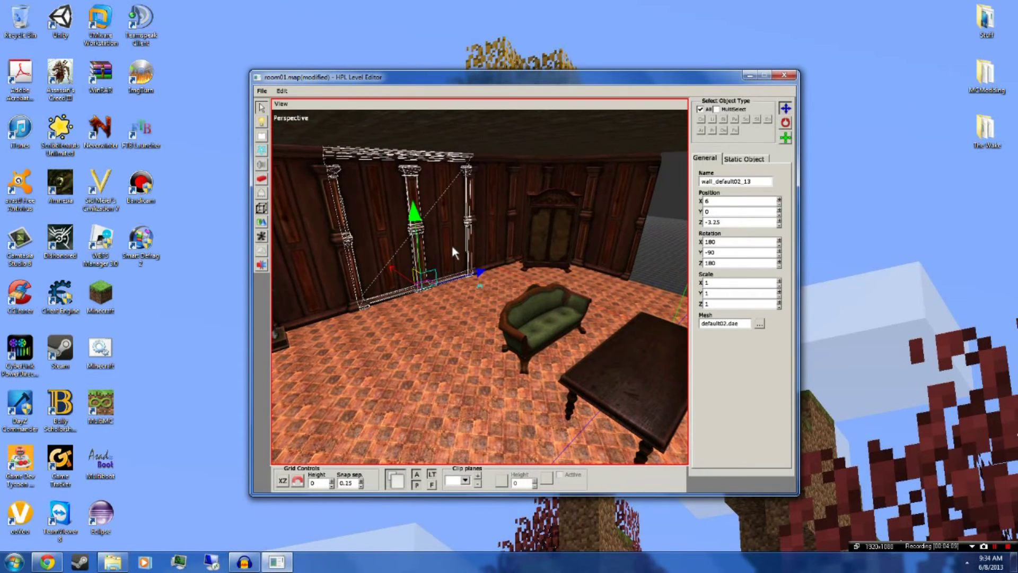
pyautogui.press('Delete')
# Load the mansionbase static object set for filling the wall gap behind the dark table.
pyautogui.keyDown('alt'); pyautogui.moveTo(553, 317); pyautogui.dragTo(512, 278); pyautogui.keyUp('alt')
pyautogui.scroll(5, 511, 274)
pyautogui.keyDown('alt'); pyautogui.moveTo(511, 274); pyautogui.dragTo(489, 358, button='middle'); pyautogui.keyUp('alt')
pyautogui.moveTo(479, 392); pyautogui.dragTo(492, 301, button='middle')
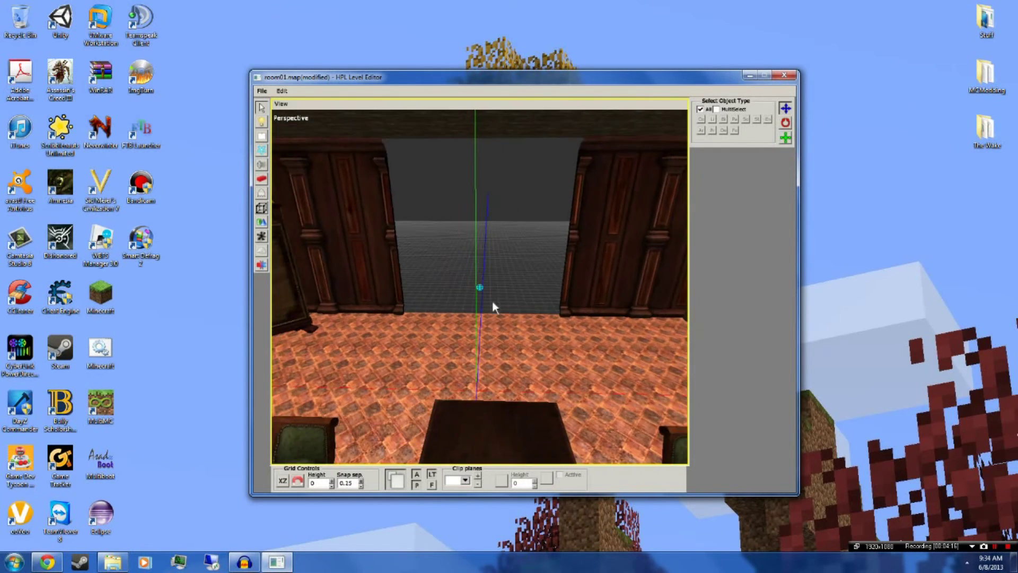
pyautogui.click(262, 181)
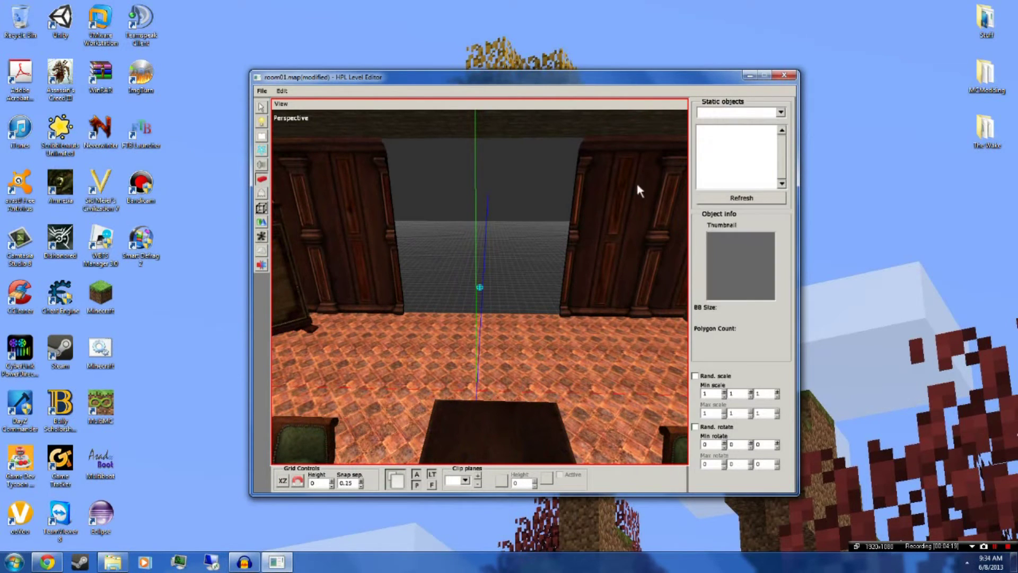
pyautogui.click(781, 112)
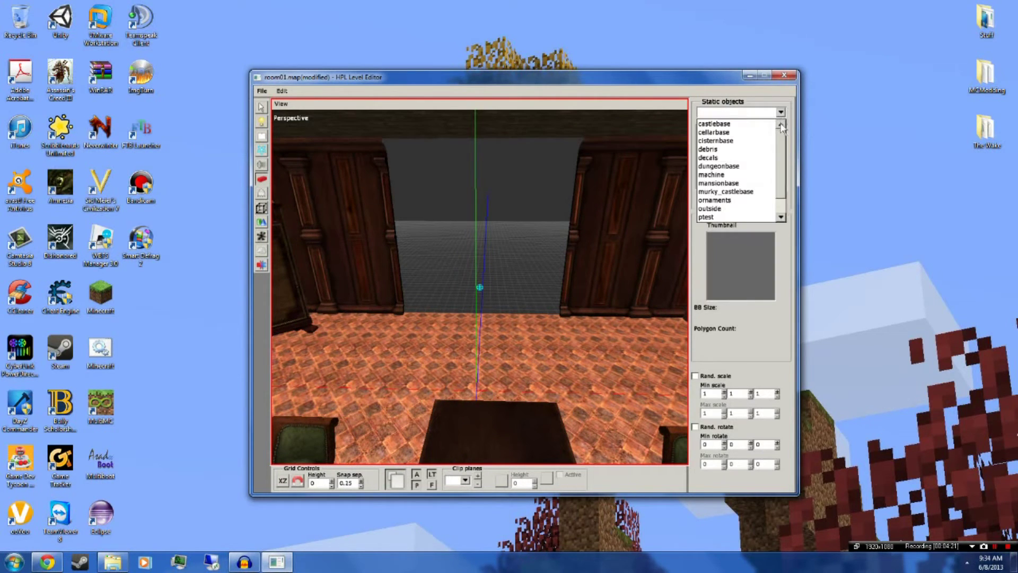
pyautogui.scroll(-1, 773, 193)
pyautogui.scroll(1, 705, 175)
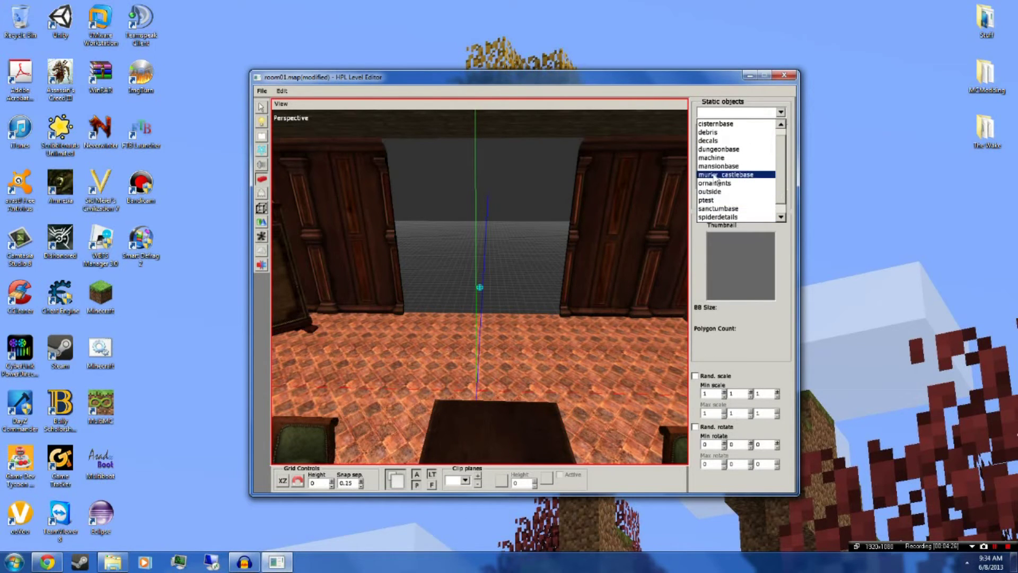
pyautogui.click(702, 167)
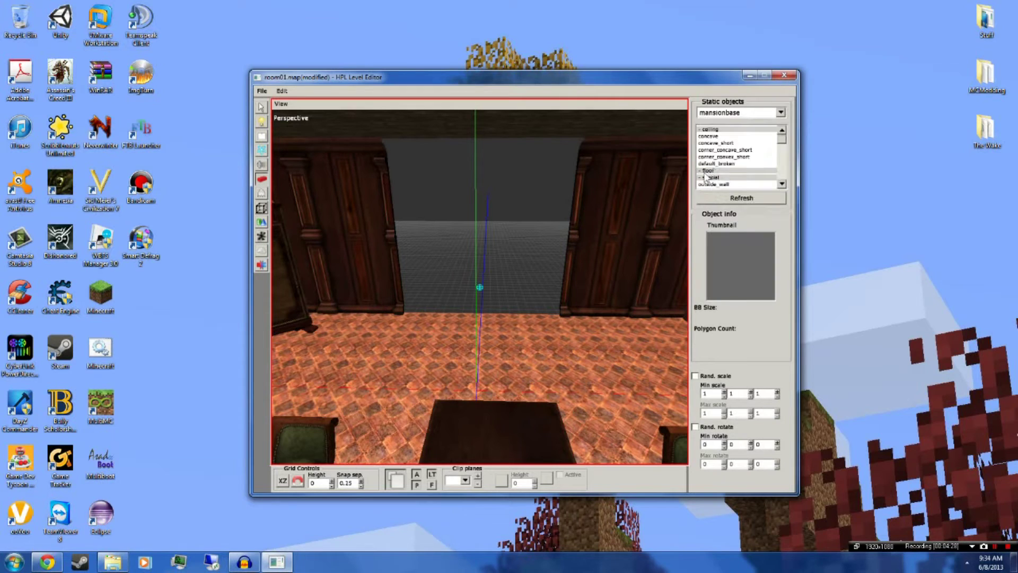
# Place a door_way02 piece in the wall gap behind the dark table, rotated -180 about Y.
pyautogui.moveTo(783, 143); pyautogui.dragTo(779, 164)
pyautogui.click(707, 144)
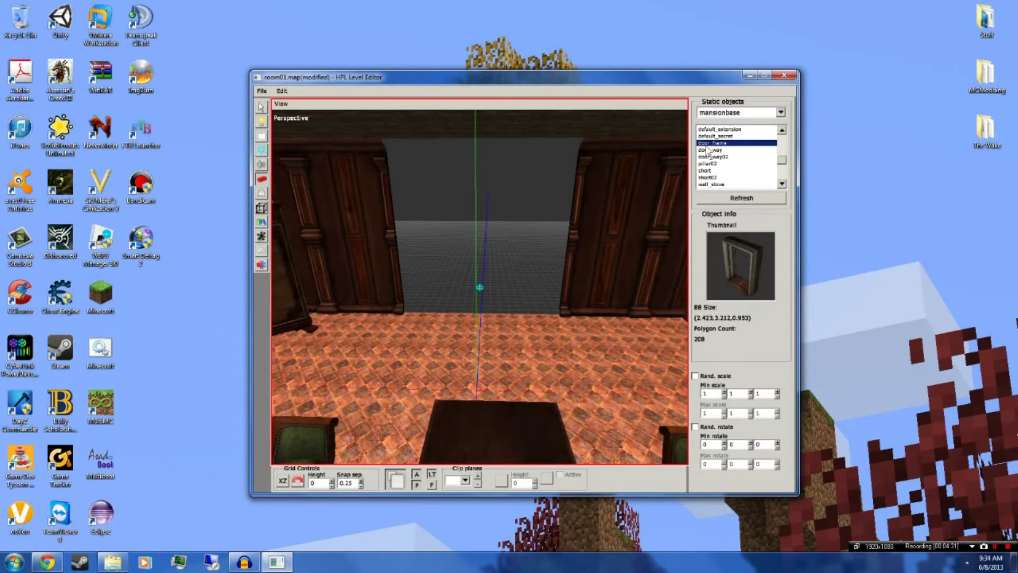
pyautogui.click(720, 138)
pyautogui.click(726, 143)
pyautogui.click(725, 157)
pyautogui.click(725, 151)
pyautogui.click(727, 158)
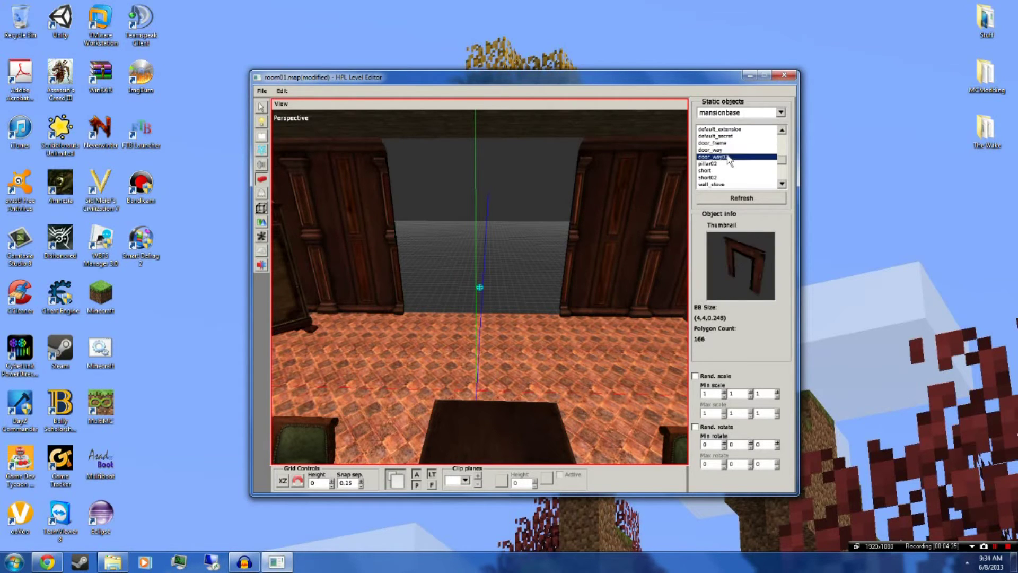
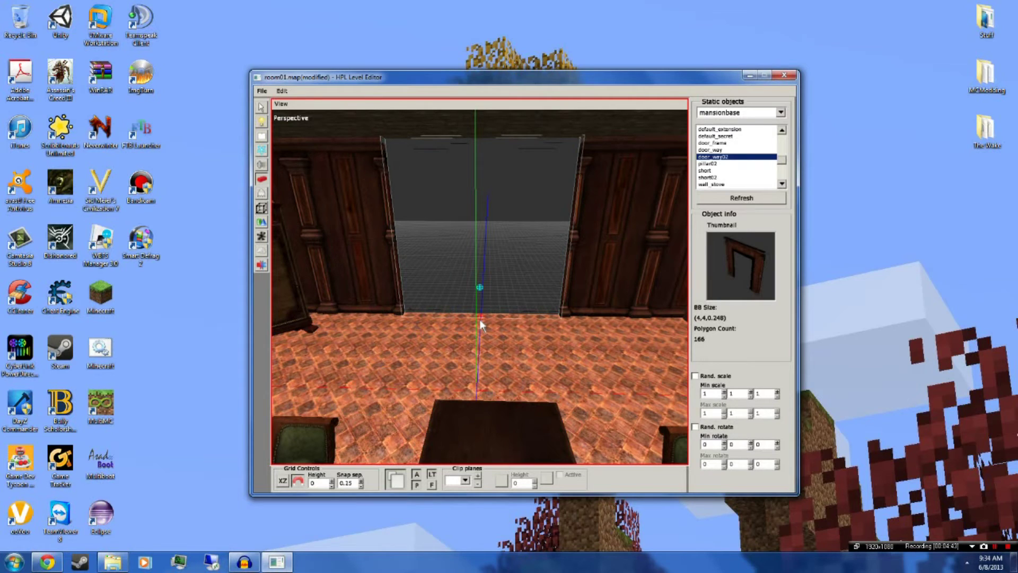
pyautogui.scroll(-10, 479, 319)
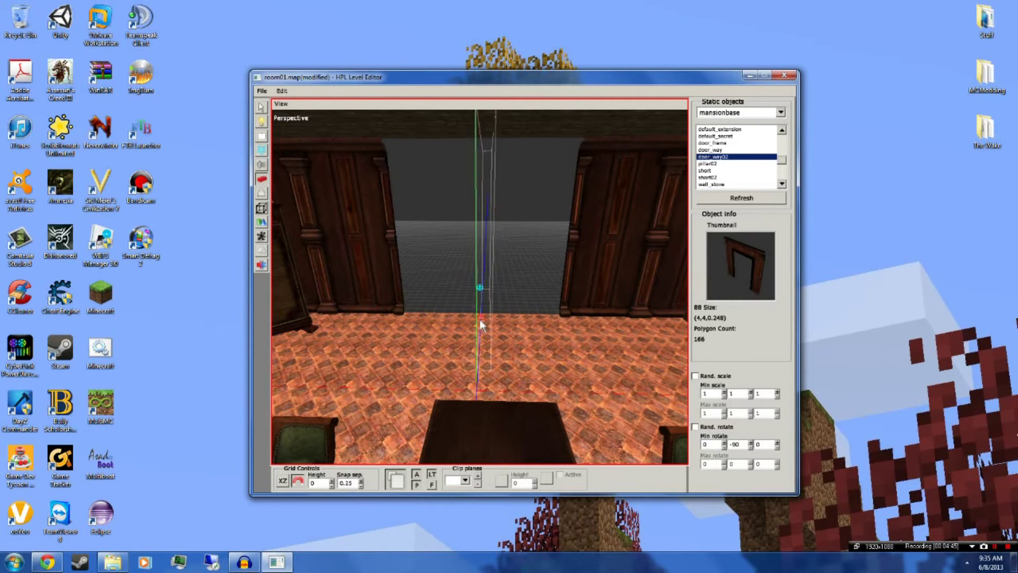
pyautogui.scroll(-2, 479, 319)
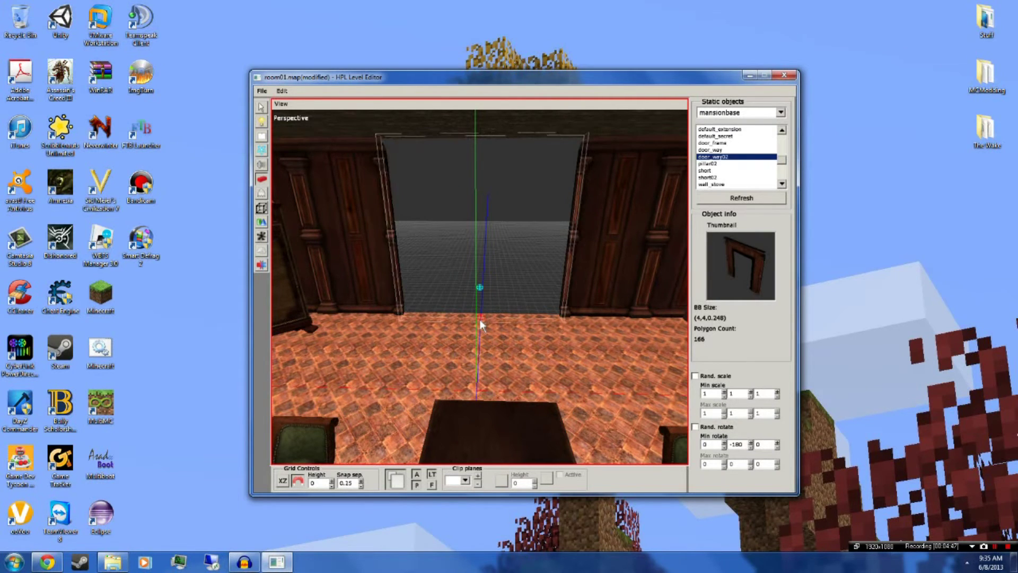
pyautogui.click(479, 313)
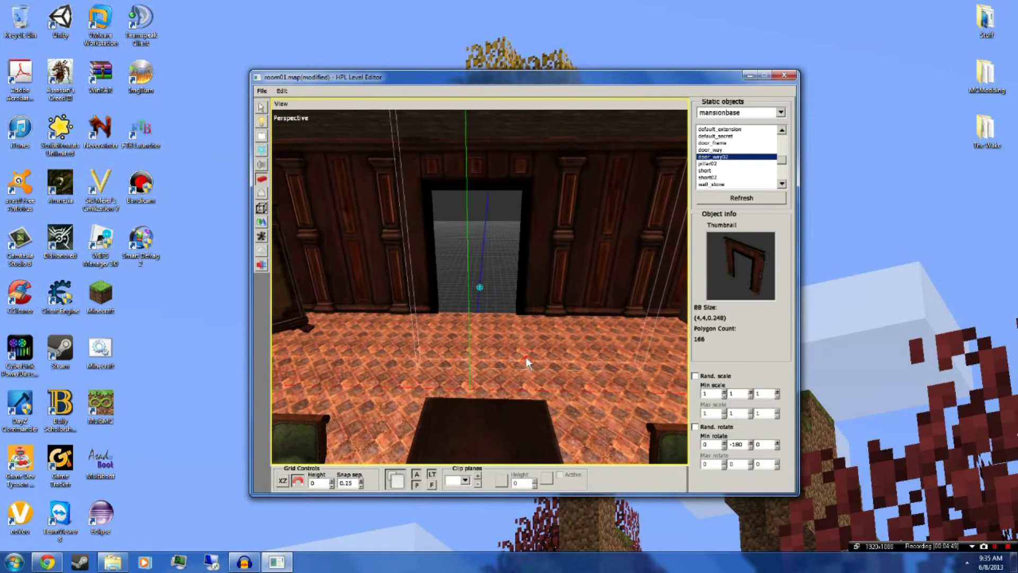
# Place a second door_way02 piece in the gap on the adjoining wall by the armor statue, rotated -90 about Y.
pyautogui.keyDown('alt'); pyautogui.moveTo(471, 335); pyautogui.dragTo(424, 365); pyautogui.keyUp('alt')
pyautogui.scroll(1, 421, 383)
pyautogui.scroll(5, 421, 383)
pyautogui.keyDown('alt'); pyautogui.moveTo(415, 337); pyautogui.dragTo(511, 350); pyautogui.keyUp('alt')
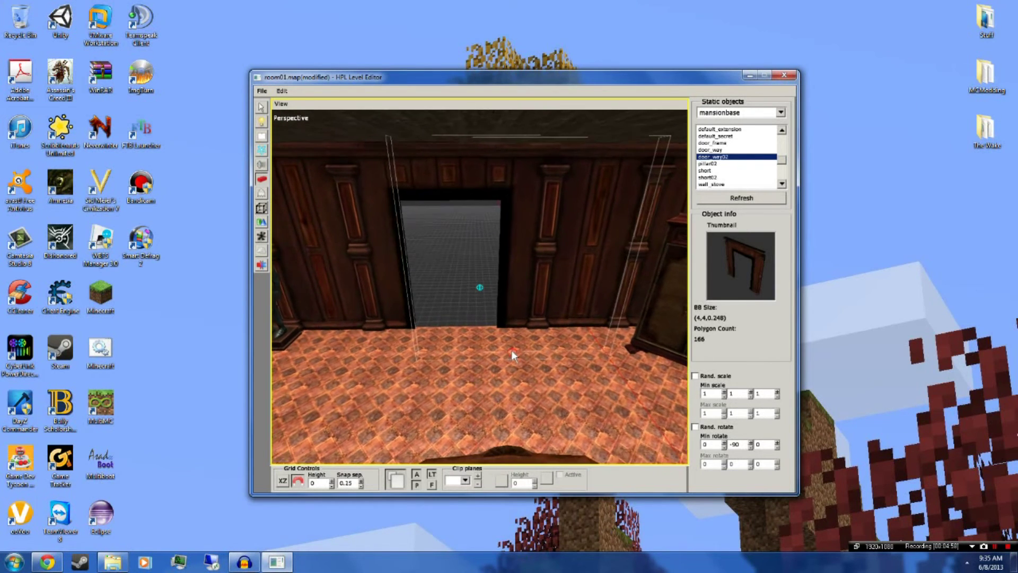
# Fit a door_frame into both doorways, rotated -90 about Y by the armor statue and -180 in the one behind the table.
pyautogui.click(725, 142)
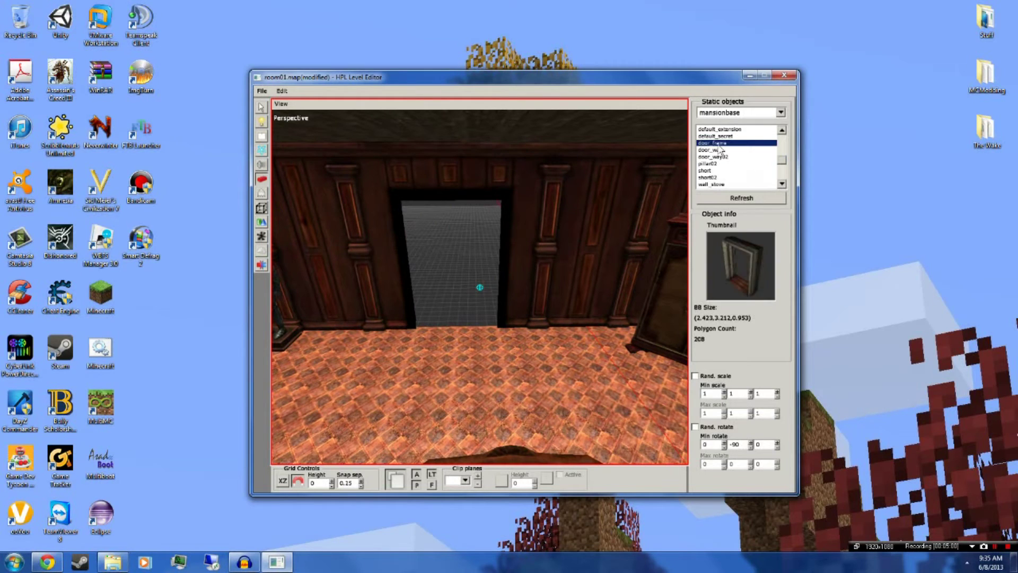
pyautogui.click(455, 331)
pyautogui.keyDown('alt'); pyautogui.moveTo(457, 332); pyautogui.dragTo(566, 325); pyautogui.keyUp('alt')
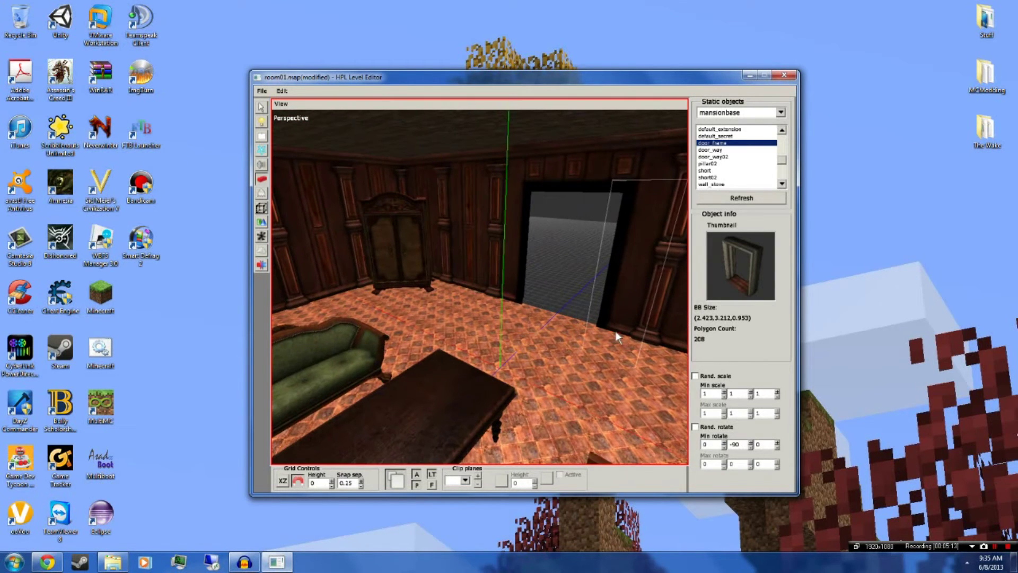
pyautogui.scroll(-1, 589, 326)
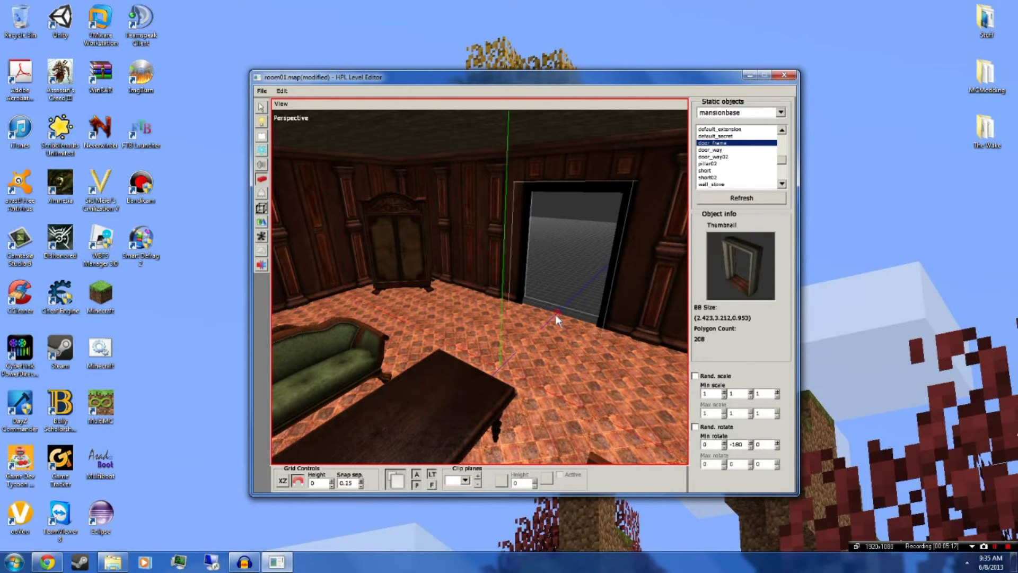
pyautogui.click(555, 314)
# Switch to placing entities and load the door category.
pyautogui.keyDown('alt'); pyautogui.moveTo(555, 314); pyautogui.dragTo(477, 334); pyautogui.keyUp('alt')
pyautogui.scroll(5, 584, 256)
pyautogui.keyDown('alt'); pyautogui.moveTo(583, 256); pyautogui.dragTo(523, 273, button='middle'); pyautogui.keyUp('alt')
pyautogui.scroll(-4, 561, 322)
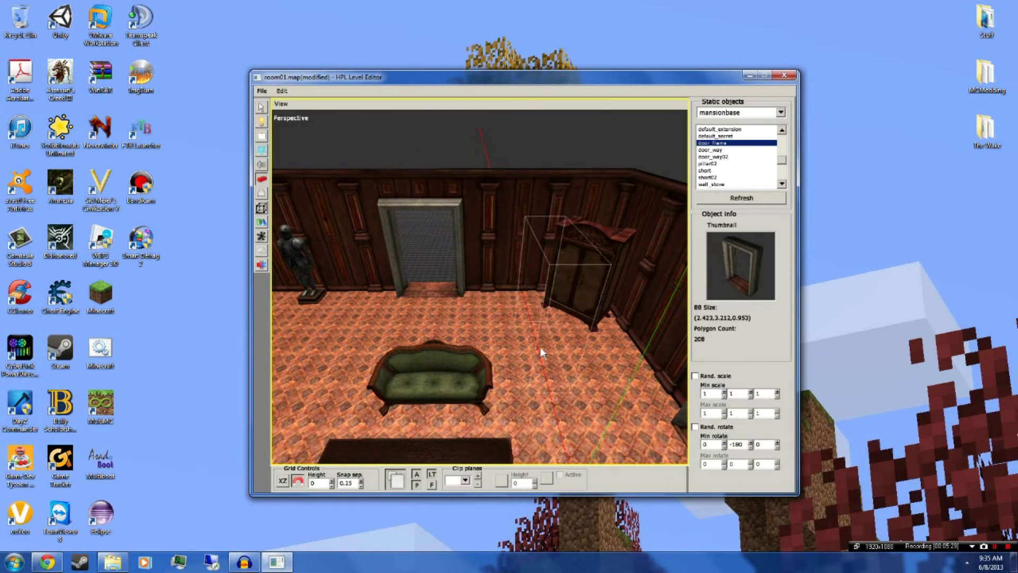
pyautogui.scroll(-2, 543, 328)
pyautogui.scroll(-3, 544, 324)
pyautogui.keyDown('alt'); pyautogui.moveTo(545, 324); pyautogui.dragTo(587, 289, button='middle'); pyautogui.keyUp('alt')
pyautogui.scroll(3, 587, 290)
pyautogui.click(262, 194)
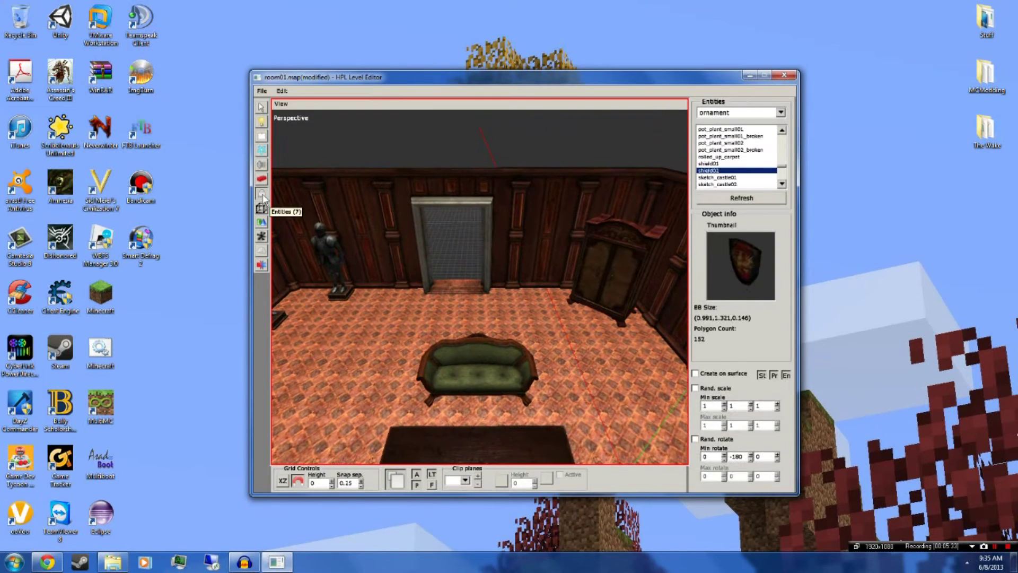
pyautogui.click(780, 113)
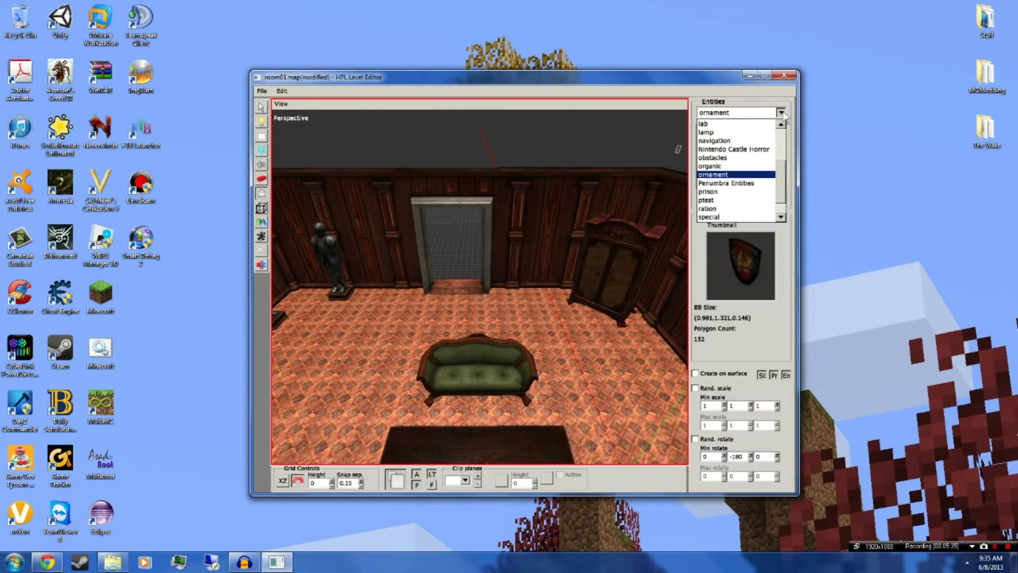
pyautogui.scroll(3, 740, 179)
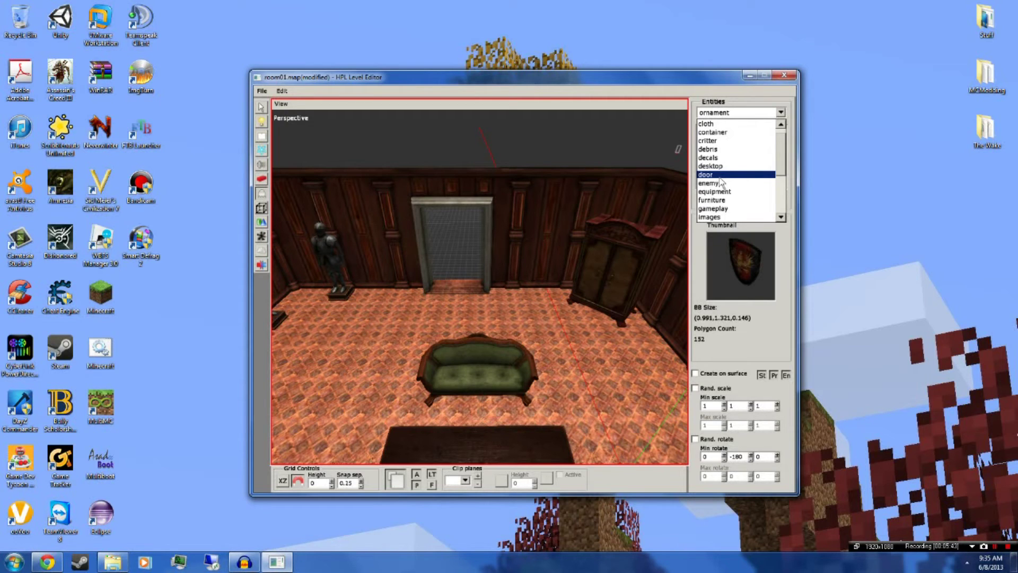
pyautogui.click(720, 177)
# Browse the door models and choose the mansion door.
pyautogui.click(734, 157)
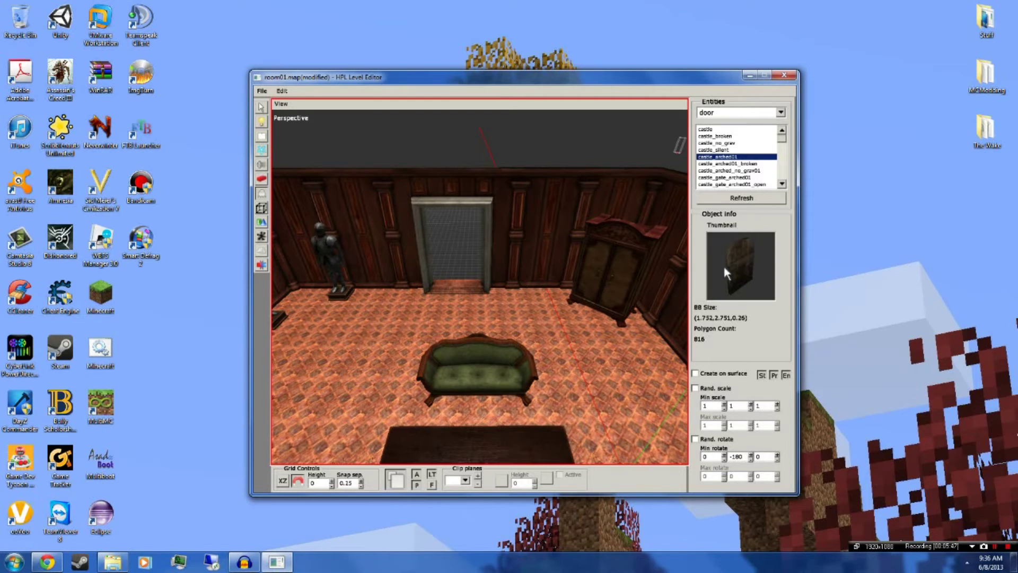
pyautogui.click(711, 151)
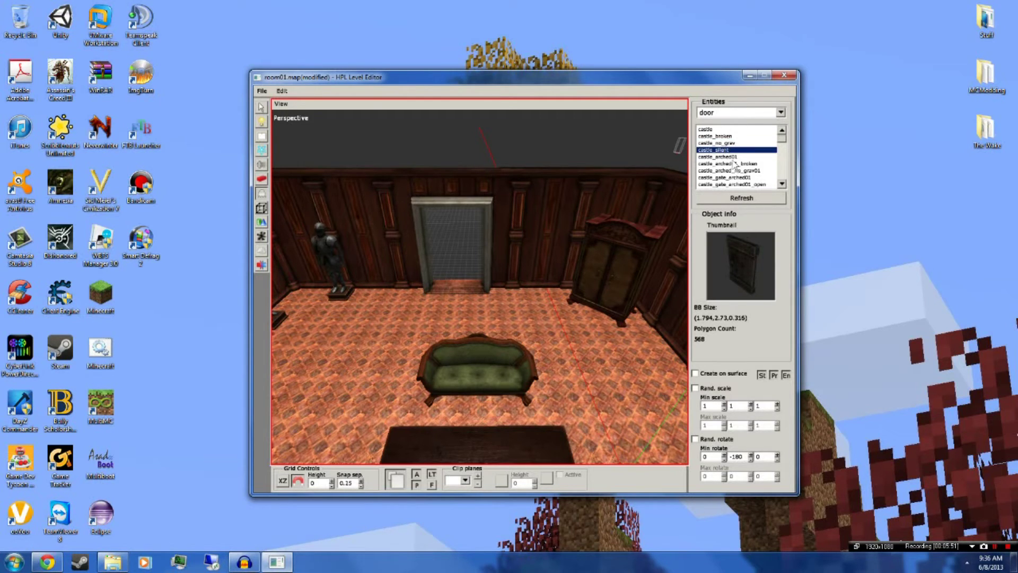
pyautogui.moveTo(724, 137); pyautogui.dragTo(724, 130)
pyautogui.scroll(-5, 738, 173)
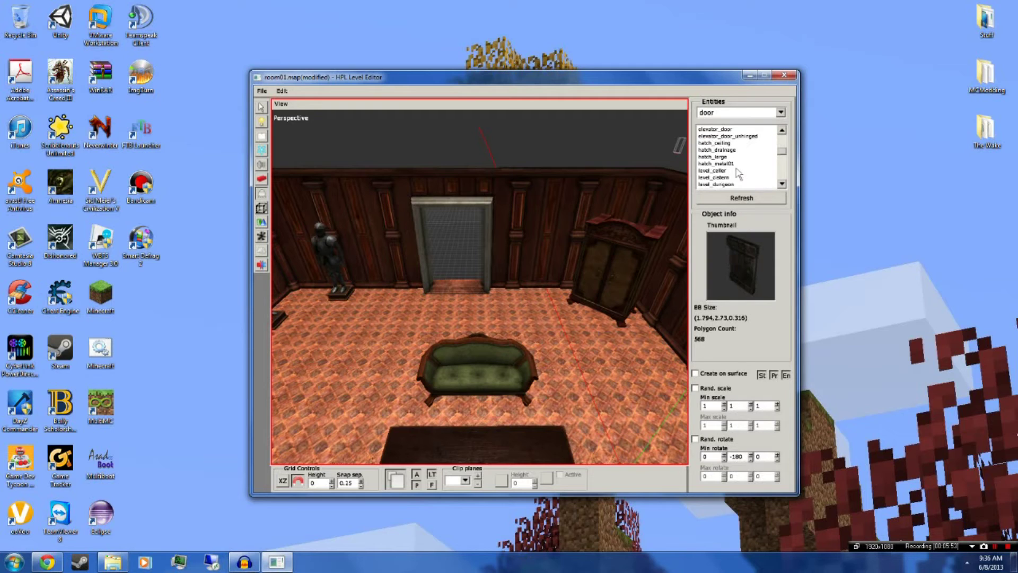
pyautogui.scroll(-3, 739, 173)
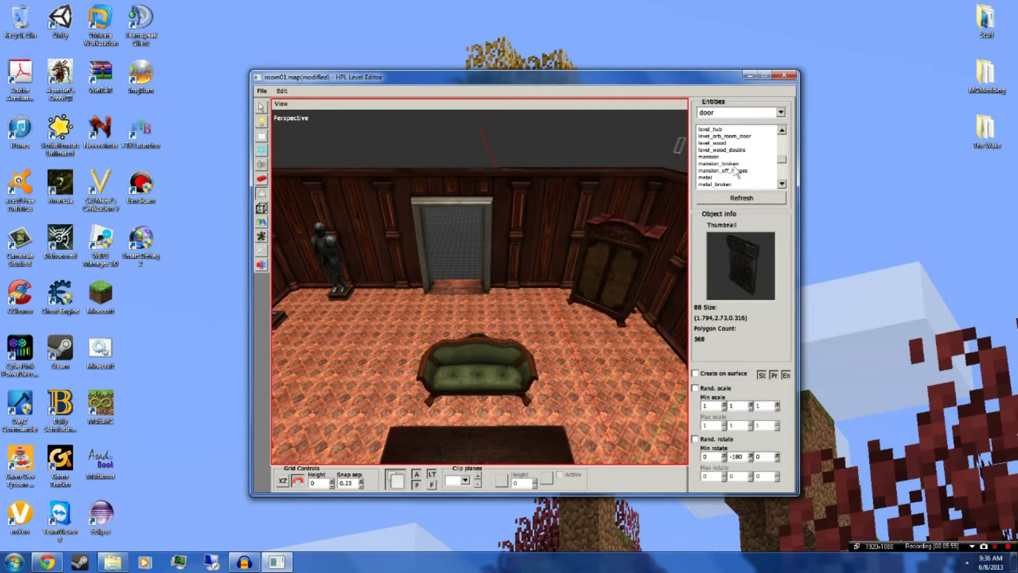
pyautogui.click(715, 158)
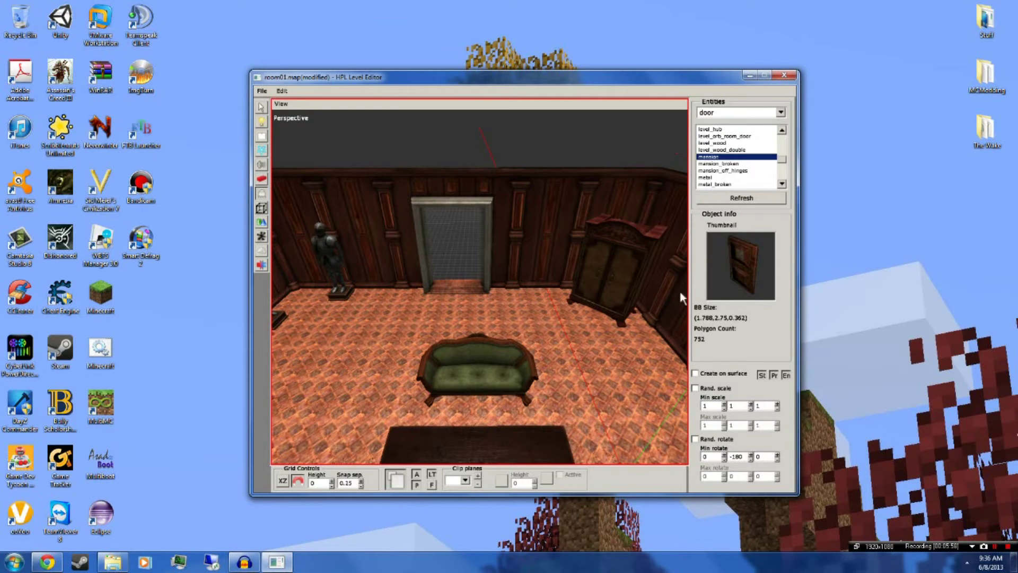
# Place the mansion door in the framed doorway by the armor statue, rotated -270 about Y, with creation on surface off.
pyautogui.scroll(2, 403, 316)
pyautogui.scroll(3, 431, 371)
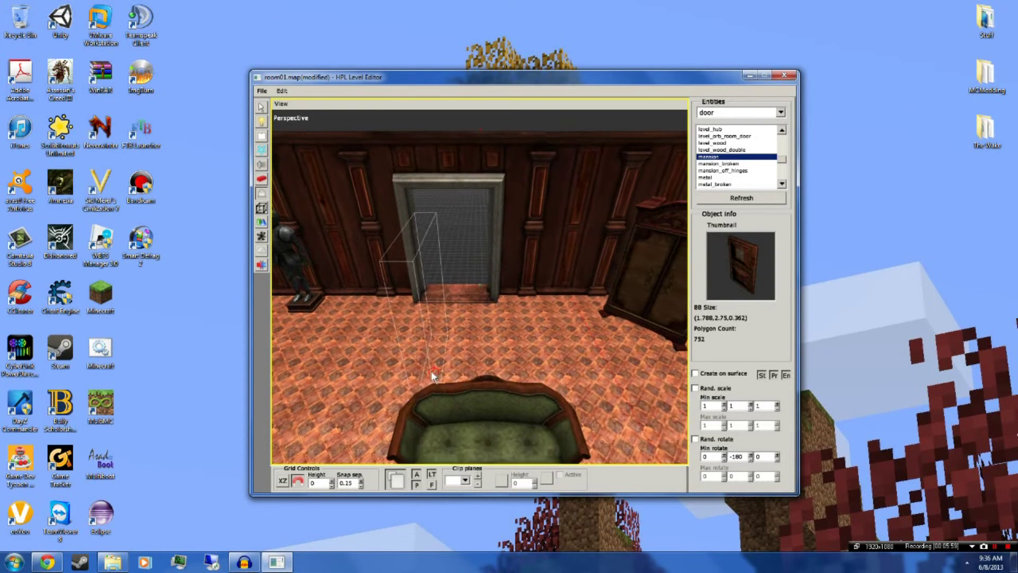
pyautogui.keyDown('shift'); pyautogui.scroll(-2, 436, 407); pyautogui.keyUp('shift')
pyautogui.keyDown('shift'); pyautogui.scroll(-4, 459, 367); pyautogui.keyUp('shift')
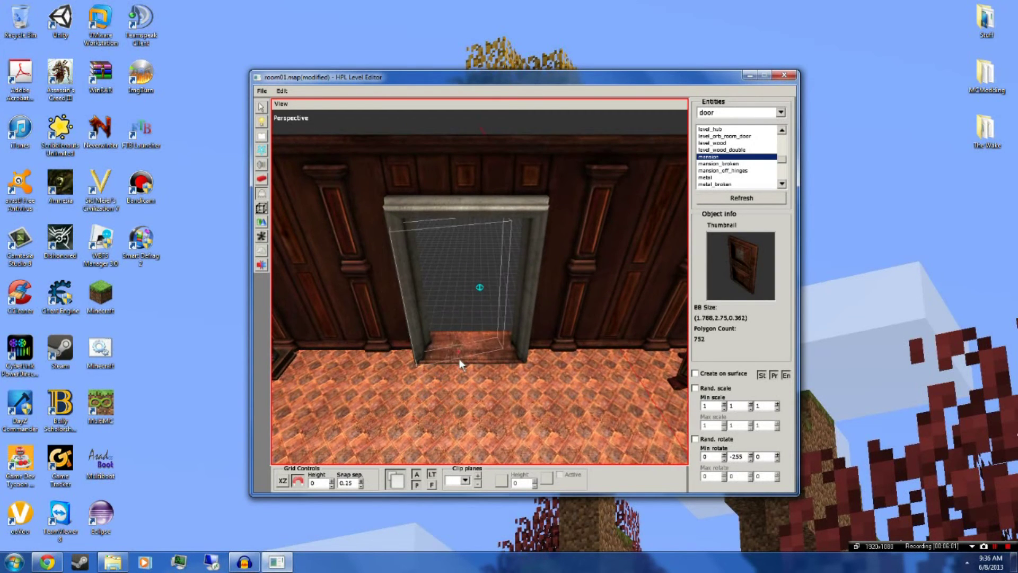
pyautogui.click(699, 373)
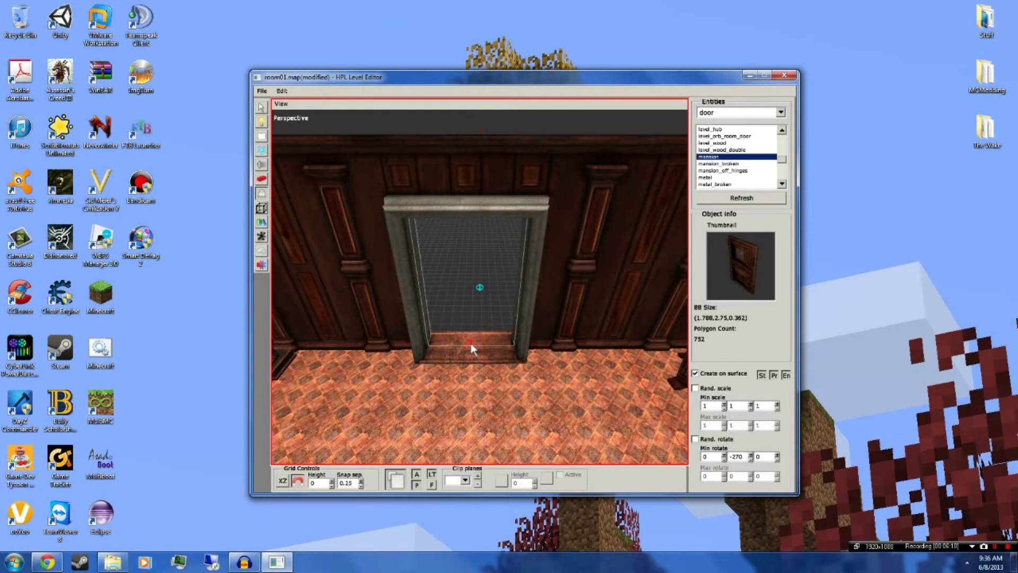
pyautogui.click(695, 373)
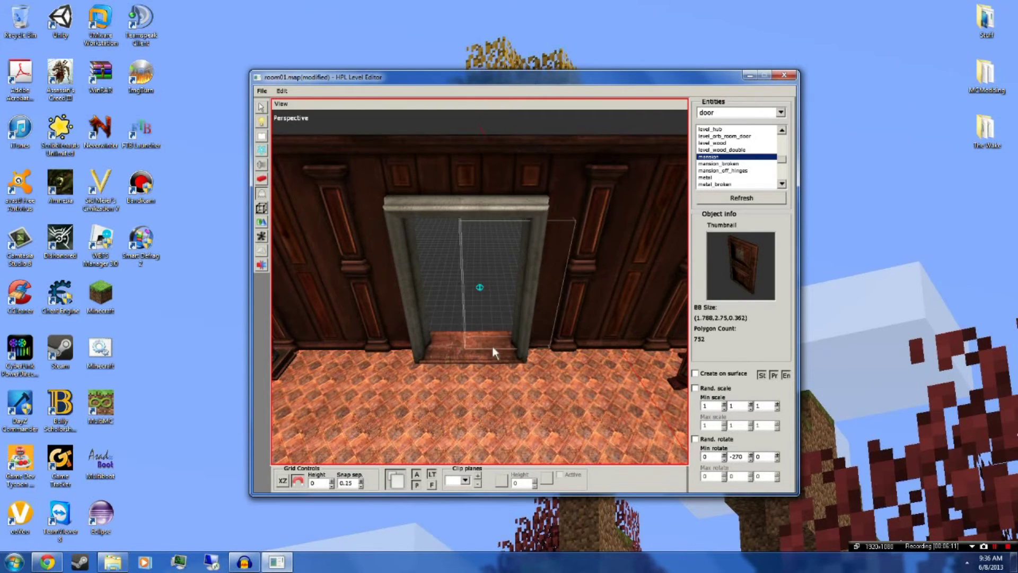
pyautogui.scroll(3, 469, 344)
pyautogui.keyDown('alt'); pyautogui.moveTo(476, 386); pyautogui.dragTo(413, 269, button='middle'); pyautogui.keyUp('alt')
pyautogui.click(502, 389)
# Place another mansion door in the framed doorway behind the dark table, rotated -360 about Y.
pyautogui.scroll(-5, 538, 356)
pyautogui.keyDown('alt'); pyautogui.moveTo(537, 299); pyautogui.dragTo(320, 251, button='middle'); pyautogui.keyUp('alt')
pyautogui.keyDown('alt'); pyautogui.moveTo(476, 247); pyautogui.dragTo(592, 286, button='middle'); pyautogui.keyUp('alt')
pyautogui.keyDown('alt'); pyautogui.moveTo(483, 283); pyautogui.dragTo(615, 344, button='middle'); pyautogui.keyUp('alt')
pyautogui.keyDown('alt'); pyautogui.moveTo(530, 345); pyautogui.dragTo(531, 388, button='middle'); pyautogui.keyUp('alt')
pyautogui.scroll(5, 530, 388)
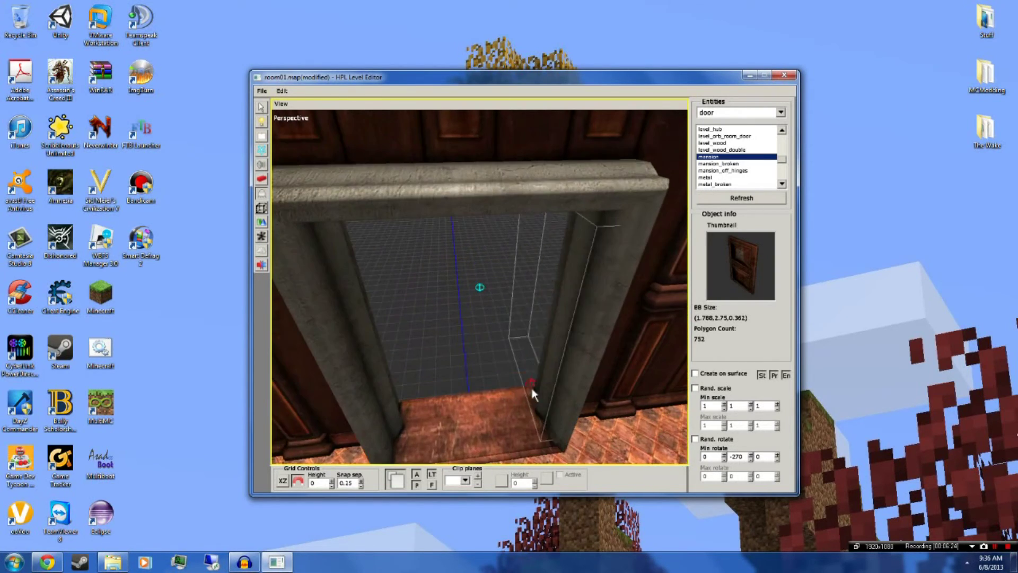
pyautogui.scroll(-3, 504, 356)
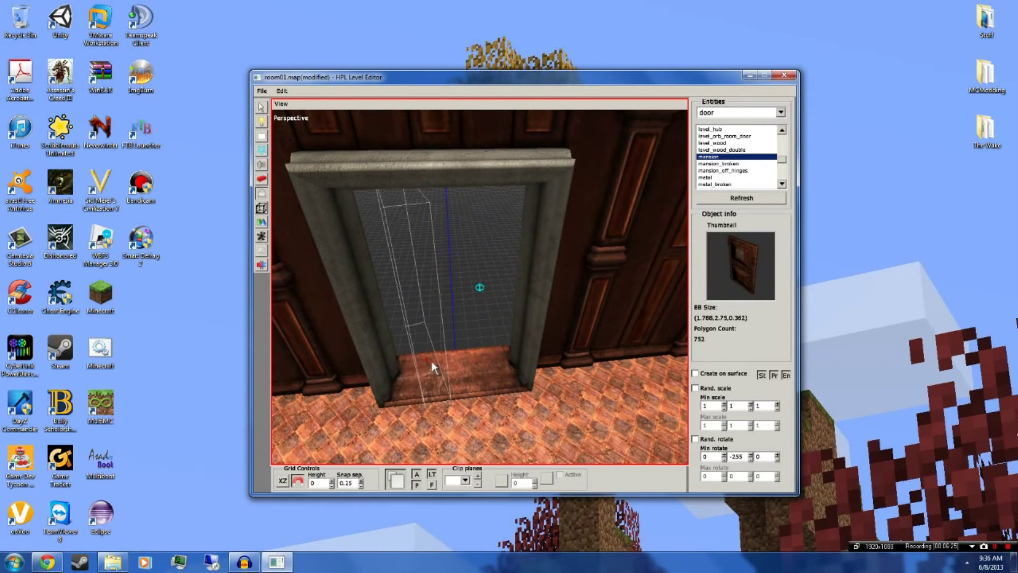
pyautogui.click(459, 376)
# Leave entity placement for selection mode and save the room01 map.
pyautogui.keyDown('alt'); pyautogui.moveTo(460, 379); pyautogui.dragTo(222, 92, button='middle'); pyautogui.keyUp('alt')
pyautogui.scroll(-3, 504, 387)
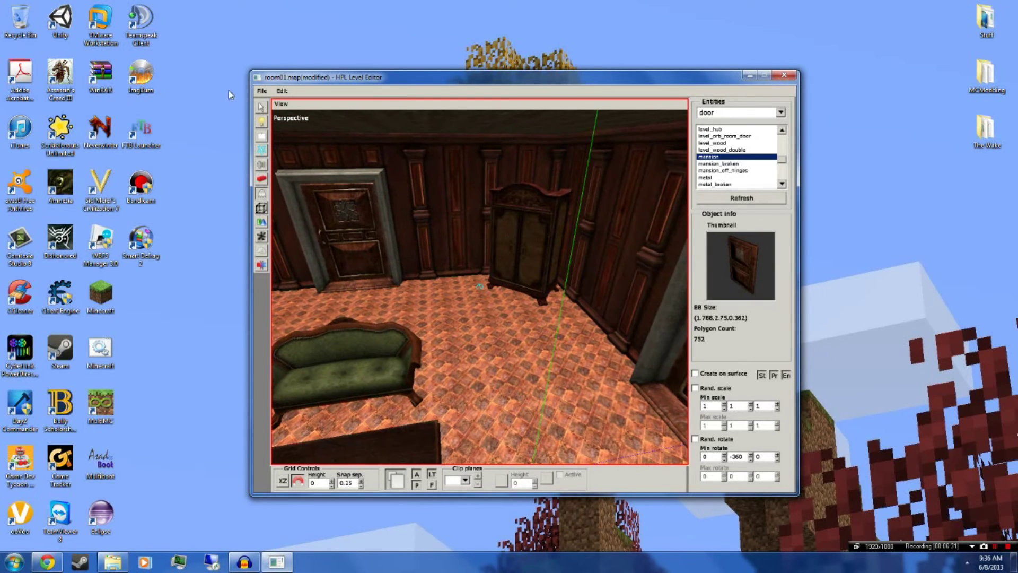
pyautogui.click(260, 107)
pyautogui.hotkey('ctrl', 's')
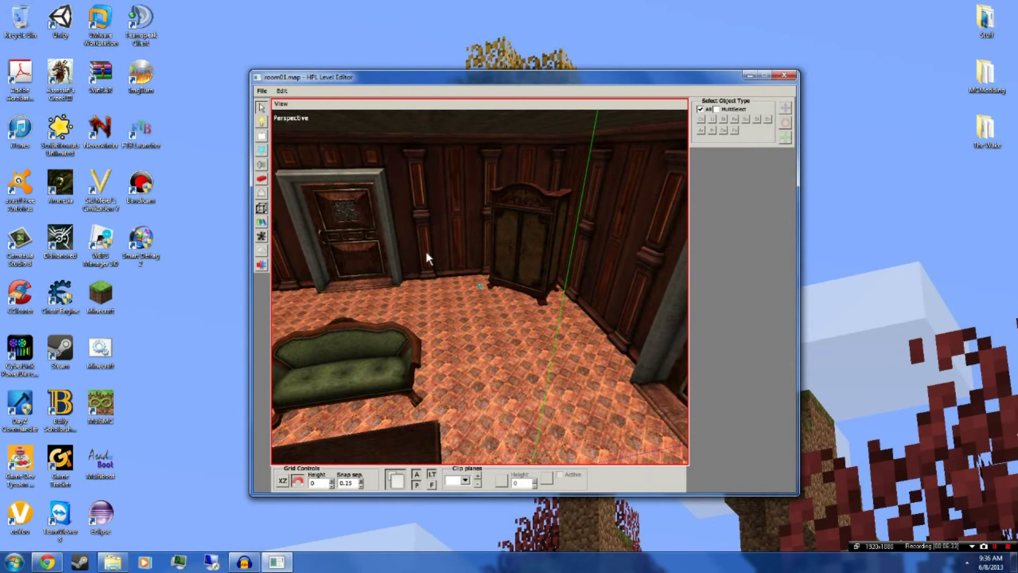
# Set the mansion_1 door, between the armor statue and the corner cabinet, to Locked in its entity properties.
pyautogui.keyDown('alt'); pyautogui.moveTo(419, 250); pyautogui.dragTo(473, 283, button='middle'); pyautogui.keyUp('alt')
pyautogui.click(407, 253)
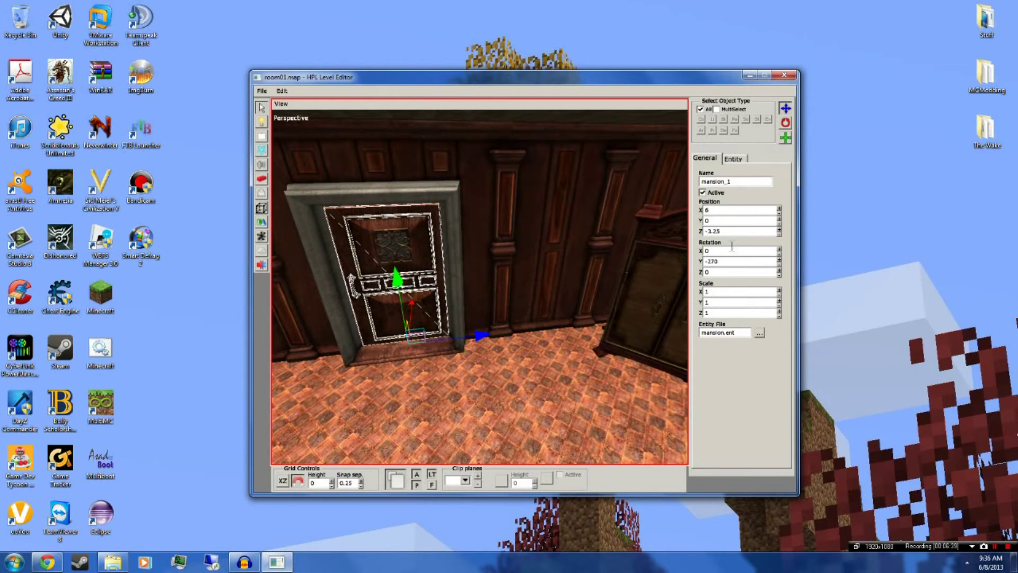
pyautogui.click(734, 160)
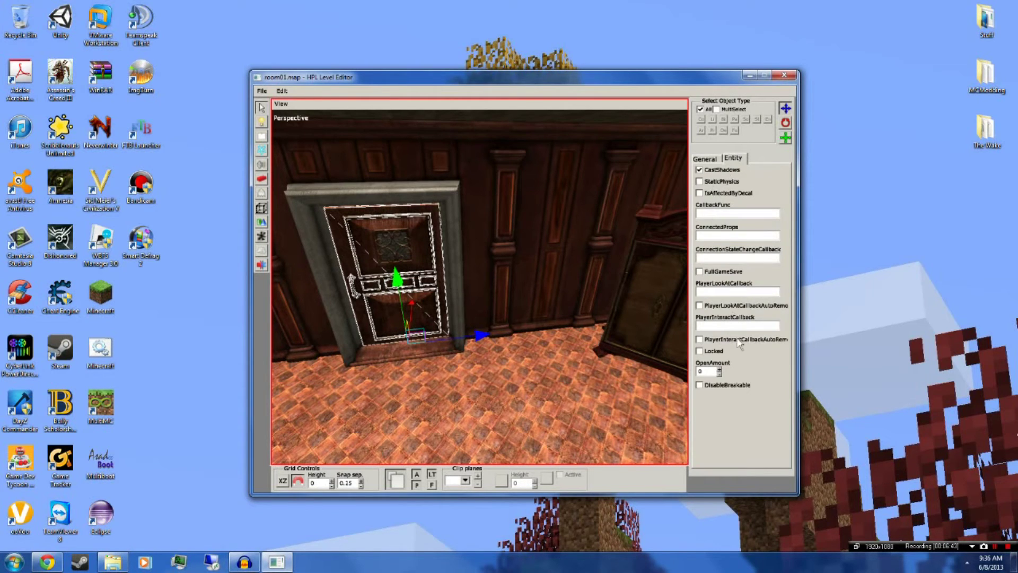
pyautogui.click(699, 351)
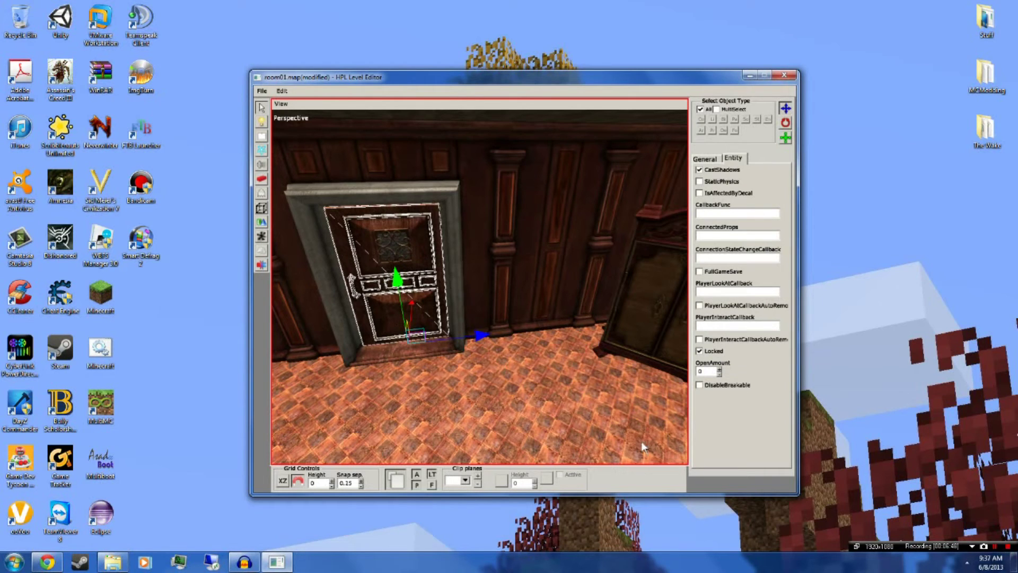
# Open the entity properties of the mansion_2 door in the framed doorway behind the dark table.
pyautogui.moveTo(705, 389)
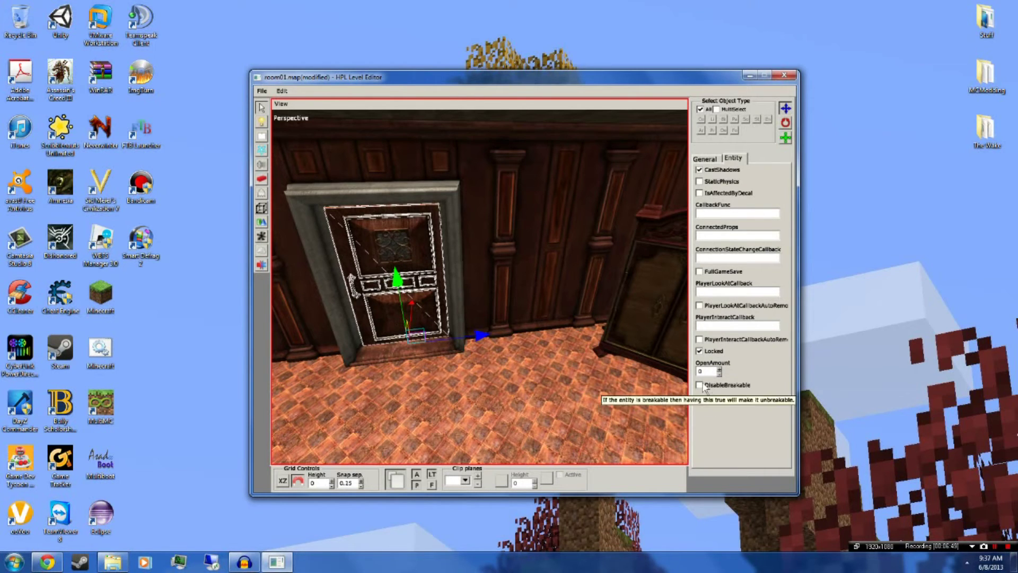
pyautogui.click(700, 386)
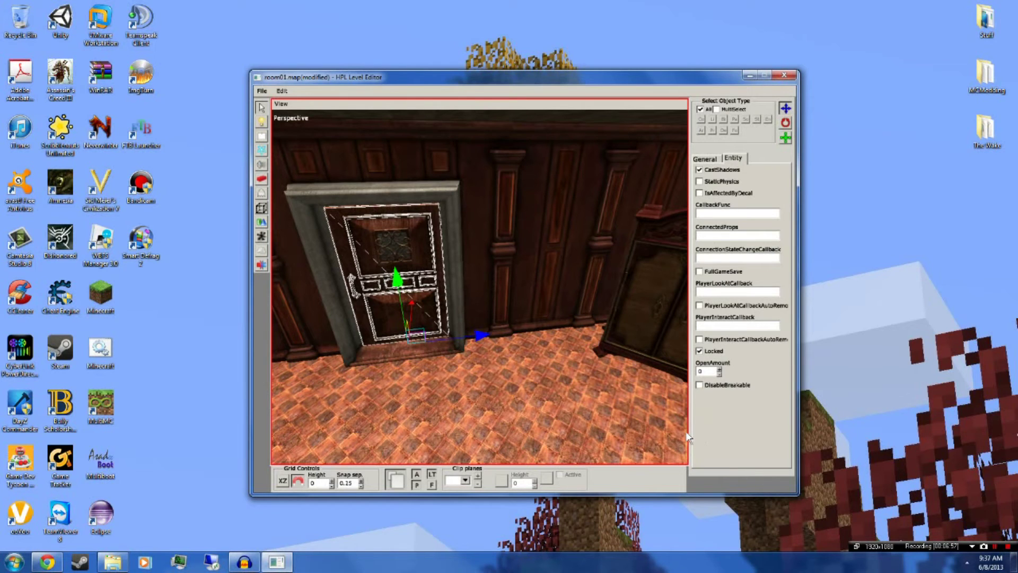
pyautogui.click(493, 327)
pyautogui.keyDown('ctrl'); pyautogui.click(580, 333); pyautogui.keyUp('ctrl')
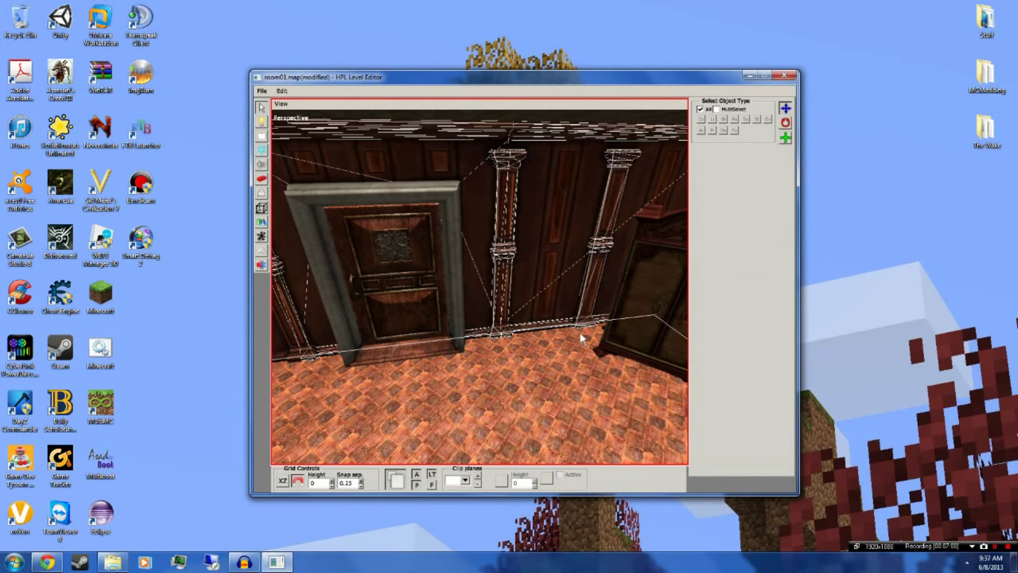
pyautogui.click(482, 387)
pyautogui.keyDown('alt'); pyautogui.moveTo(501, 361); pyautogui.dragTo(513, 304); pyautogui.keyUp('alt')
pyautogui.scroll(3, 512, 305)
pyautogui.click(452, 252)
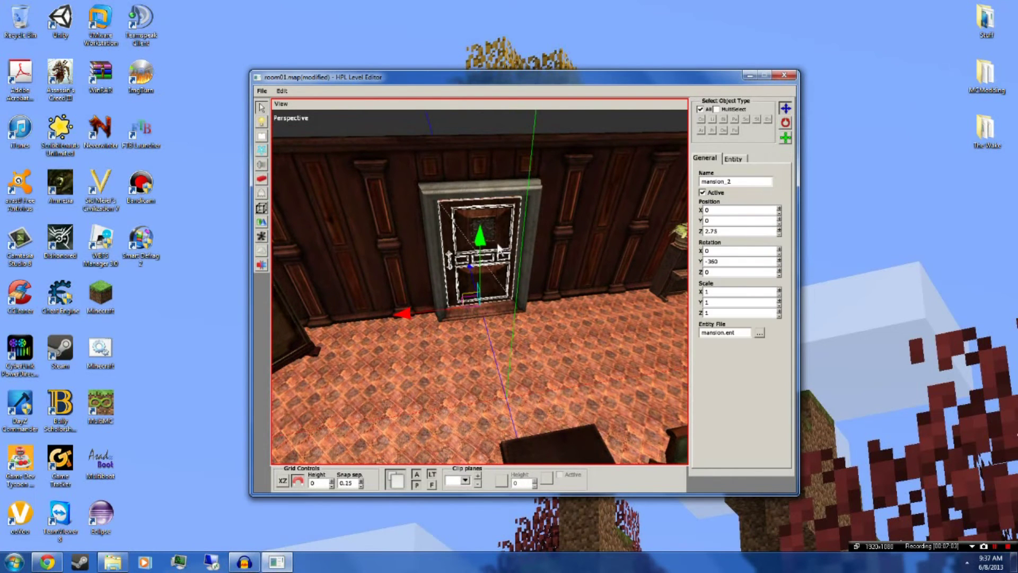
pyautogui.click(733, 160)
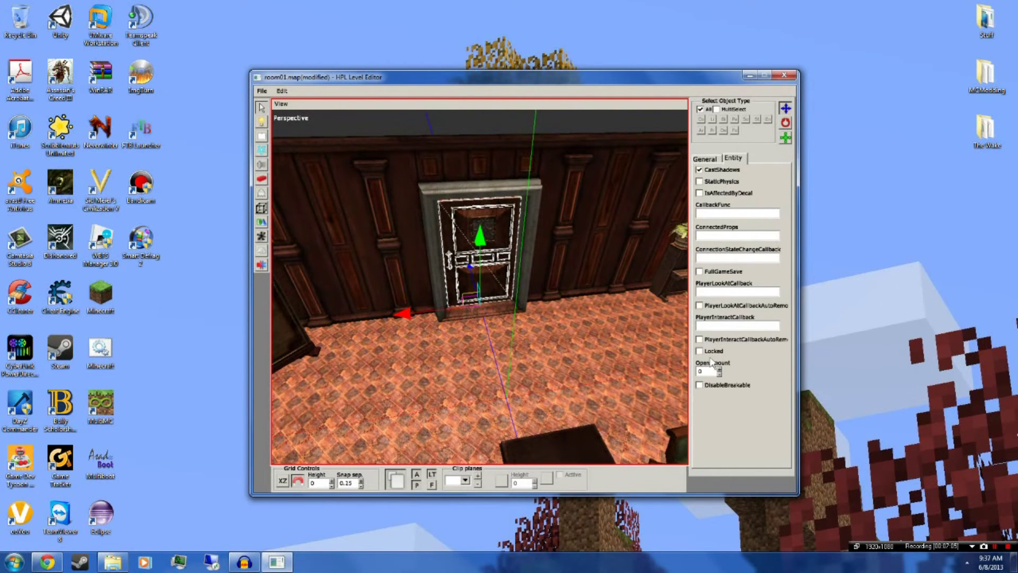
# Scale the floor plane to 17 along Z so it extends outside the wall with the mansion_2 door.
pyautogui.click(433, 286)
pyautogui.keyDown('alt'); pyautogui.moveTo(433, 286); pyautogui.dragTo(526, 280); pyautogui.keyUp('alt')
pyautogui.click(593, 283)
pyautogui.keyDown('alt'); pyautogui.moveTo(446, 271); pyautogui.dragTo(351, 257); pyautogui.keyUp('alt')
pyautogui.keyDown('alt'); pyautogui.moveTo(501, 262); pyautogui.dragTo(448, 256); pyautogui.keyUp('alt')
pyautogui.keyDown('alt'); pyautogui.moveTo(522, 260); pyautogui.dragTo(503, 239); pyautogui.keyUp('alt')
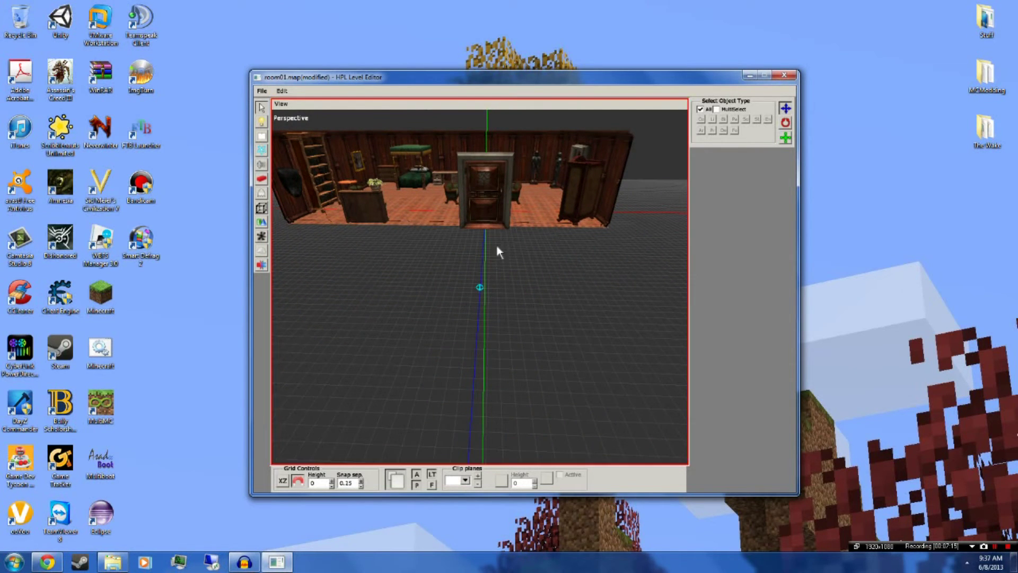
pyautogui.keyDown('alt'); pyautogui.moveTo(499, 276); pyautogui.dragTo(529, 211); pyautogui.keyUp('alt')
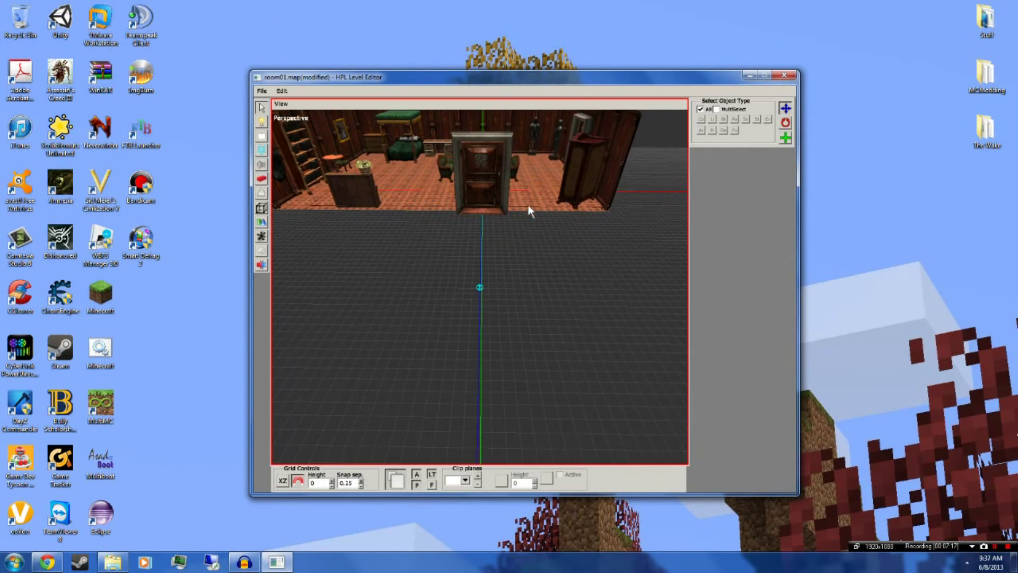
pyautogui.click(528, 210)
pyautogui.click(785, 137)
pyautogui.moveTo(335, 181); pyautogui.dragTo(316, 221)
pyautogui.keyDown('alt'); pyautogui.moveTo(424, 266); pyautogui.dragTo(301, 236); pyautogui.keyUp('alt')
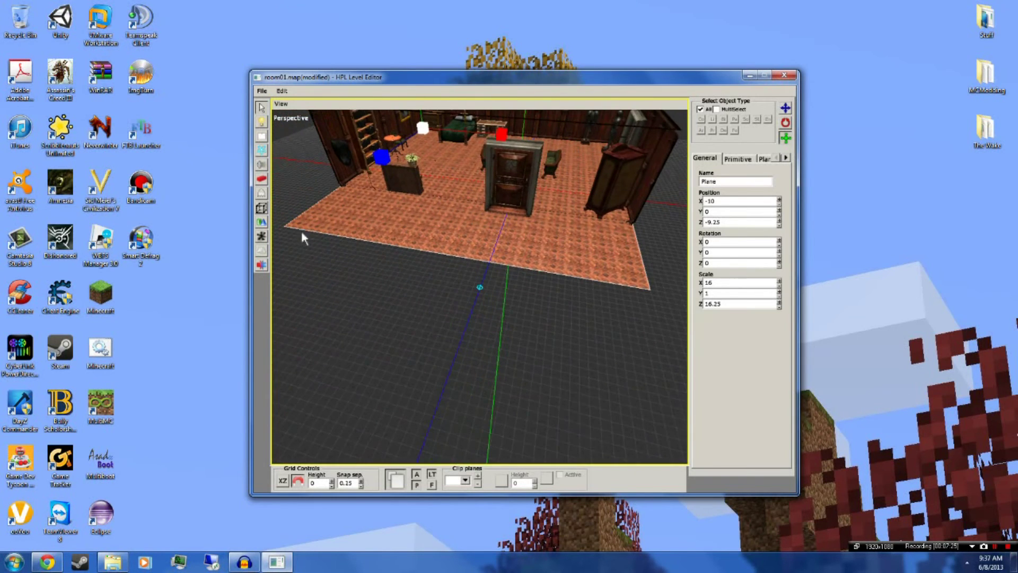
pyautogui.moveTo(383, 158); pyautogui.dragTo(534, 222)
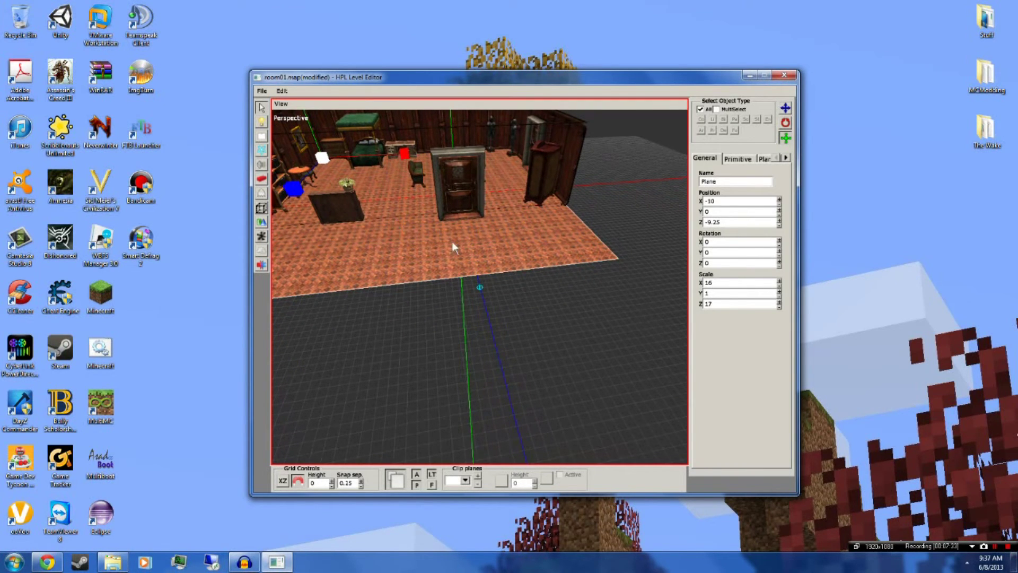
# Duplicate the wall panel between the corner cabinet and the mansion_2 door and rotate the copy to face outward.
pyautogui.press('alt')
pyautogui.moveTo(556, 252); pyautogui.dragTo(490, 259, button='middle')
pyautogui.moveTo(409, 255); pyautogui.dragTo(613, 221, button='middle')
pyautogui.click(403, 220)
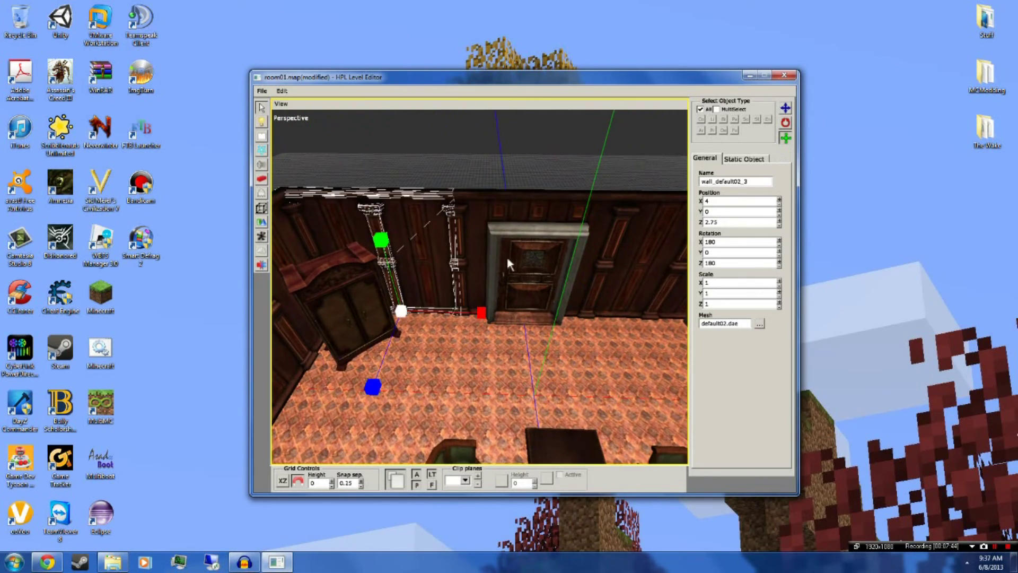
pyautogui.moveTo(529, 273); pyautogui.dragTo(634, 257, button='middle')
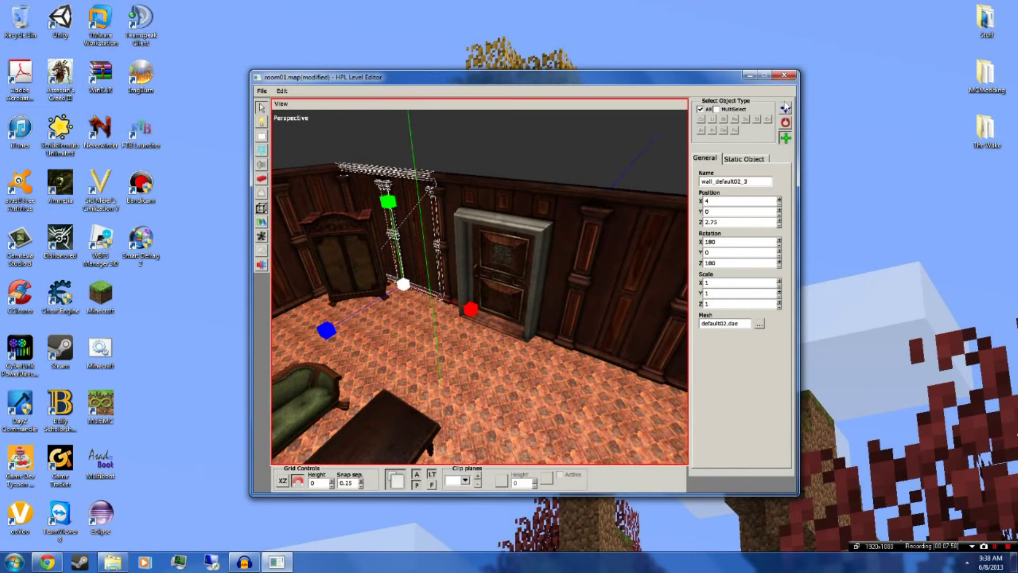
pyautogui.moveTo(608, 146); pyautogui.dragTo(615, 175, button='middle')
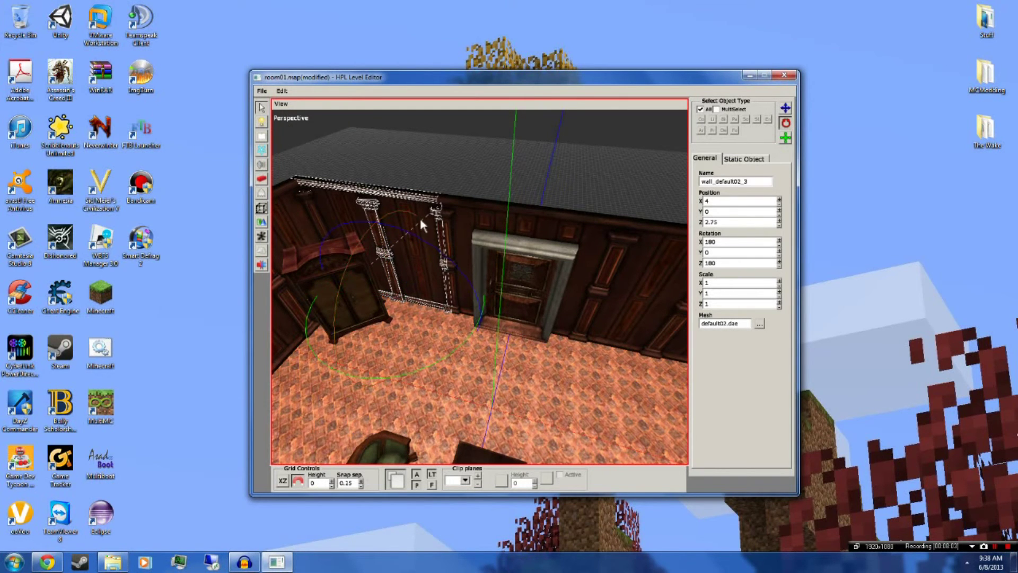
pyautogui.hotkey('ctrl', 'd')
pyautogui.moveTo(465, 251); pyautogui.dragTo(281, 262, button='middle')
pyautogui.moveTo(518, 313); pyautogui.dragTo(404, 303)
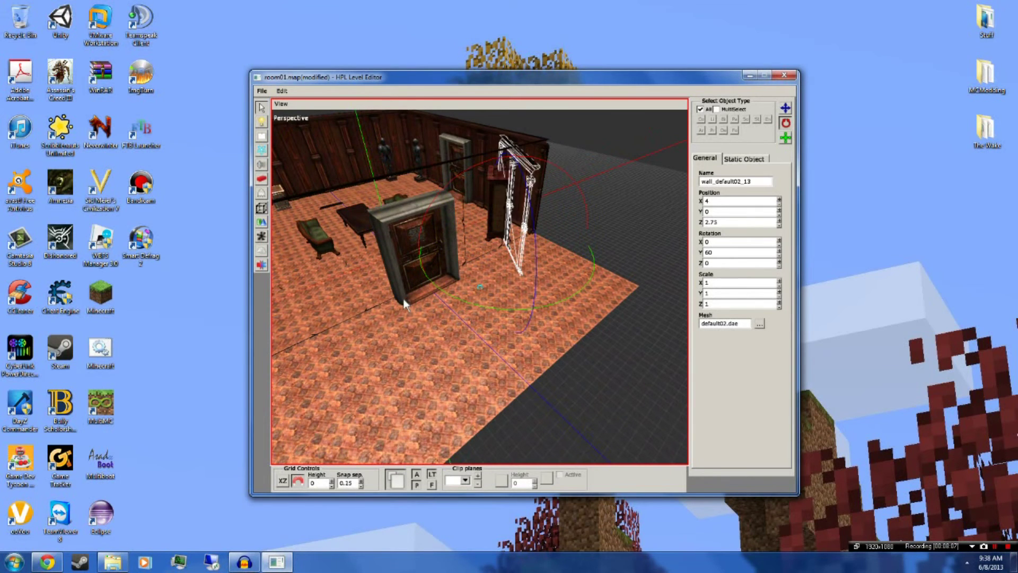
pyautogui.moveTo(483, 308); pyautogui.dragTo(435, 281)
# Duplicate the door_way02 wall section around the mansion_2 door and rotate the copy to face outward.
pyautogui.moveTo(436, 281); pyautogui.dragTo(613, 233, button='middle')
pyautogui.click(513, 170)
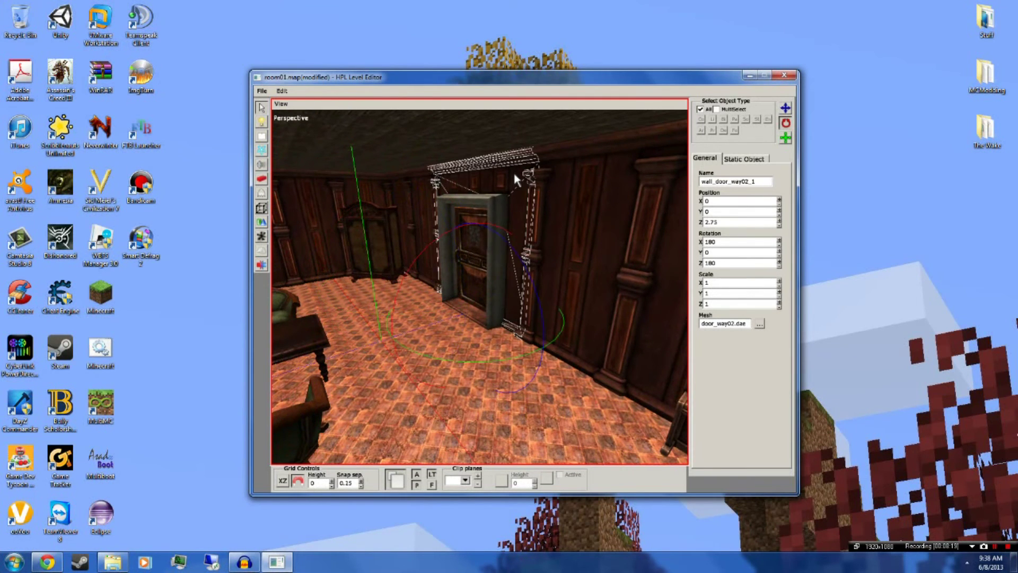
pyautogui.moveTo(476, 355); pyautogui.dragTo(598, 308)
pyautogui.moveTo(598, 307); pyautogui.dragTo(461, 334, button='middle')
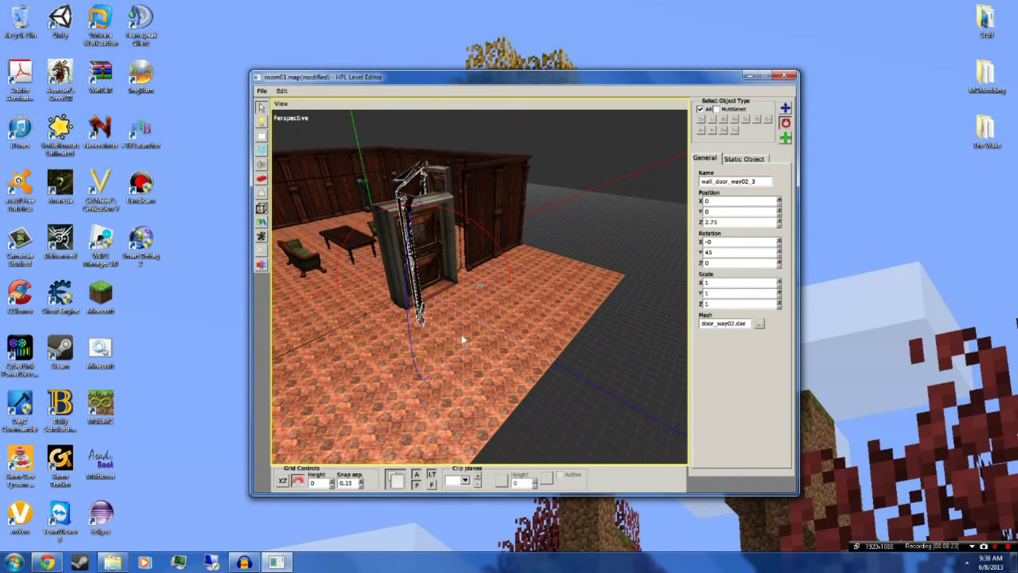
pyautogui.moveTo(480, 333); pyautogui.dragTo(450, 346)
# Duplicate the wall panel behind the plant table and rotate the copy to 0 about Y, facing outward.
pyautogui.moveTo(450, 345); pyautogui.dragTo(504, 409, button='middle')
pyautogui.click(570, 228)
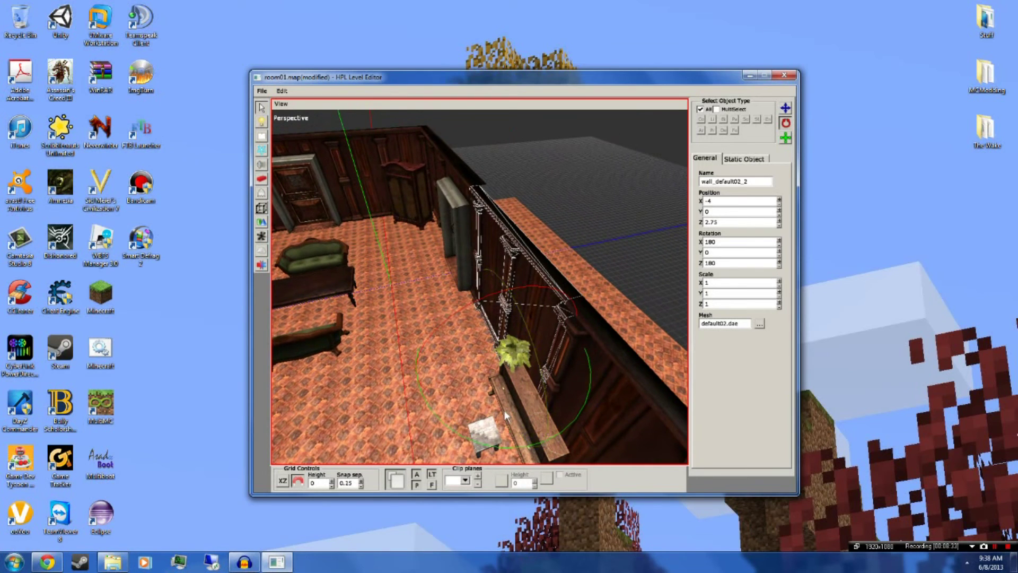
pyautogui.moveTo(452, 427); pyautogui.dragTo(609, 373)
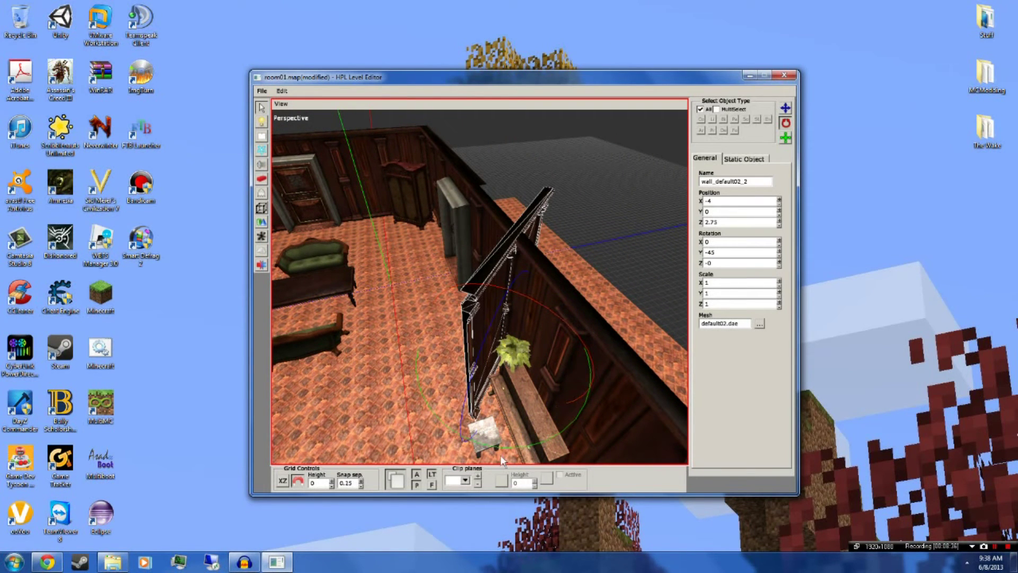
pyautogui.moveTo(509, 449); pyautogui.dragTo(555, 430)
pyautogui.moveTo(555, 430); pyautogui.dragTo(404, 337, button='middle')
# Form a side wall for the outer area from a copy of that panel, rotated 90 about Y at X -6, Z 4.75.
pyautogui.moveTo(540, 301); pyautogui.dragTo(529, 259, button='middle')
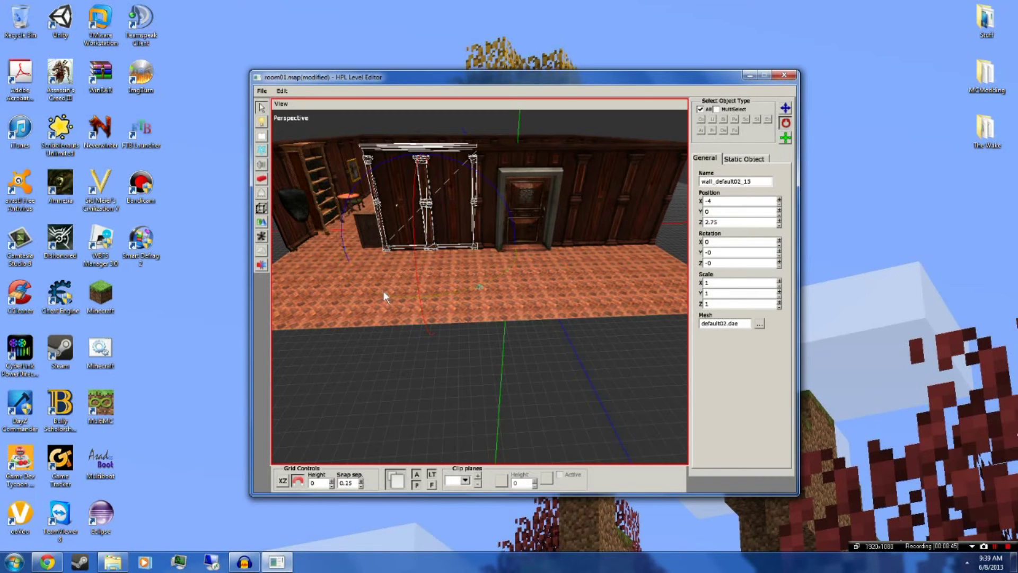
pyautogui.moveTo(372, 293); pyautogui.dragTo(458, 298)
pyautogui.keyDown('alt'); pyautogui.moveTo(486, 250); pyautogui.dragTo(446, 276); pyautogui.keyUp('alt')
pyautogui.moveTo(533, 272); pyautogui.dragTo(463, 250)
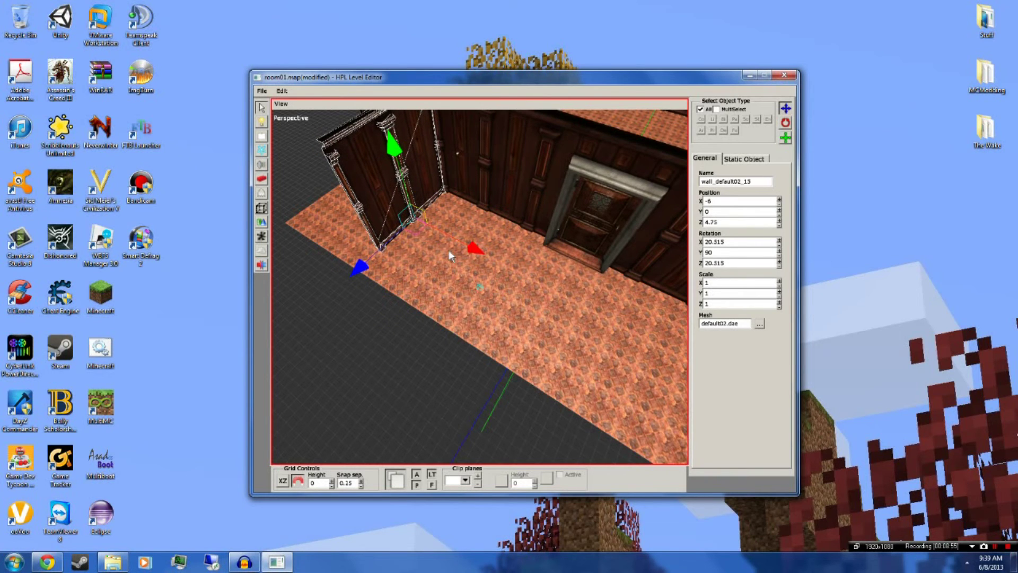
pyautogui.moveTo(364, 259); pyautogui.dragTo(359, 272)
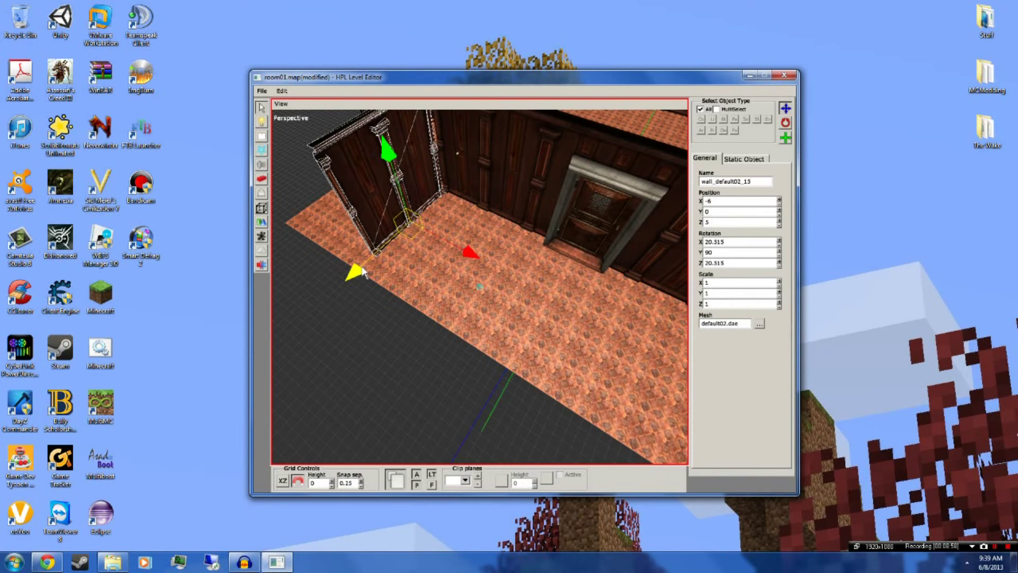
pyautogui.click(526, 274)
# Duplicate the side wall panel, rotate the copy to -90 about Y, and move it to X 6 on the opposite side.
pyautogui.keyDown('alt'); pyautogui.moveTo(523, 275); pyautogui.dragTo(350, 205); pyautogui.keyUp('alt')
pyautogui.click(350, 204)
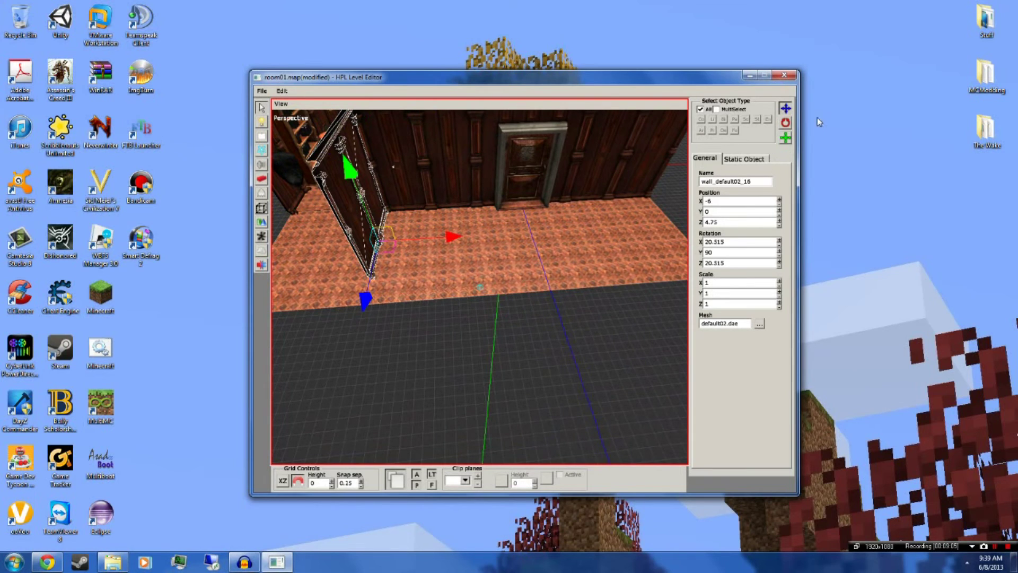
pyautogui.click(785, 123)
pyautogui.moveTo(418, 285); pyautogui.dragTo(326, 309)
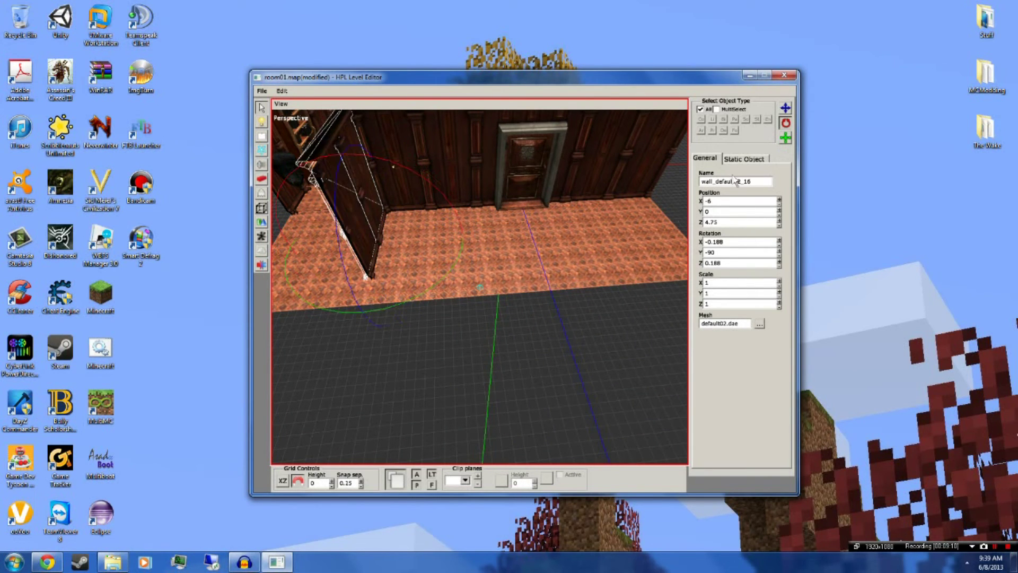
pyautogui.click(787, 108)
pyautogui.moveTo(451, 237); pyautogui.dragTo(663, 235)
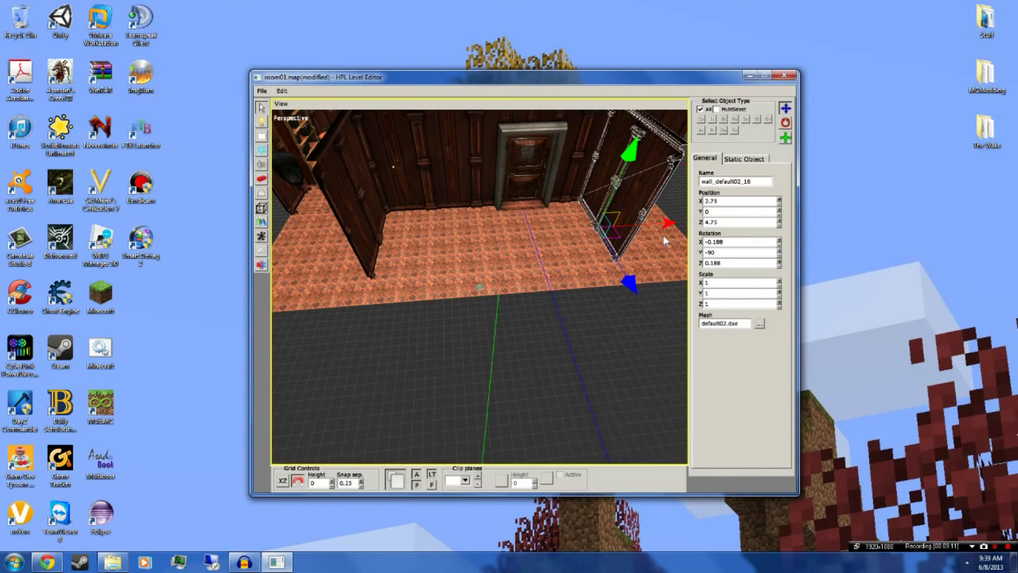
pyautogui.moveTo(664, 235); pyautogui.dragTo(522, 272, button='middle')
pyautogui.moveTo(536, 250); pyautogui.dragTo(627, 249)
# Lengthen both side walls of the outer area with duplicated panels moved to Z 8.75.
pyautogui.moveTo(626, 249); pyautogui.dragTo(475, 165, button='middle')
pyautogui.hotkey('ctrl', 'd')
pyautogui.moveTo(500, 191); pyautogui.dragTo(558, 187)
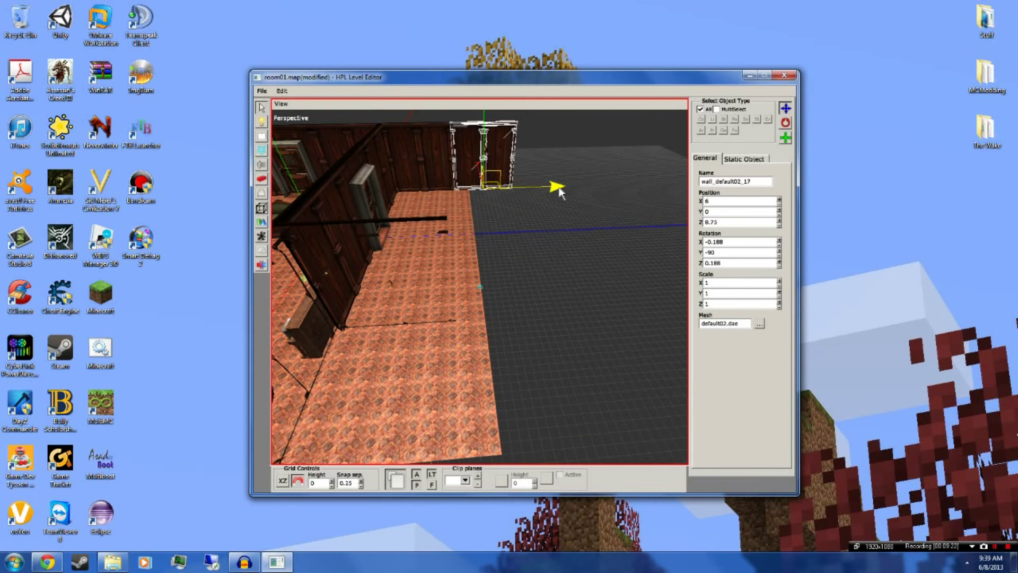
pyautogui.moveTo(556, 186); pyautogui.dragTo(461, 208, button='middle')
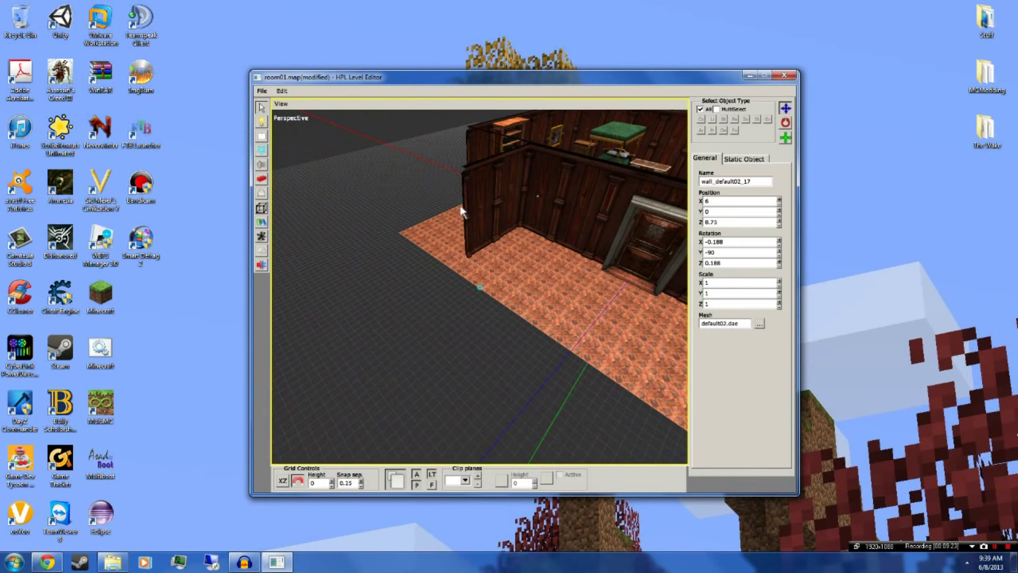
pyautogui.click(472, 207)
pyautogui.hotkey('ctrl', 'd')
pyautogui.moveTo(439, 273); pyautogui.dragTo(356, 304)
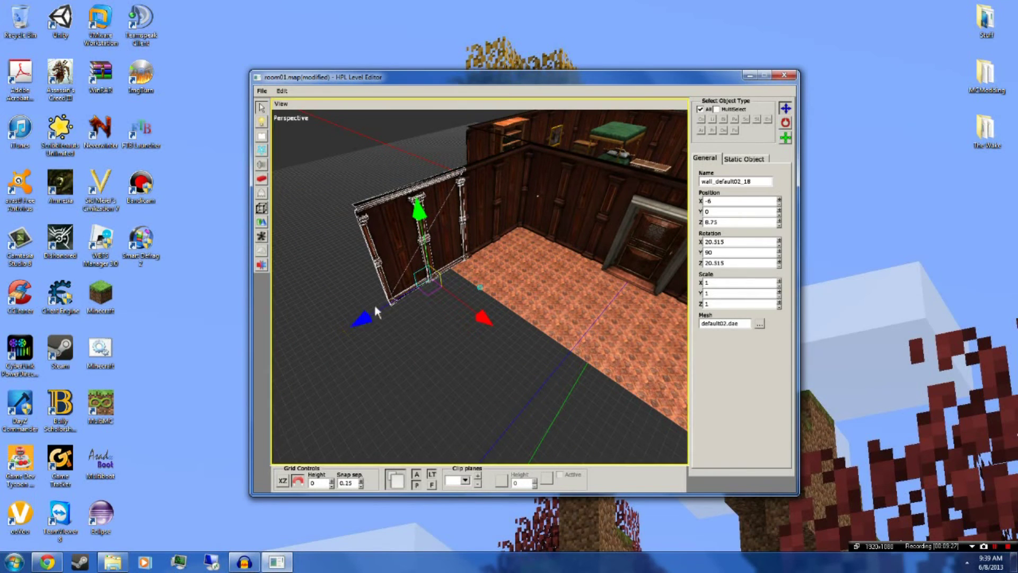
# Duplicate the outer side panel at X -6, turn the copy parallel to the door wall, and move it to Z 10.75 as the end wall's first panel.
pyautogui.moveTo(517, 286); pyautogui.dragTo(502, 227, button='middle')
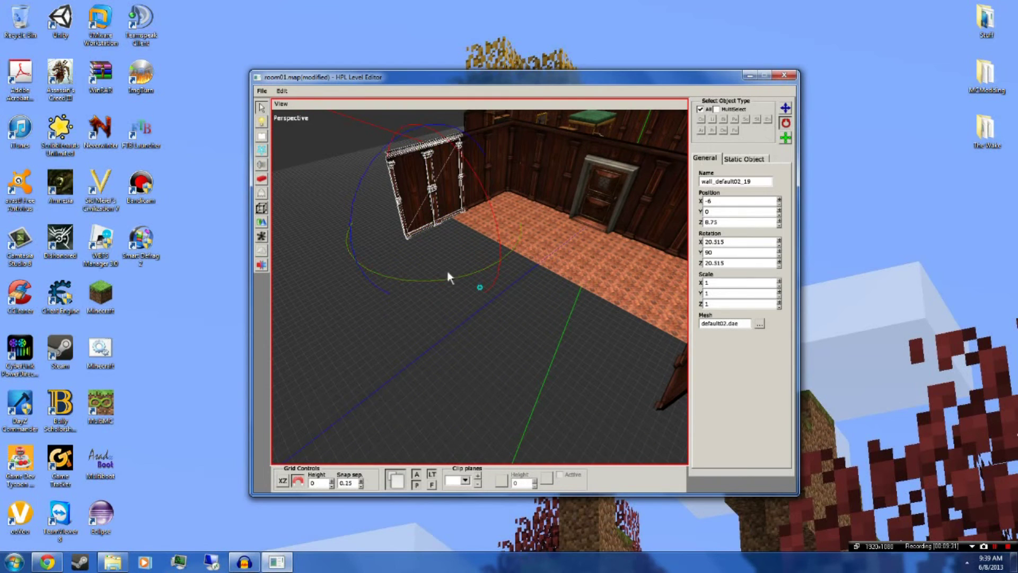
pyautogui.moveTo(438, 281); pyautogui.dragTo(520, 258)
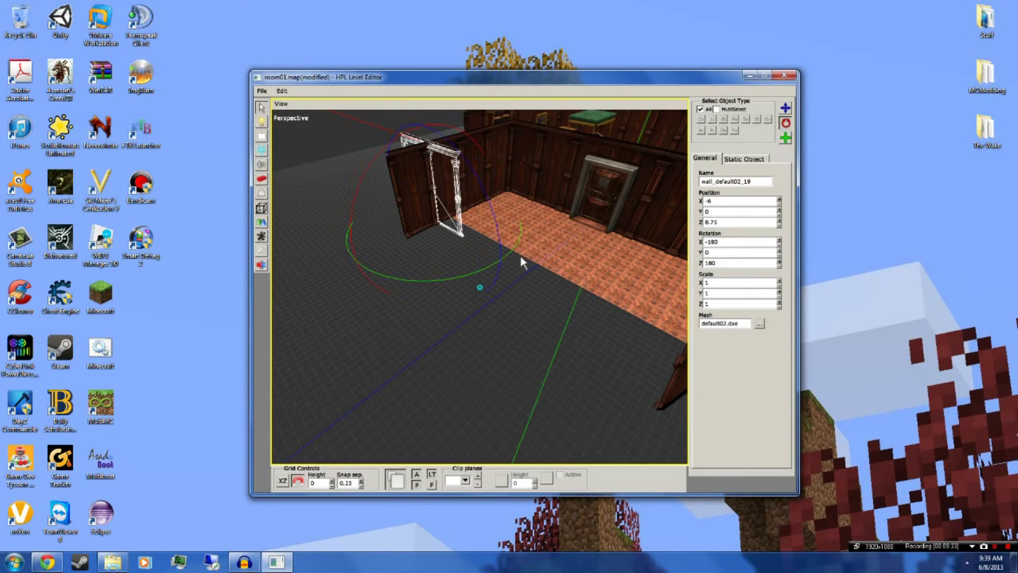
pyautogui.moveTo(520, 256); pyautogui.dragTo(430, 269, button='middle')
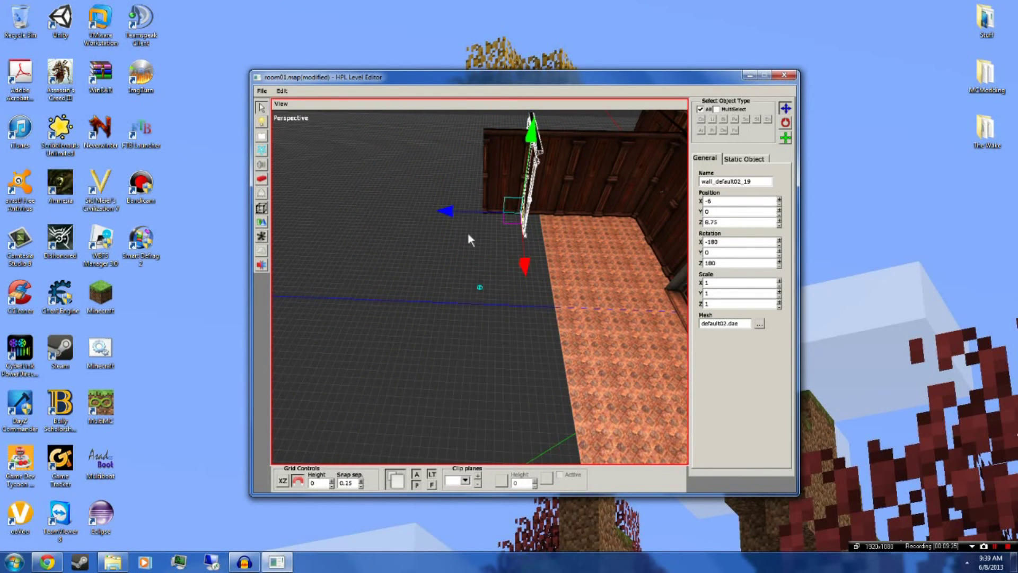
pyautogui.moveTo(461, 223); pyautogui.dragTo(426, 215)
pyautogui.moveTo(423, 215); pyautogui.dragTo(508, 264, button='middle')
pyautogui.moveTo(511, 273); pyautogui.dragTo(517, 302)
# Complete the end wall with duplicated panels along X, the last one at X 4, Z 10.75.
pyautogui.moveTo(517, 300); pyautogui.dragTo(453, 291, button='middle')
pyautogui.hotkey('ctrl', 'd')
pyautogui.moveTo(495, 289); pyautogui.dragTo(301, 288)
pyautogui.hotkey('ctrl', 'd')
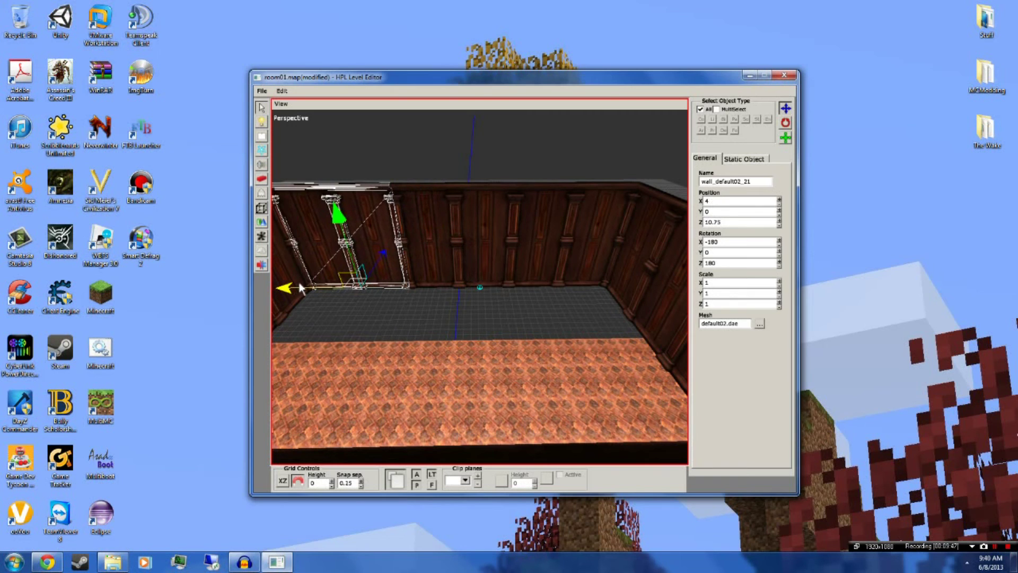
# Stretch the floor plane further along Z to reach the new end wall.
pyautogui.click(438, 322)
pyautogui.keyDown('alt'); pyautogui.moveTo(437, 322); pyautogui.dragTo(412, 270); pyautogui.keyUp('alt')
pyautogui.keyDown('alt'); pyautogui.moveTo(579, 240); pyautogui.dragTo(375, 263); pyautogui.keyUp('alt')
pyautogui.click(367, 215)
pyautogui.keyDown('alt'); pyautogui.moveTo(407, 264); pyautogui.dragTo(590, 279, button='middle'); pyautogui.keyUp('alt')
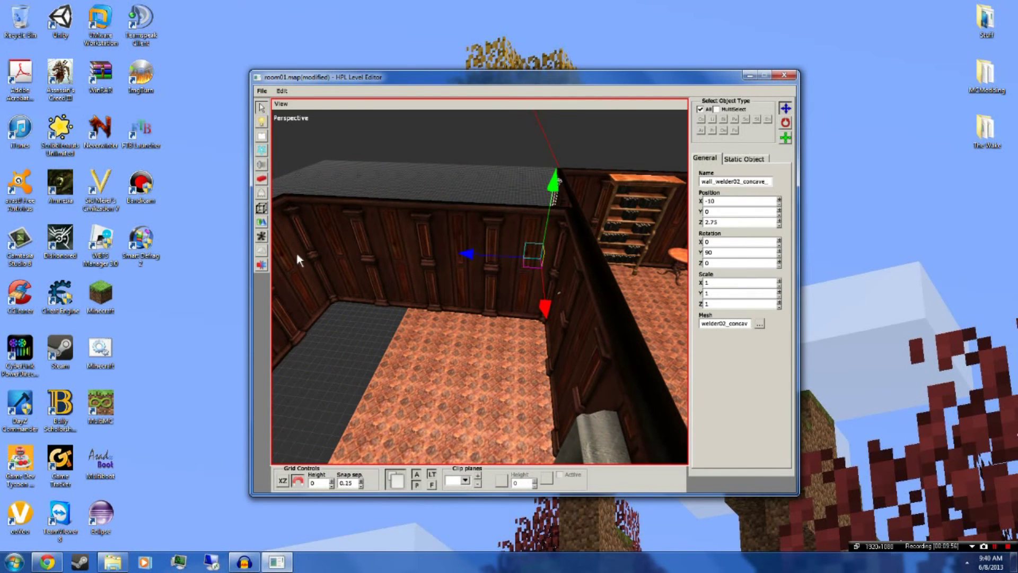
pyautogui.click(357, 329)
pyautogui.keyDown('alt'); pyautogui.moveTo(358, 329); pyautogui.dragTo(381, 264); pyautogui.keyUp('alt')
pyautogui.click(428, 263)
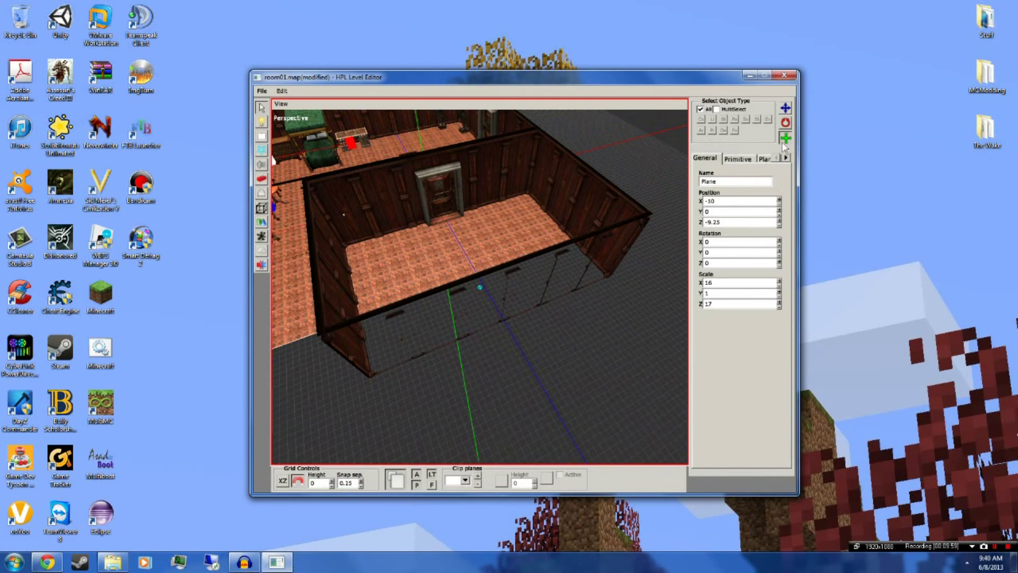
pyautogui.keyDown('alt'); pyautogui.moveTo(447, 221); pyautogui.dragTo(534, 215); pyautogui.keyUp('alt')
pyautogui.moveTo(310, 170); pyautogui.dragTo(335, 221)
# Select the ceiling plane over the first room and move it along Z to 10.75, reaching the second room's end wall.
pyautogui.keyDown('alt'); pyautogui.moveTo(467, 241); pyautogui.dragTo(568, 247); pyautogui.keyUp('alt')
pyautogui.scroll(4, 568, 247)
pyautogui.keyDown('alt'); pyautogui.moveTo(435, 247); pyautogui.dragTo(505, 201); pyautogui.keyUp('alt')
pyautogui.scroll(5, 505, 201)
pyautogui.keyDown('alt'); pyautogui.moveTo(439, 264); pyautogui.dragTo(429, 298); pyautogui.keyUp('alt')
pyautogui.scroll(-5, 549, 300)
pyautogui.scroll(-5, 397, 345)
pyautogui.keyDown('alt'); pyautogui.moveTo(428, 298); pyautogui.dragTo(575, 314, button='middle'); pyautogui.keyUp('alt')
pyautogui.keyDown('alt'); pyautogui.moveTo(575, 314); pyautogui.dragTo(566, 271); pyautogui.keyUp('alt')
pyautogui.scroll(3, 567, 271)
pyautogui.click(392, 182)
pyautogui.scroll(-3, 550, 248)
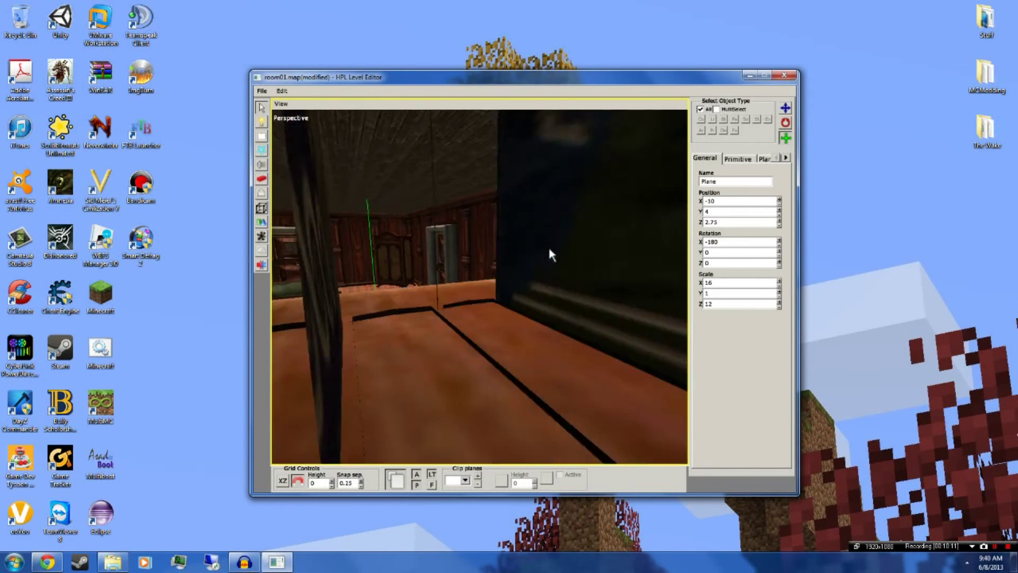
pyautogui.scroll(-3, 549, 248)
pyautogui.click(412, 194)
pyautogui.click(420, 175)
pyautogui.keyDown('alt'); pyautogui.moveTo(478, 200); pyautogui.dragTo(516, 261); pyautogui.keyUp('alt')
pyautogui.scroll(-3, 407, 250)
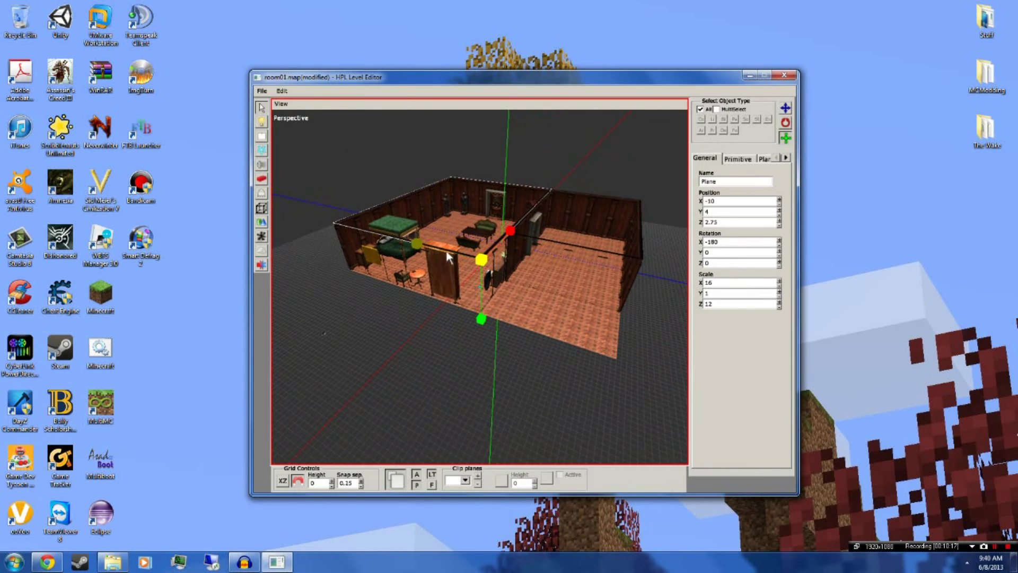
pyautogui.click(786, 108)
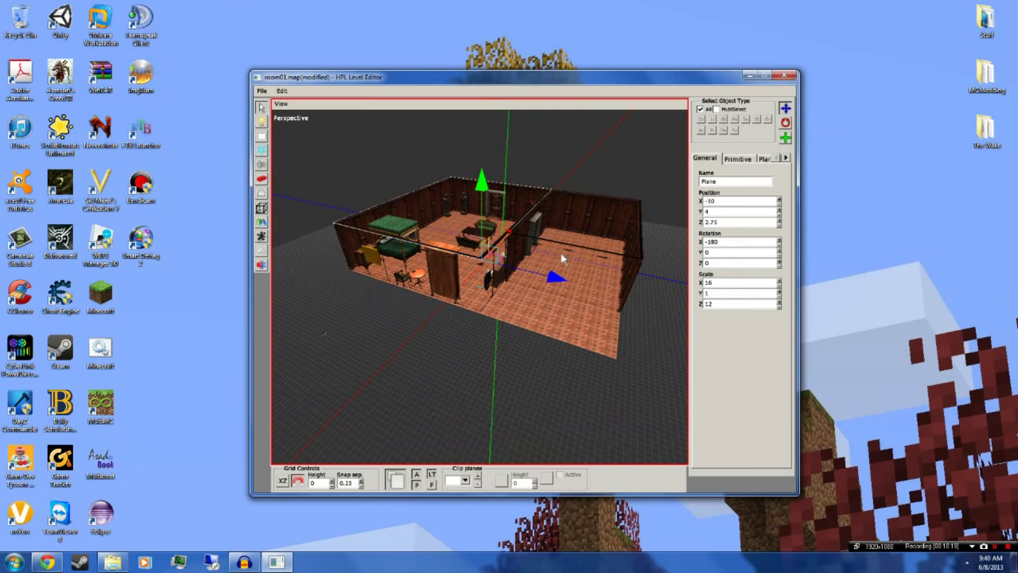
pyautogui.moveTo(537, 274); pyautogui.dragTo(687, 338)
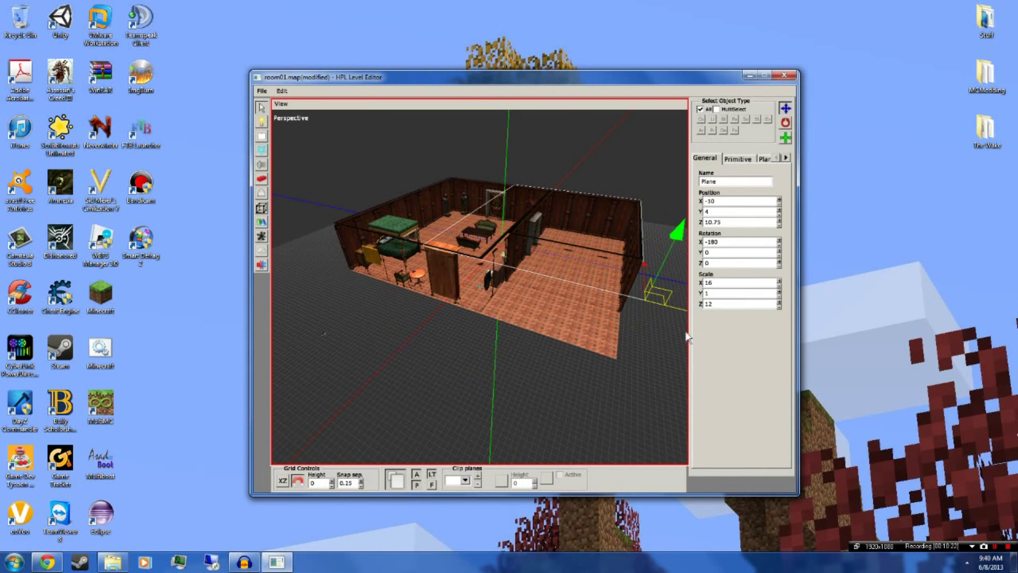
# Stretch the ceiling plane to a Z scale of 20 so it covers both rooms.
pyautogui.click(786, 138)
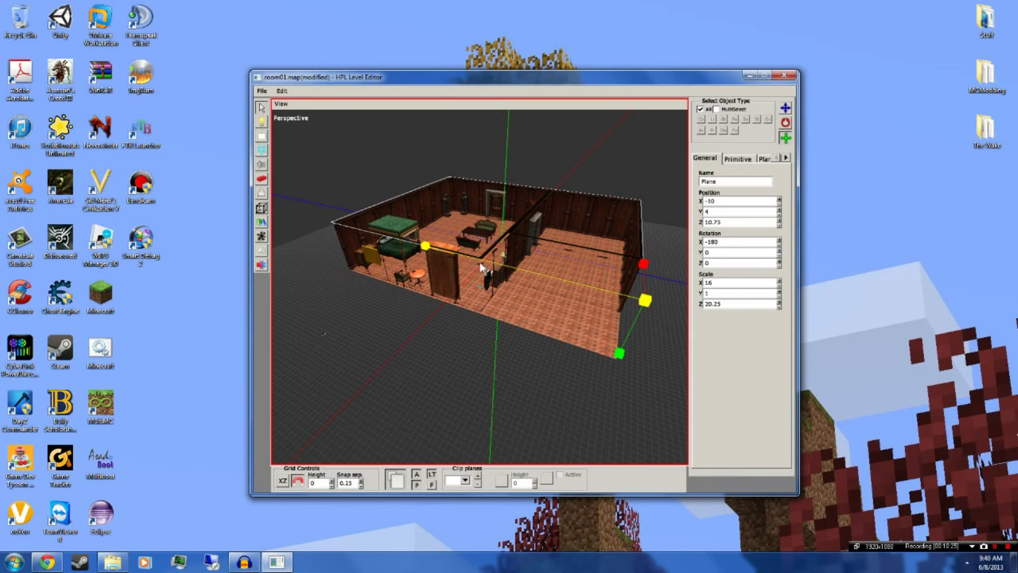
pyautogui.moveTo(426, 293)
pyautogui.keyDown('alt'); pyautogui.mouseDown()
pyautogui.moveTo(474, 288)
pyautogui.moveTo(424, 293)
pyautogui.mouseUp(); pyautogui.keyUp('alt')
pyautogui.keyDown('alt'); pyautogui.moveTo(617, 290); pyautogui.dragTo(547, 339); pyautogui.keyUp('alt')
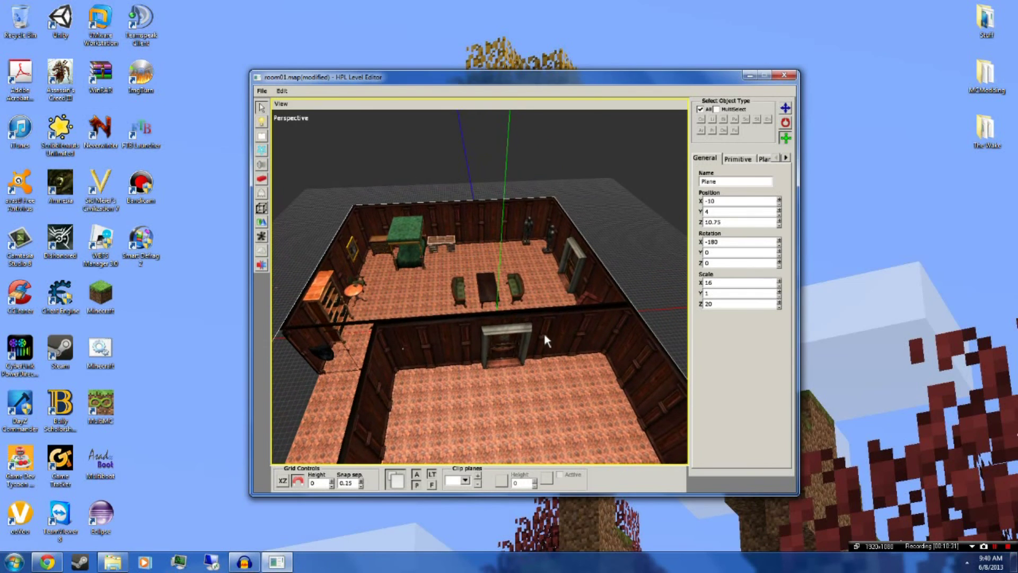
# Delete the wall panel between the desk and the suit of armour at X 0, Z -9.25.
pyautogui.scroll(8, 496, 324)
pyautogui.keyDown('alt'); pyautogui.moveTo(512, 297); pyautogui.dragTo(495, 280); pyautogui.keyUp('alt')
pyautogui.scroll(5, 517, 249)
pyautogui.keyDown('alt'); pyautogui.moveTo(517, 249); pyautogui.dragTo(519, 326, button='middle'); pyautogui.keyUp('alt')
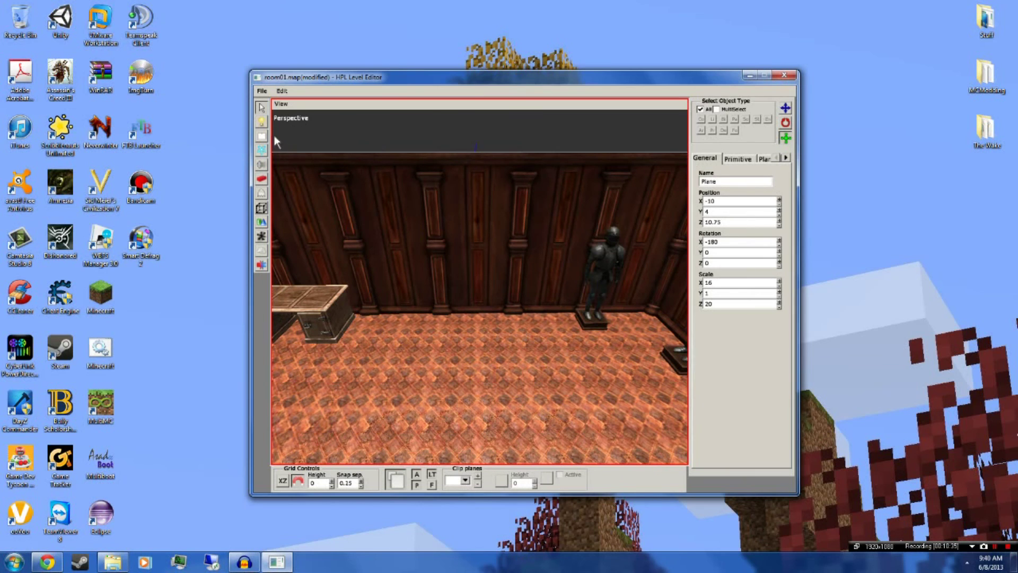
pyautogui.click(484, 269)
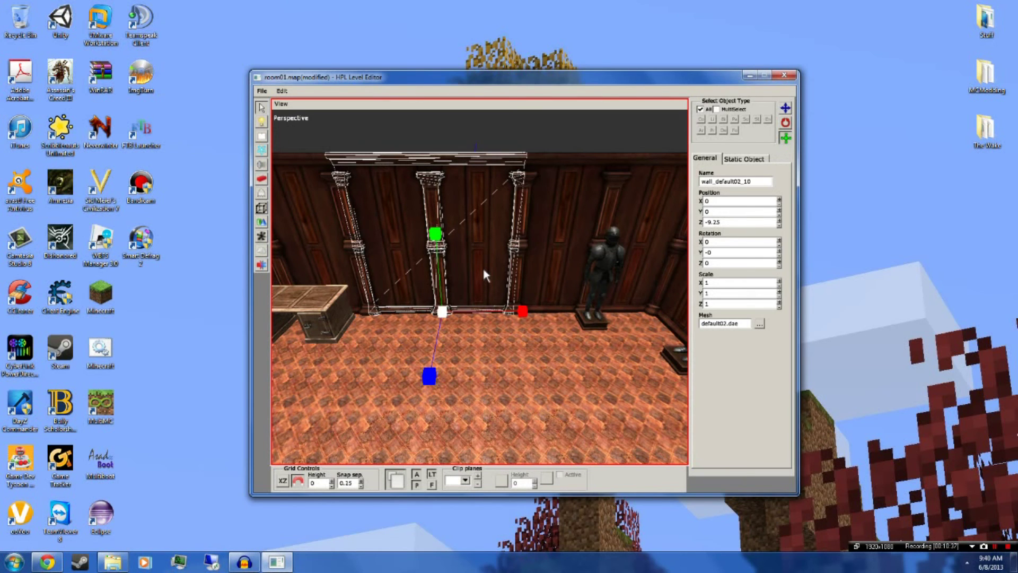
pyautogui.keyDown('alt'); pyautogui.moveTo(517, 260); pyautogui.dragTo(552, 232, button='middle'); pyautogui.keyUp('alt')
pyautogui.keyDown('alt'); pyautogui.moveTo(457, 218); pyautogui.dragTo(552, 229, button='middle'); pyautogui.keyUp('alt')
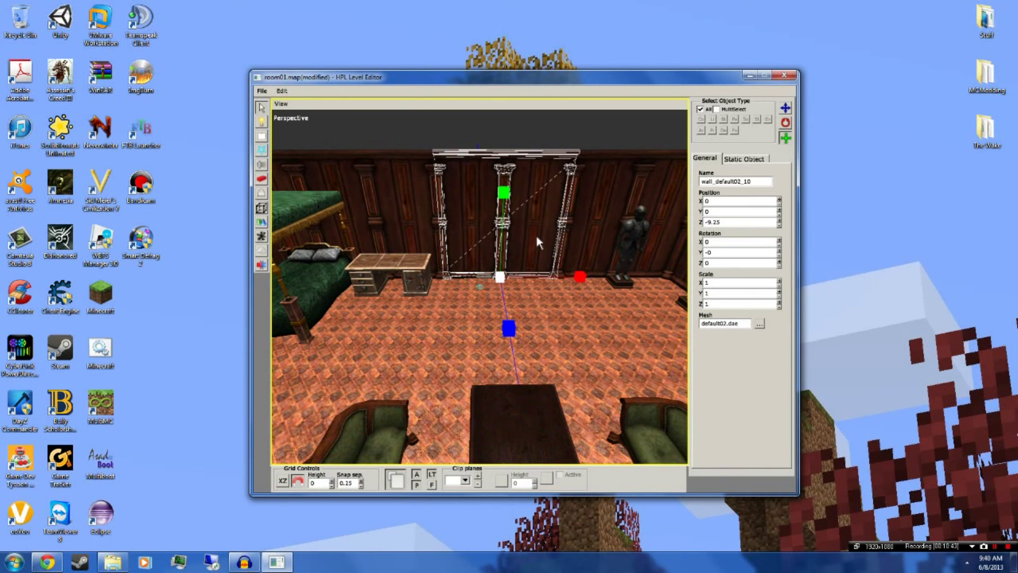
pyautogui.moveTo(543, 240)
pyautogui.keyDown('alt'); pyautogui.mouseDown(button='middle')
pyautogui.moveTo(554, 269)
pyautogui.moveTo(526, 232)
pyautogui.mouseUp(button='middle'); pyautogui.keyUp('alt')
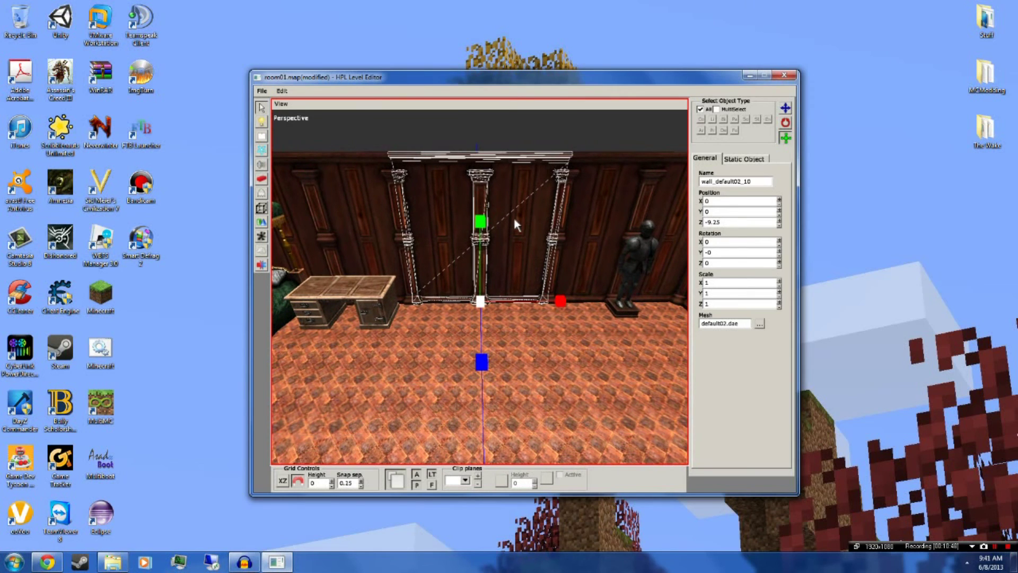
pyautogui.press('Delete')
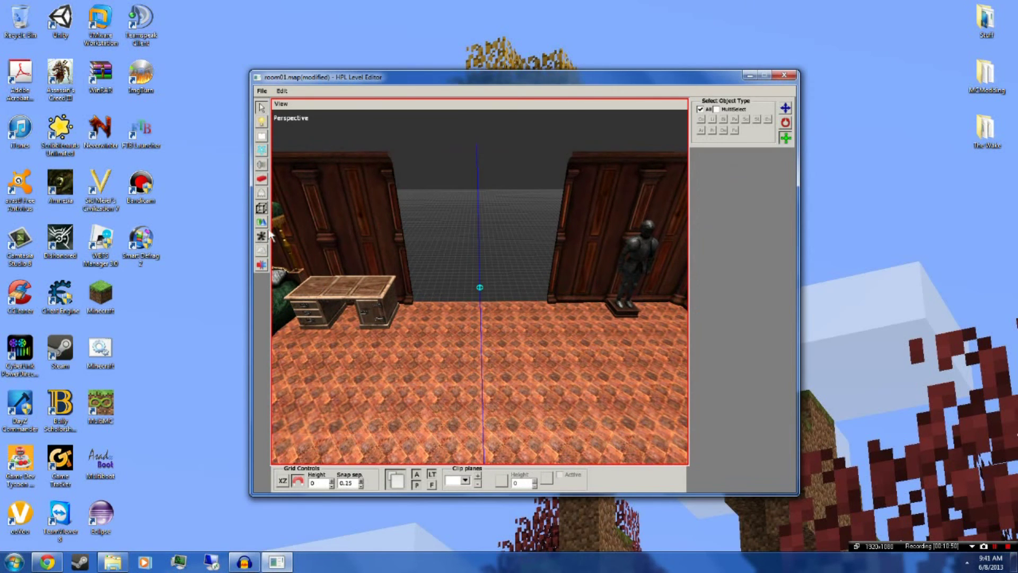
# Look through the mansionbase static objects and compare the previews of the different window pieces.
pyautogui.click(262, 179)
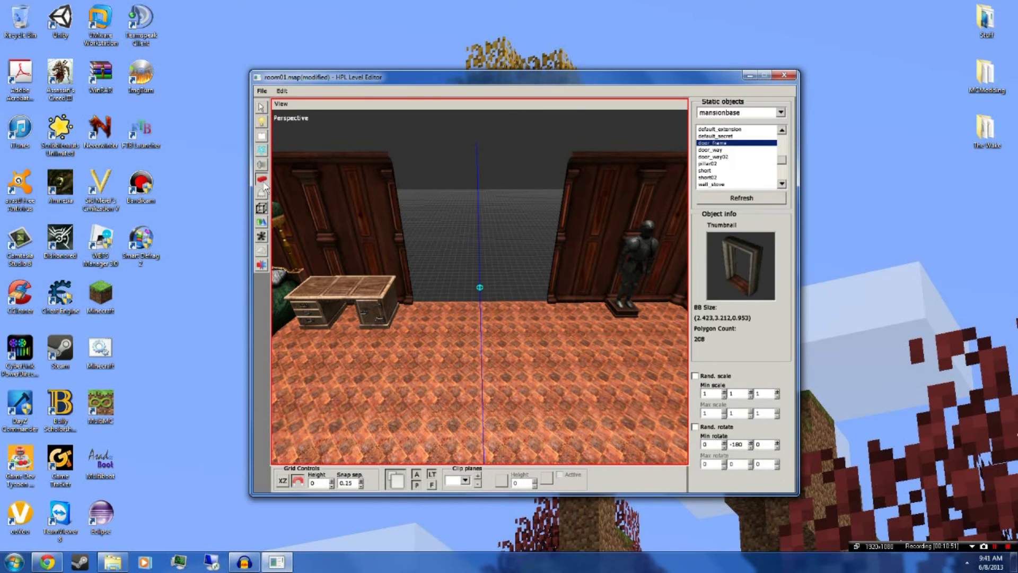
pyautogui.click(781, 112)
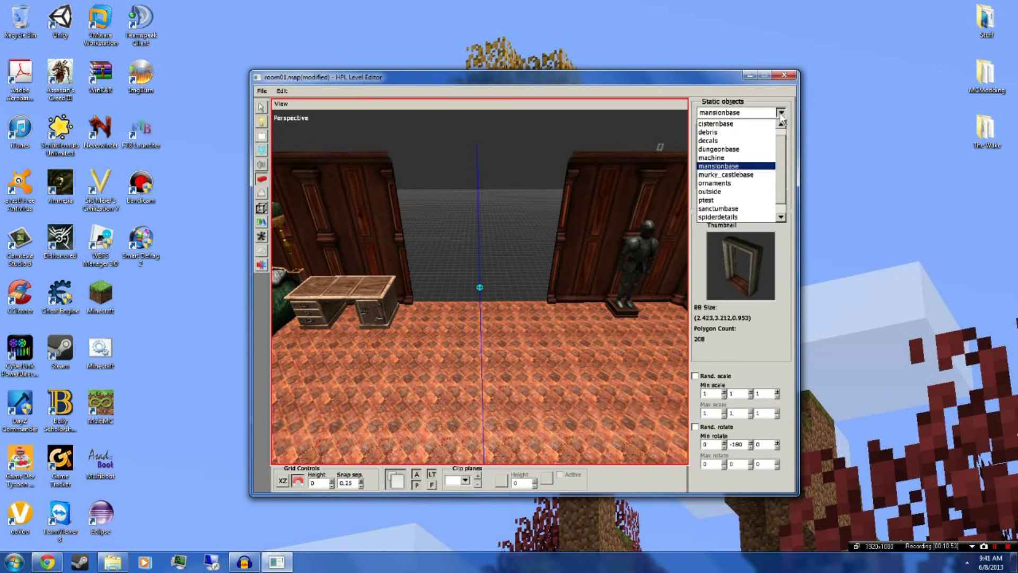
pyautogui.scroll(-1, 739, 167)
pyautogui.scroll(1, 736, 164)
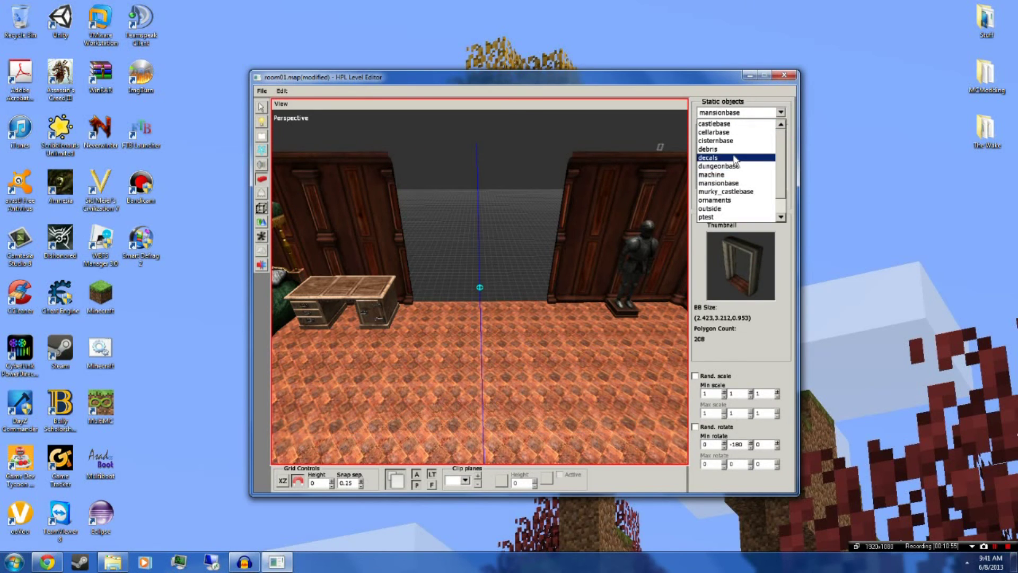
pyautogui.scroll(-3, 735, 160)
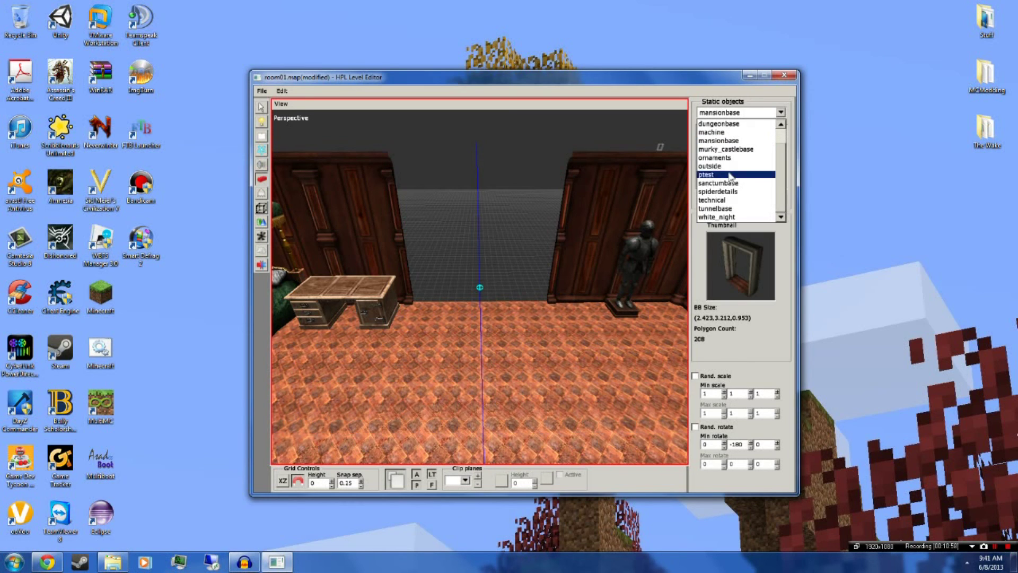
pyautogui.click(736, 141)
pyautogui.scroll(-2, 736, 149)
pyautogui.click(734, 150)
pyautogui.click(735, 143)
pyautogui.click(735, 150)
pyautogui.click(737, 157)
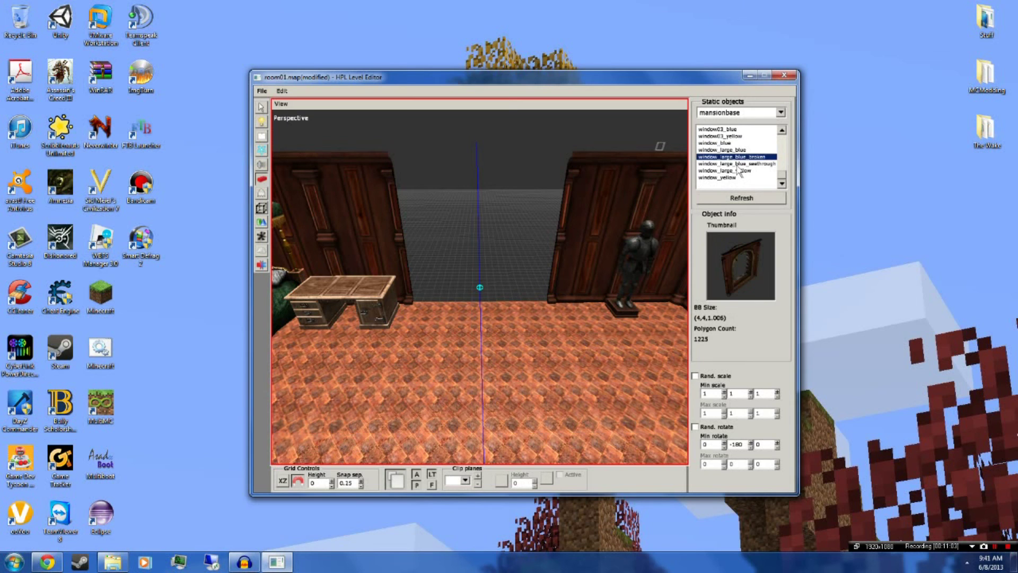
pyautogui.press('Down')
pyautogui.click(743, 152)
pyautogui.click(744, 158)
pyautogui.click(743, 165)
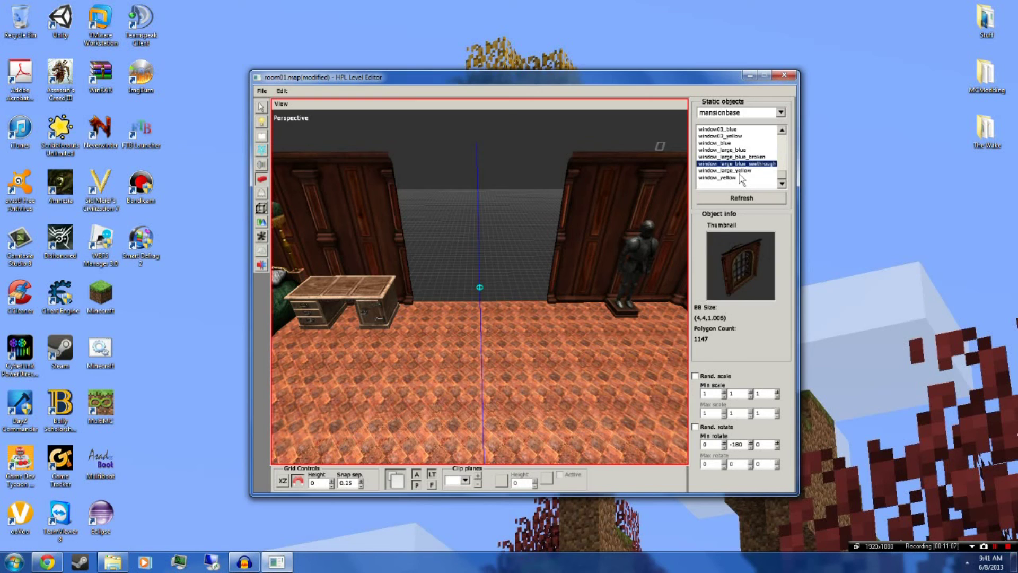
pyautogui.press('Down')
pyautogui.press('Up')
pyautogui.click(748, 172)
pyautogui.click(739, 178)
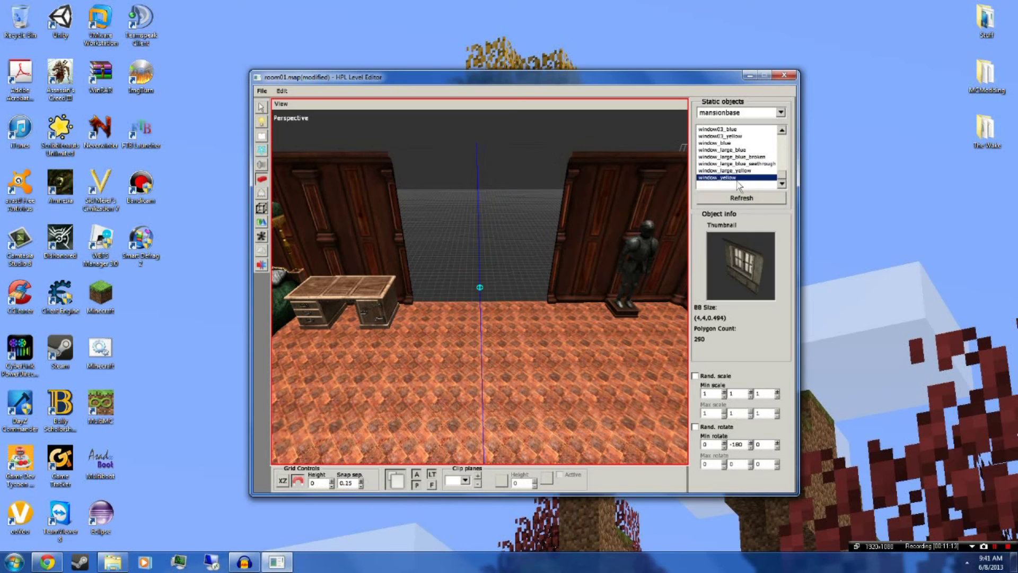
pyautogui.click(740, 143)
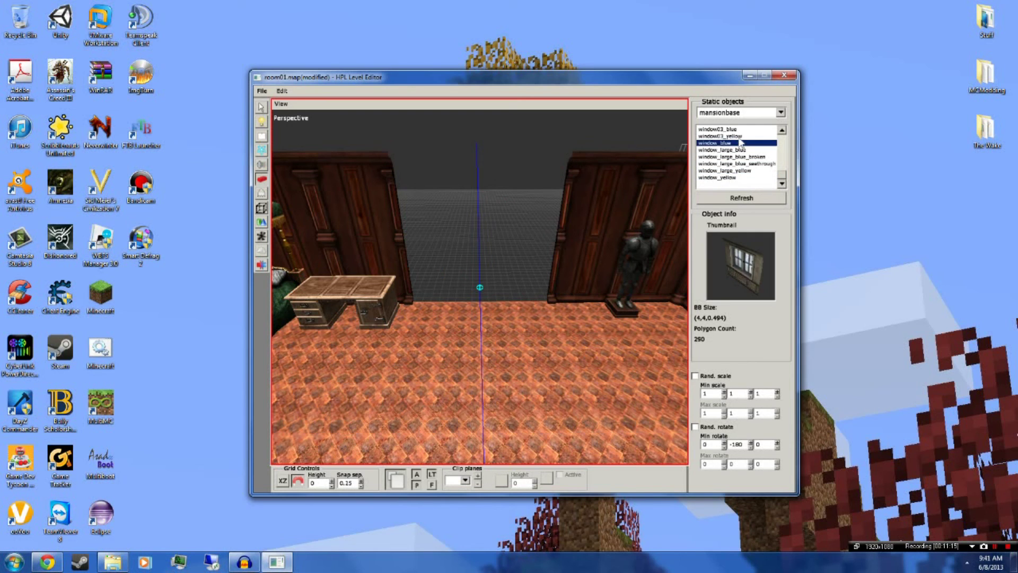
pyautogui.click(739, 136)
pyautogui.click(739, 131)
pyautogui.scroll(2, 735, 151)
pyautogui.scroll(-1, 732, 165)
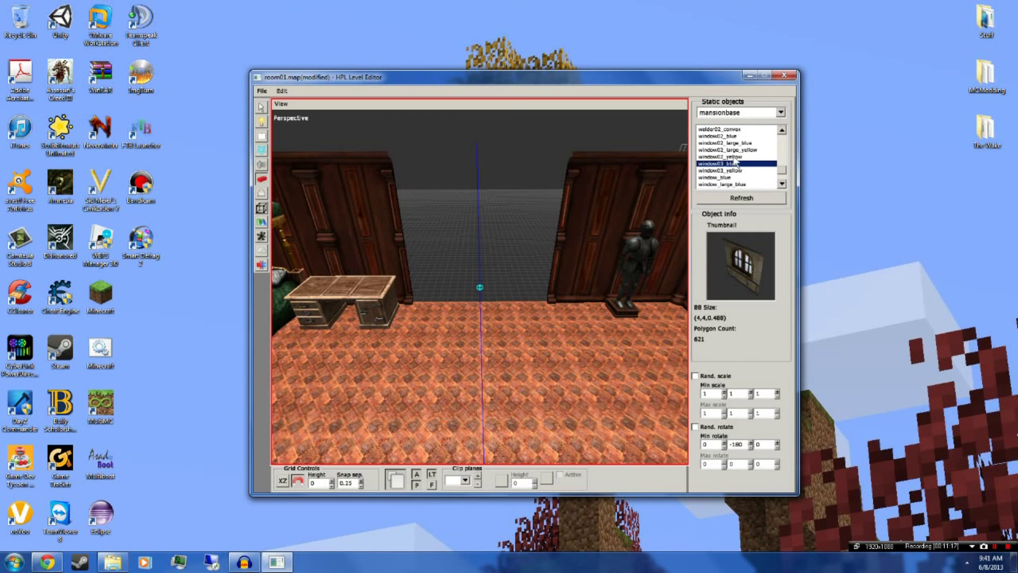
# Place the window02_large_yellow piece in the wall gap beside the desk, with its Y rotation set to -360.
pyautogui.click(737, 156)
pyautogui.click(747, 150)
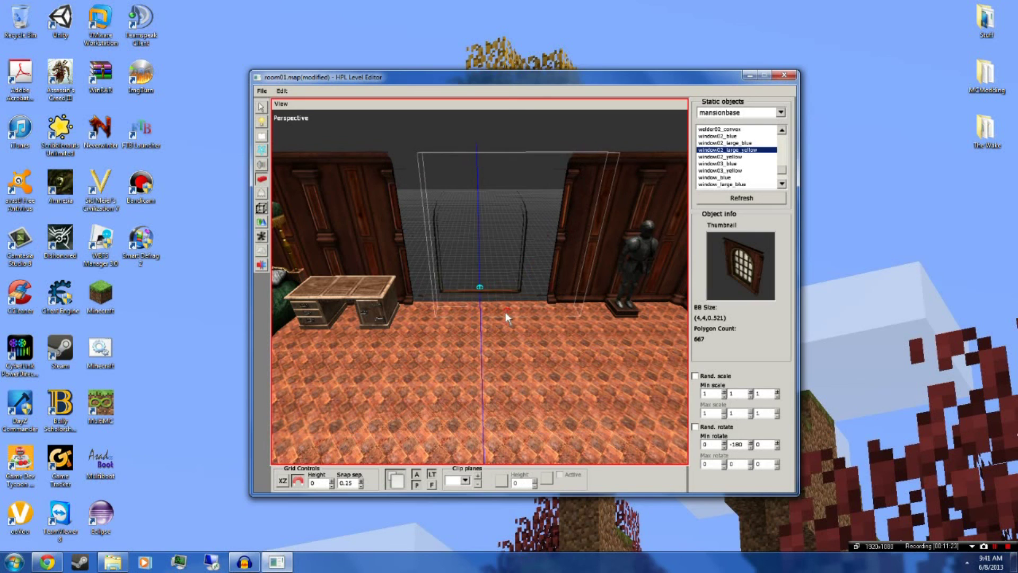
pyautogui.scroll(-9, 505, 310)
pyautogui.scroll(-3, 484, 304)
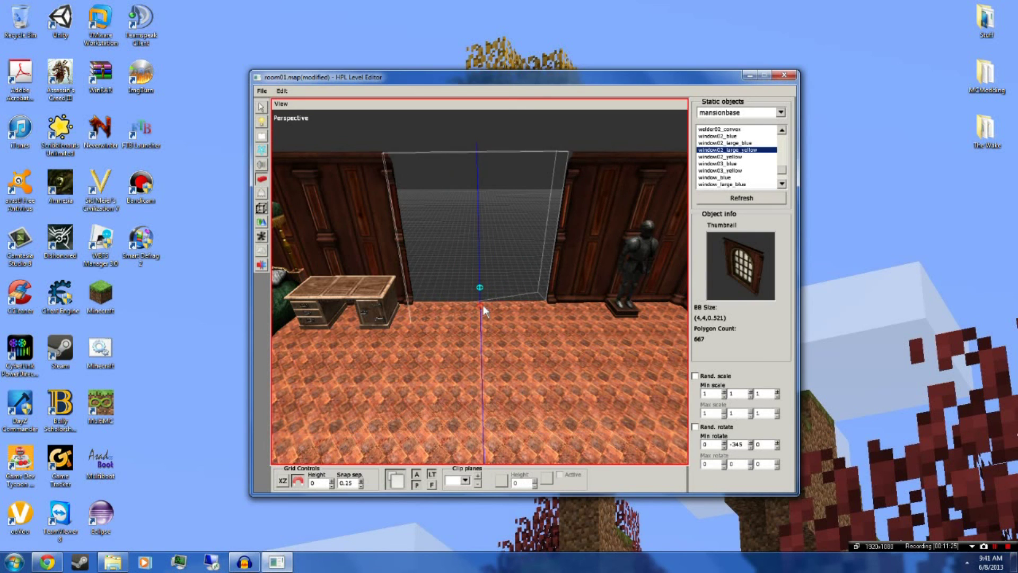
pyautogui.click(482, 303)
# Examine the new window's fit in the wall from inside the room, close up and from farther away.
pyautogui.keyDown('alt'); pyautogui.moveTo(491, 312); pyautogui.dragTo(488, 355, button='middle'); pyautogui.keyUp('alt')
pyautogui.scroll(7, 489, 314)
pyautogui.scroll(-2, 487, 361)
pyautogui.scroll(-5, 561, 291)
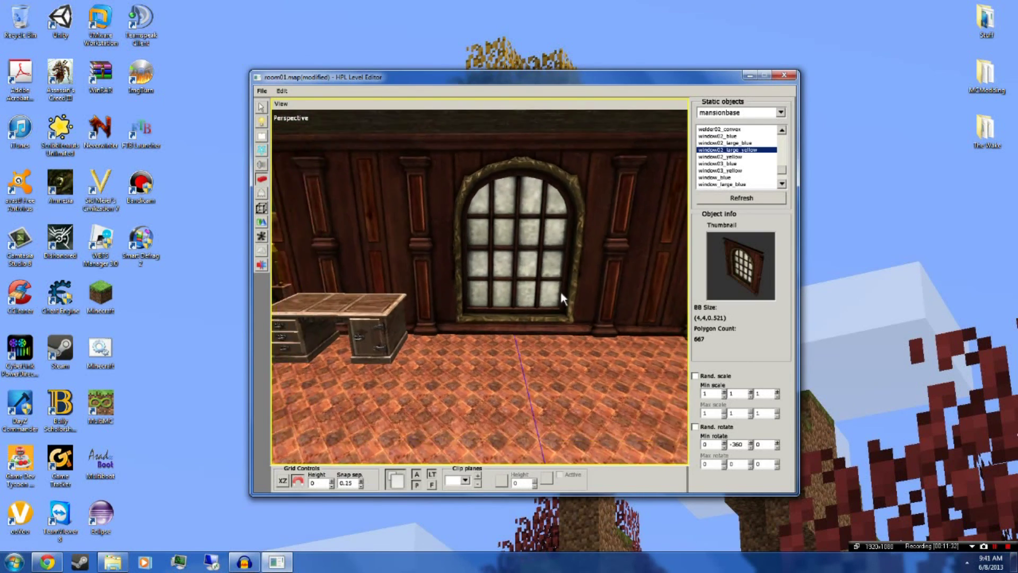
pyautogui.scroll(3, 544, 309)
pyautogui.scroll(-5, 547, 286)
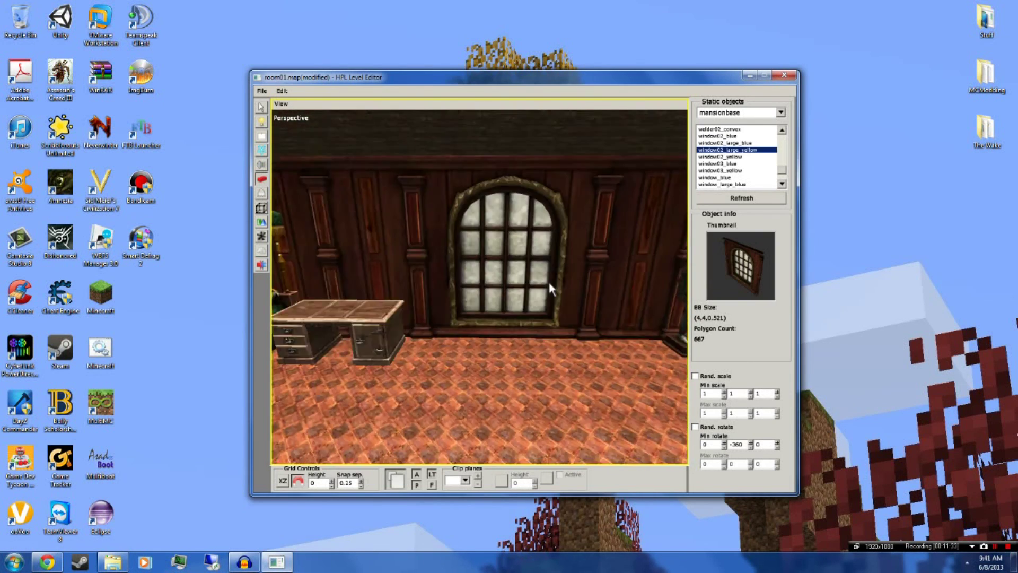
pyautogui.scroll(4, 536, 296)
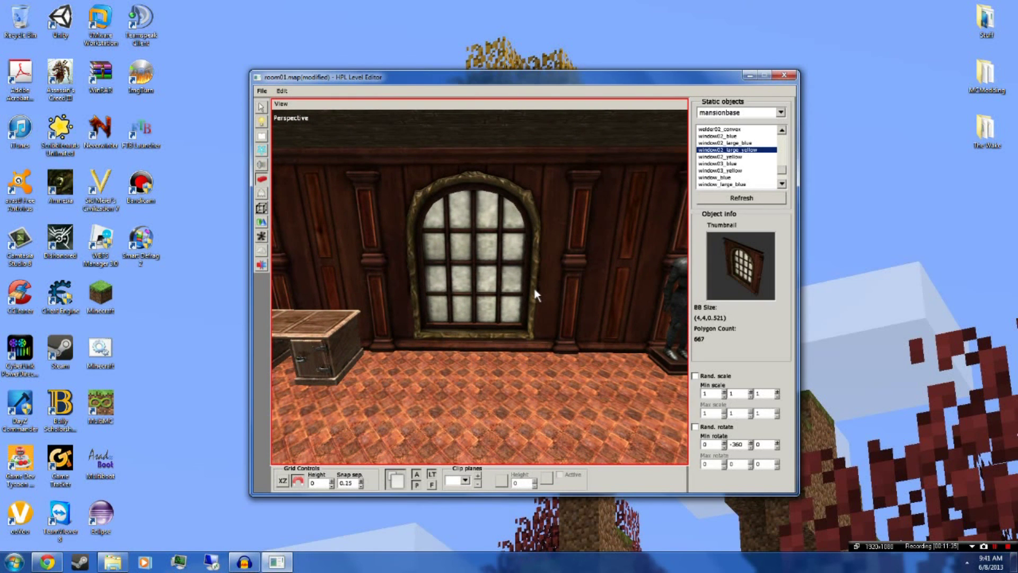
pyautogui.scroll(-2, 535, 319)
pyautogui.scroll(-6, 535, 319)
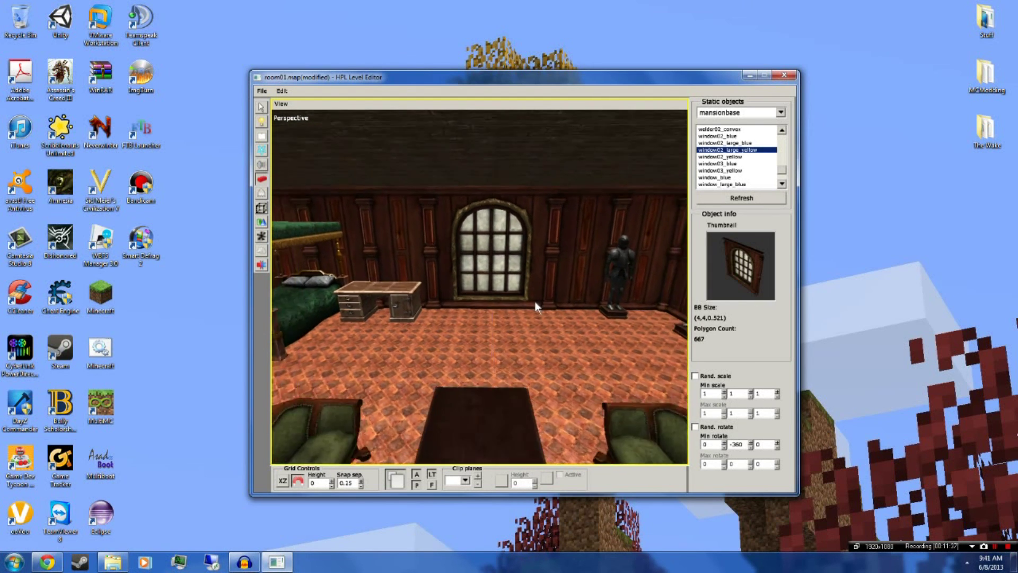
pyautogui.moveTo(527, 291); pyautogui.dragTo(552, 314, button='middle')
pyautogui.scroll(-1, 571, 291)
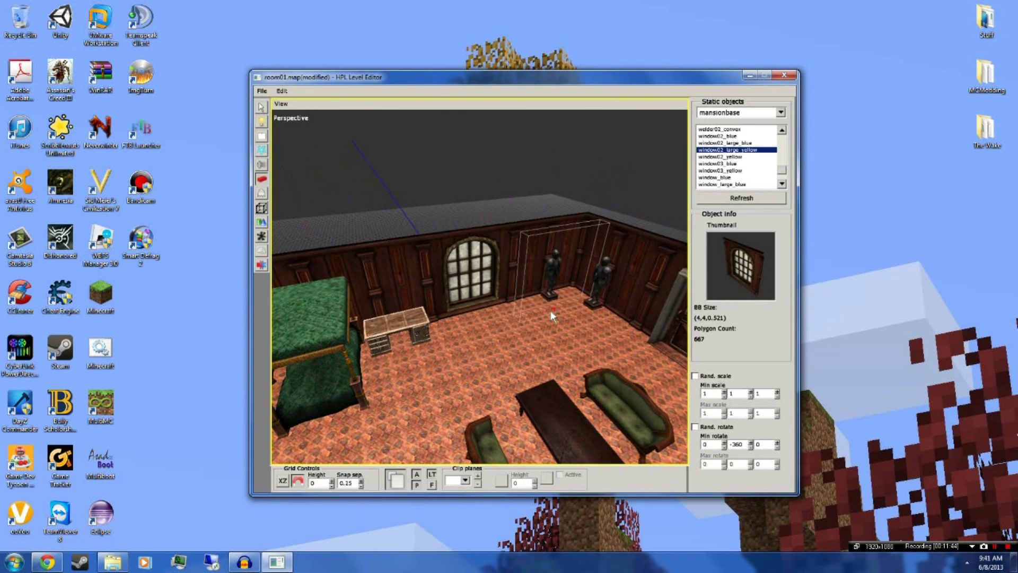
# Stop placing static objects and save the room01 map.
pyautogui.click(263, 107)
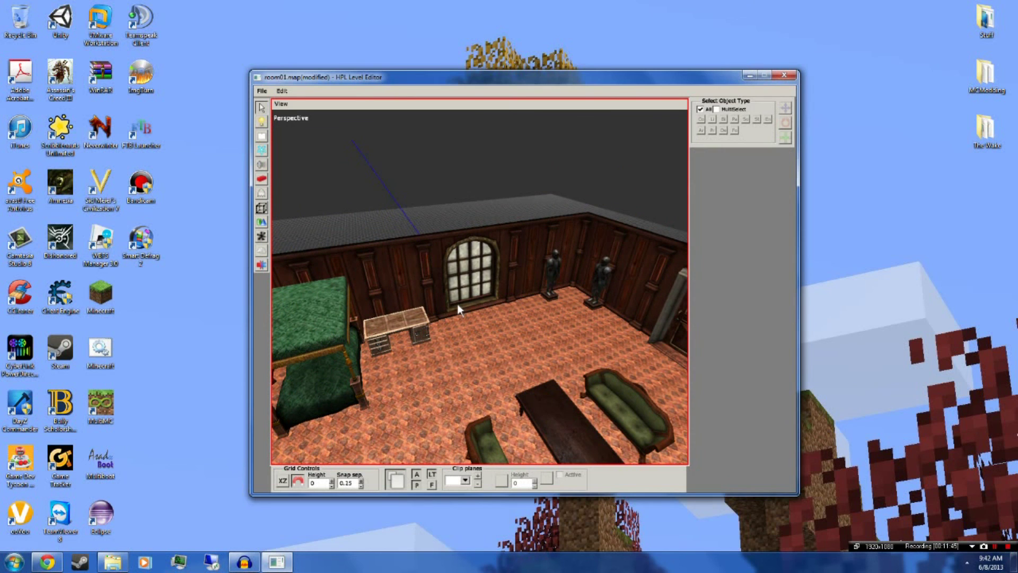
pyautogui.hotkey('ctrl', 's')
pyautogui.moveTo(462, 314); pyautogui.dragTo(530, 222, button='middle')
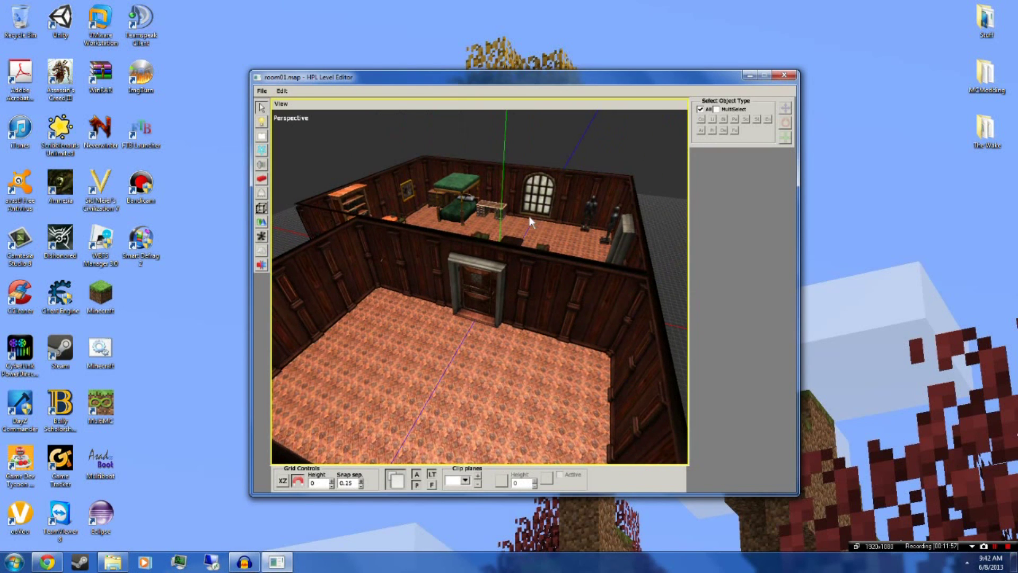
pyautogui.moveTo(530, 222); pyautogui.dragTo(506, 374, button='middle')
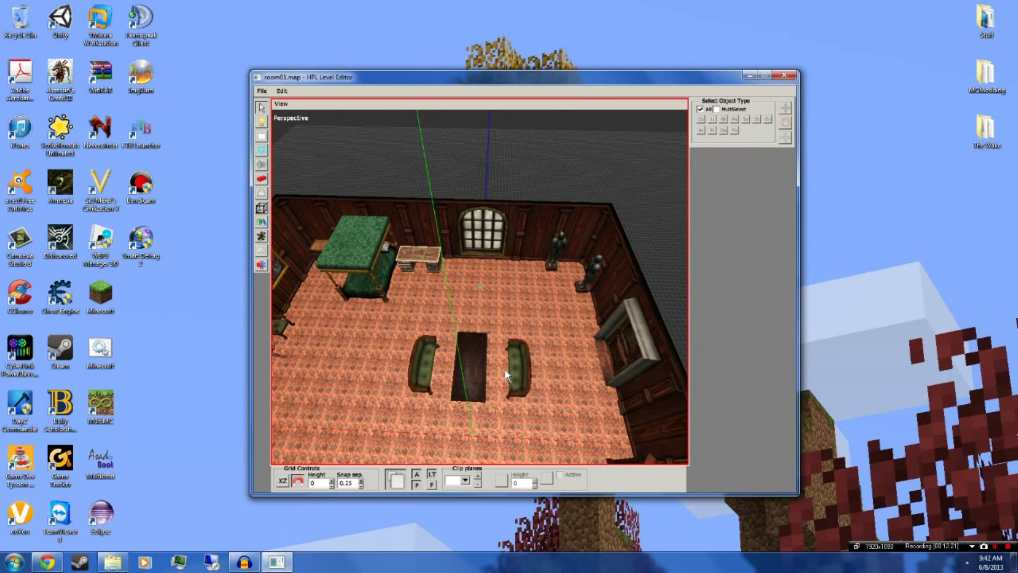